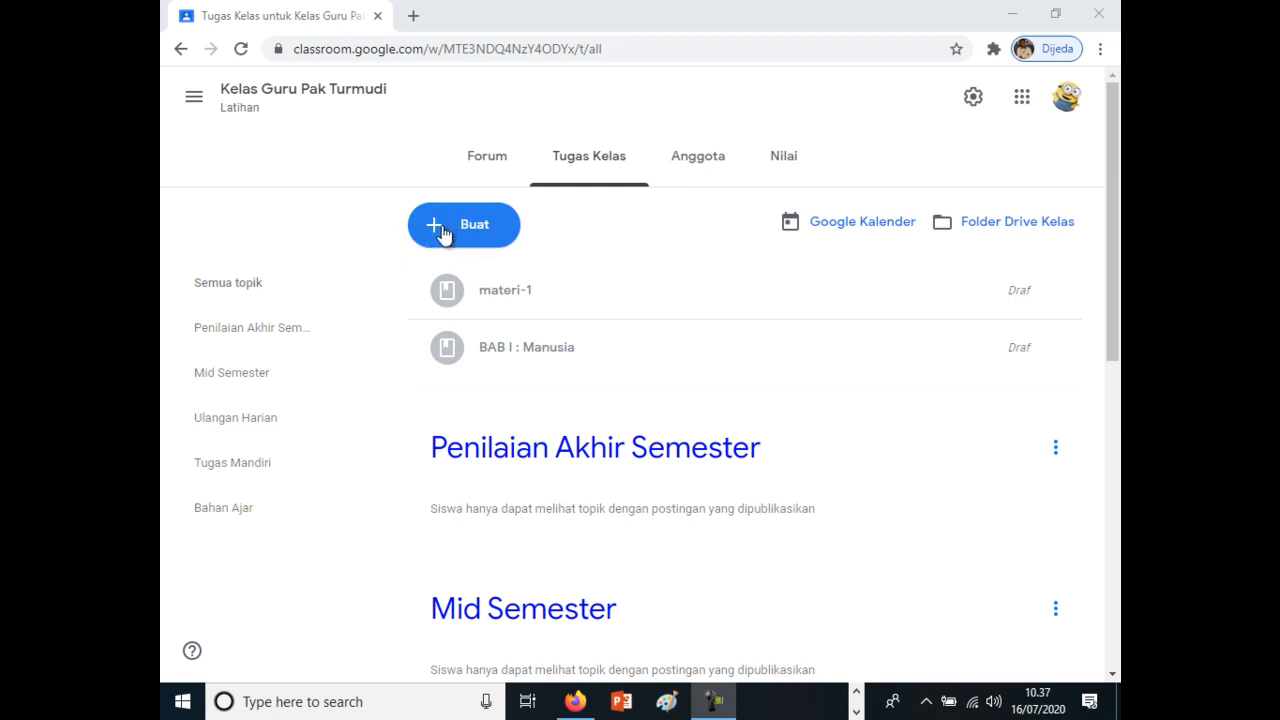
Create a new assignment (Tugas) in the class's classwork and dismiss the rubric introduction.
{"action": "left_click", "coordinate": [444, 231]}
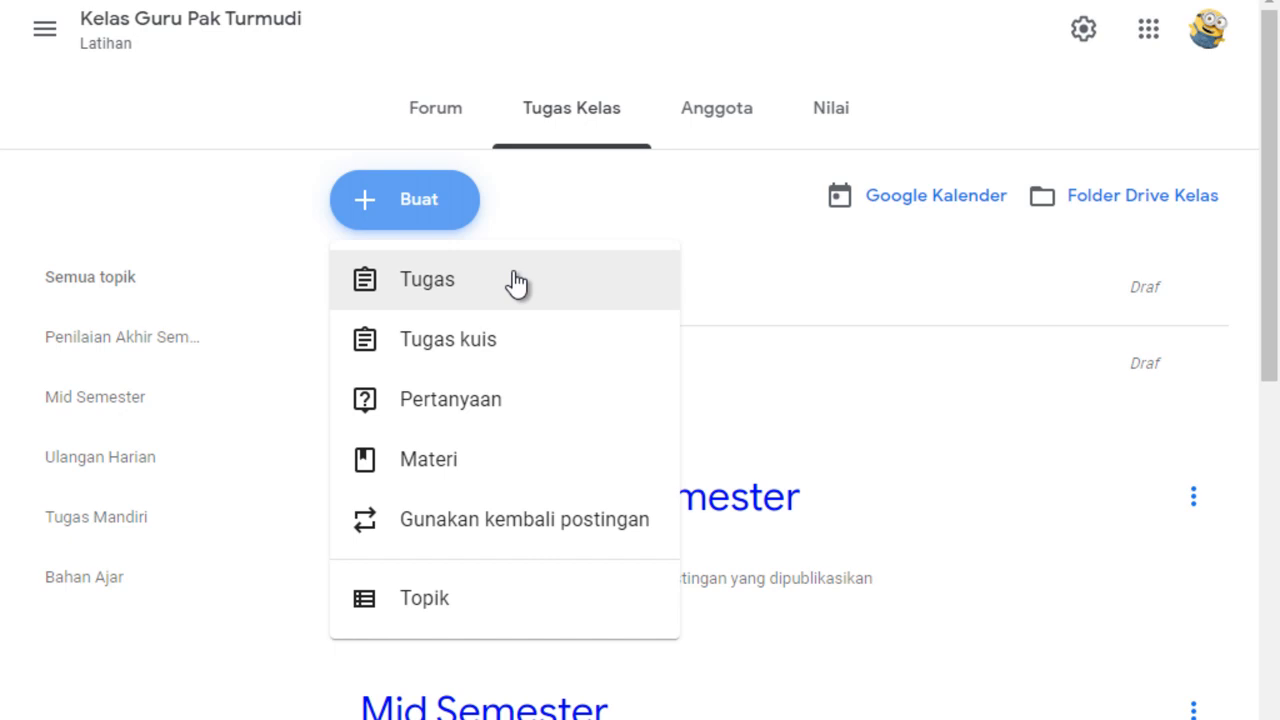
{"action": "left_click", "coordinate": [436, 292]}
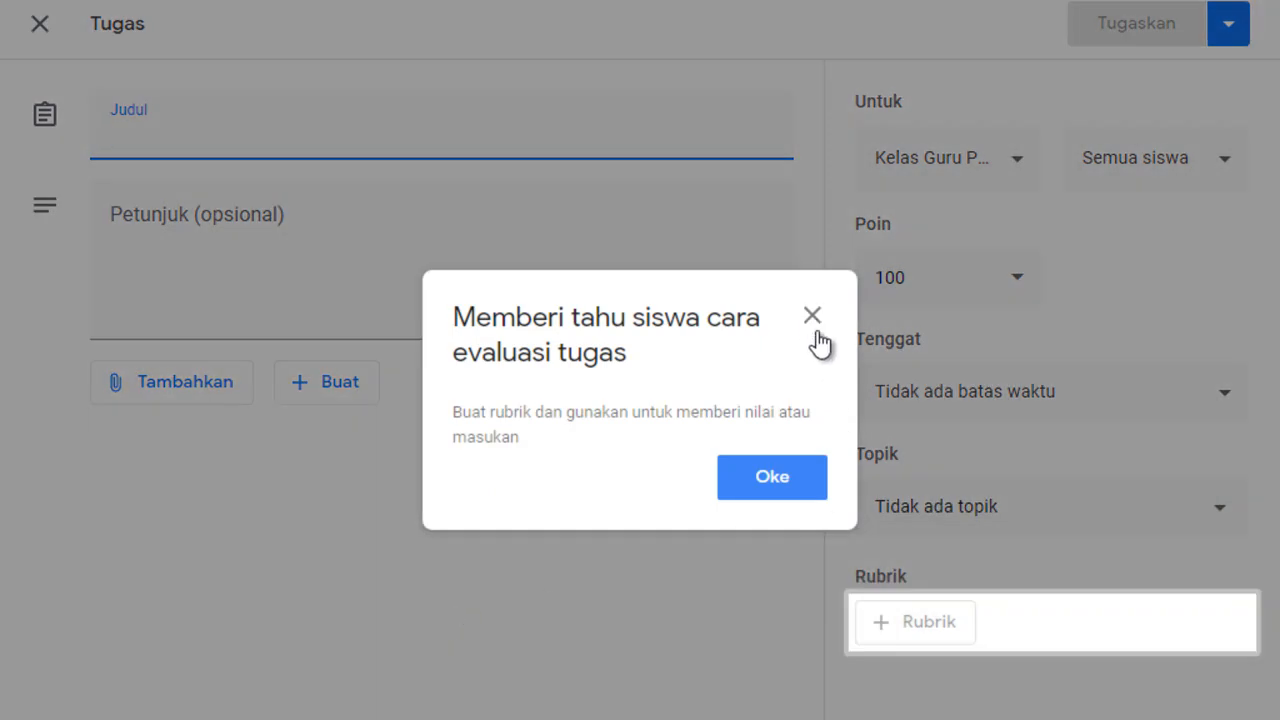
{"action": "left_click", "coordinate": [812, 318]}
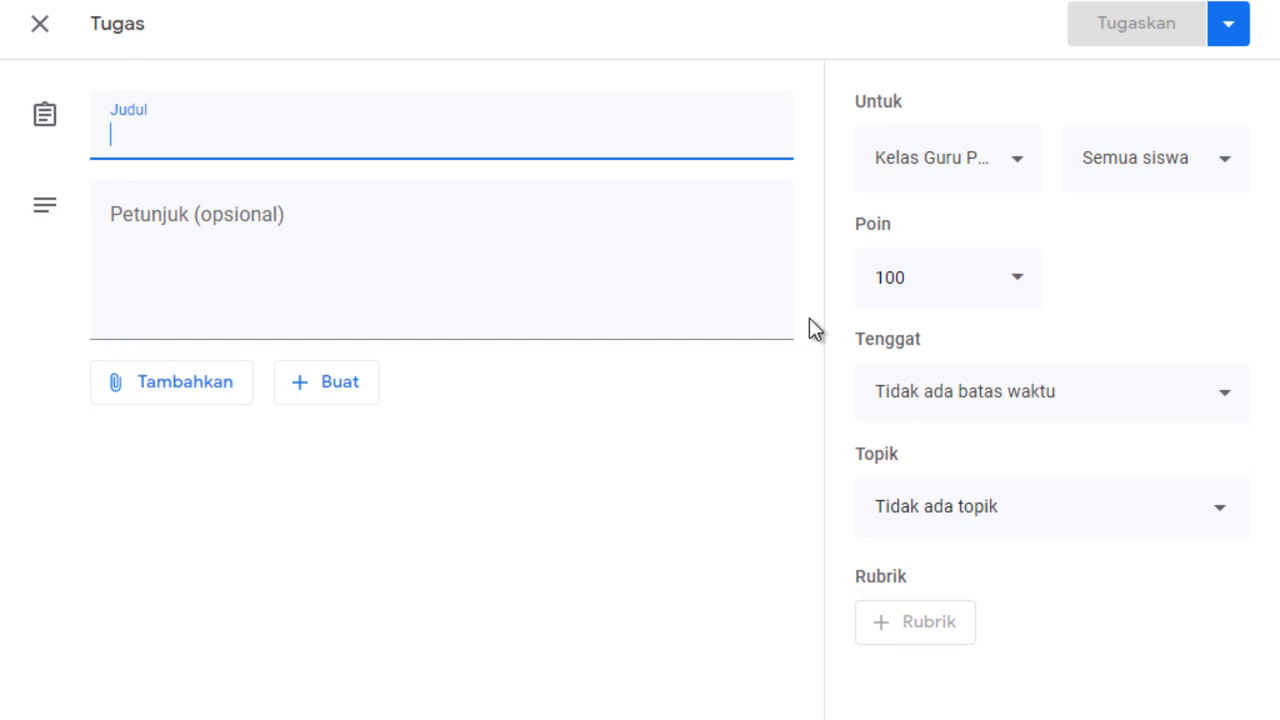
{"action": "type", "text": "Me"}
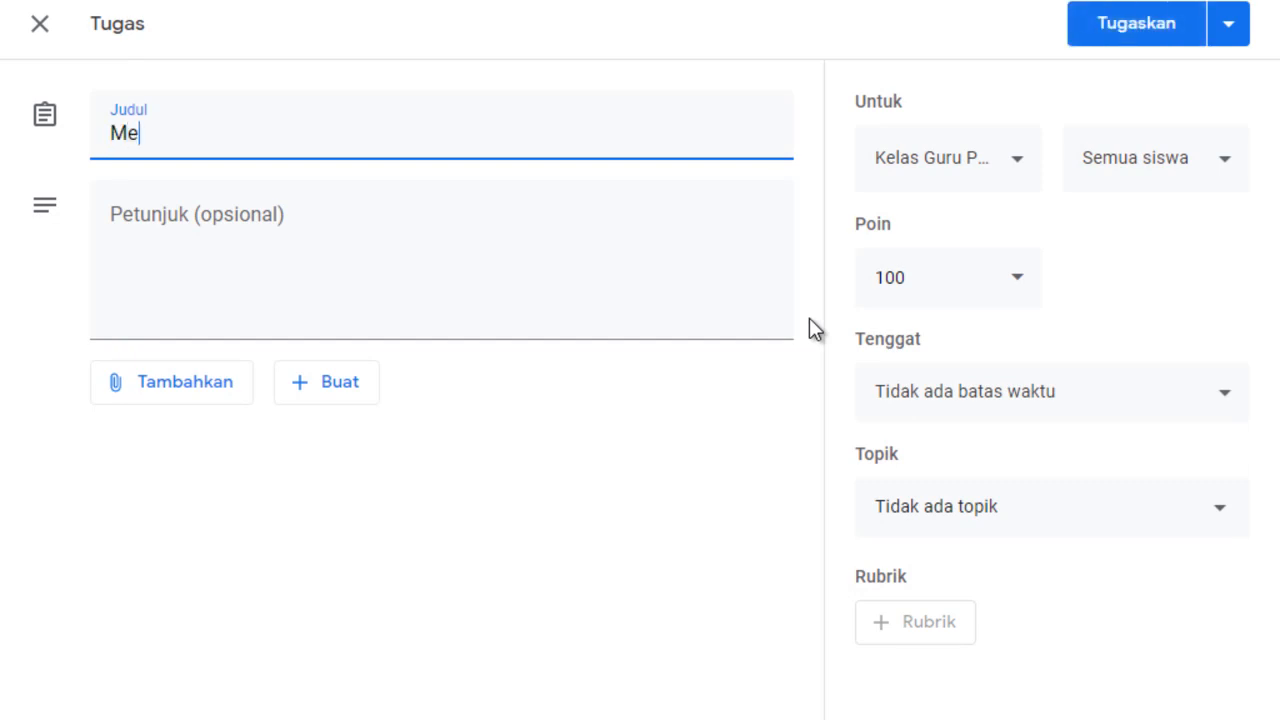
{"action": "type", "text": "ngamati"}
{"action": "key", "text": "BackSpace"}
{"action": "key", "text": "BackSpace"}
{"action": "key", "text": "BackSpace"}
{"action": "key", "text": "BackSpace"}
{"action": "key", "text": "BackSpace"}
{"action": "key", "text": "BackSpace"}
{"action": "key", "text": "BackSpace"}
{"action": "key", "text": "BackSpace"}
{"action": "key", "text": "BackSpace"}
{"action": "key", "text": "BackSpace"}
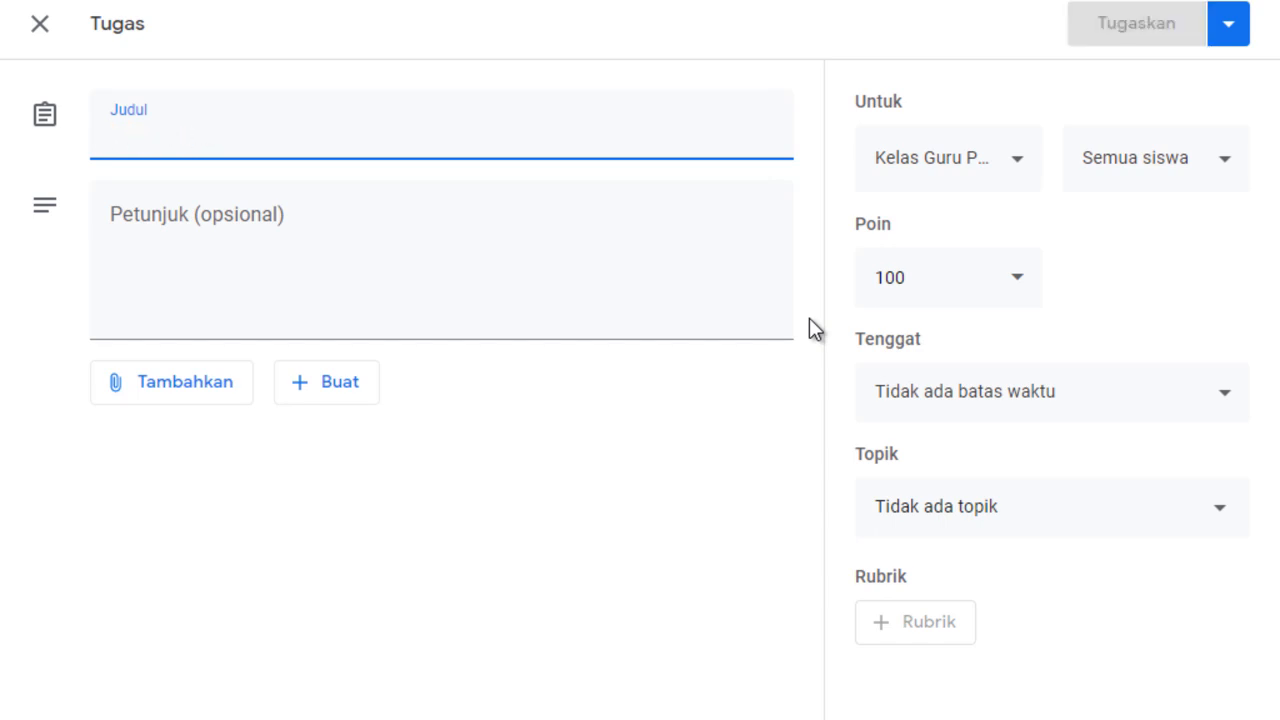
Title the assignment "Interaksi Sosial".
{"action": "type", "text": "Interaksi Sosial"}
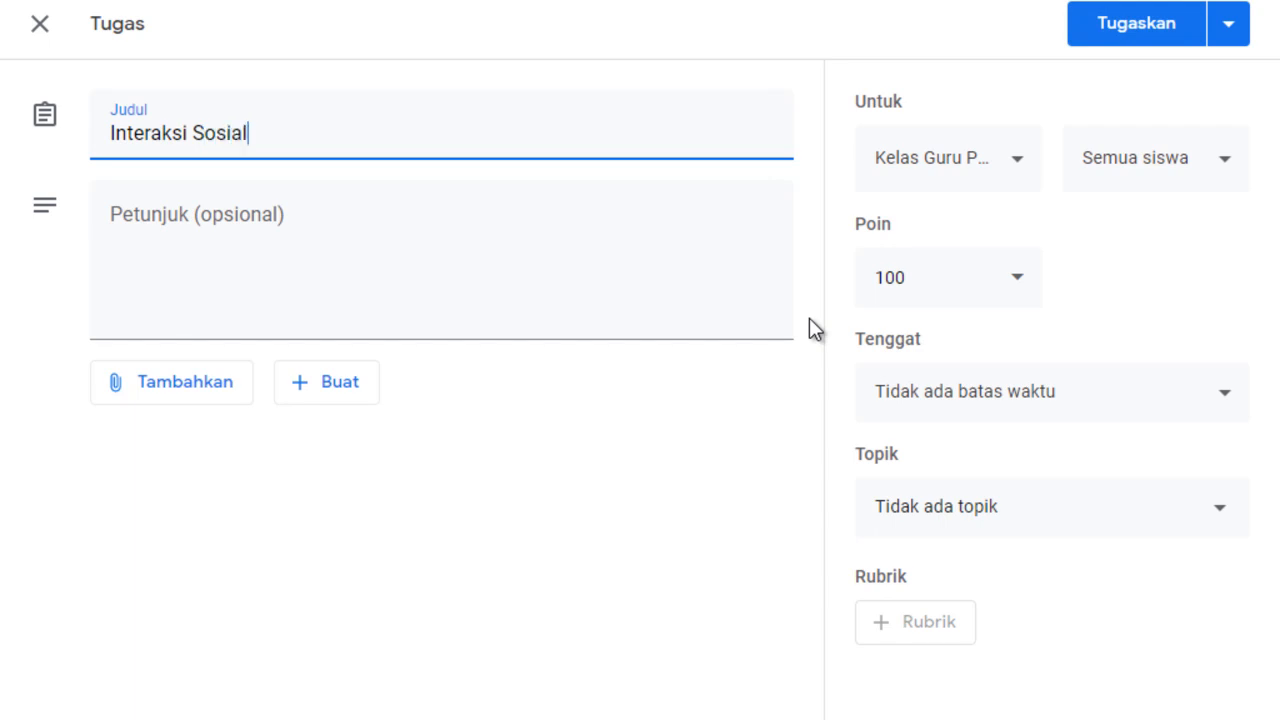
Enter "Mengamati video dari youtube" as the assignment's instructions, correcting the misspelled first word.
{"action": "left_click", "coordinate": [380, 270]}
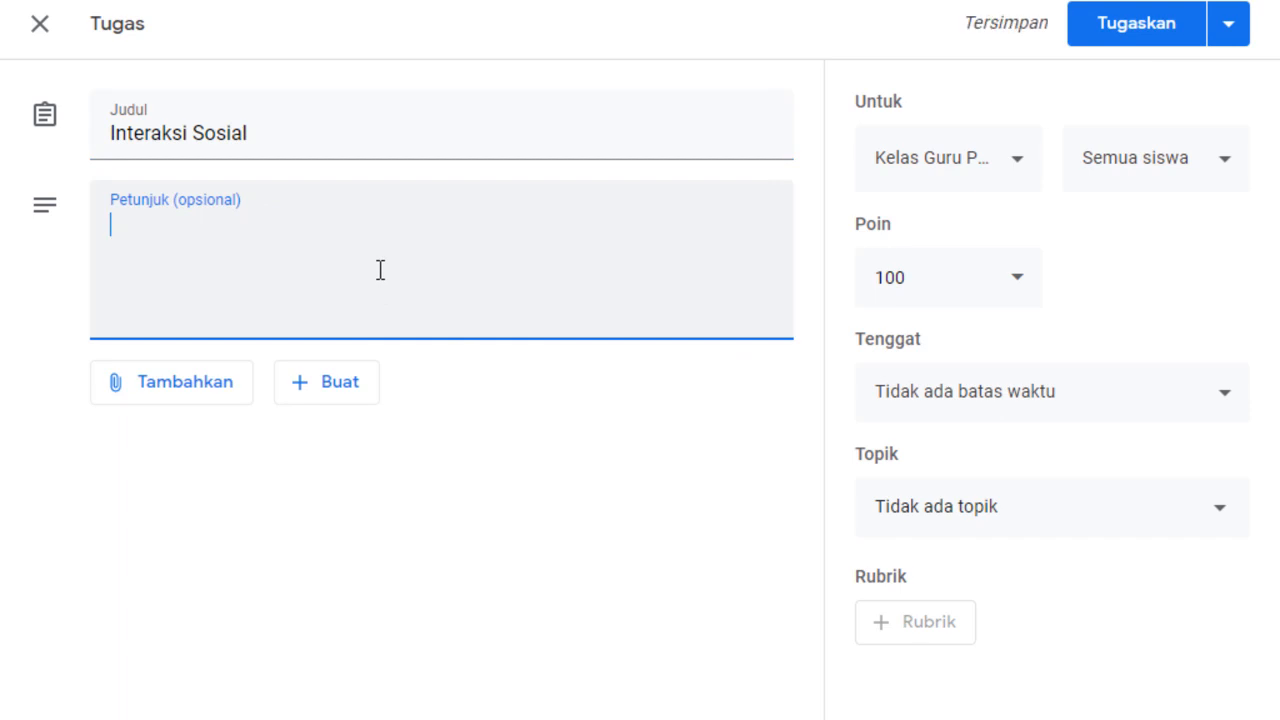
{"action": "type", "text": "Mengamtati video dari youtube"}
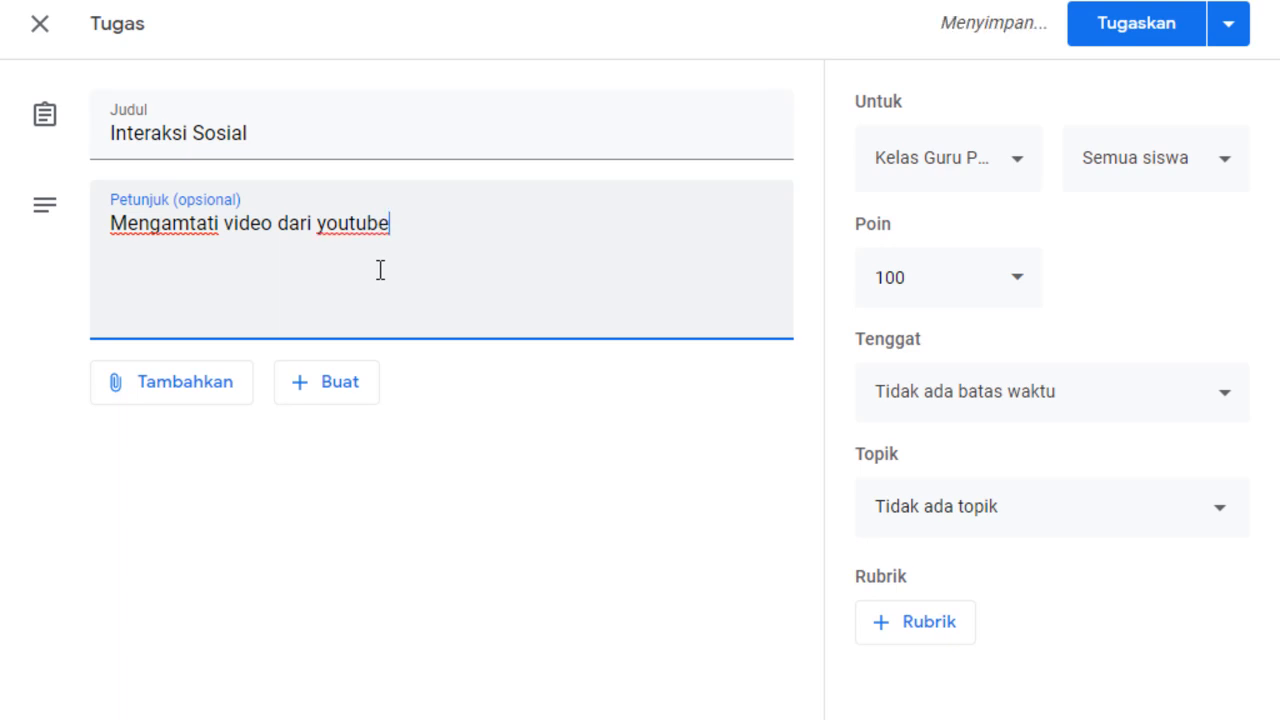
{"action": "left_click", "coordinate": [193, 226]}
{"action": "left_click_drag", "start_coordinate": [193, 226], "coordinate": [201, 234]}
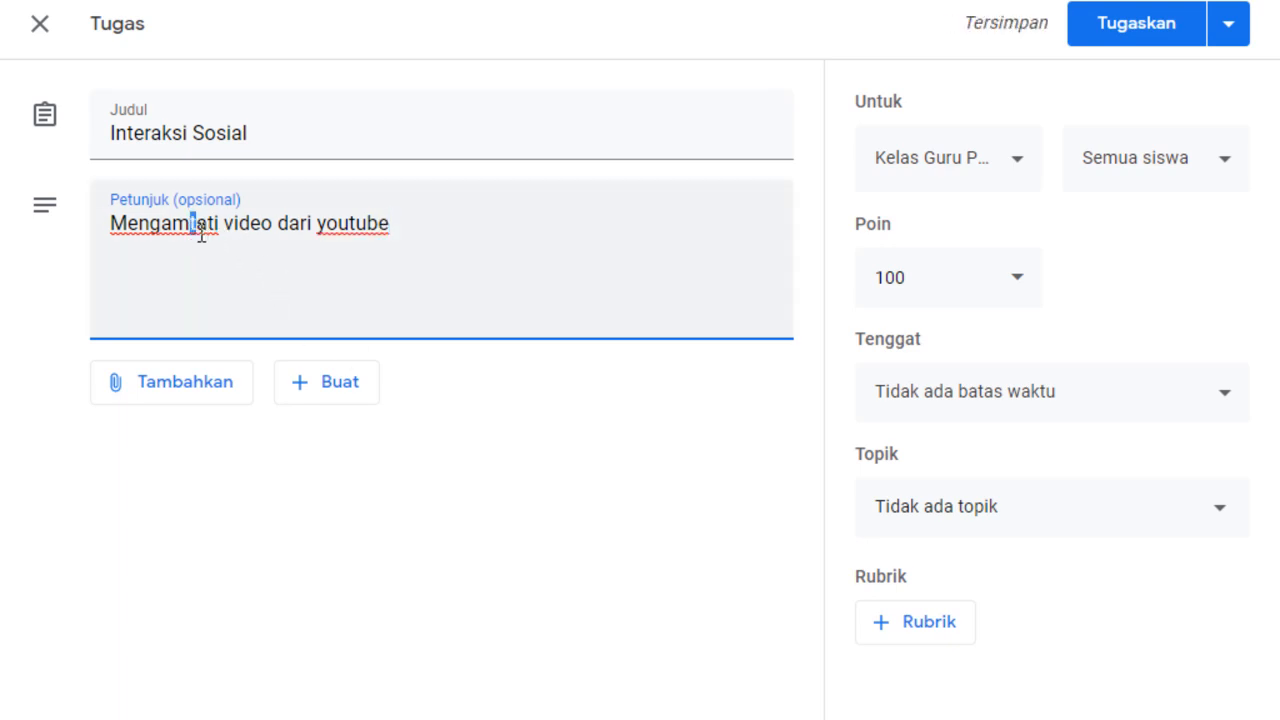
{"action": "key", "text": "BackSpace"}
{"action": "left_click", "coordinate": [448, 232]}
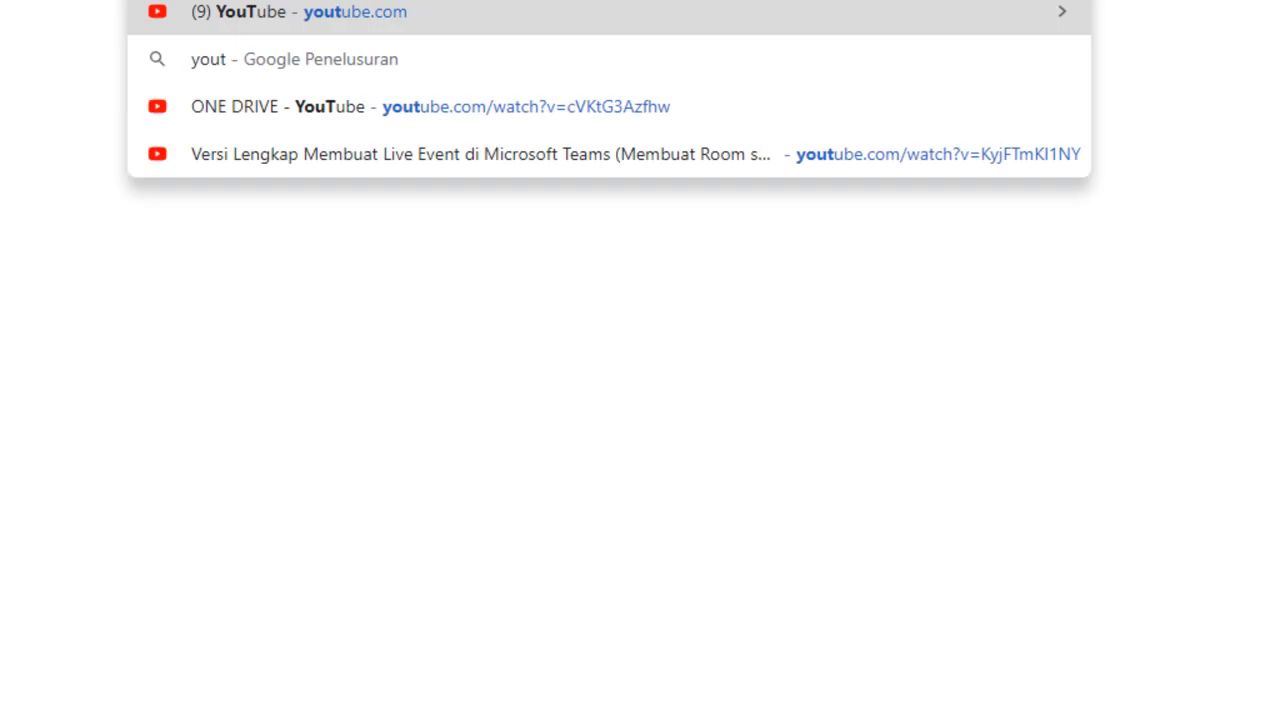
Switch to YouTube and search for "interaksi sosial".
{"action": "key", "text": "Return"}
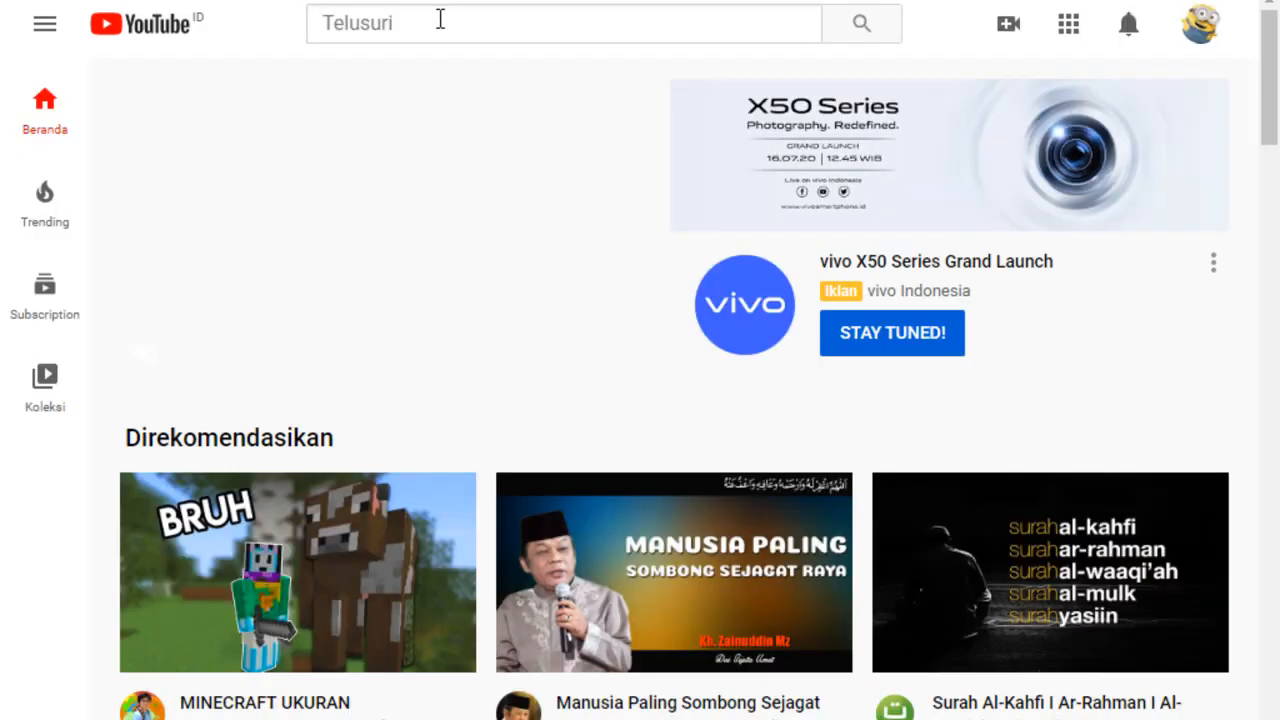
{"action": "left_click", "coordinate": [440, 19]}
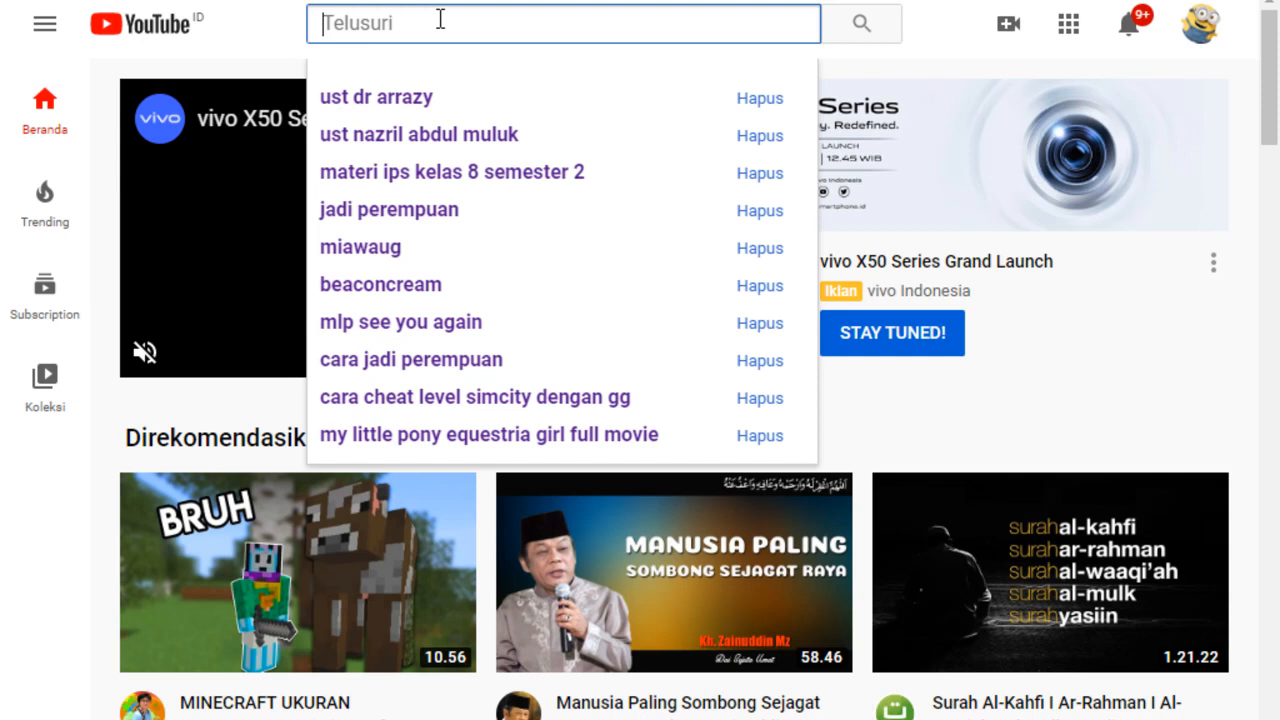
{"action": "type", "text": "interaksi so"}
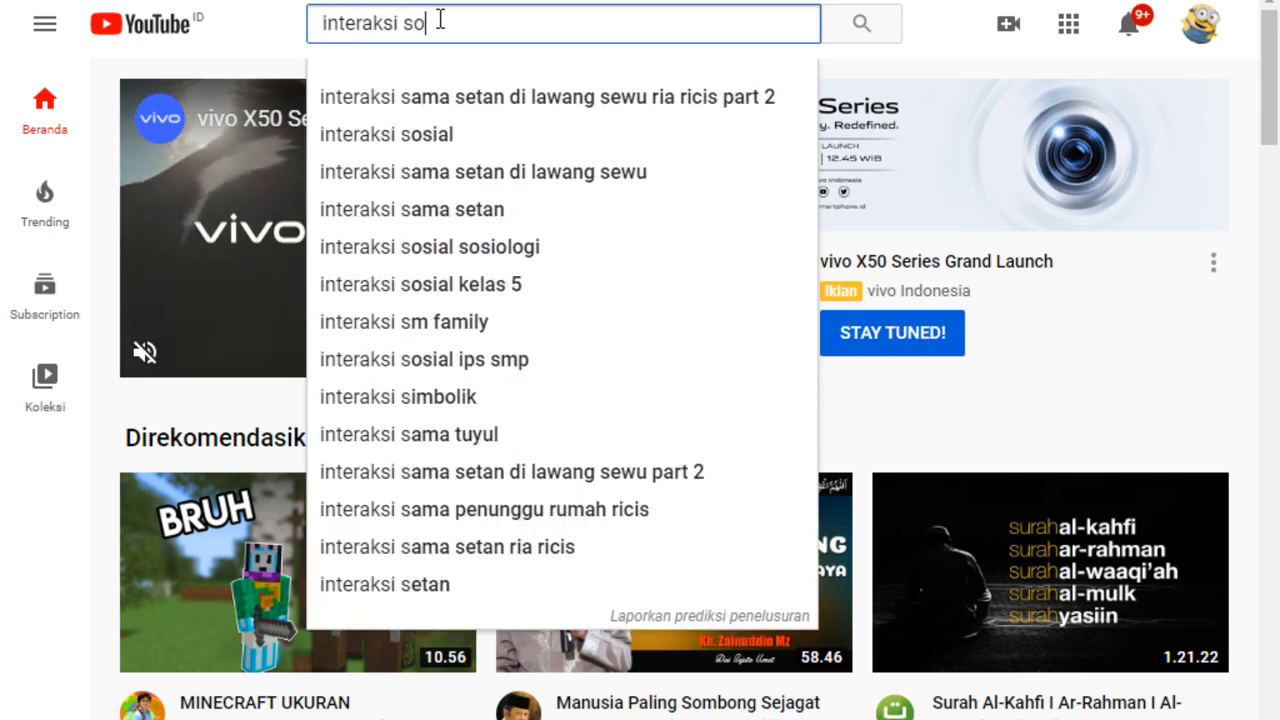
{"action": "type", "text": "sial"}
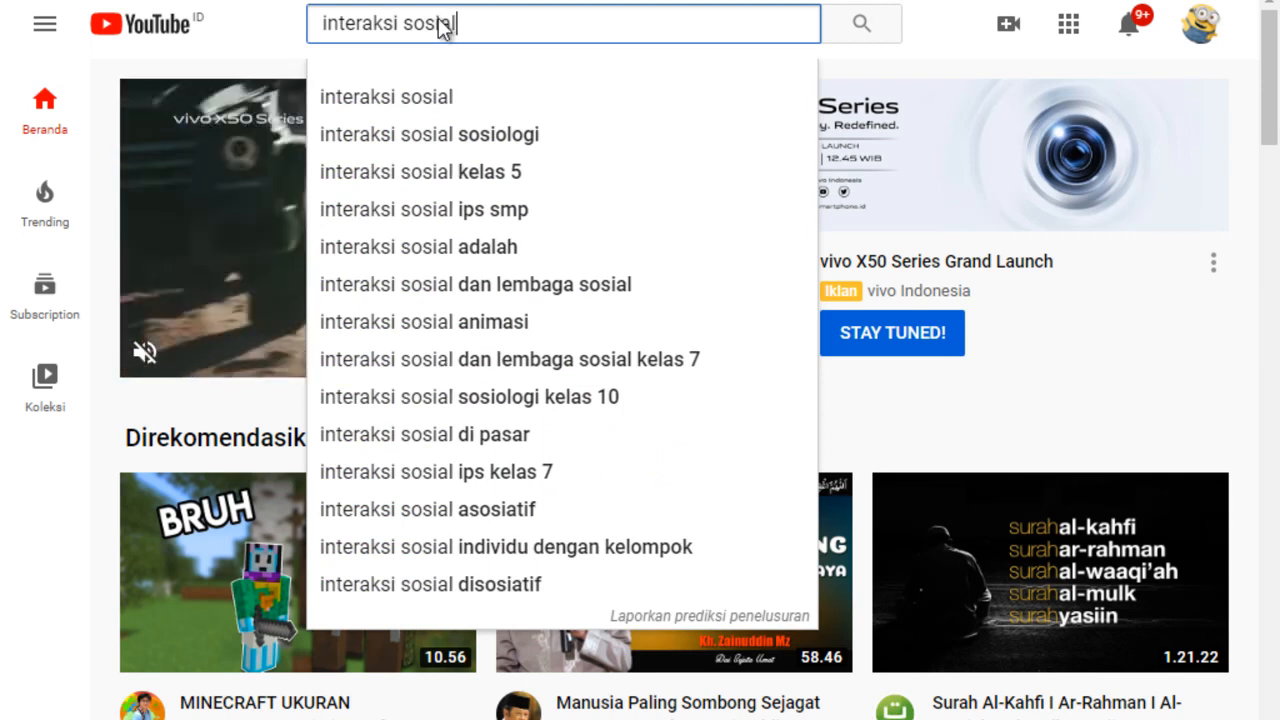
{"action": "key", "text": "Return"}
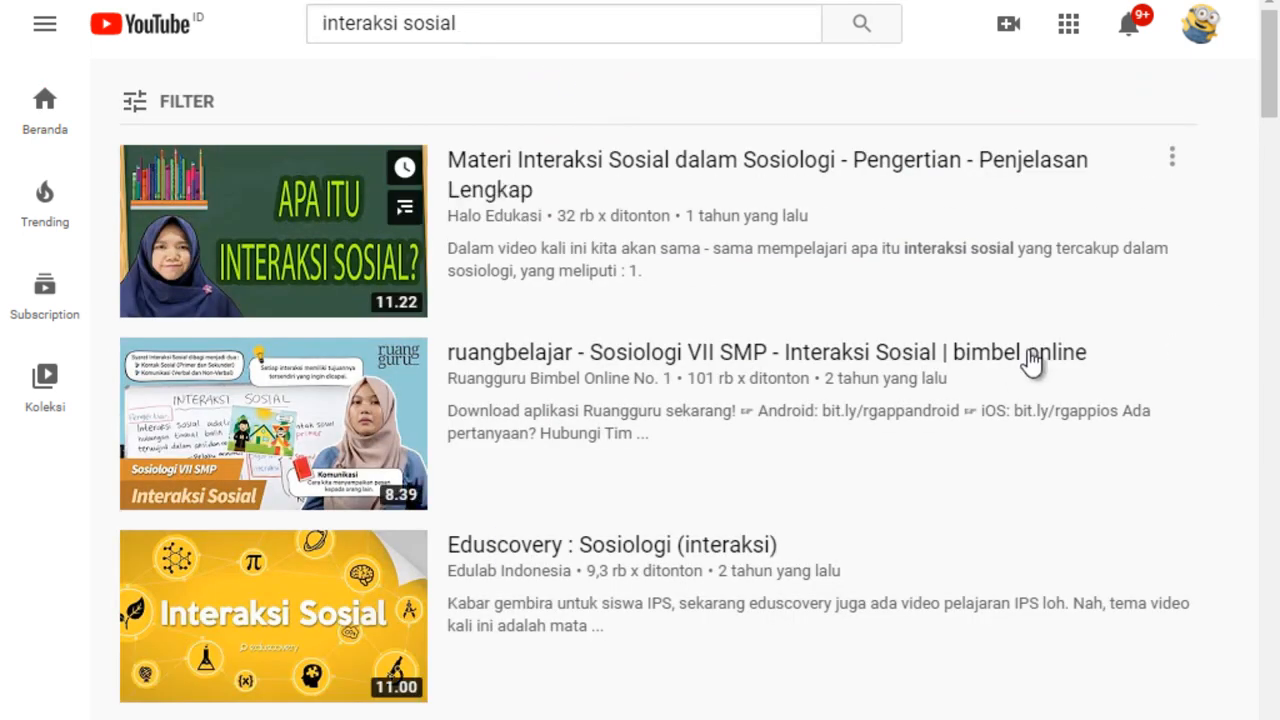
Open the video "Pembelajaran Sosiologi Interaksi Sosial" from the search results and copy its web address.
{"action": "mouse_move", "coordinate": [354, 284]}
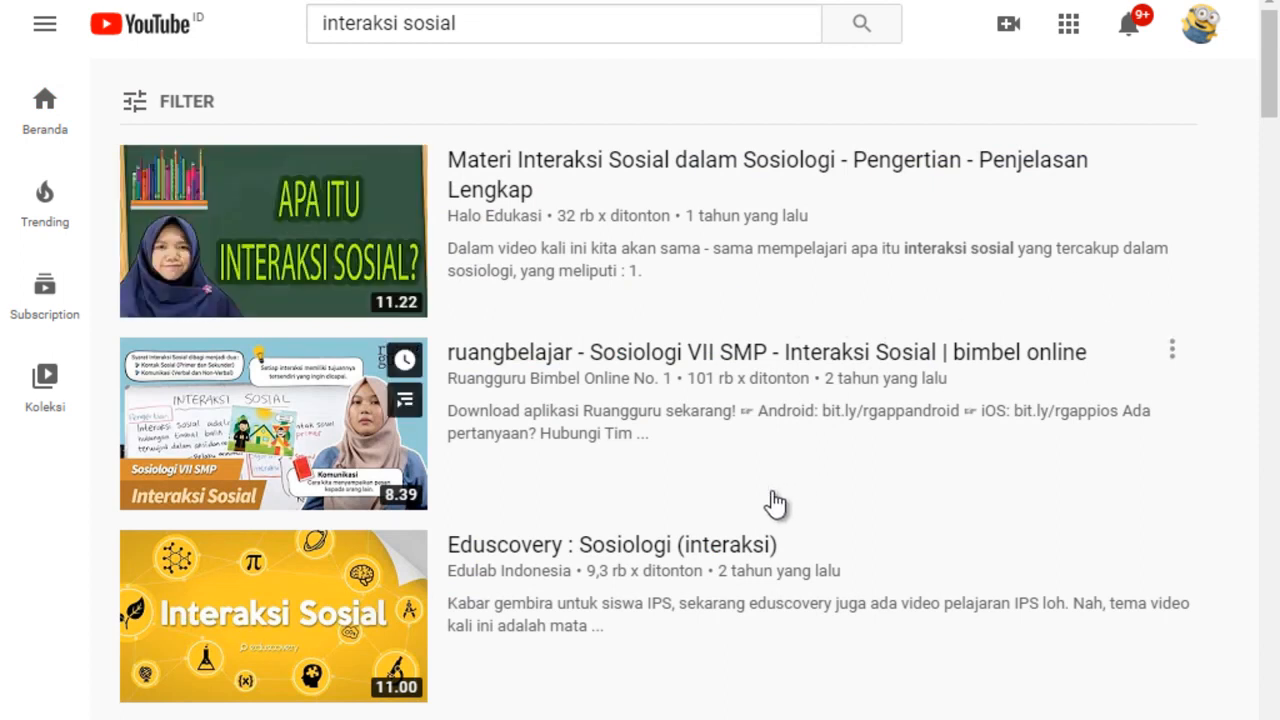
{"action": "mouse_move", "coordinate": [815, 472]}
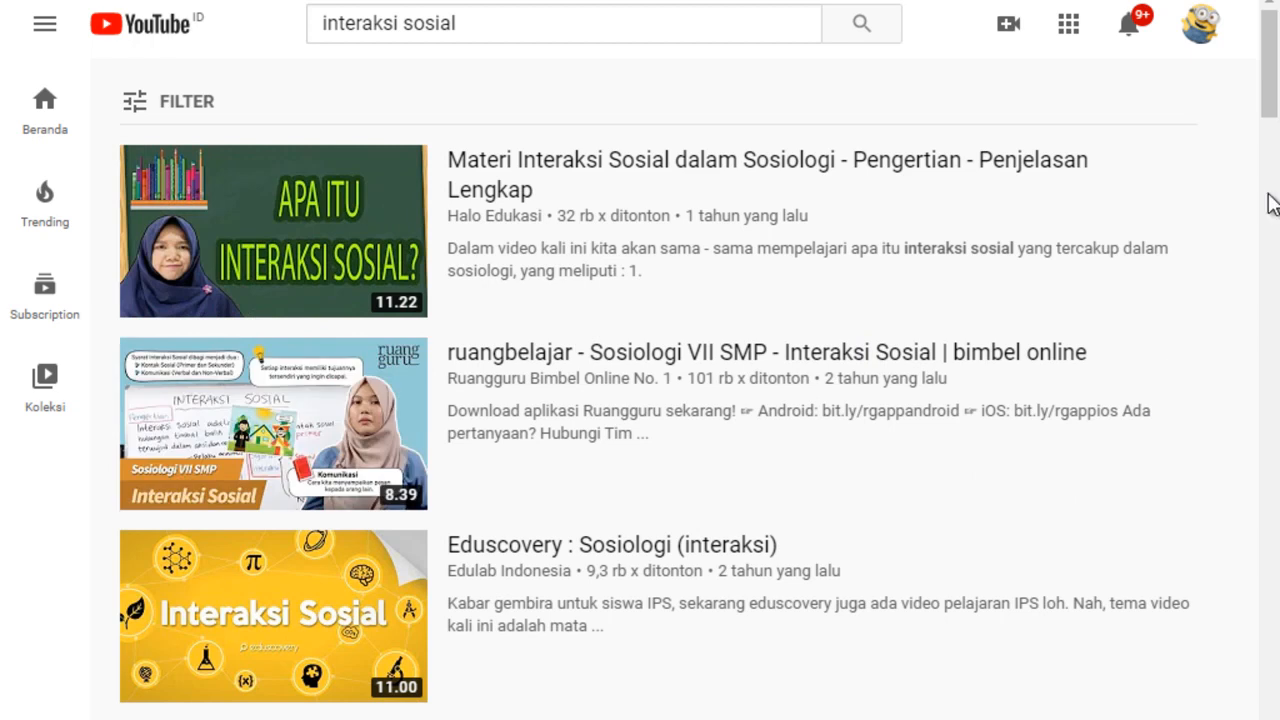
{"action": "left_click_drag", "start_coordinate": [1268, 103], "coordinate": [1268, 114]}
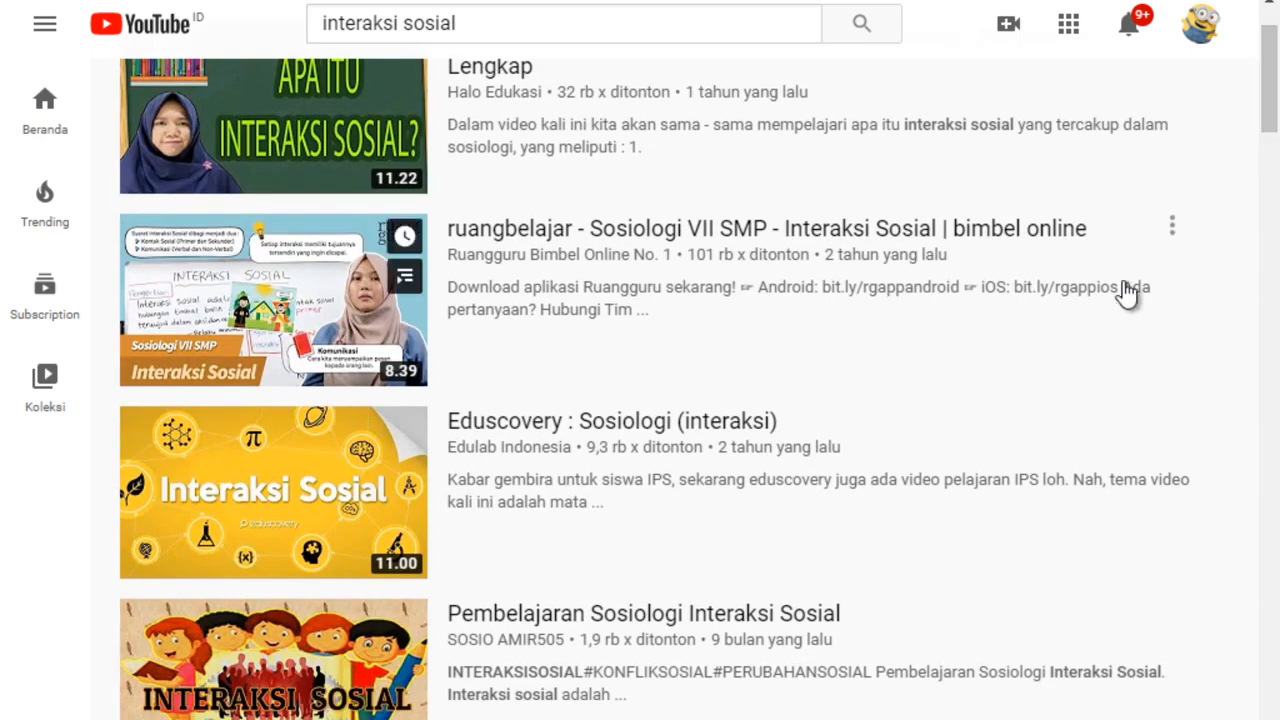
{"action": "mouse_move", "coordinate": [677, 313]}
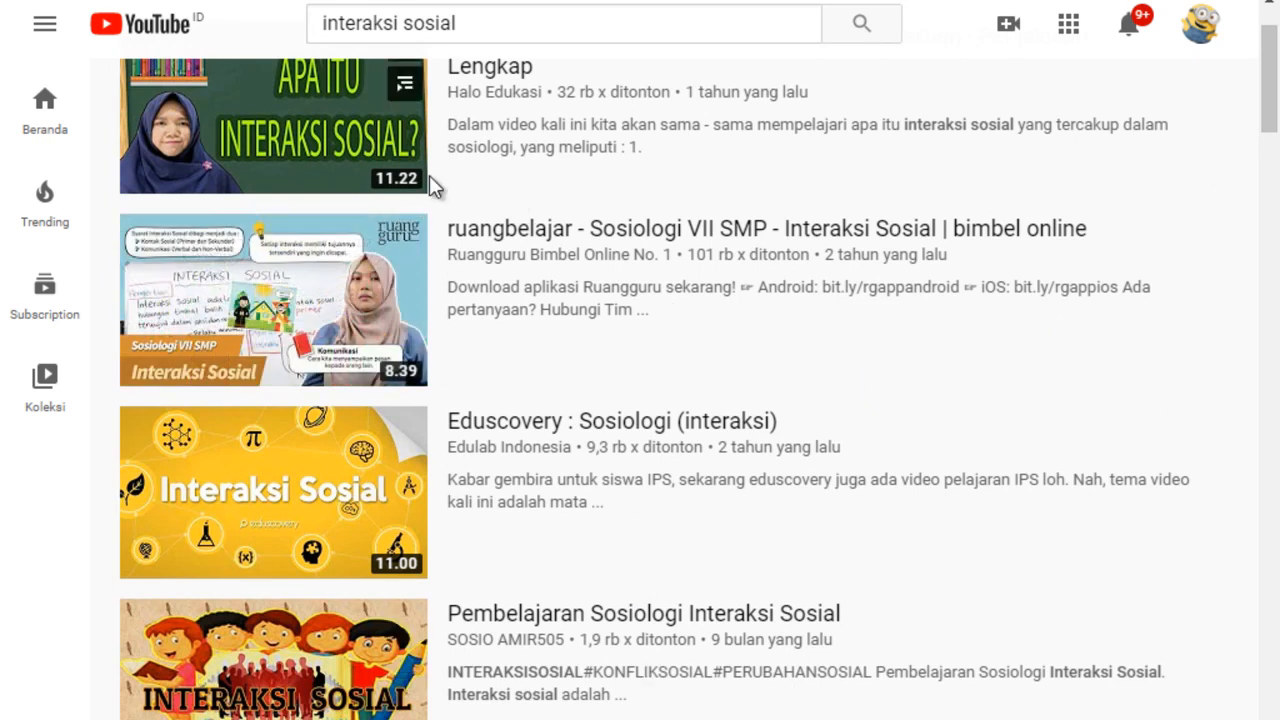
{"action": "mouse_move", "coordinate": [424, 384]}
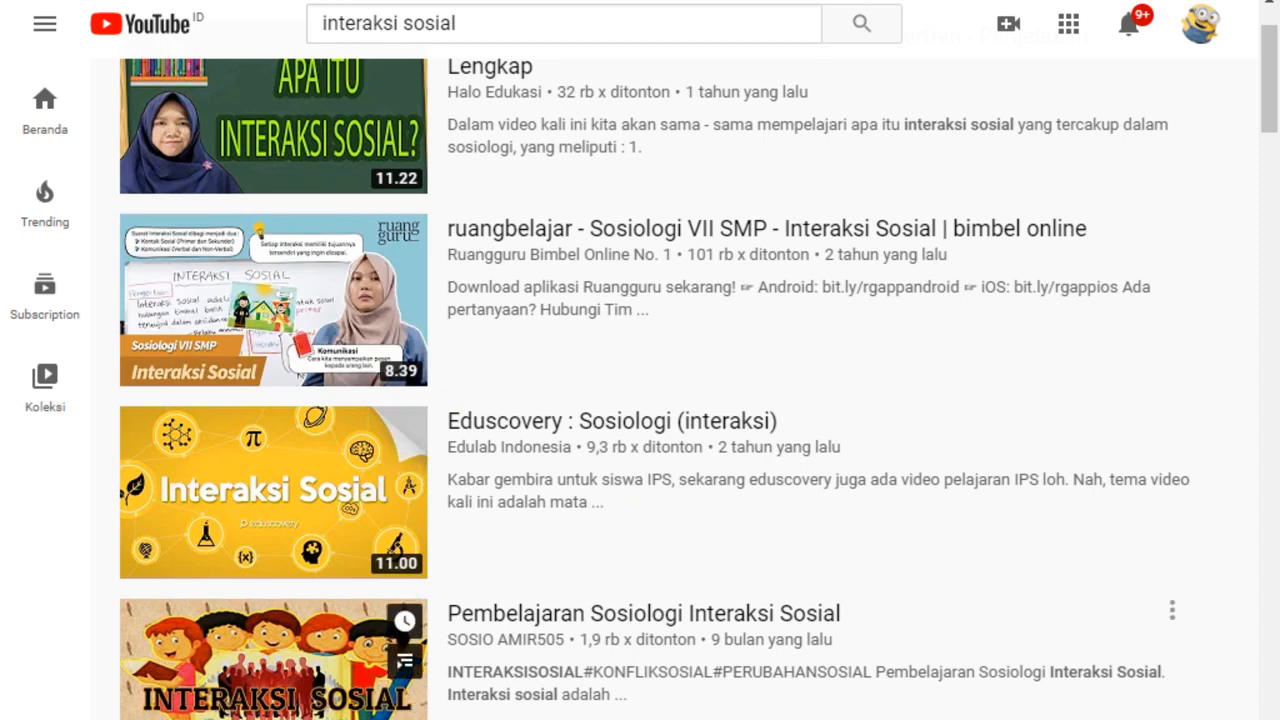
{"action": "left_click_drag", "start_coordinate": [1262, 114], "coordinate": [1272, 148]}
{"action": "mouse_move", "coordinate": [455, 525]}
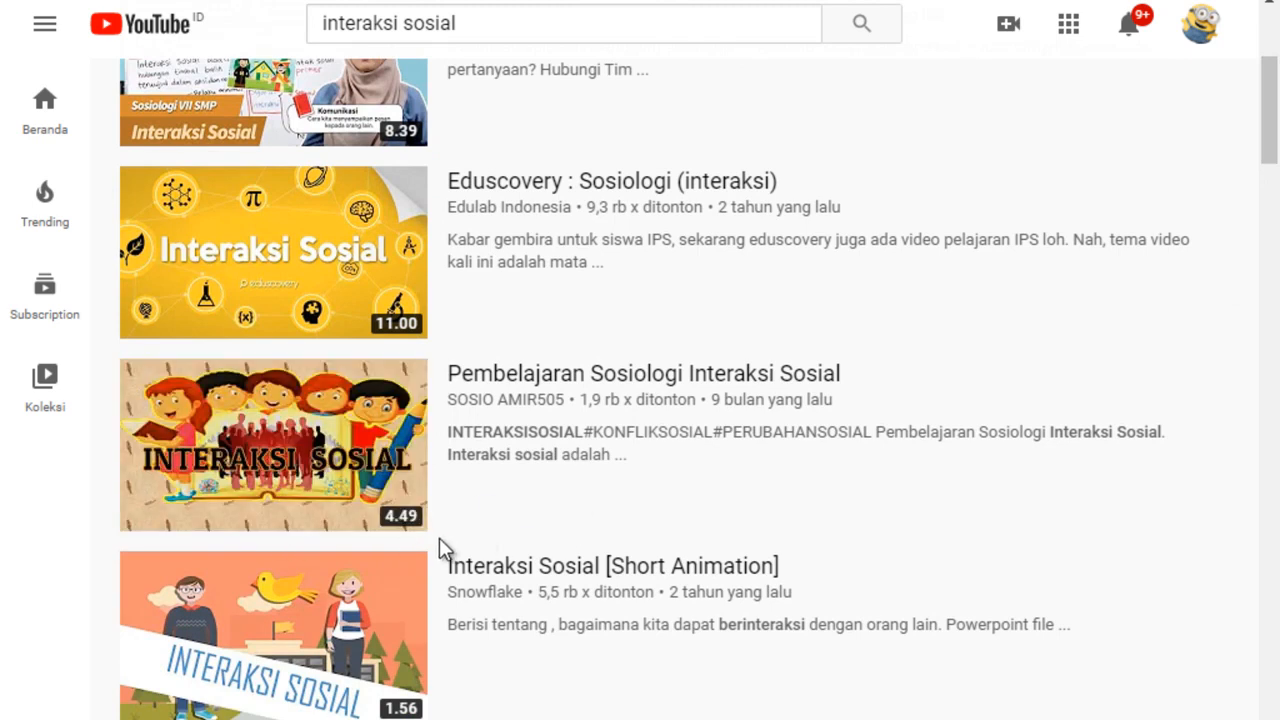
{"action": "mouse_move", "coordinate": [286, 530]}
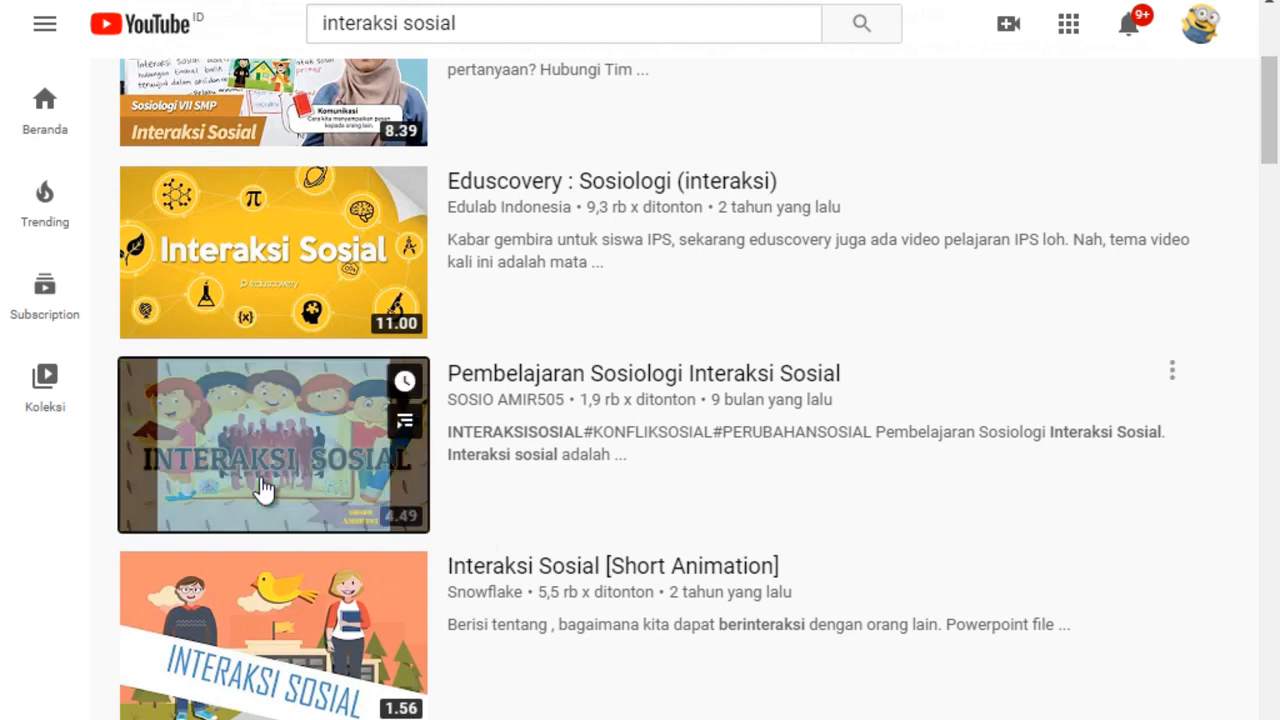
{"action": "left_click", "coordinate": [263, 490]}
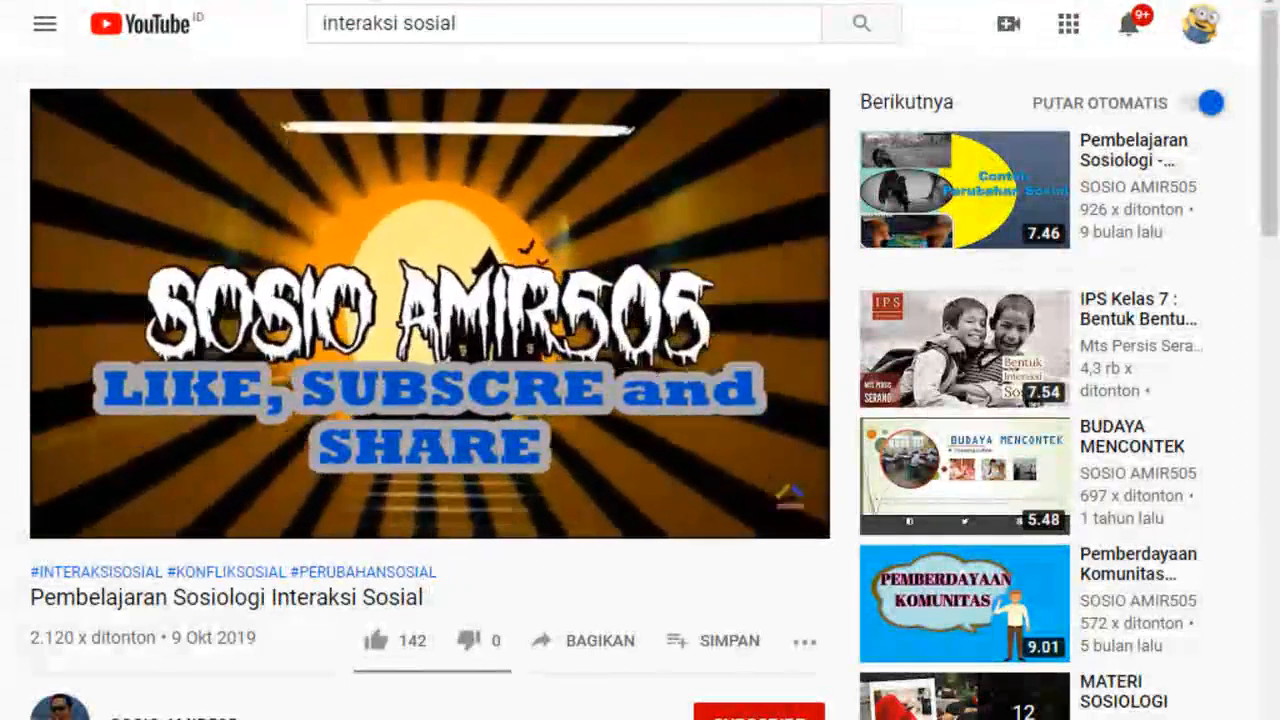
{"action": "right_click", "coordinate": [368, 0]}
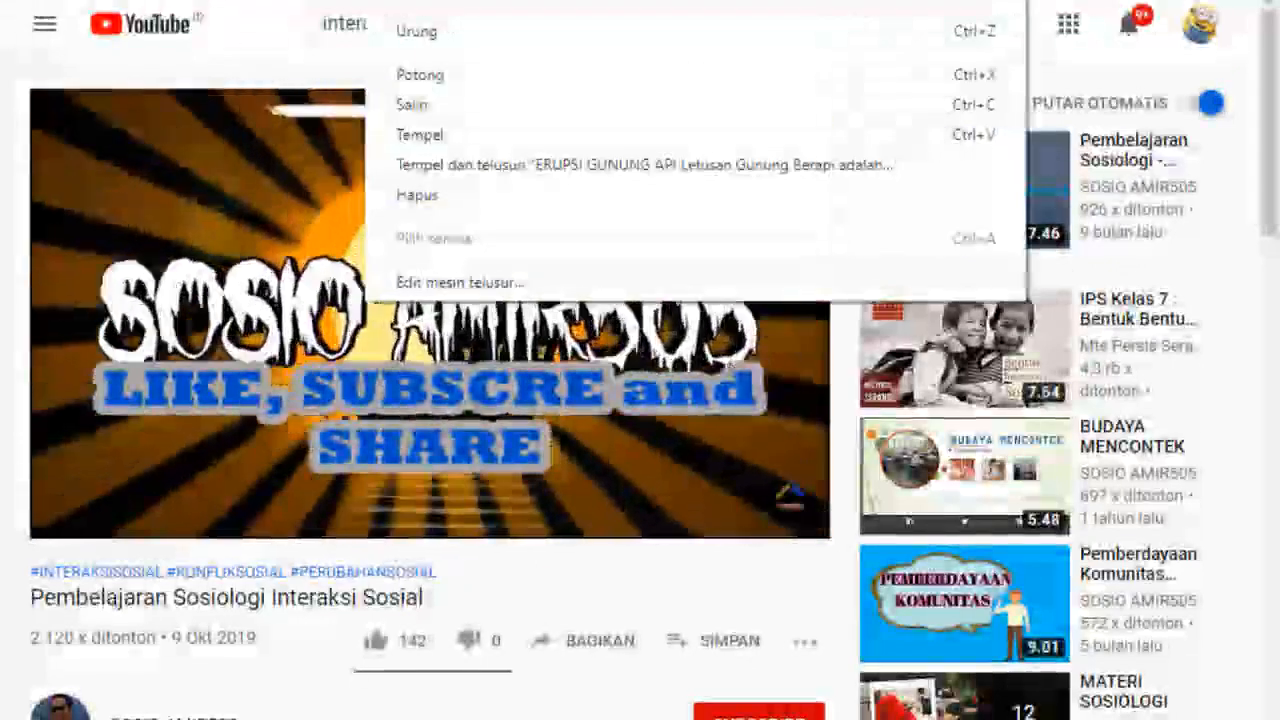
{"action": "left_click", "coordinate": [424, 104]}
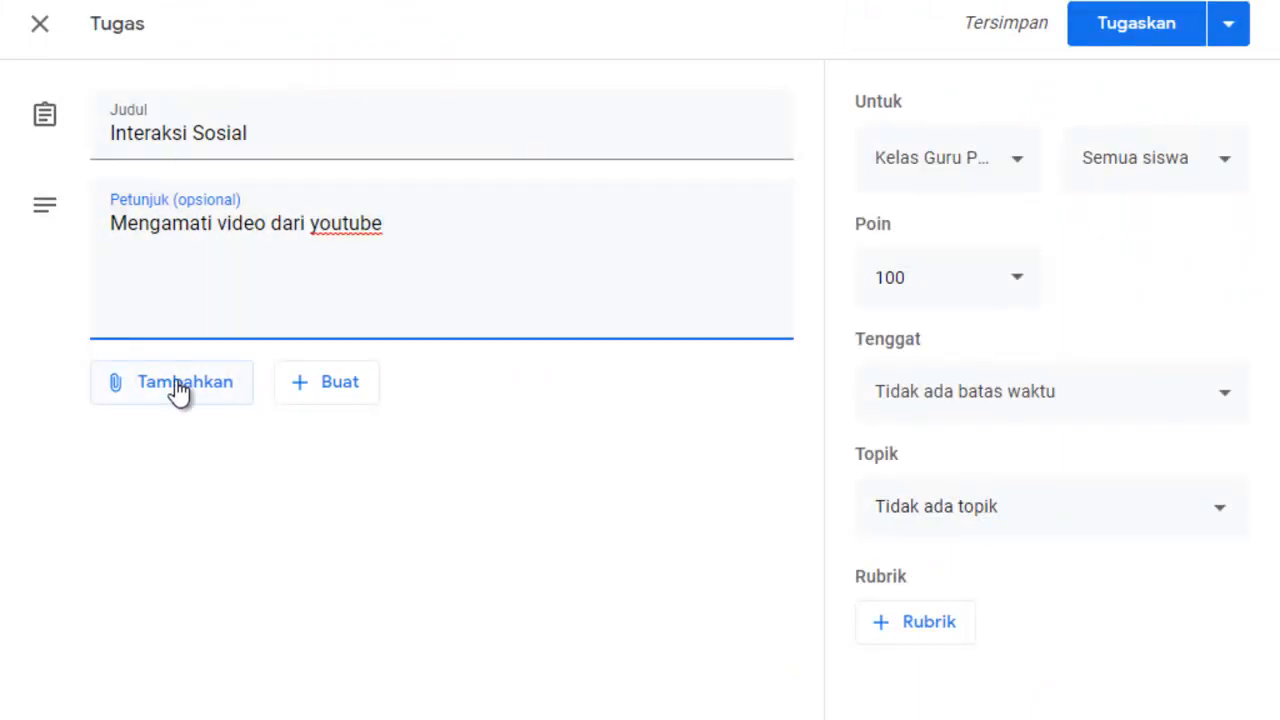
{"action": "left_click", "coordinate": [178, 391]}
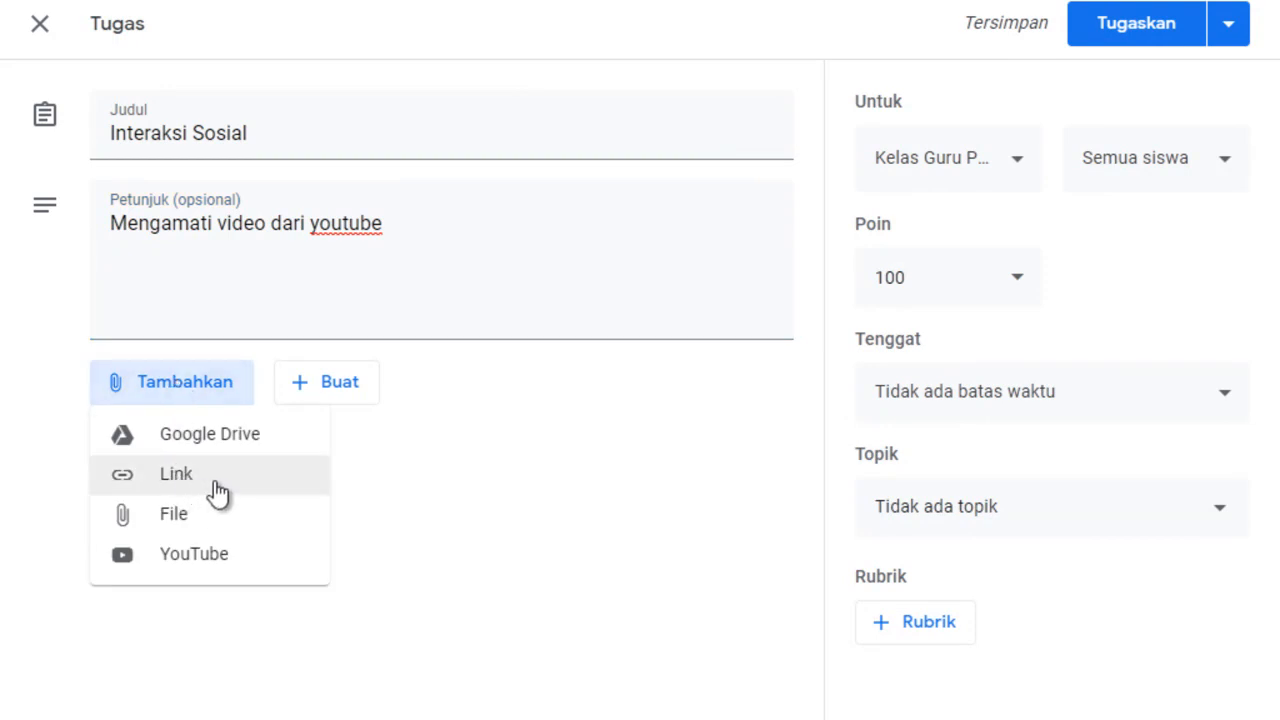
{"action": "left_click", "coordinate": [203, 480]}
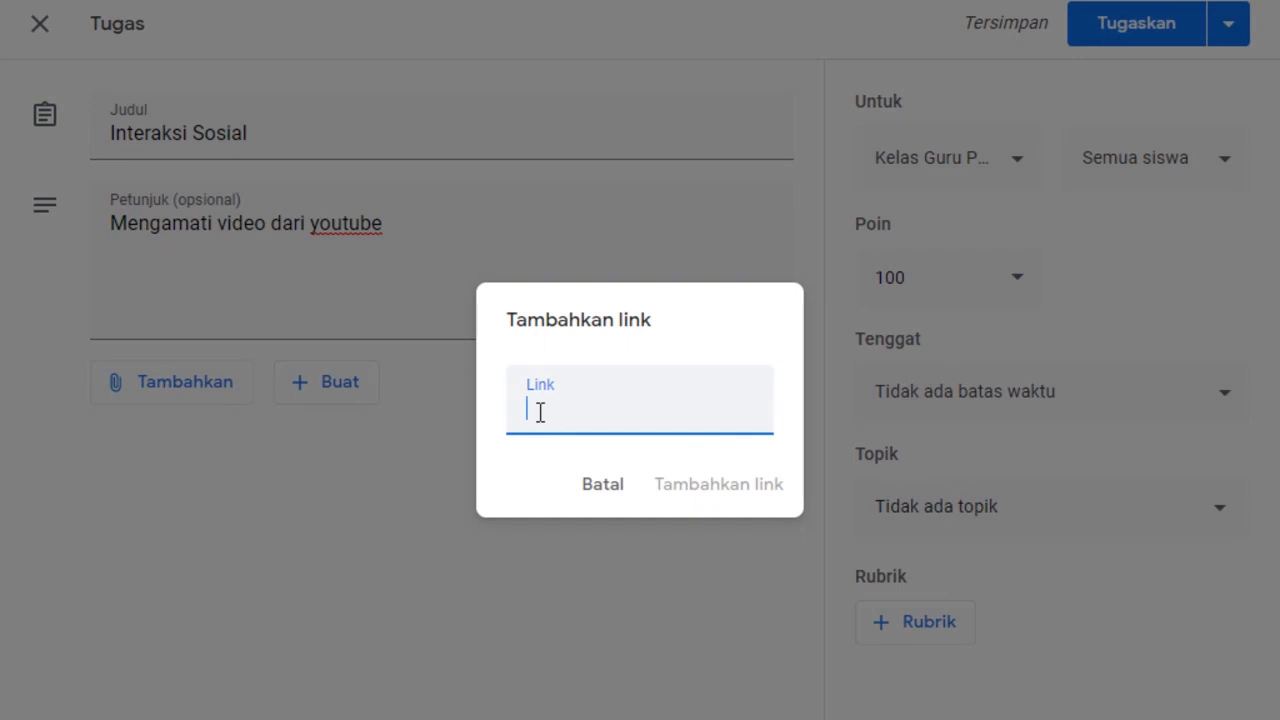
{"action": "right_click", "coordinate": [540, 412]}
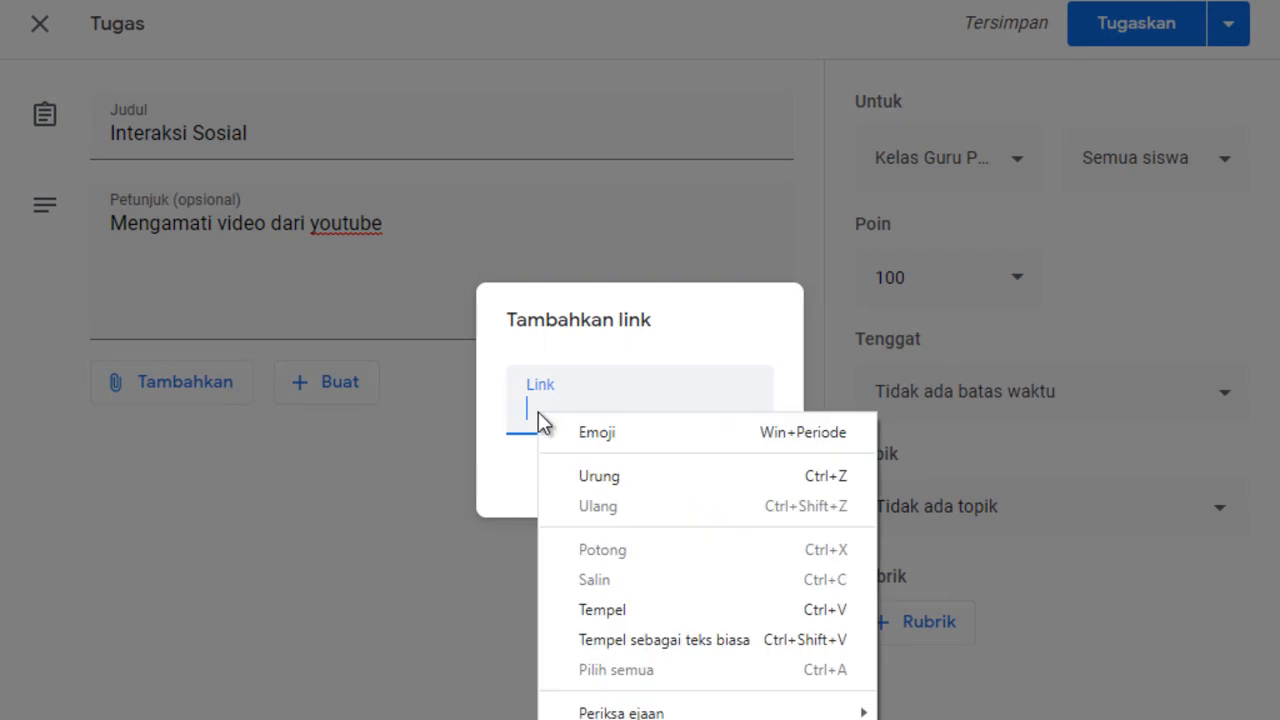
{"action": "left_click", "coordinate": [608, 610]}
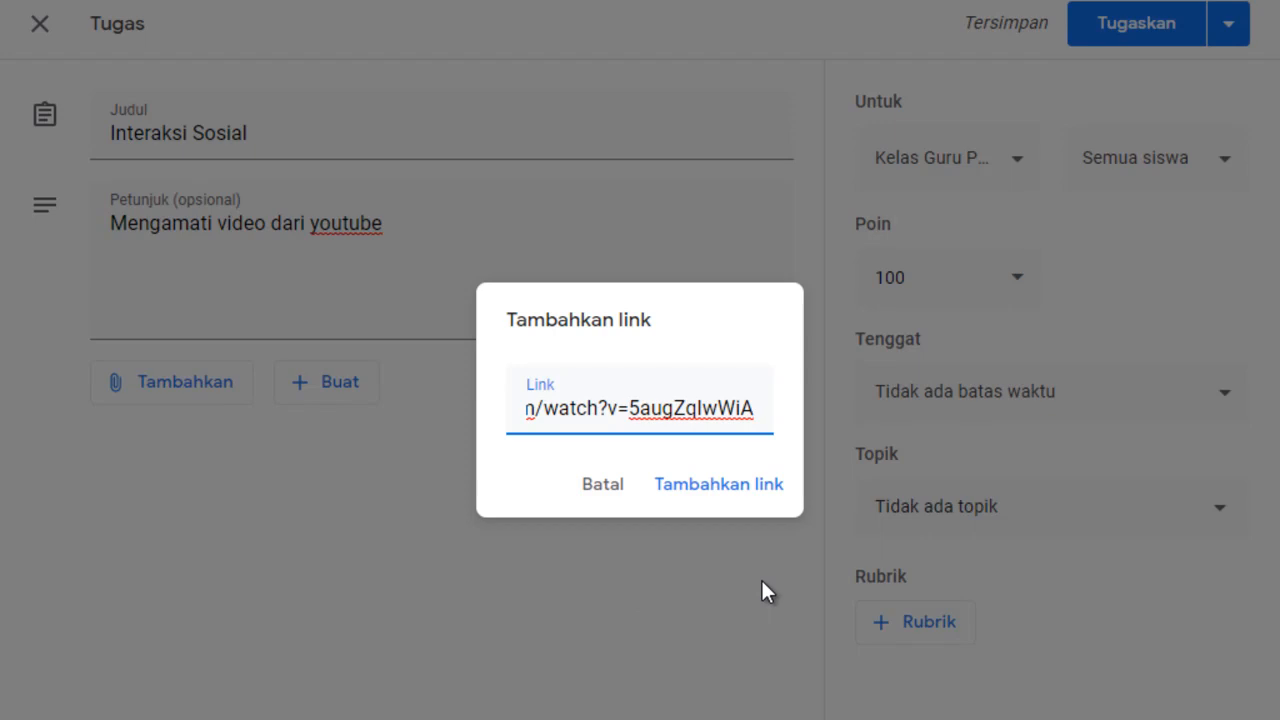
{"action": "left_click", "coordinate": [608, 490]}
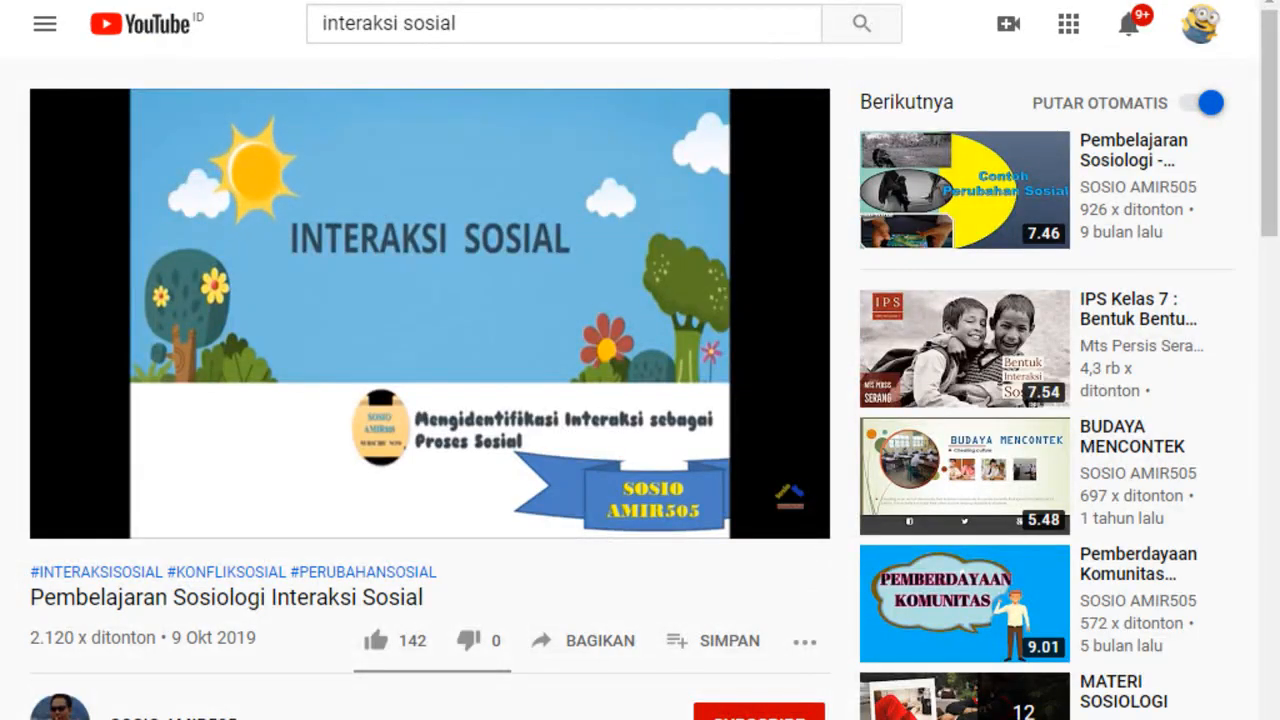
Return to Google Classroom, close the current assignment draft and create another assignment (Tugas).
{"action": "left_click", "coordinate": [170, 0]}
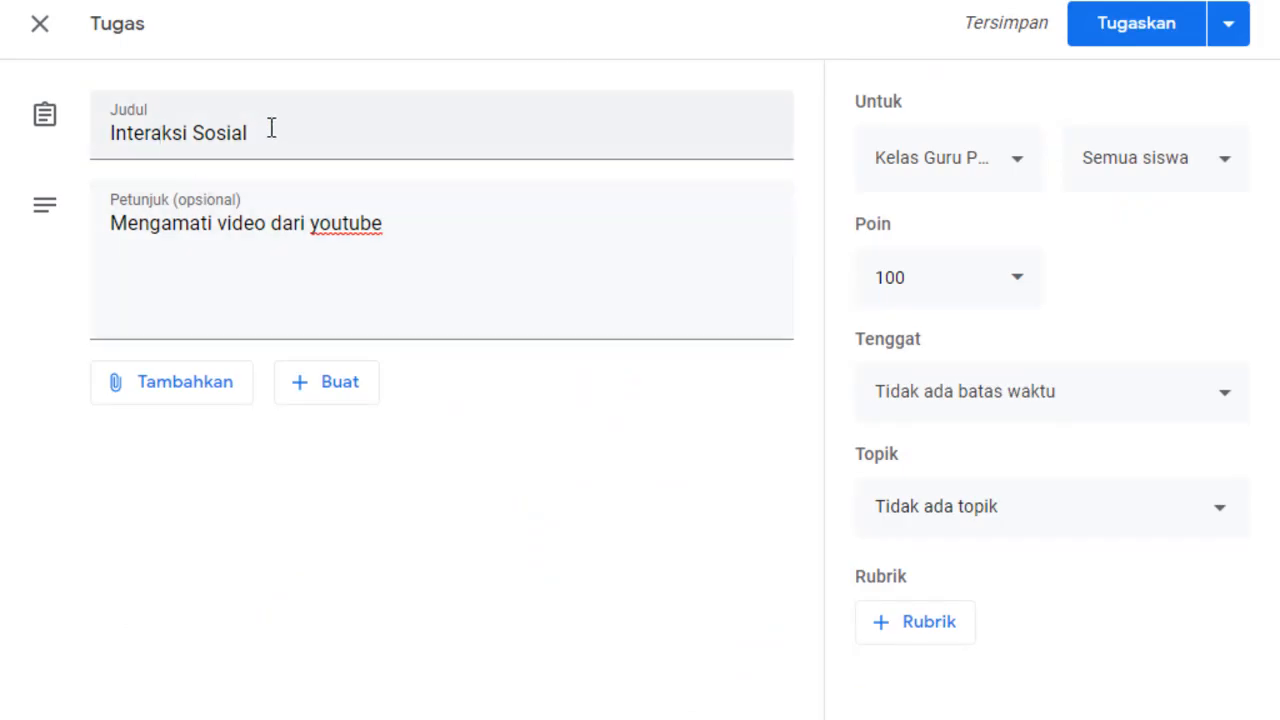
{"action": "left_click", "coordinate": [40, 25]}
{"action": "left_click", "coordinate": [422, 200]}
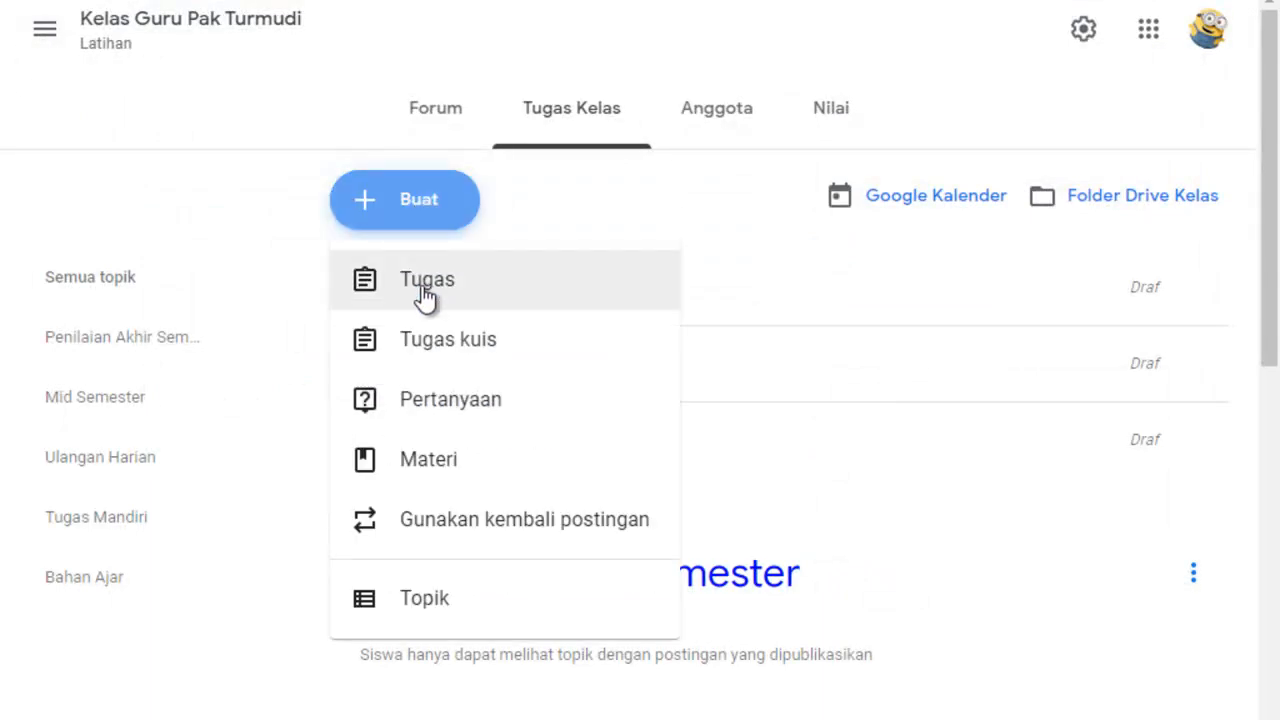
{"action": "left_click", "coordinate": [424, 290]}
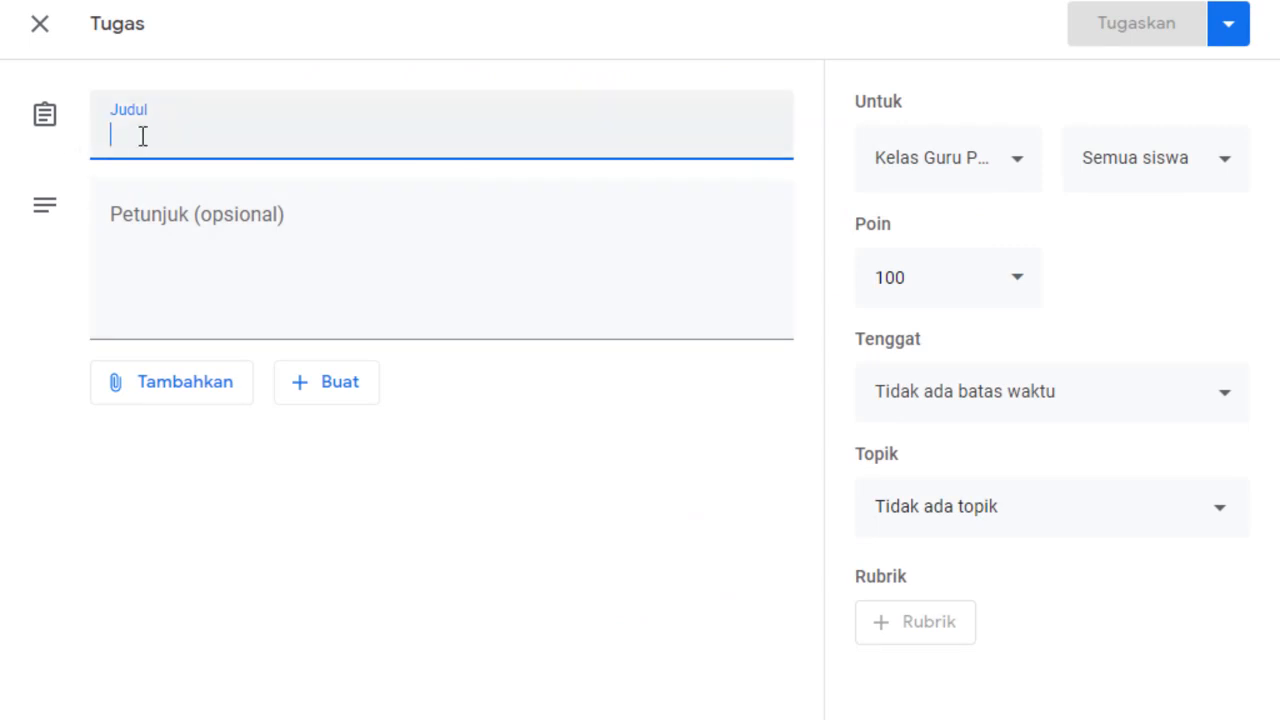
Title the new assignment "Interaksi Sosial" and begin editing its instructions.
{"action": "type", "text": "Interaks"}
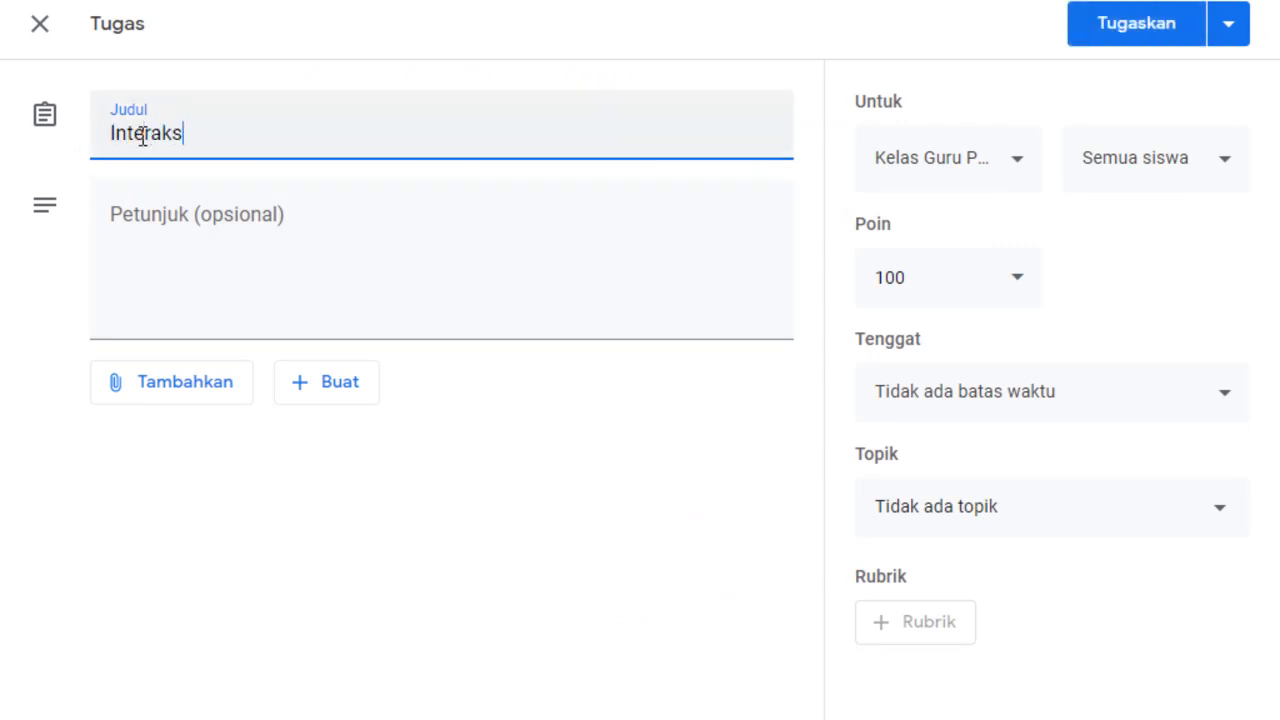
{"action": "type", "text": "i Sosial"}
{"action": "left_click", "coordinate": [171, 233]}
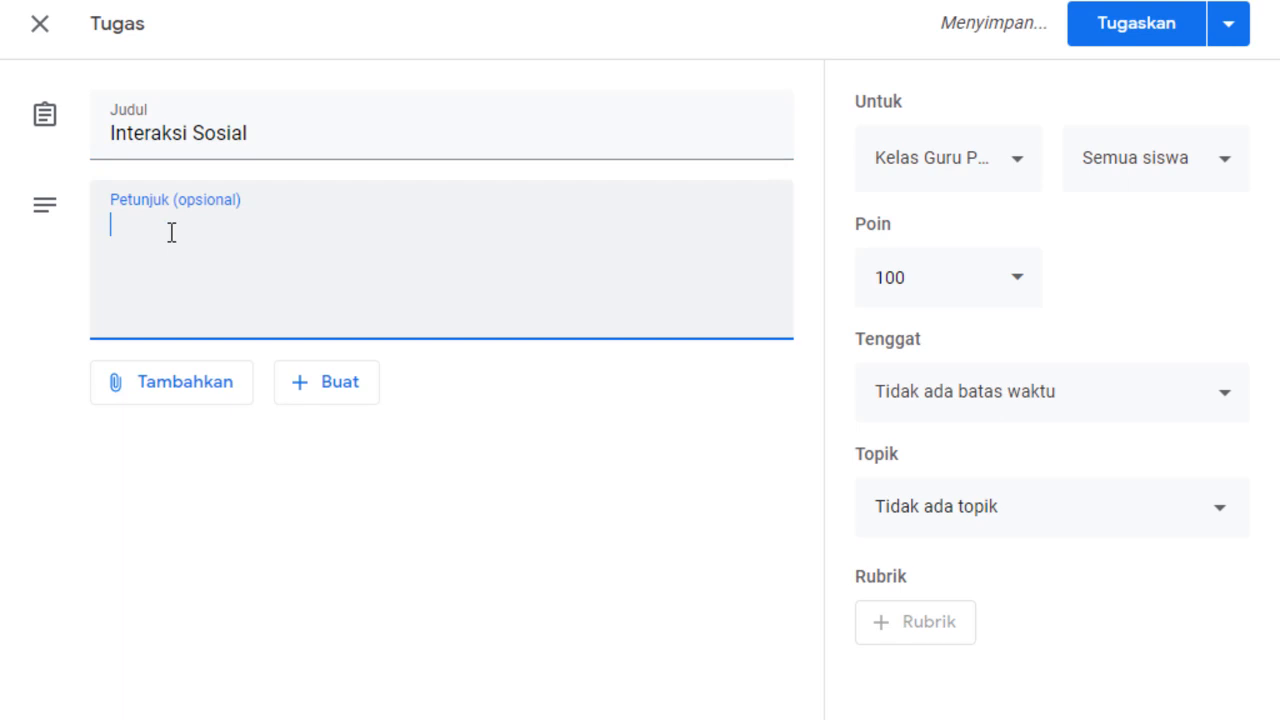
Enter the assignment instructions "Amatilah video dan buatlah rangukam / kesimpulan. Buat dalam dokumen Word".
{"action": "type", "text": "Ama"}
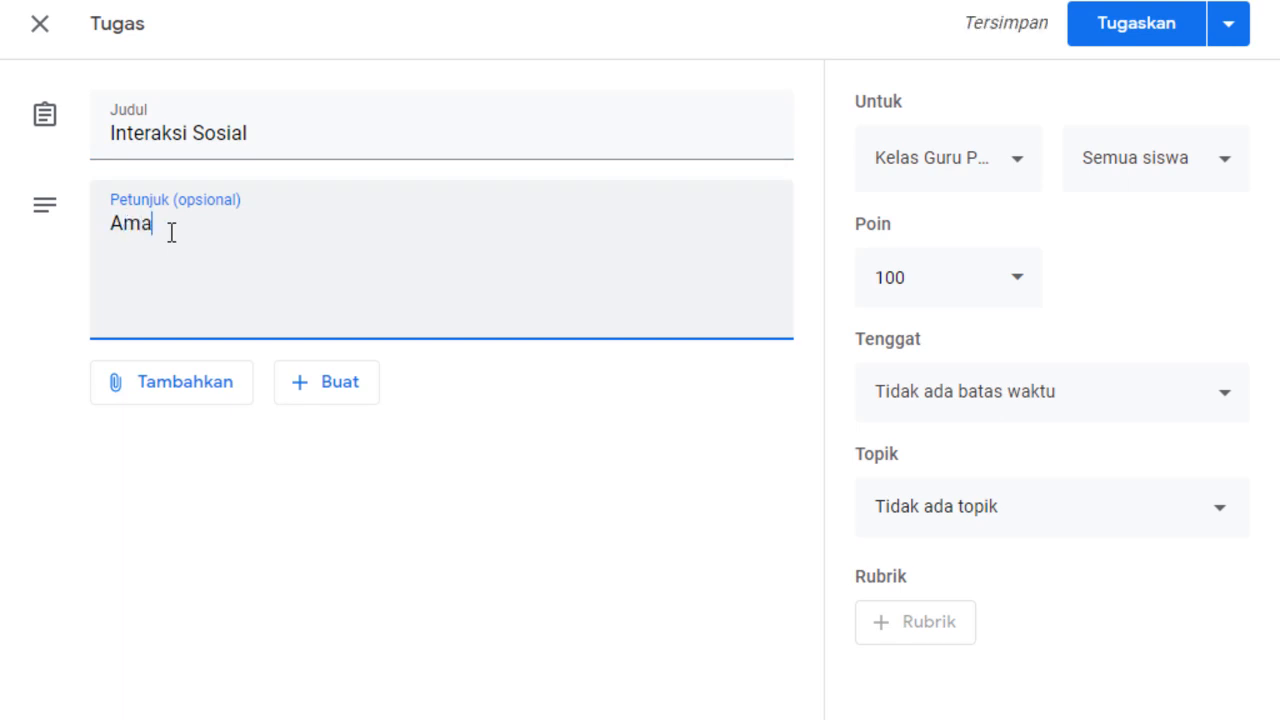
{"action": "type", "text": "tilah "}
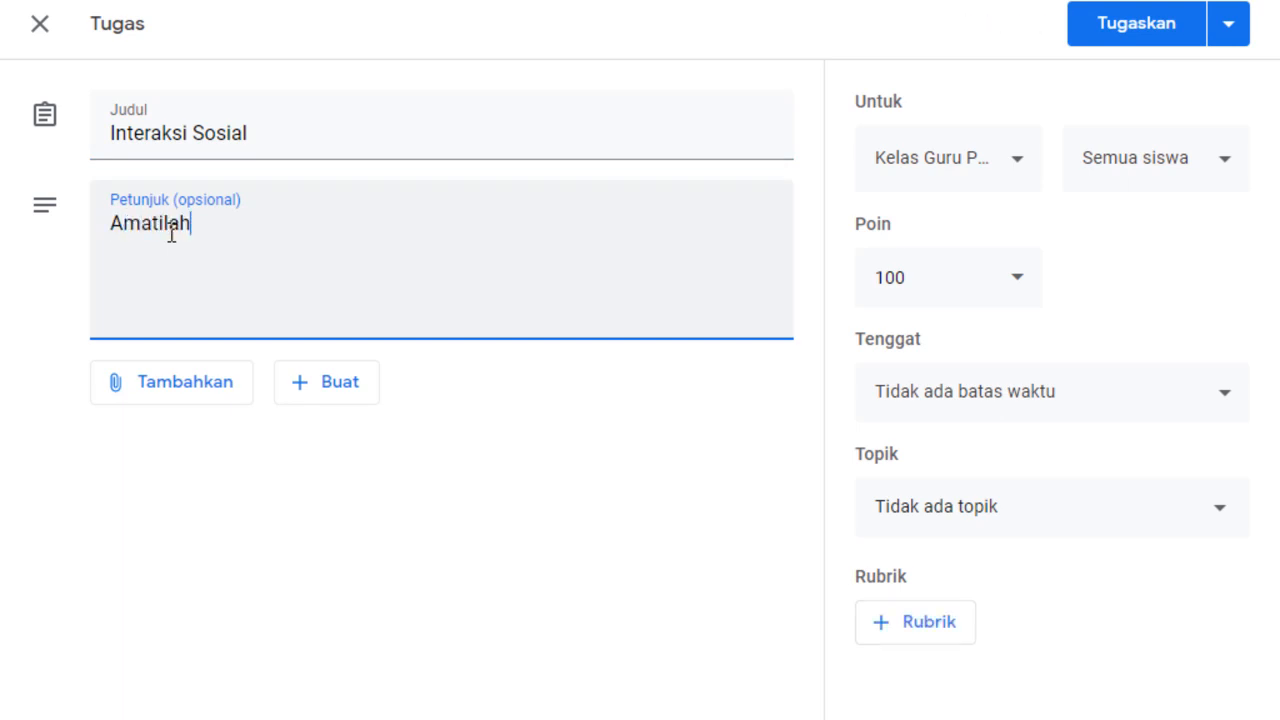
{"action": "type", "text": "video dan"}
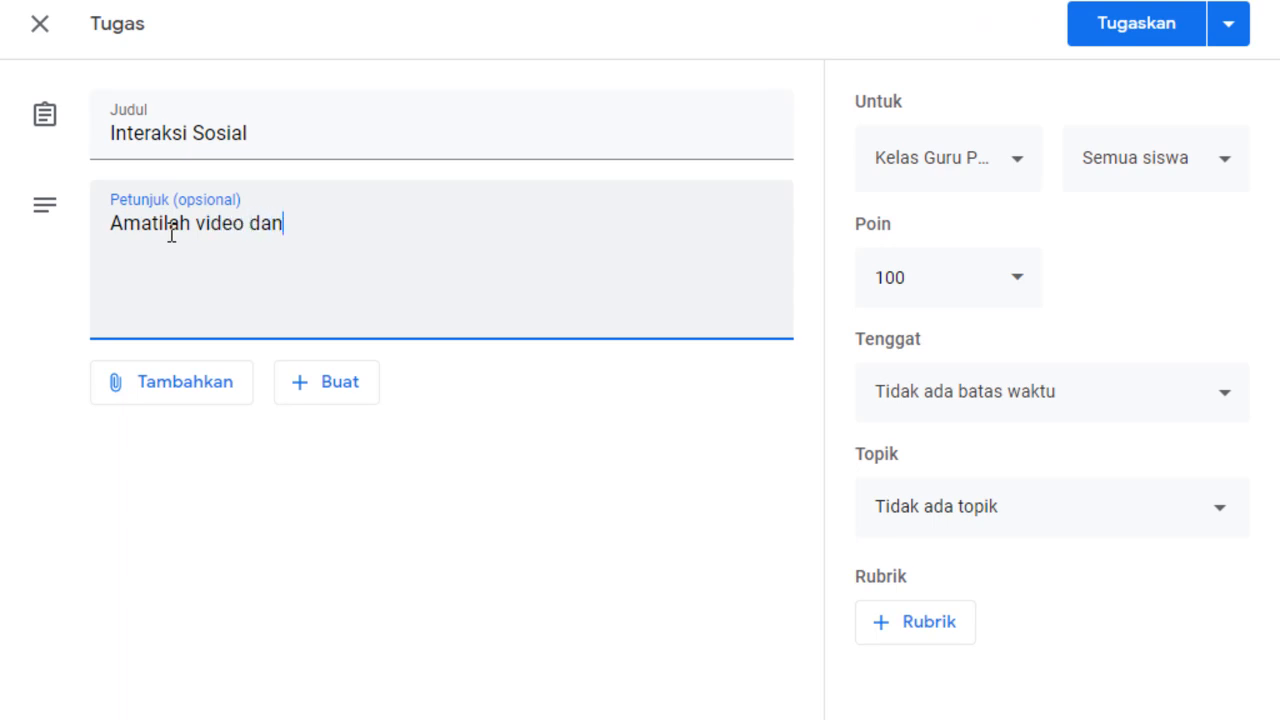
{"action": "type", "text": " buatlah ra"}
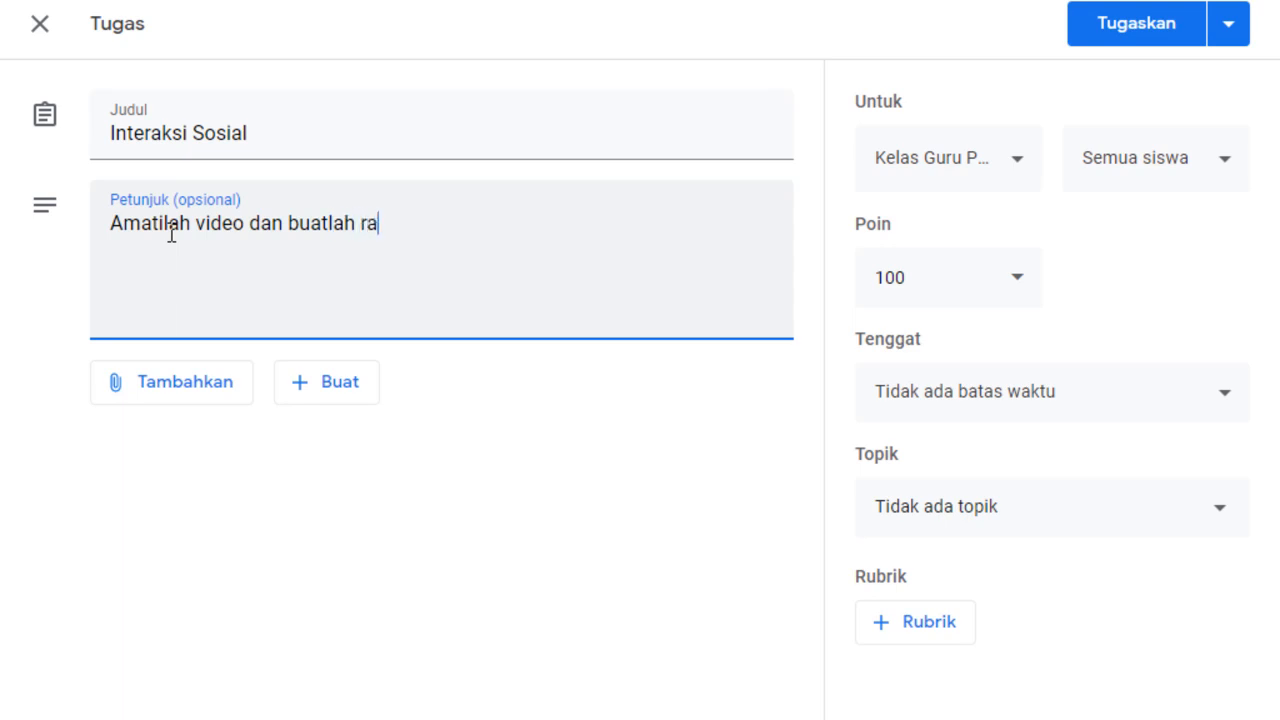
{"action": "type", "text": "ngukam /"}
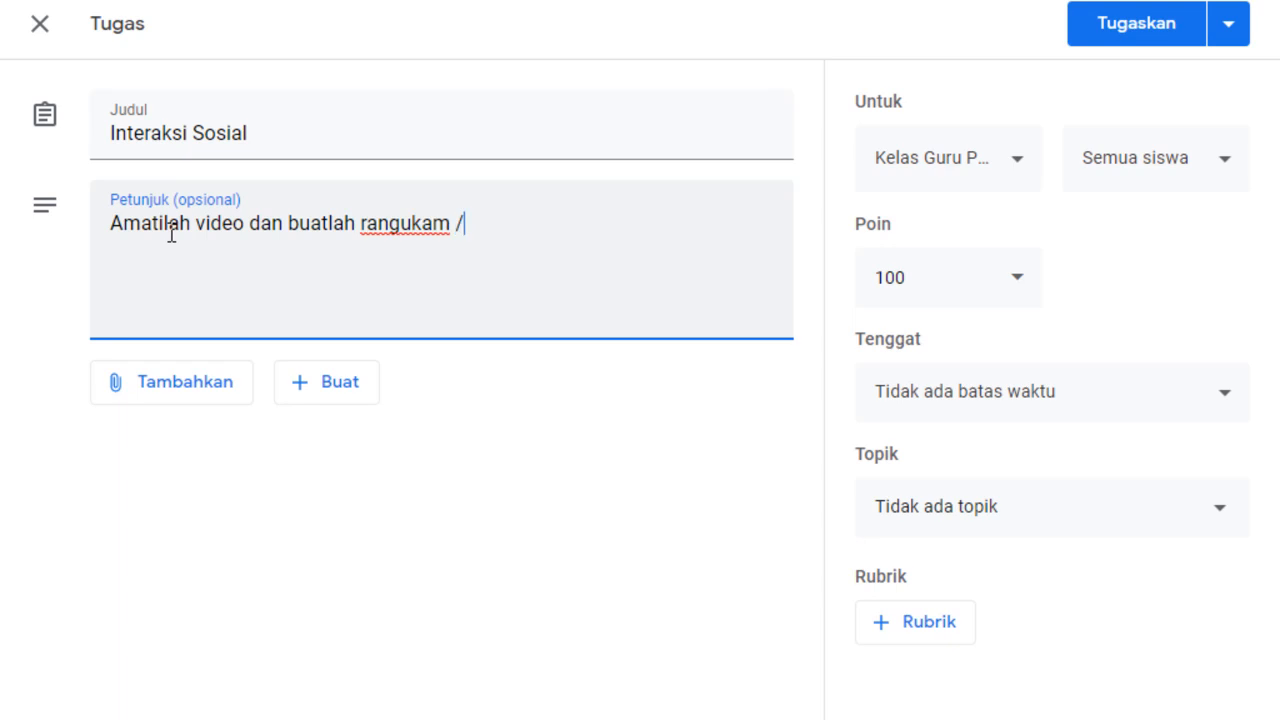
{"action": "type", "text": " kesimpula"}
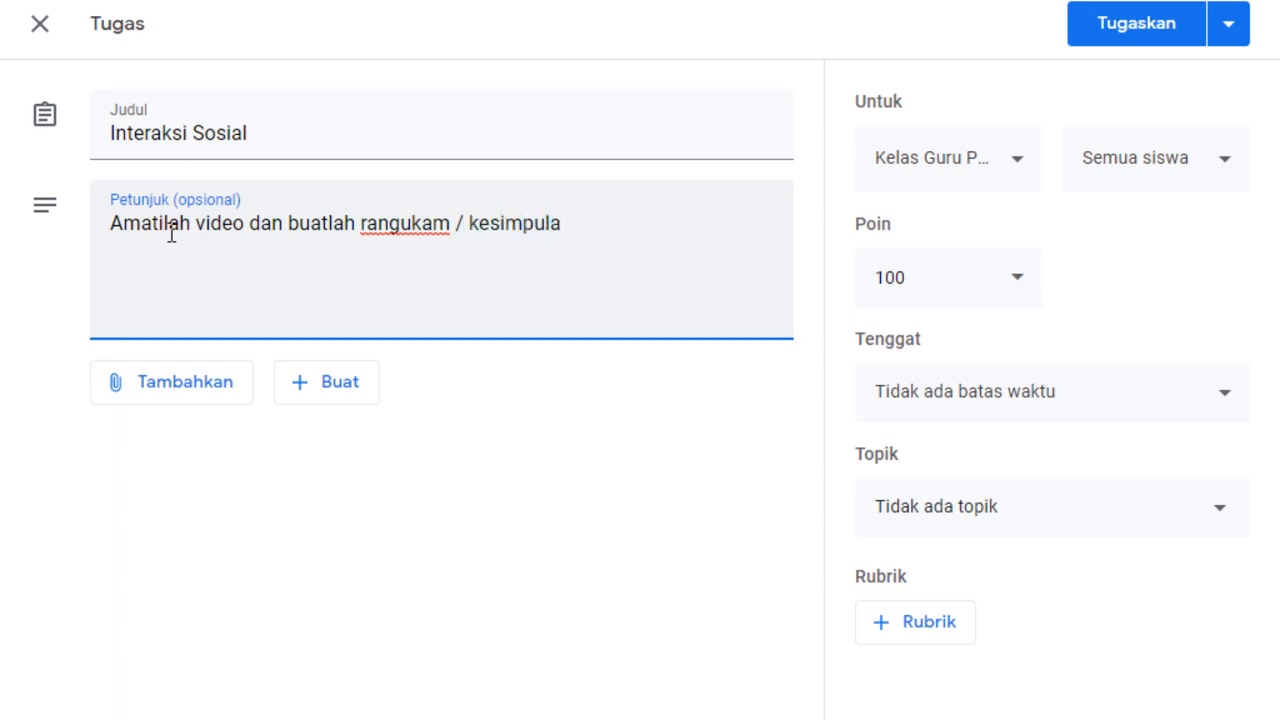
{"action": "type", "text": "n. S"}
{"action": "type", "text": "Bua"}
{"action": "type", "text": "t"}
{"action": "type", "text": " da"}
{"action": "type", "text": "lam "}
{"action": "type", "text": "di"}
{"action": "type", "text": "ku"}
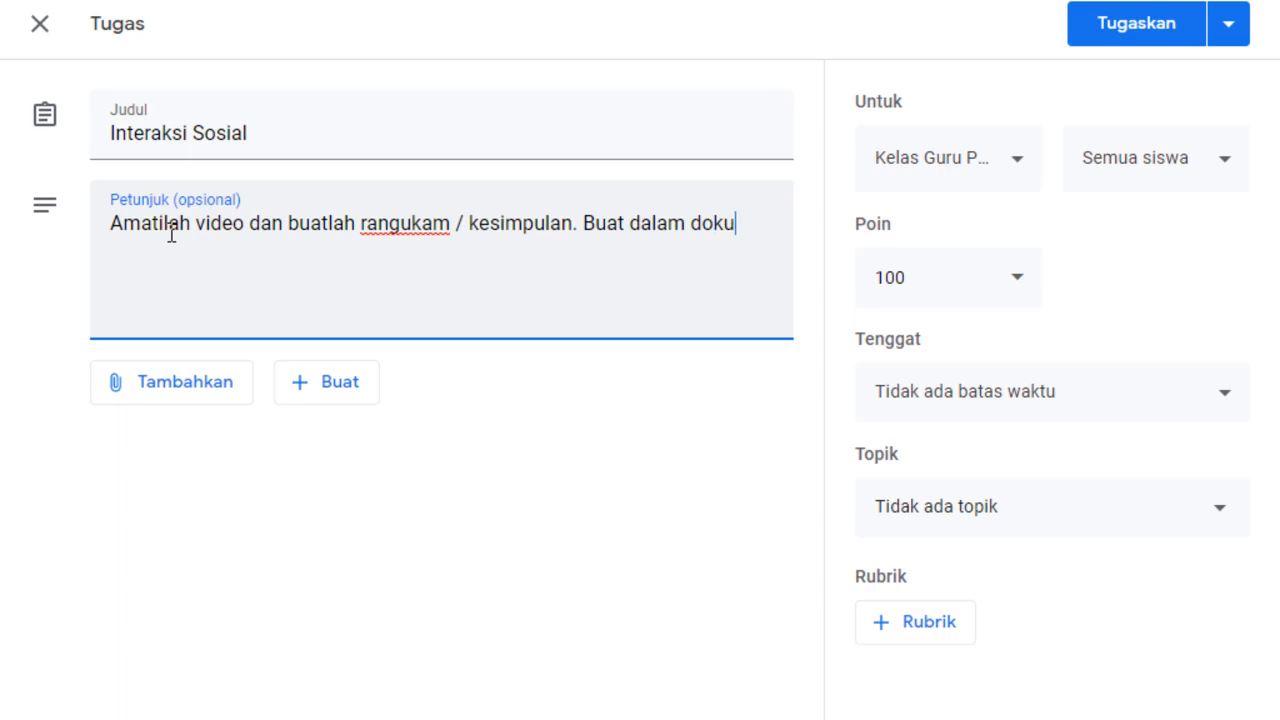
{"action": "type", "text": "men Word"}
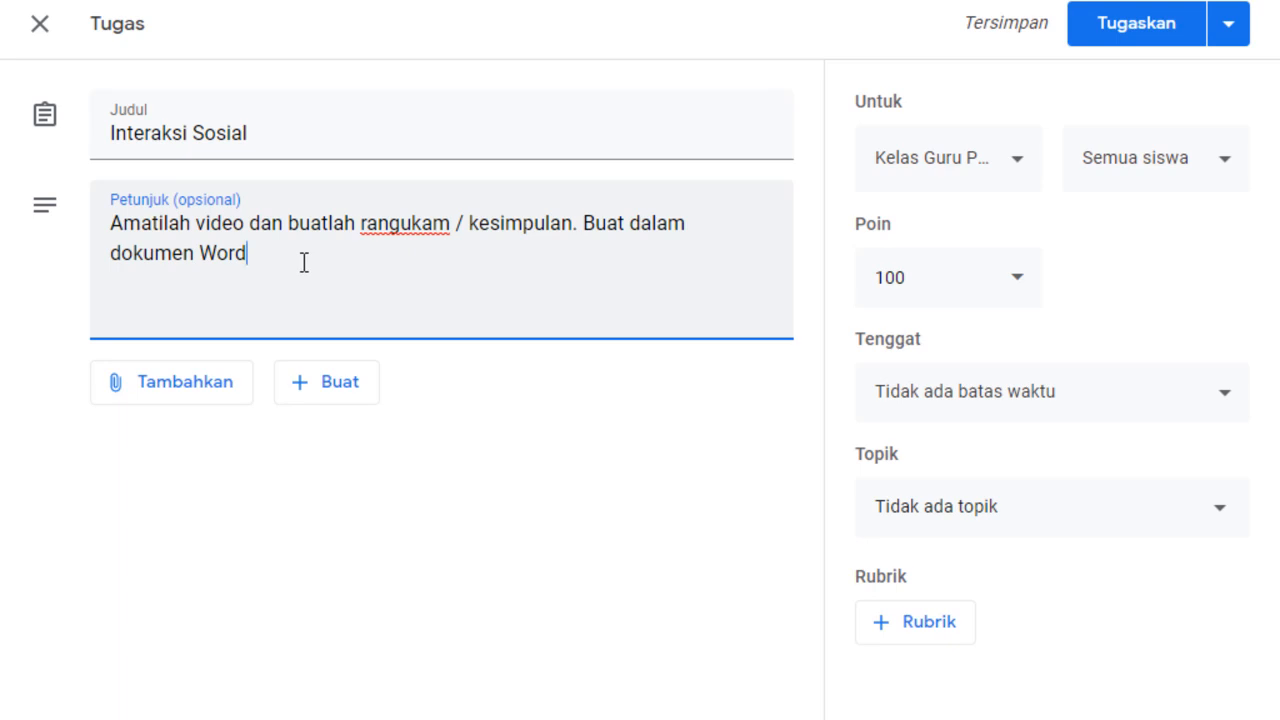
Open the assignment's attachment options, switch to YouTube and search for "interaksi sosial".
{"action": "left_click", "coordinate": [148, 395]}
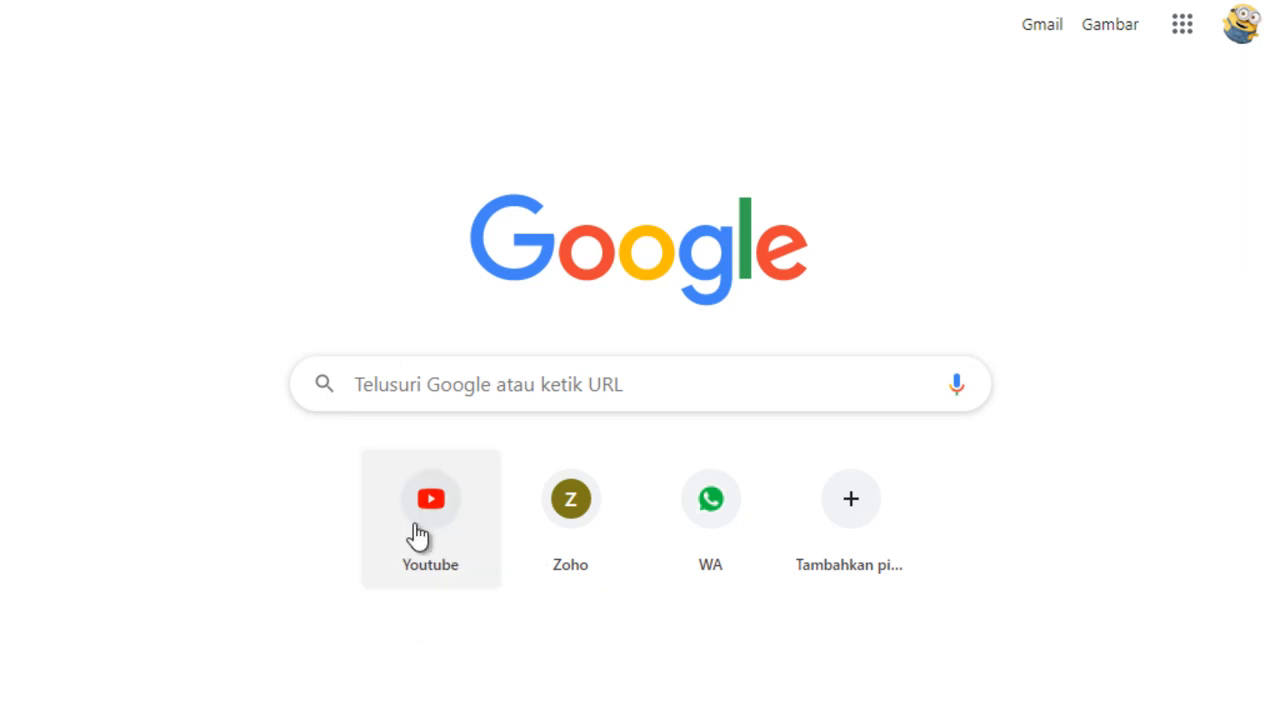
{"action": "left_click", "coordinate": [422, 498]}
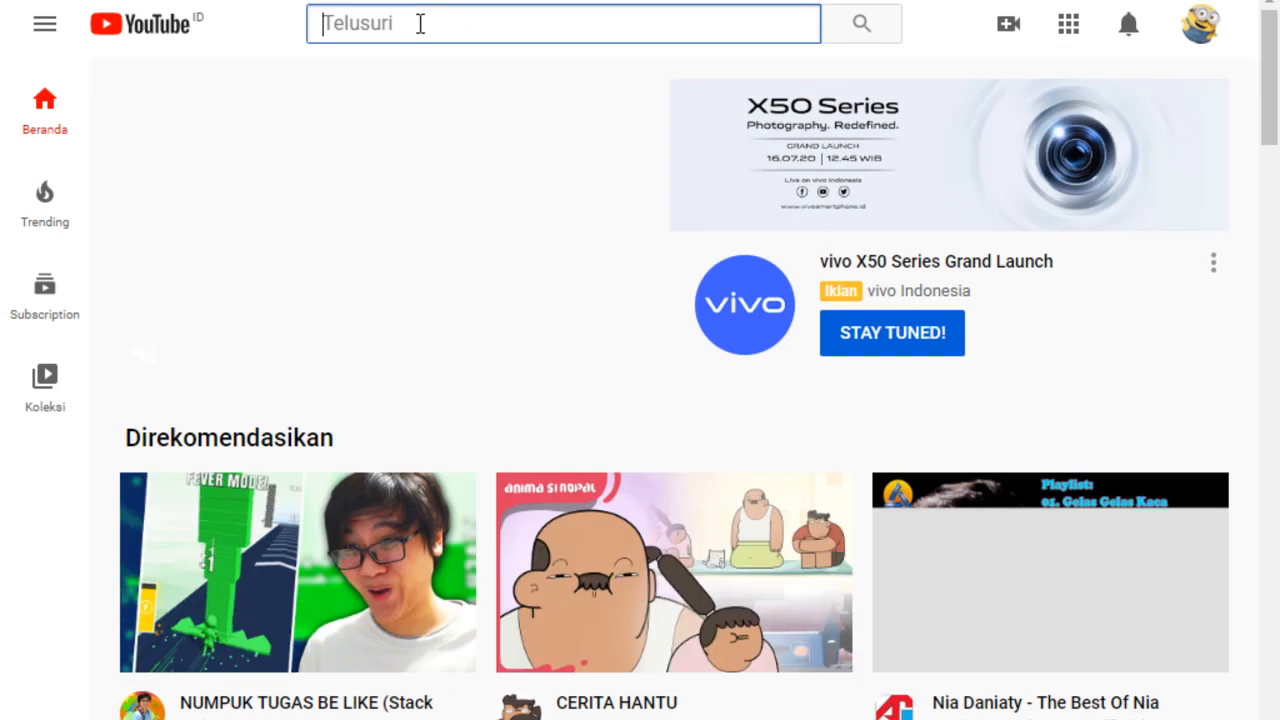
{"action": "left_click", "coordinate": [420, 23]}
{"action": "type", "text": "in"}
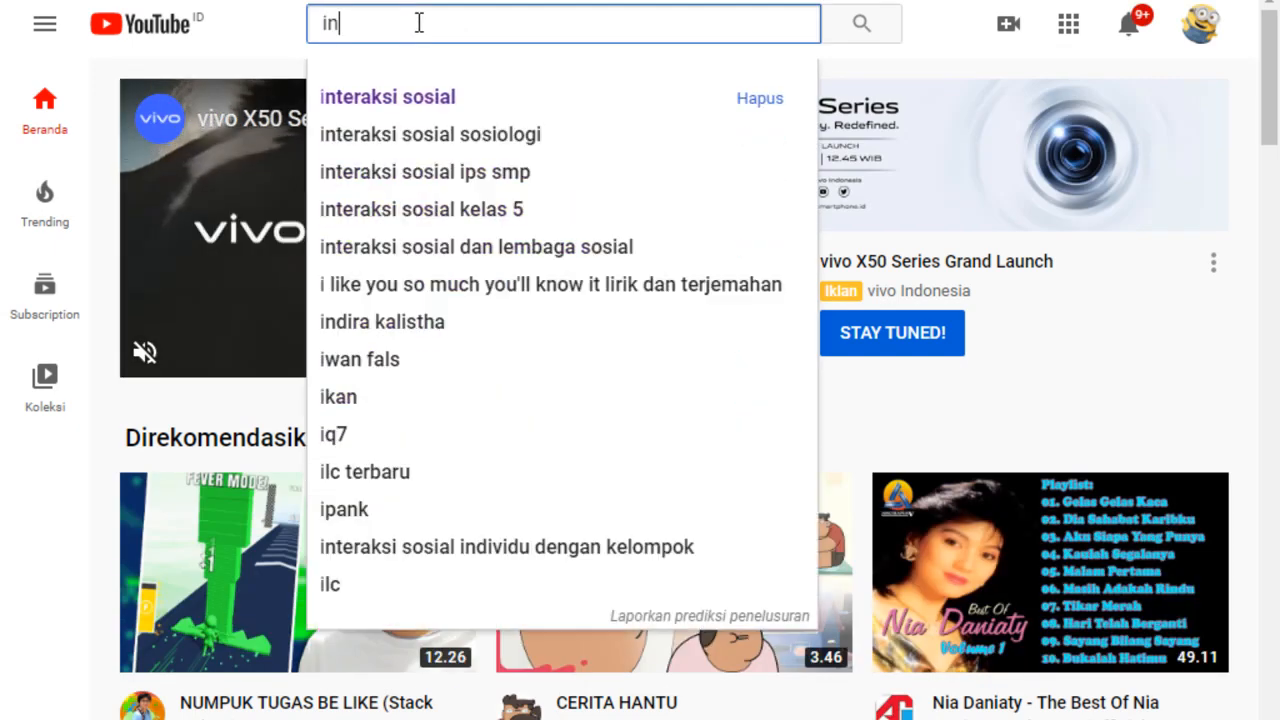
{"action": "type", "text": "terak"}
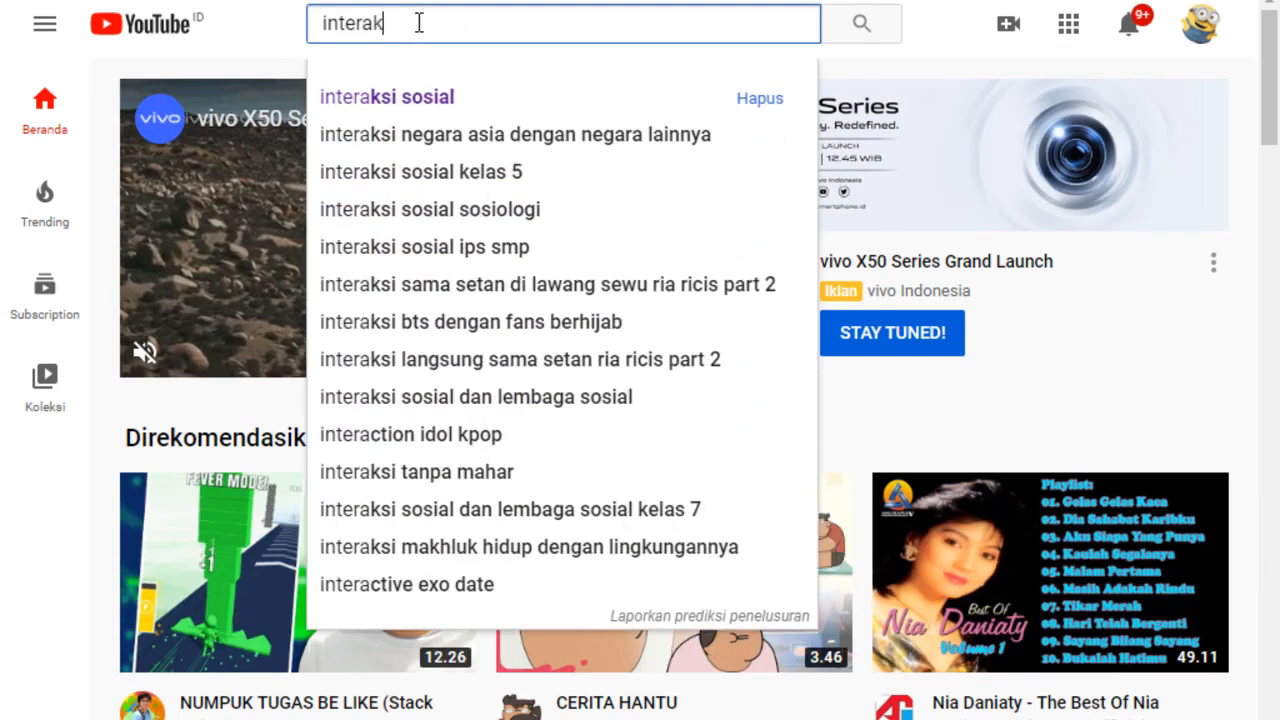
{"action": "type", "text": "si sosial"}
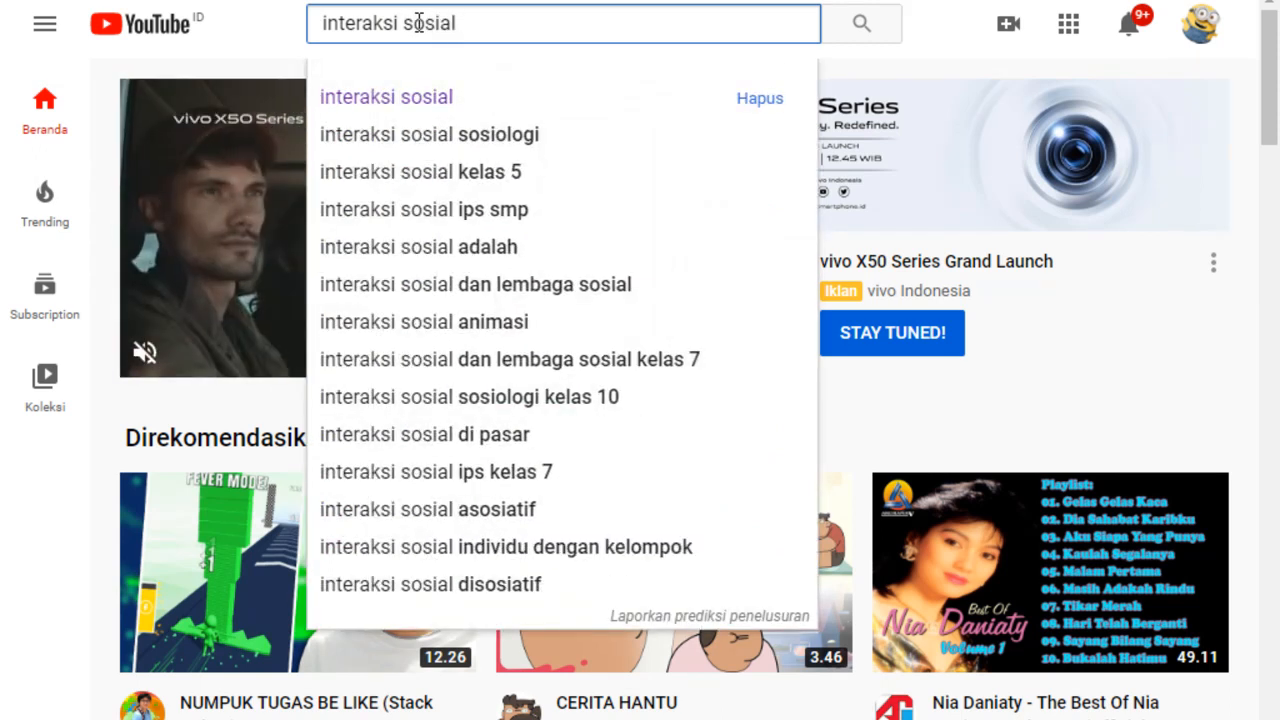
{"action": "key", "text": "Return"}
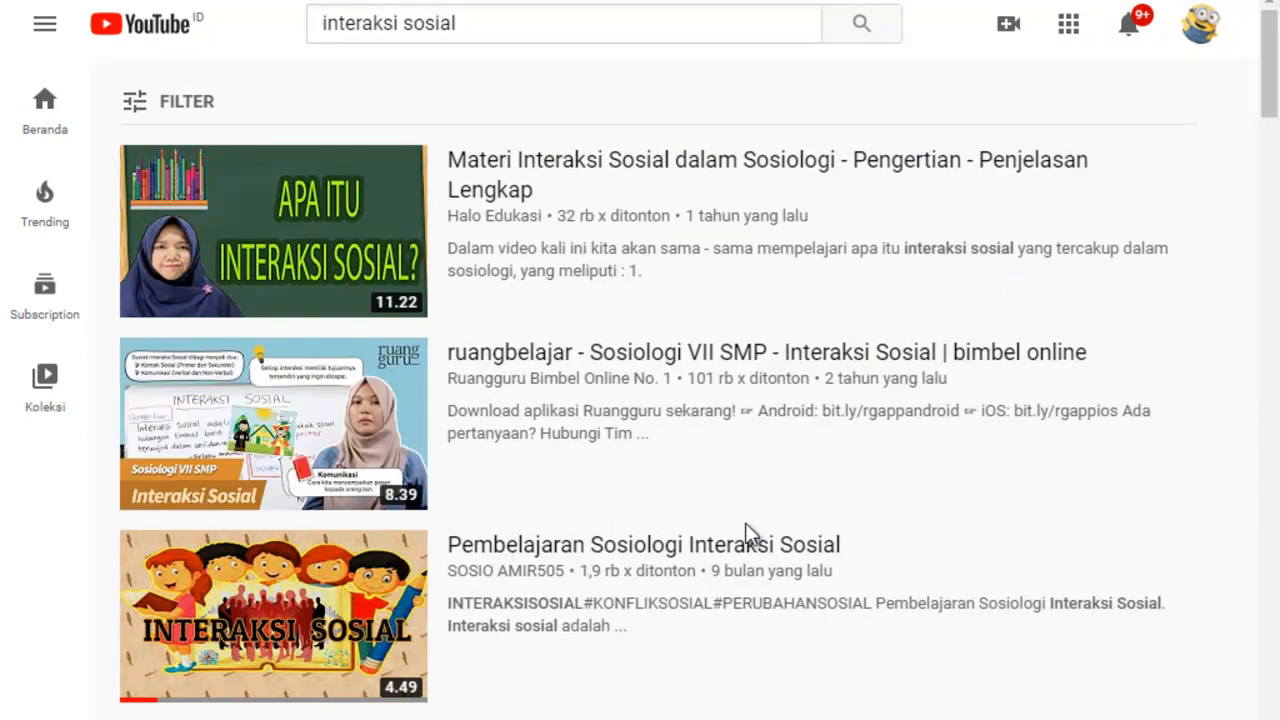
Open the video "Pembelajaran Sosiologi Interaksi Sosial" from the search results and copy its web address.
{"action": "mouse_move", "coordinate": [314, 677]}
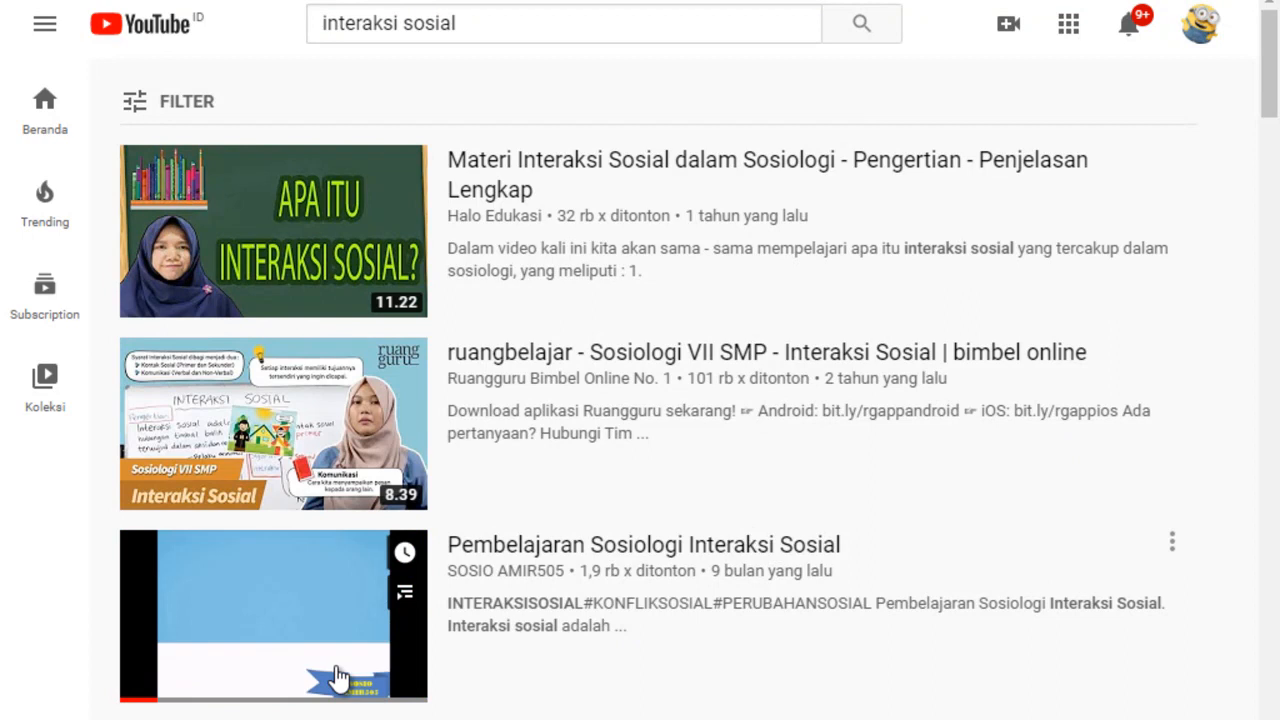
{"action": "left_click", "coordinate": [338, 678]}
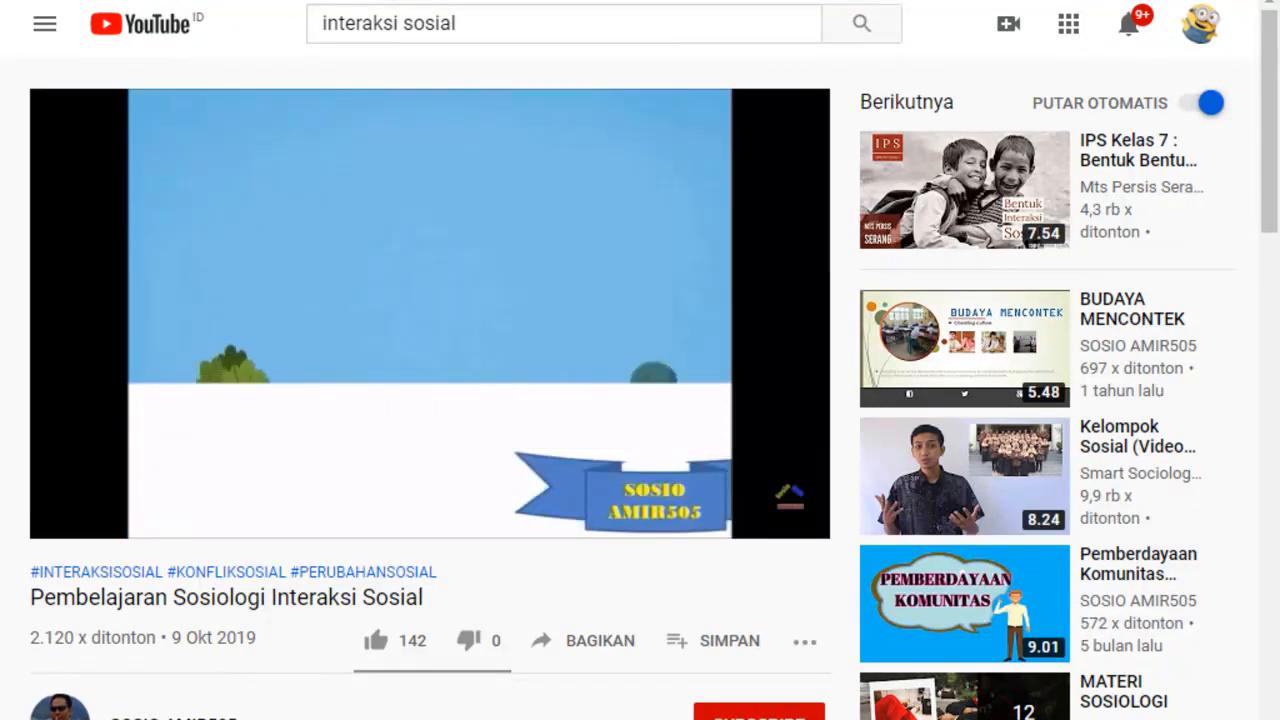
{"action": "right_click", "coordinate": [393, 8]}
{"action": "left_click", "coordinate": [443, 109]}
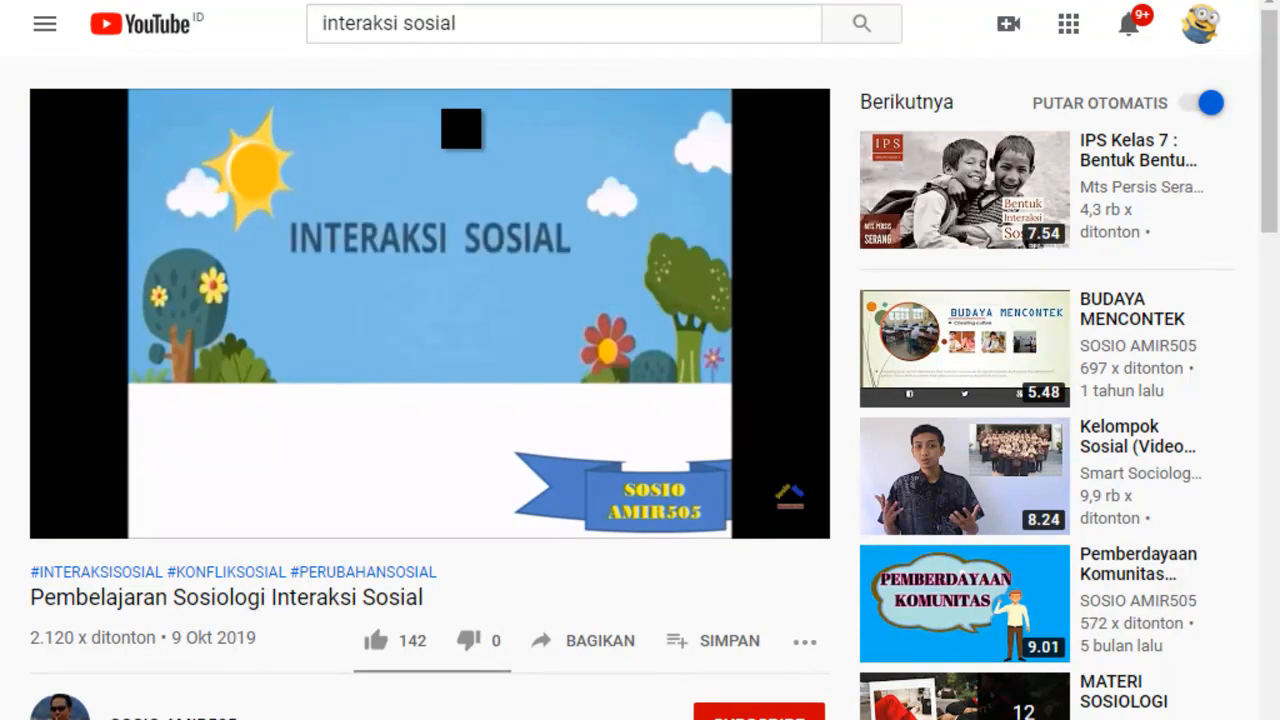
Return to Google Classroom and attach the copied YouTube video address to the assignment as a link.
{"action": "left_click", "coordinate": [608, 0]}
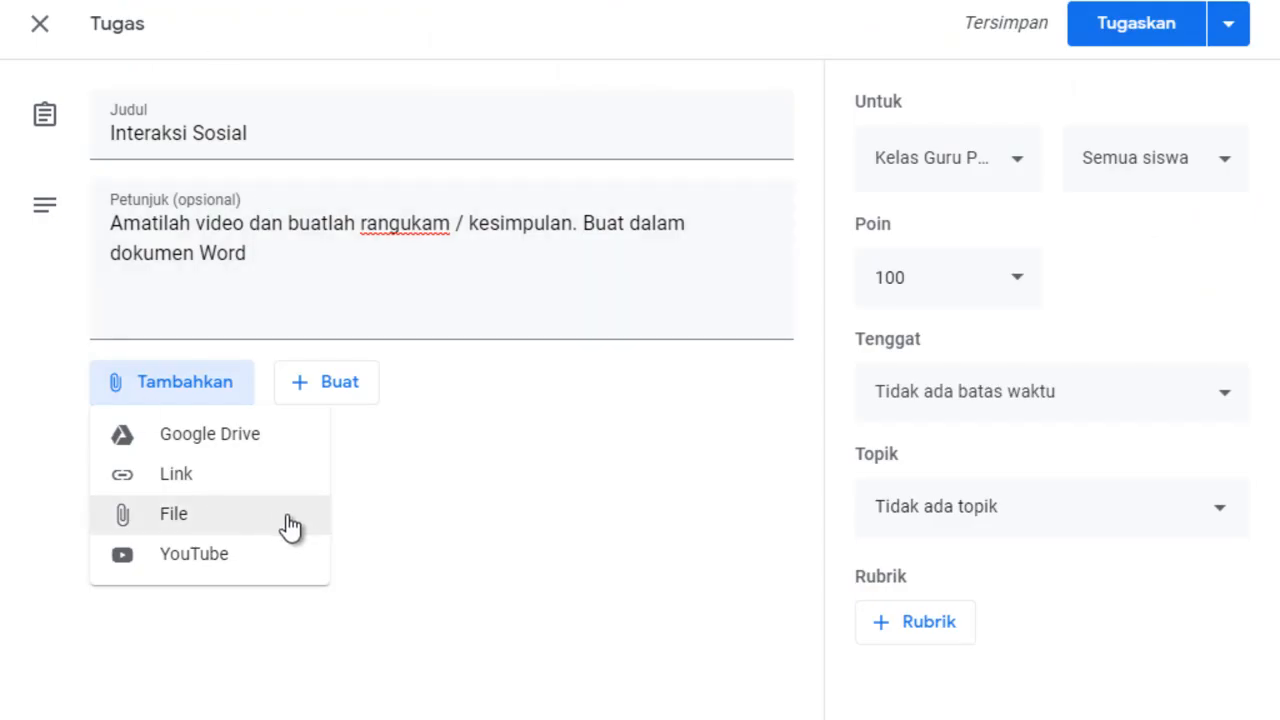
{"action": "left_click", "coordinate": [189, 489]}
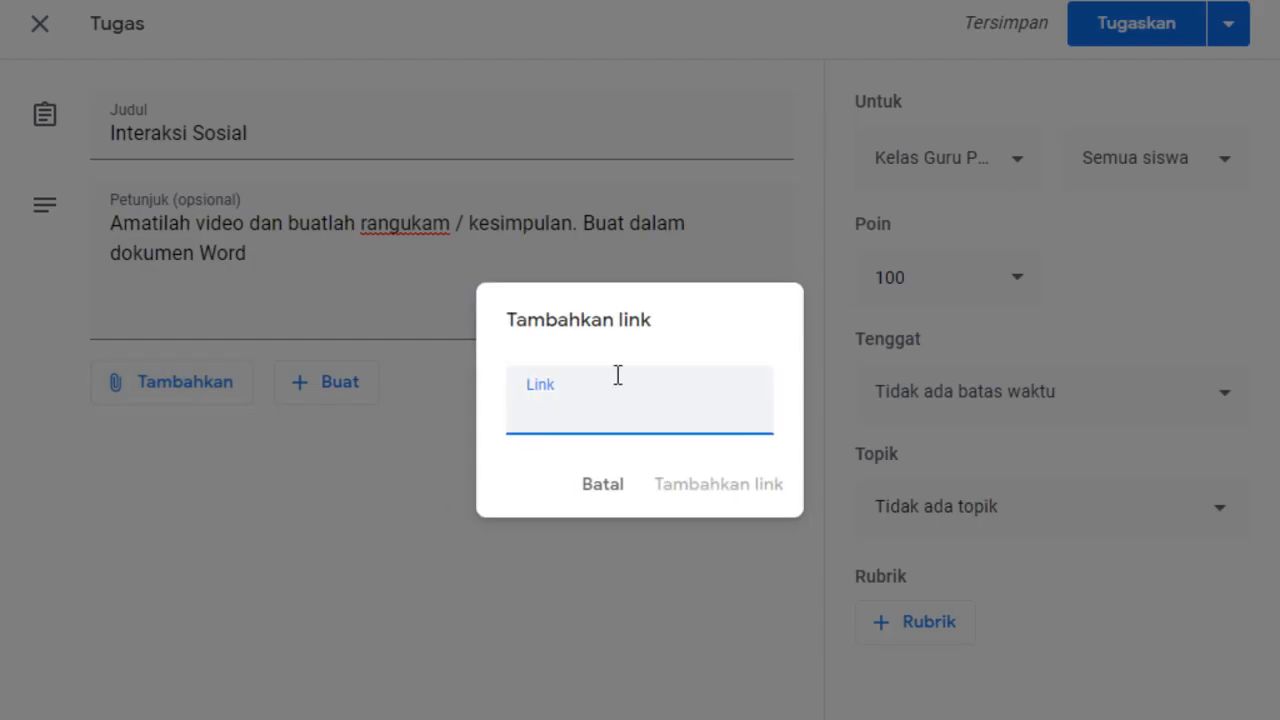
{"action": "right_click", "coordinate": [546, 420]}
{"action": "left_click", "coordinate": [610, 224]}
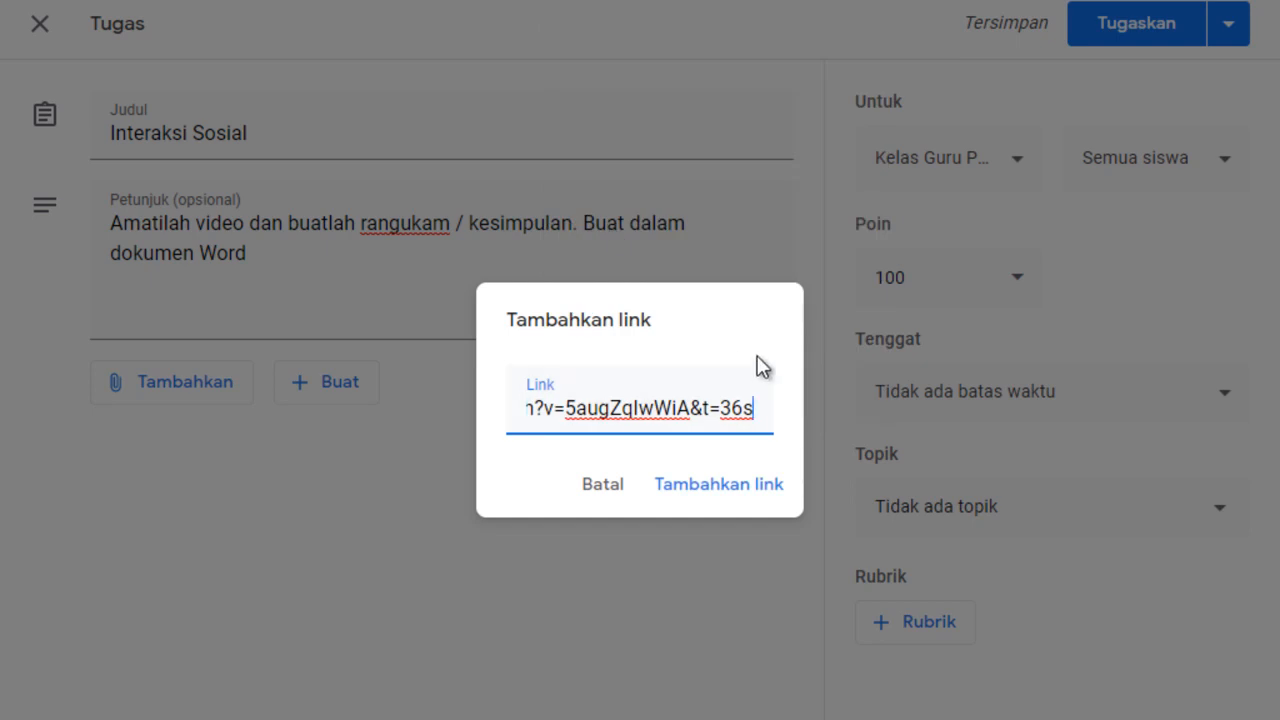
{"action": "left_click", "coordinate": [724, 503]}
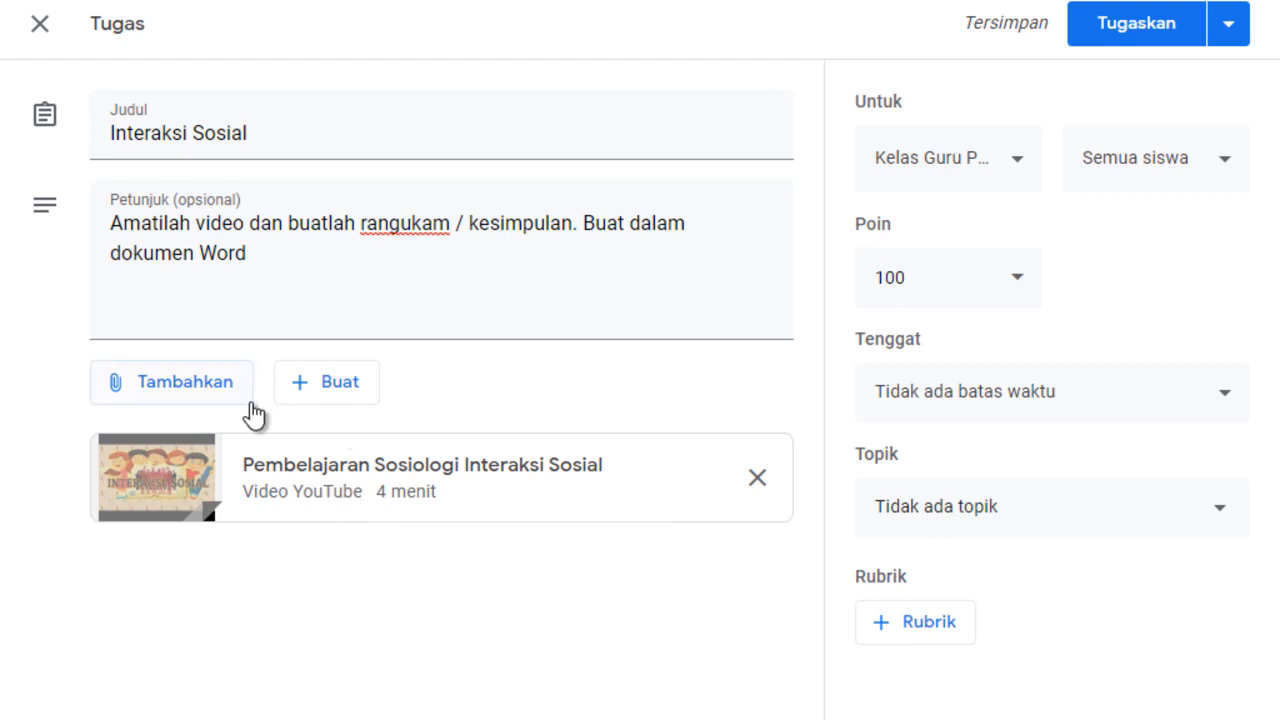
{"action": "left_click", "coordinate": [118, 395]}
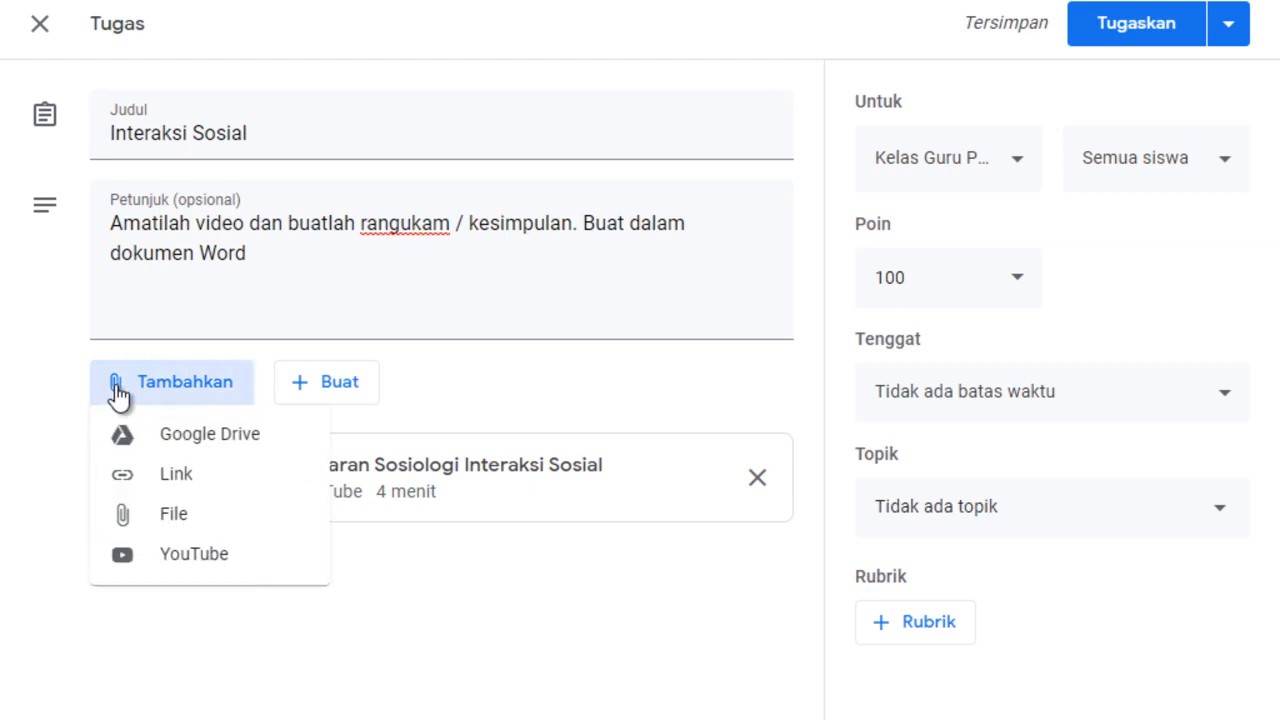
{"action": "left_click", "coordinate": [185, 490]}
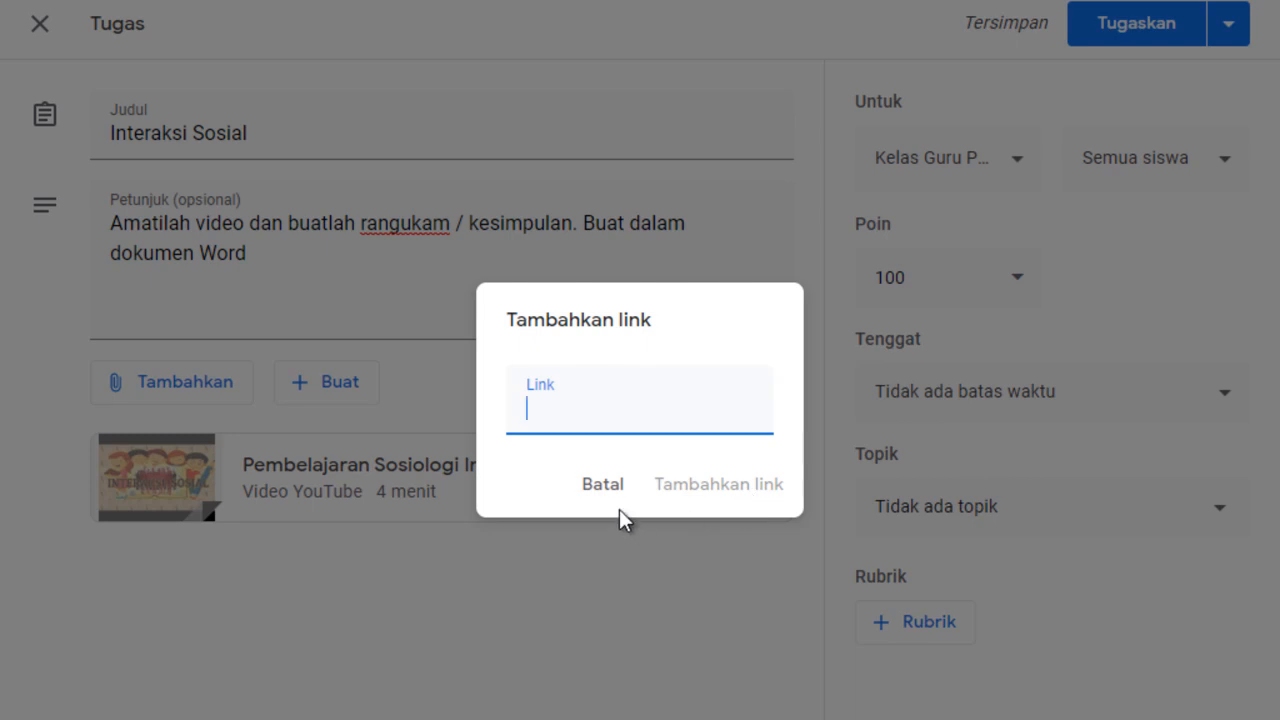
{"action": "left_click", "coordinate": [603, 487]}
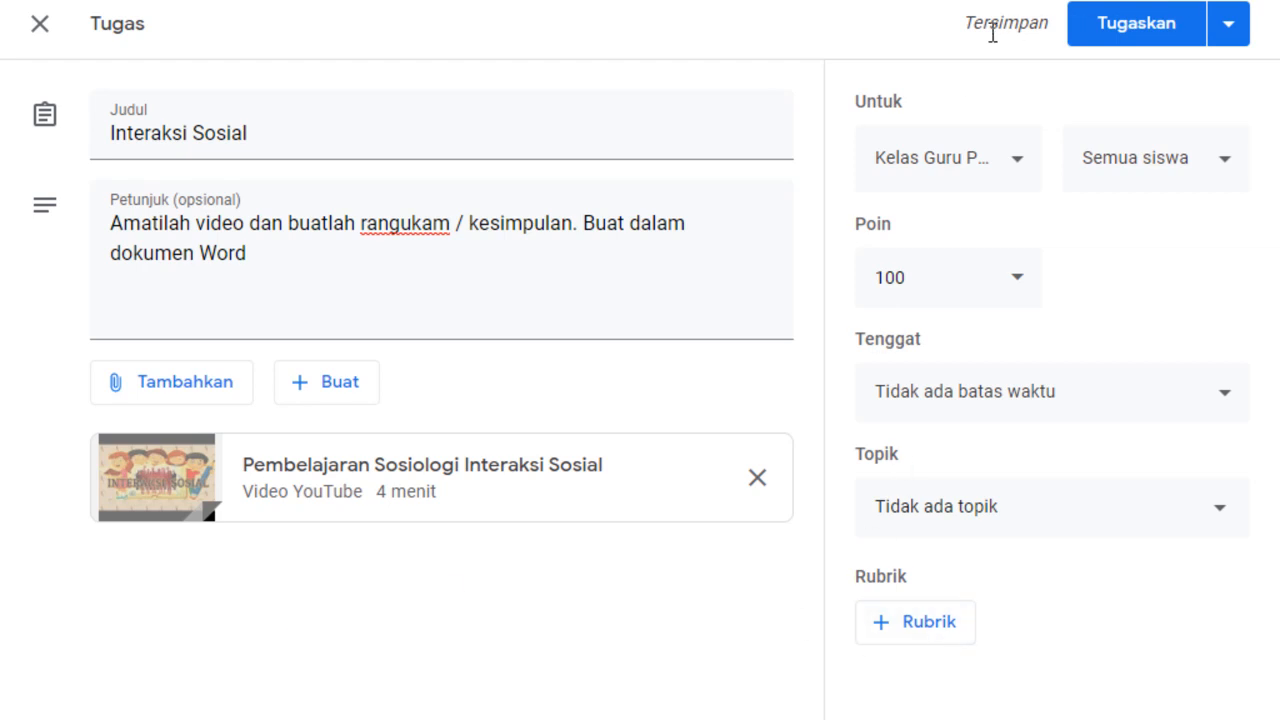
Review which classes can receive the assignment and check its points options.
{"action": "left_click", "coordinate": [1018, 176]}
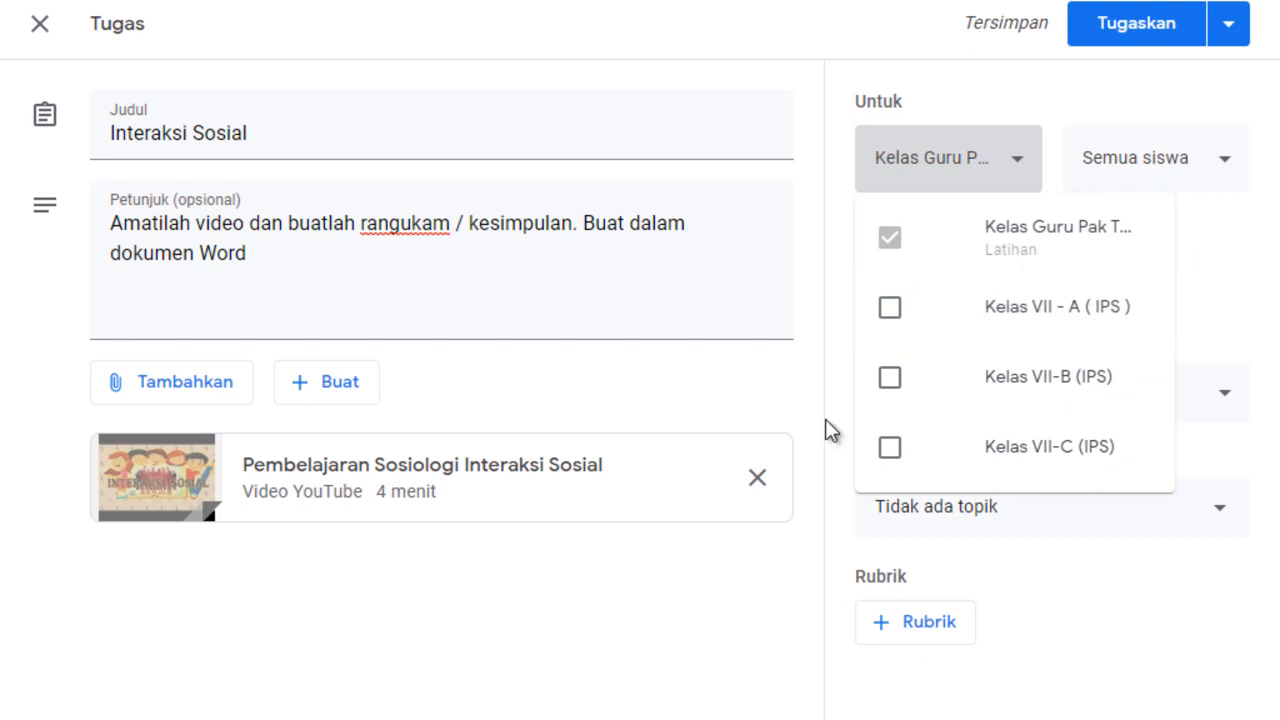
{"action": "left_click", "coordinate": [1209, 258]}
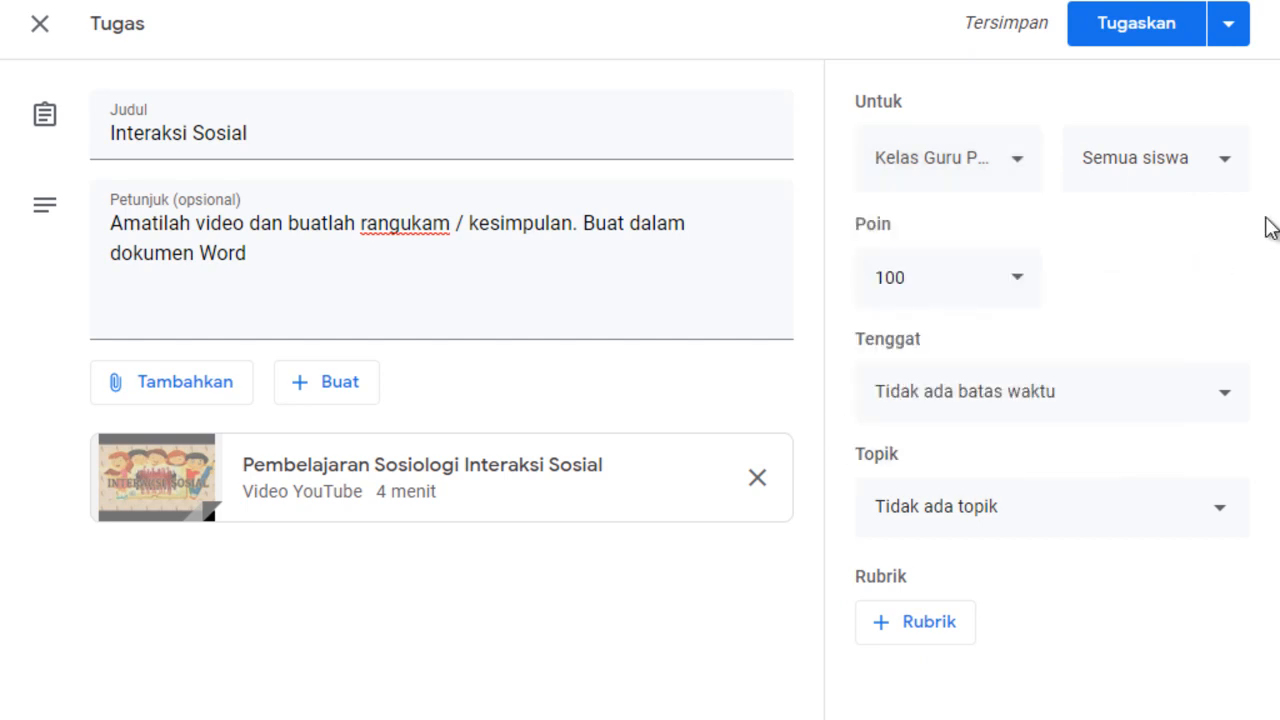
{"action": "left_click", "coordinate": [941, 282]}
{"action": "left_click", "coordinate": [1116, 272]}
Set the assignment's due date to 17 Jul 2020.
{"action": "left_click", "coordinate": [1152, 405]}
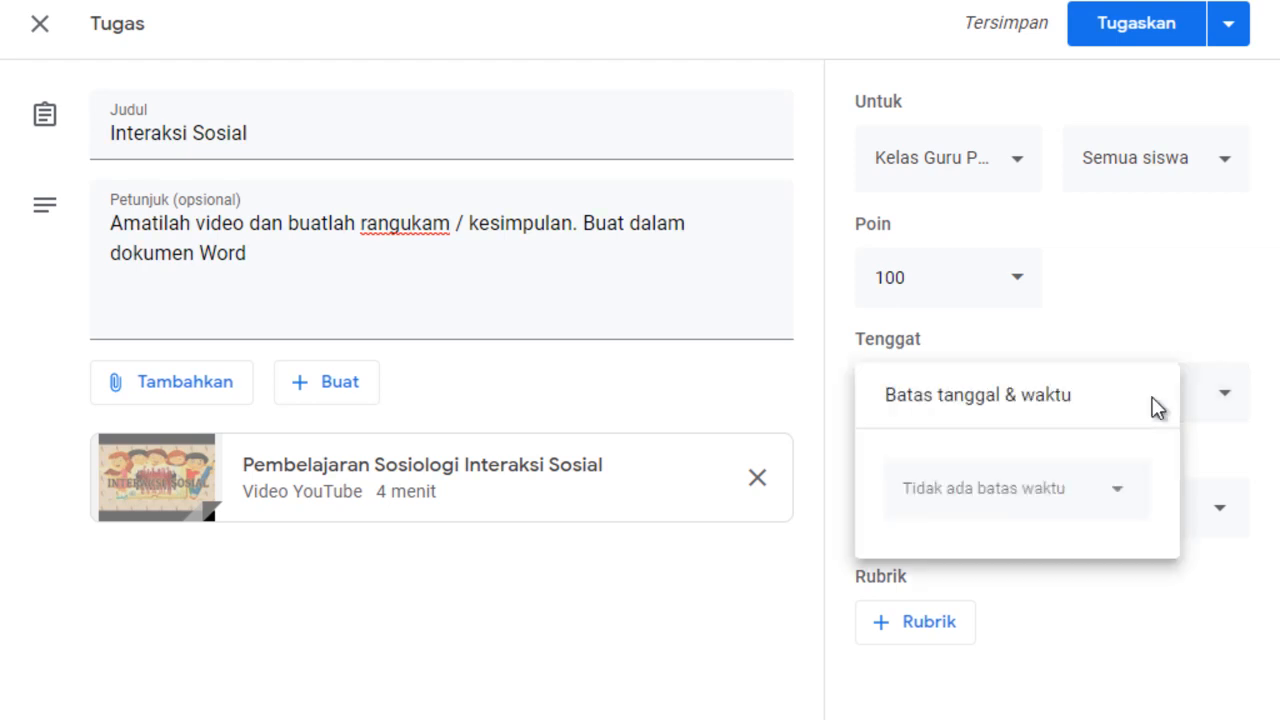
{"action": "left_click", "coordinate": [1143, 314]}
{"action": "left_click", "coordinate": [1063, 412]}
{"action": "left_click", "coordinate": [1113, 492]}
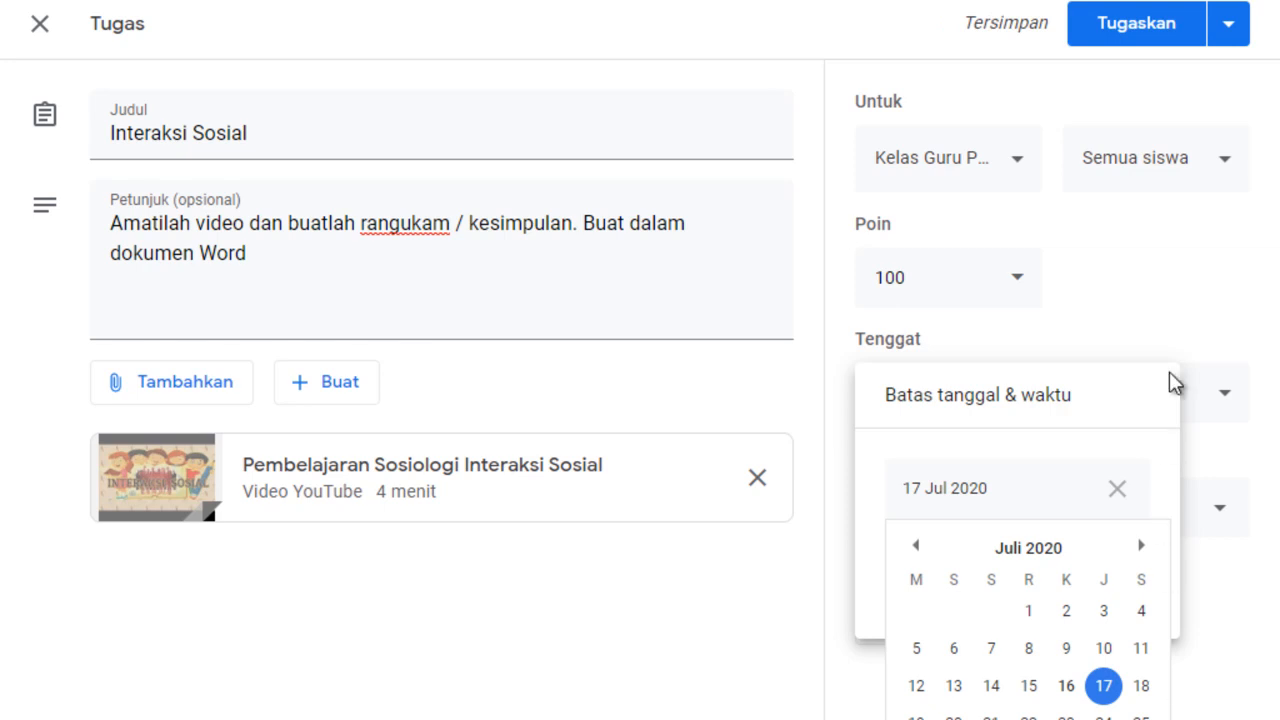
{"action": "left_click", "coordinate": [1173, 271]}
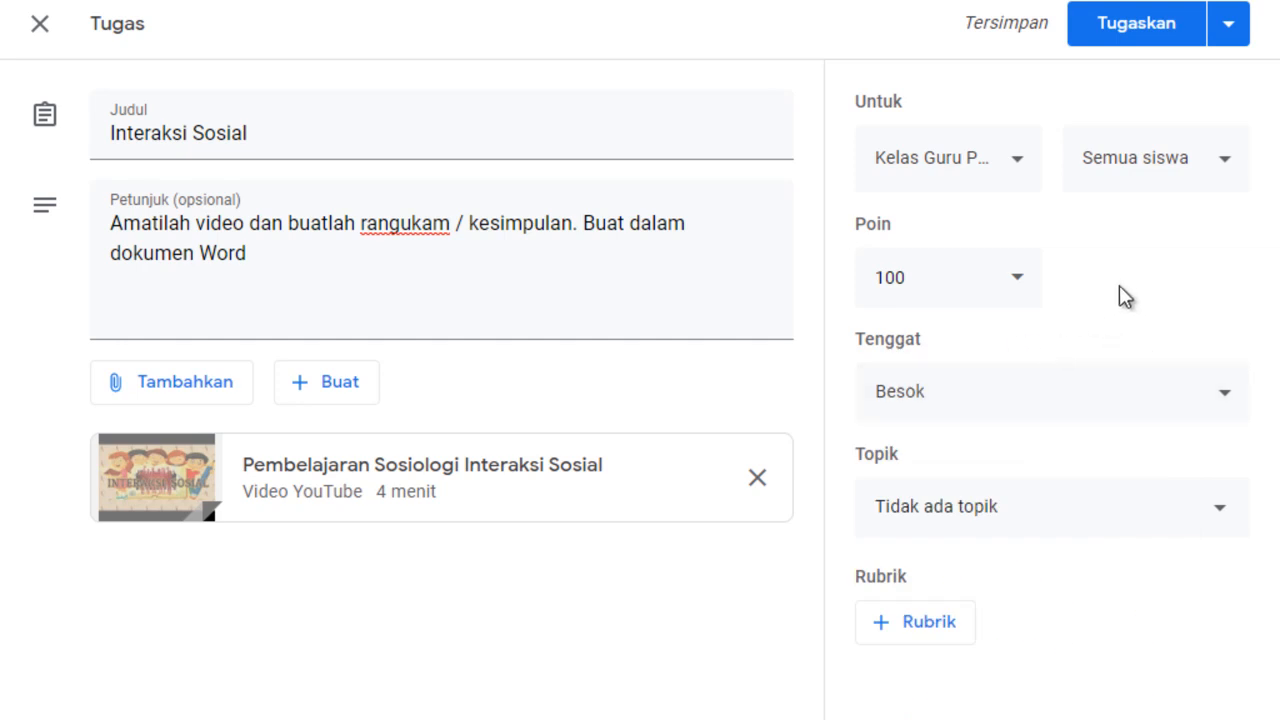
Set the assignment's due date to 31 Jul 2020 with a time limit of 23.59.
{"action": "left_click", "coordinate": [1170, 398]}
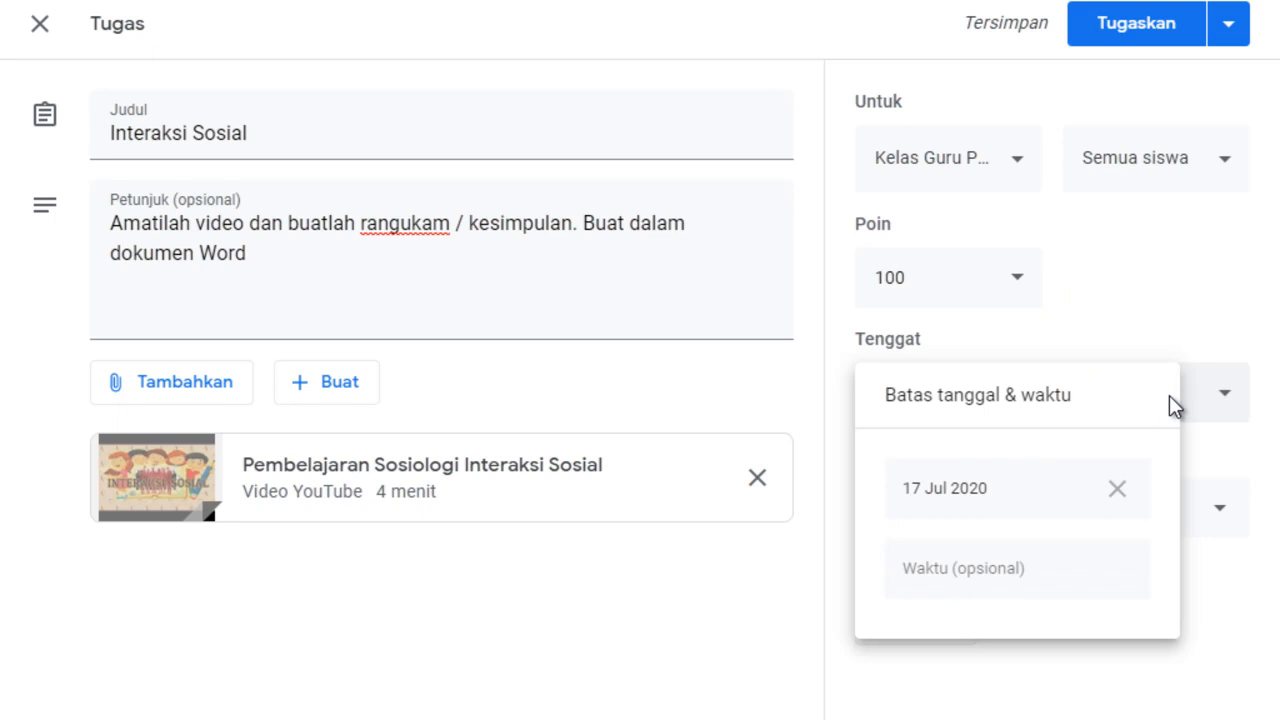
{"action": "left_click", "coordinate": [997, 497]}
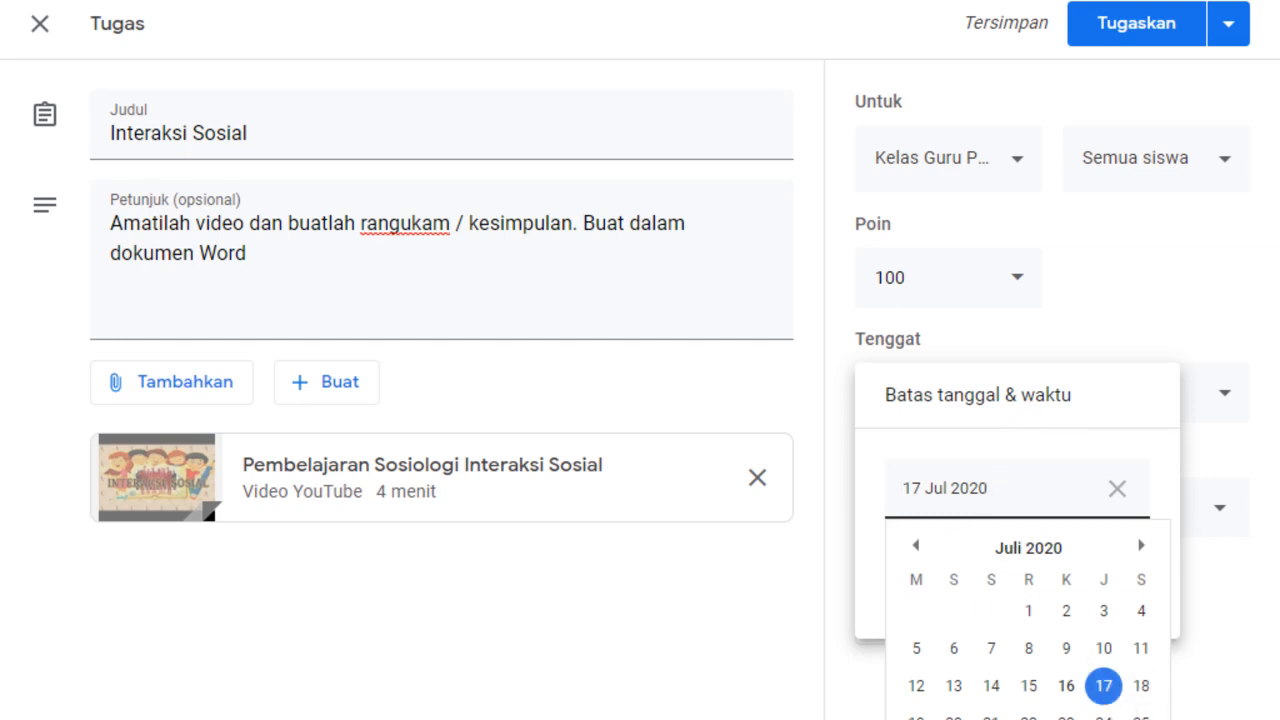
{"action": "left_click", "coordinate": [1104, 719]}
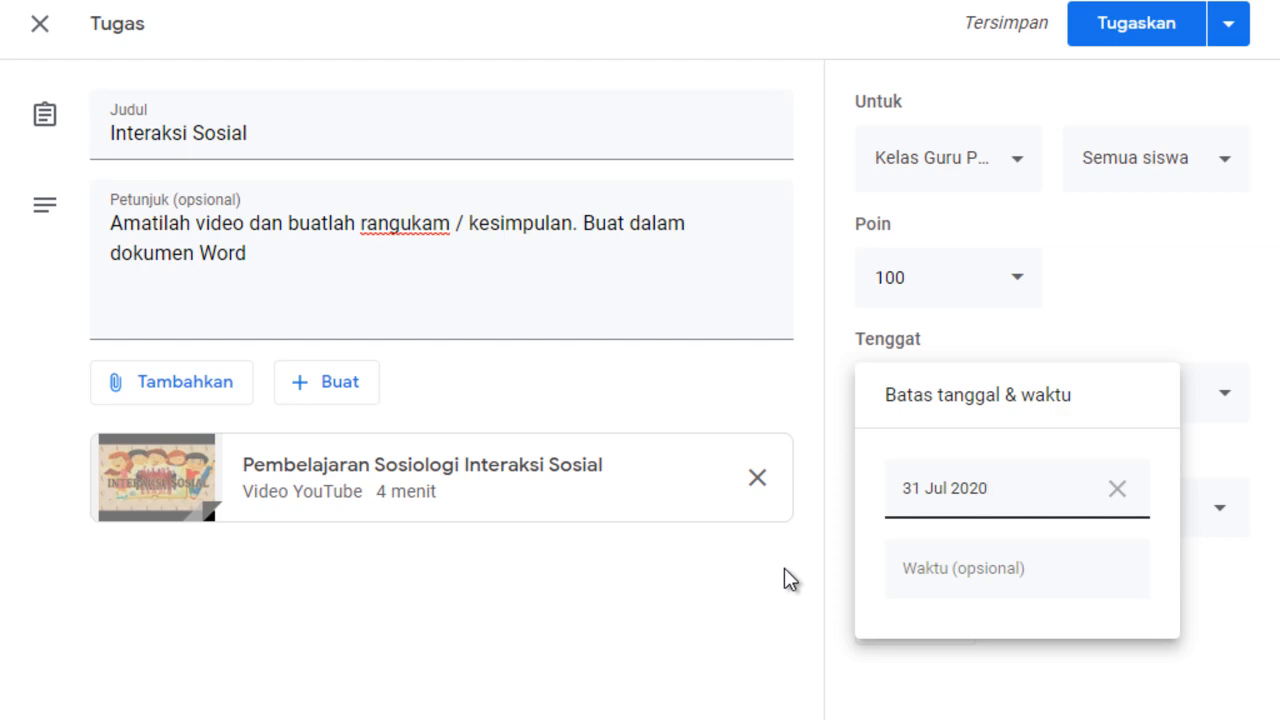
{"action": "left_click", "coordinate": [997, 586]}
{"action": "left_click", "coordinate": [1047, 572]}
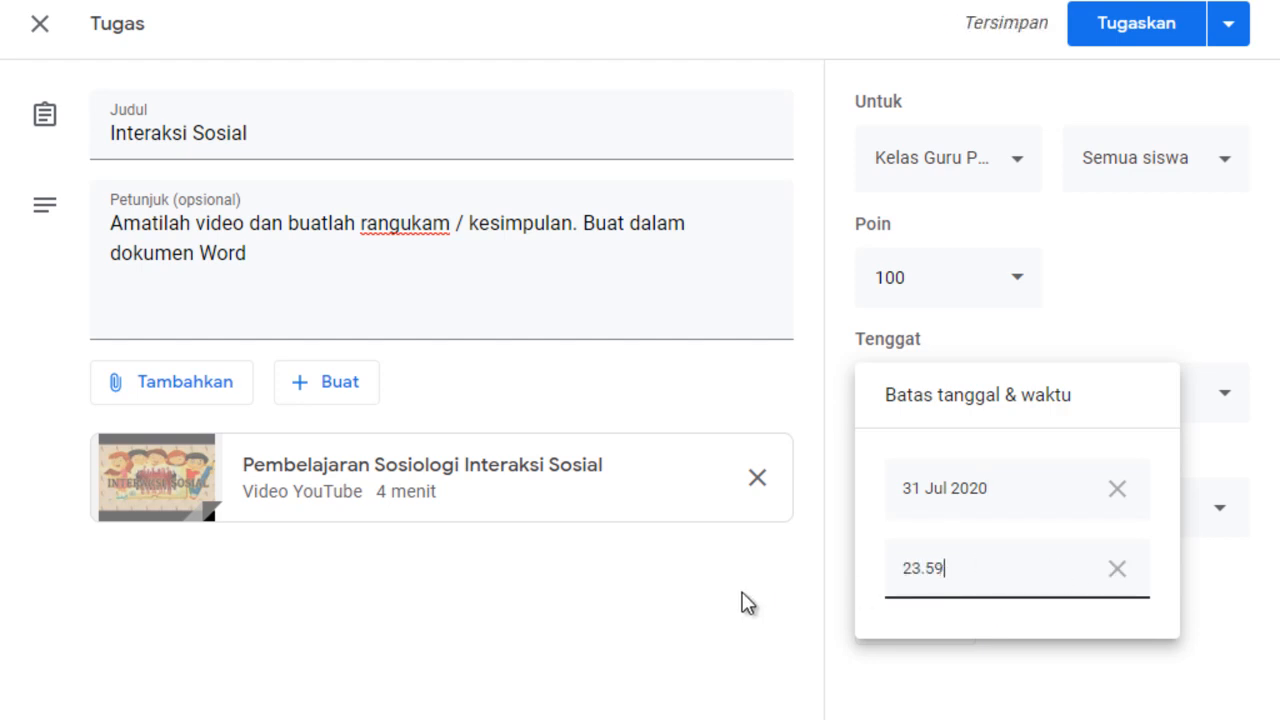
{"action": "left_click", "coordinate": [737, 604]}
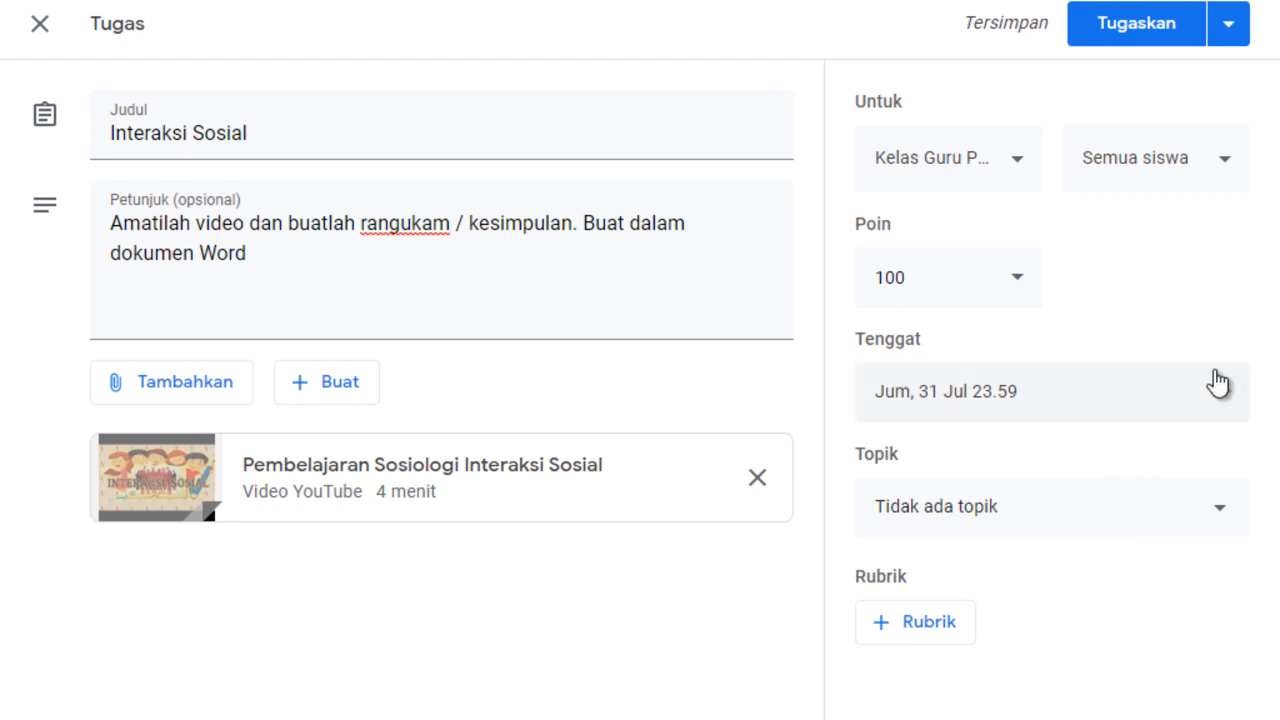
Set the assignment's topic to Tugas Mandiri and start creating a new rubric for it.
{"action": "left_click", "coordinate": [1015, 510]}
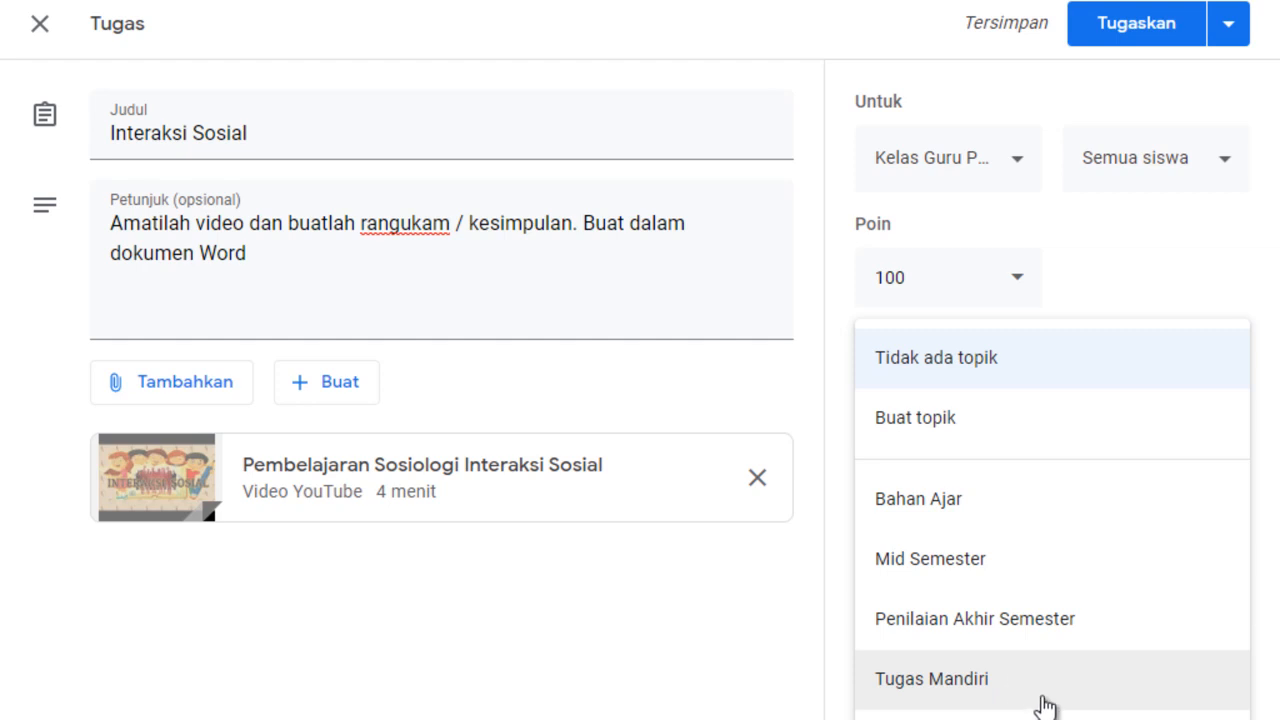
{"action": "left_click", "coordinate": [990, 684]}
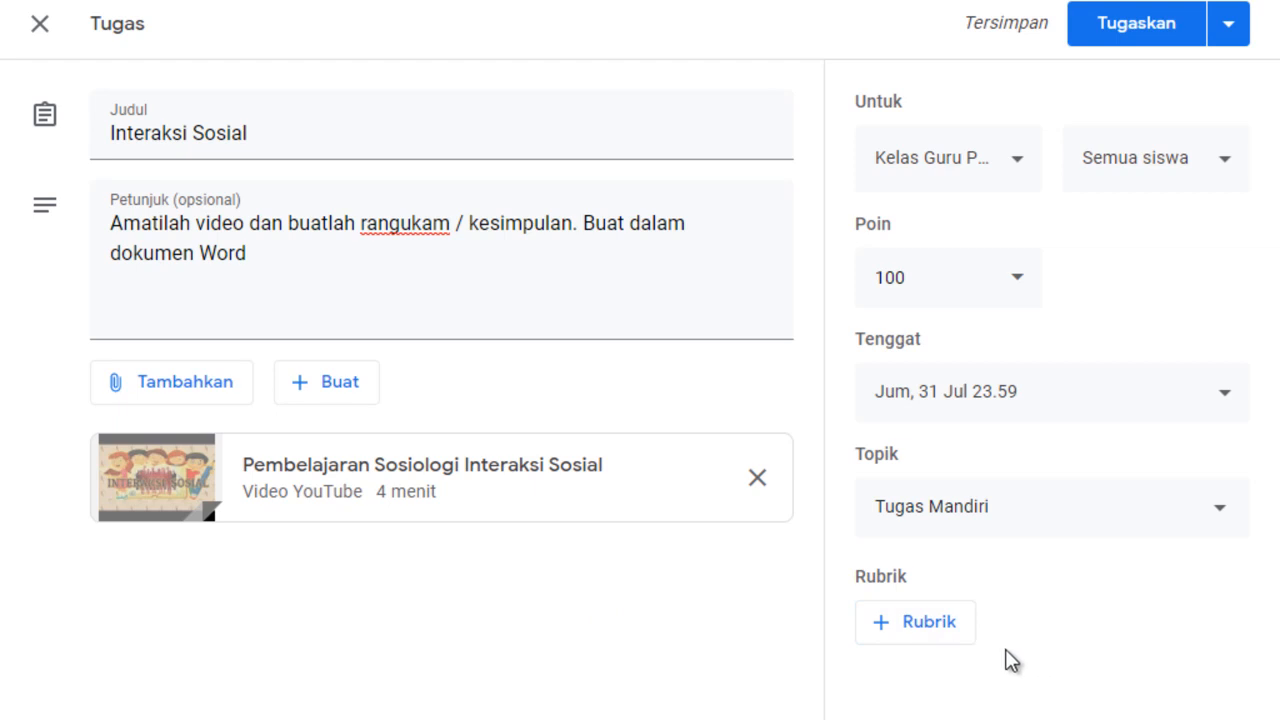
{"action": "left_click", "coordinate": [884, 630]}
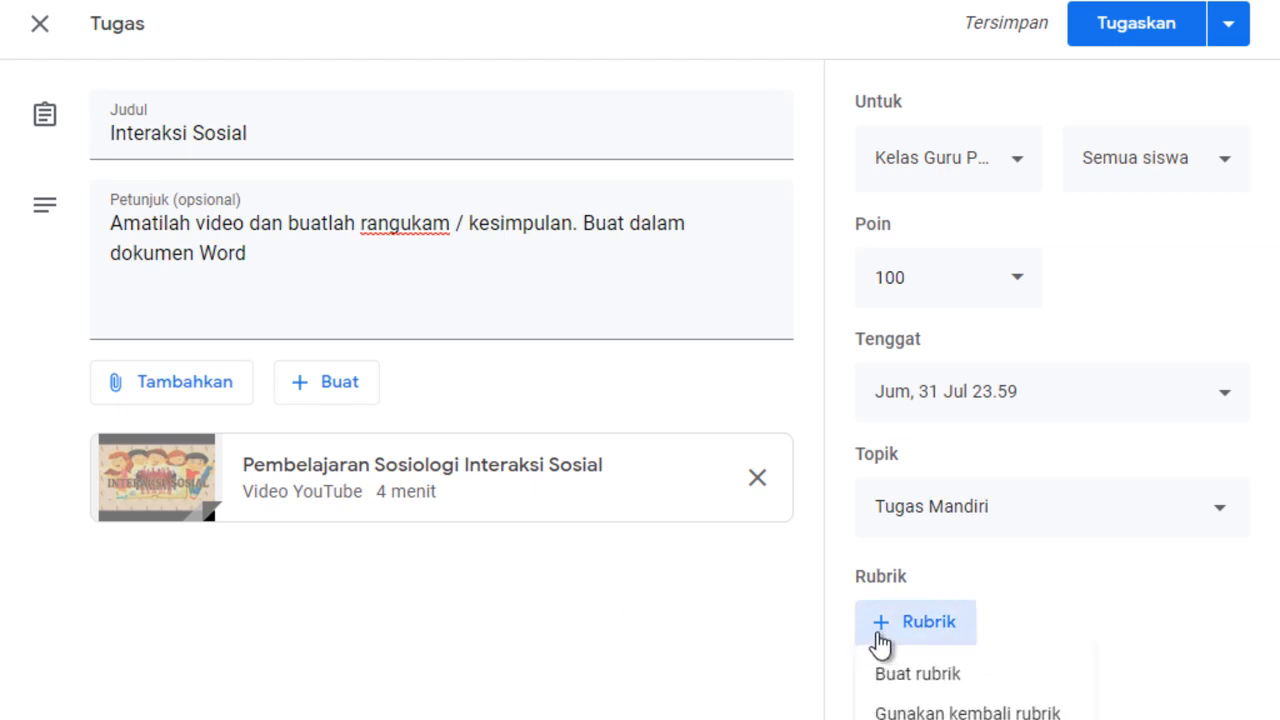
{"action": "left_click", "coordinate": [919, 680]}
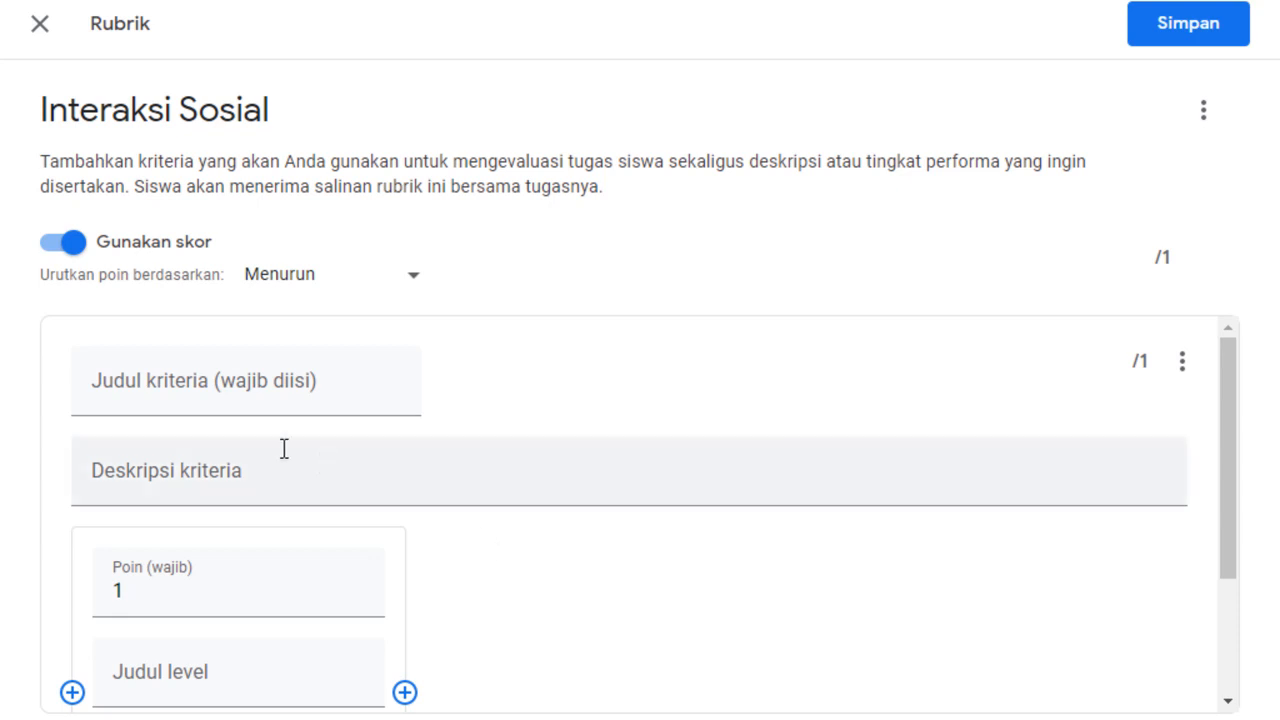
Title the rubric's first criterion "Kriteria Penilaian".
{"action": "left_click", "coordinate": [163, 386]}
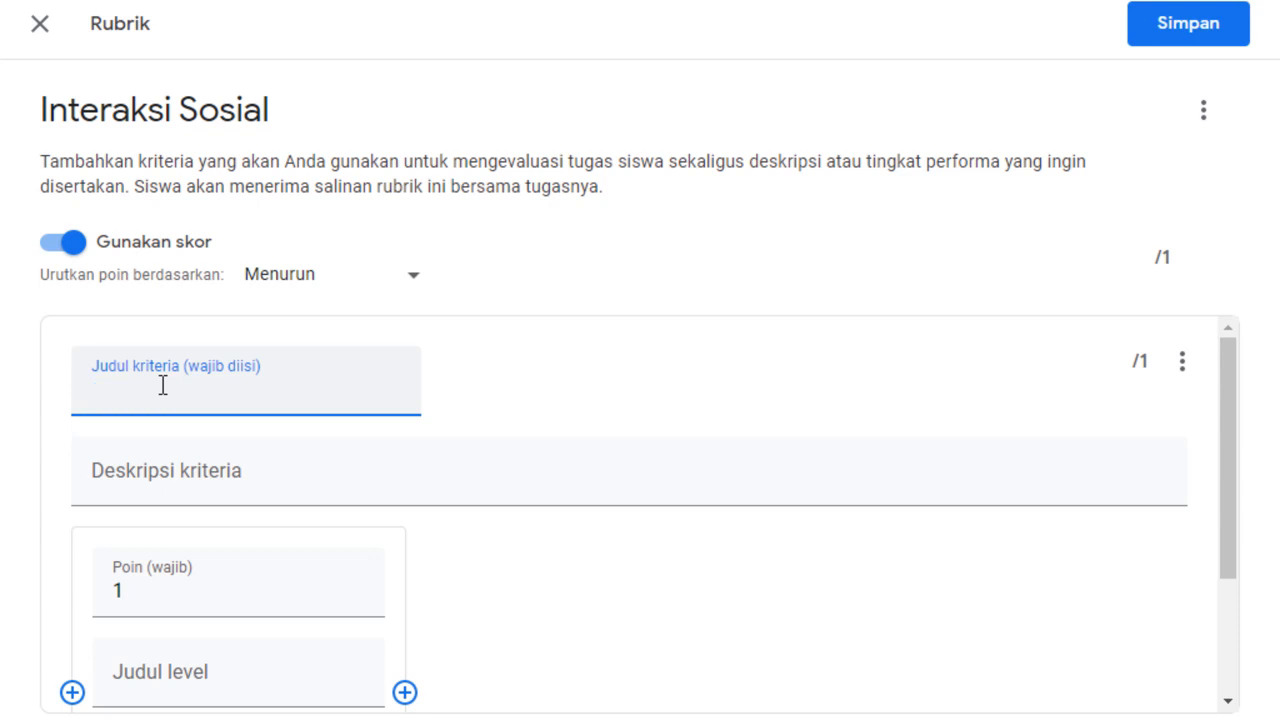
{"action": "type", "text": "Kriteria Penilaia"}
{"action": "type", "text": "n"}
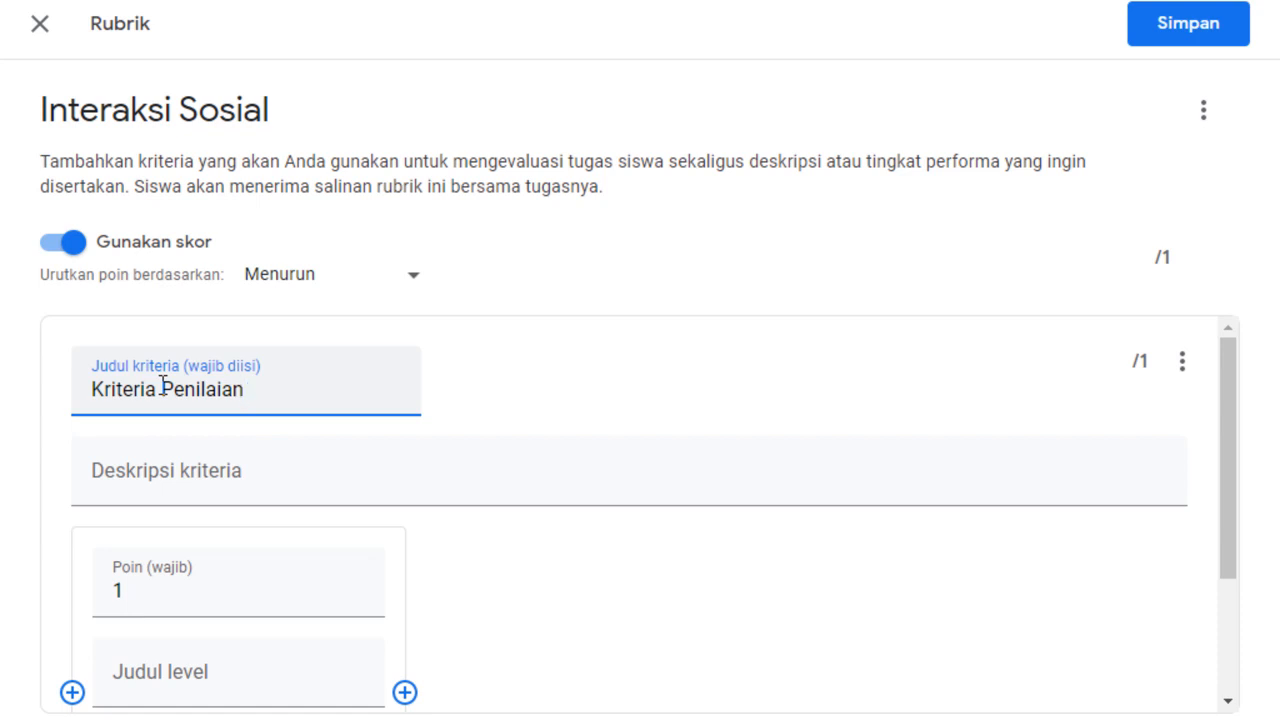
{"action": "left_click", "coordinate": [583, 398]}
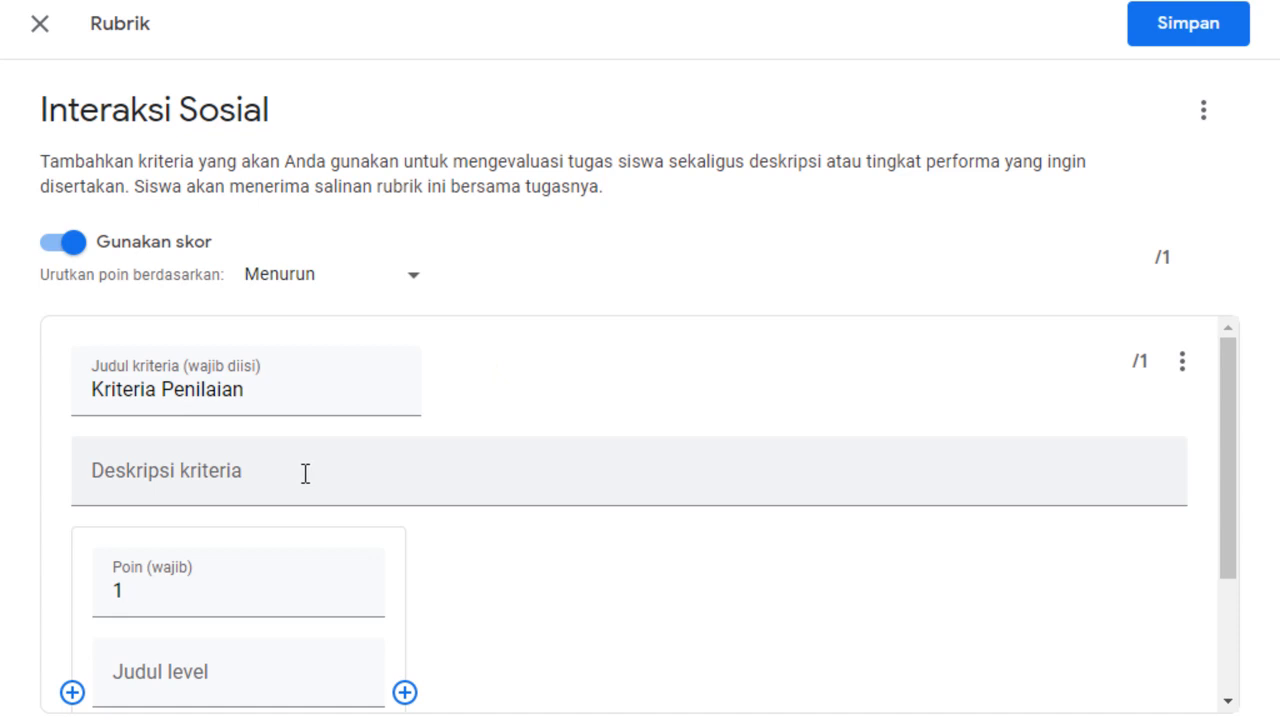
Set the criterion's first level to 4 points and title it "Sangat Baik".
{"action": "left_click_drag", "start_coordinate": [1234, 503], "coordinate": [1237, 566]}
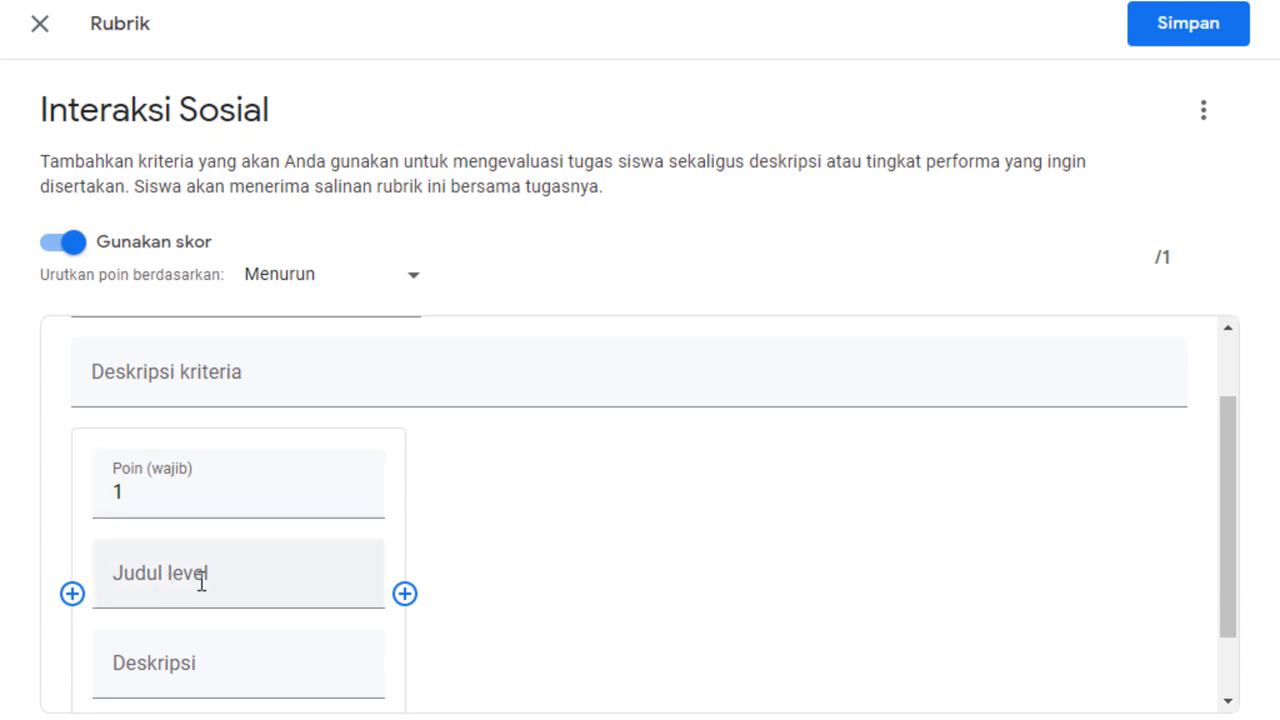
{"action": "left_click", "coordinate": [191, 496]}
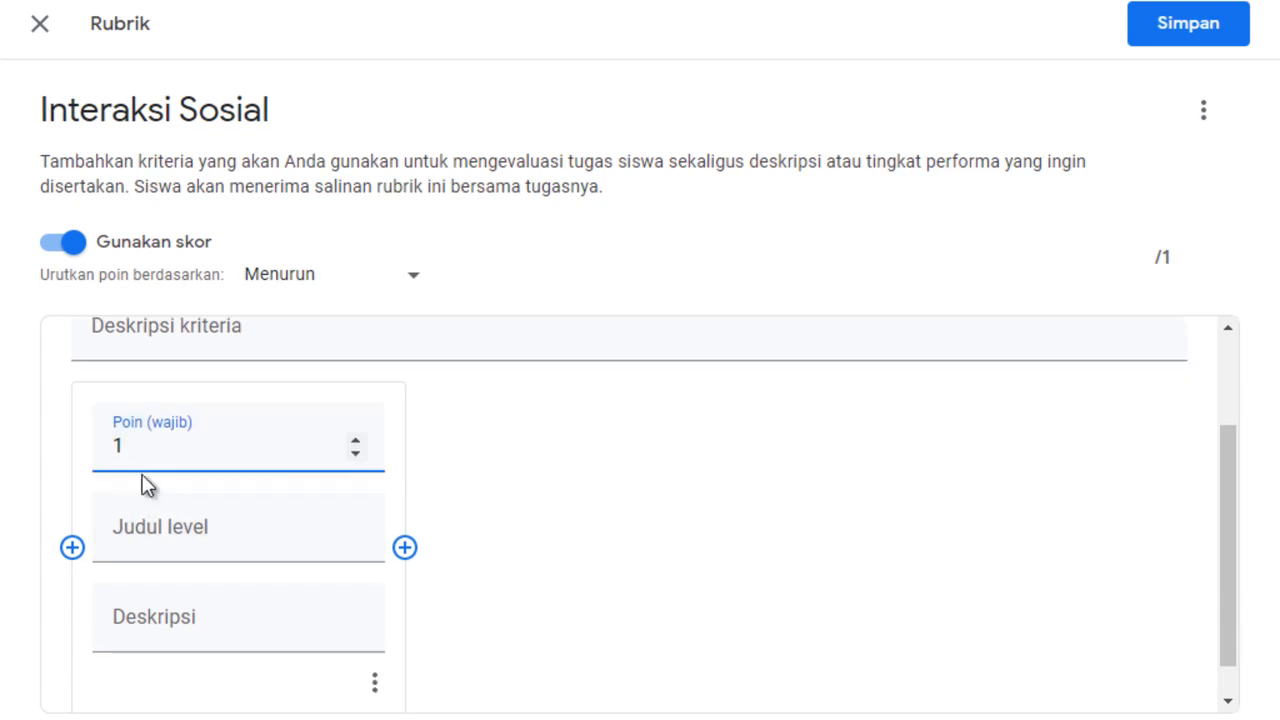
{"action": "double_click", "coordinate": [128, 446]}
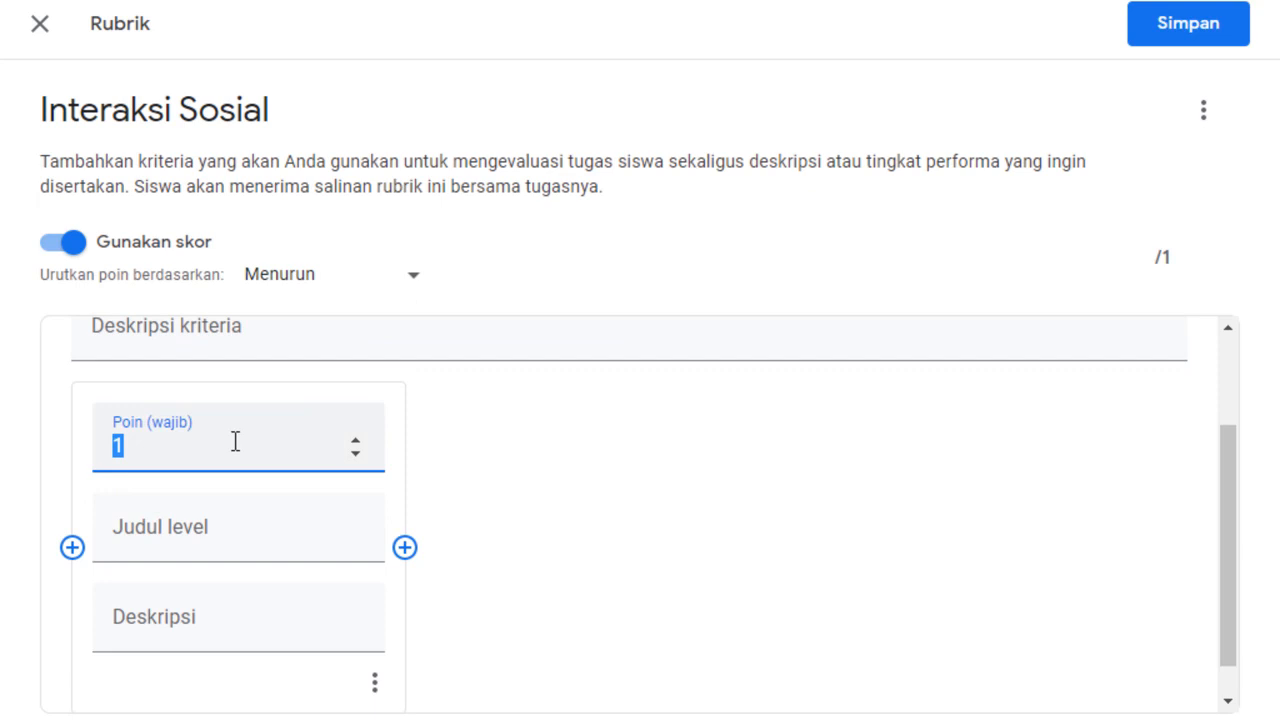
{"action": "left_click", "coordinate": [355, 441]}
{"action": "left_click", "coordinate": [355, 441]}
{"action": "left_click", "coordinate": [355, 441]}
{"action": "left_click", "coordinate": [207, 532]}
{"action": "type", "text": "Sangat Baik"}
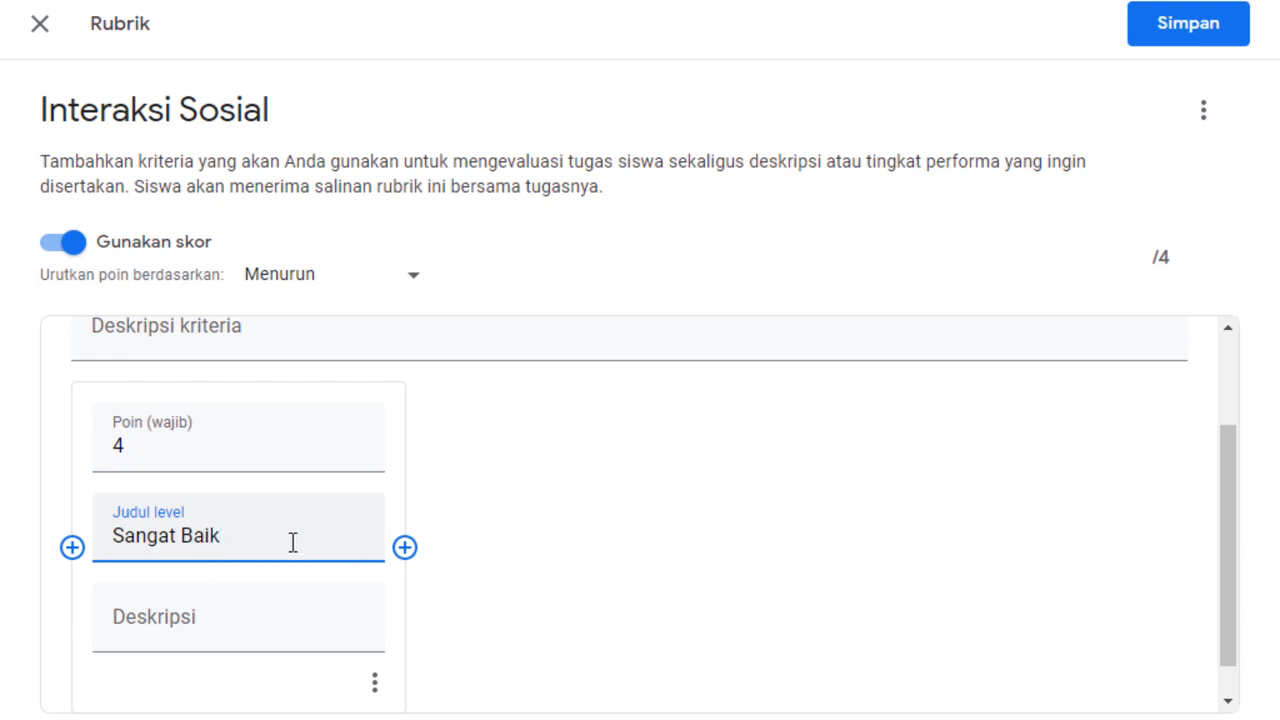
Describe the Sangat Baik level as "Kesimpulan yang diberikan: benar, lengkap, sesuai topik.".
{"action": "left_click", "coordinate": [222, 621]}
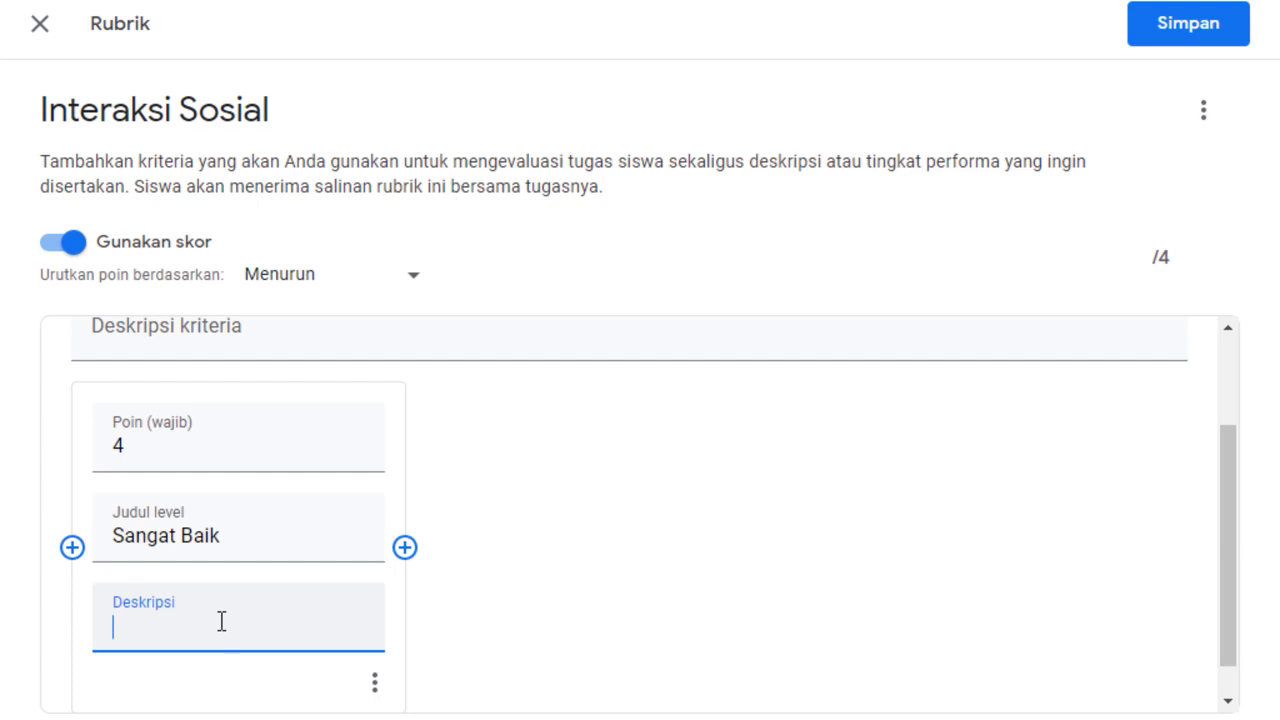
{"action": "type", "text": "Kesimpulan yan"}
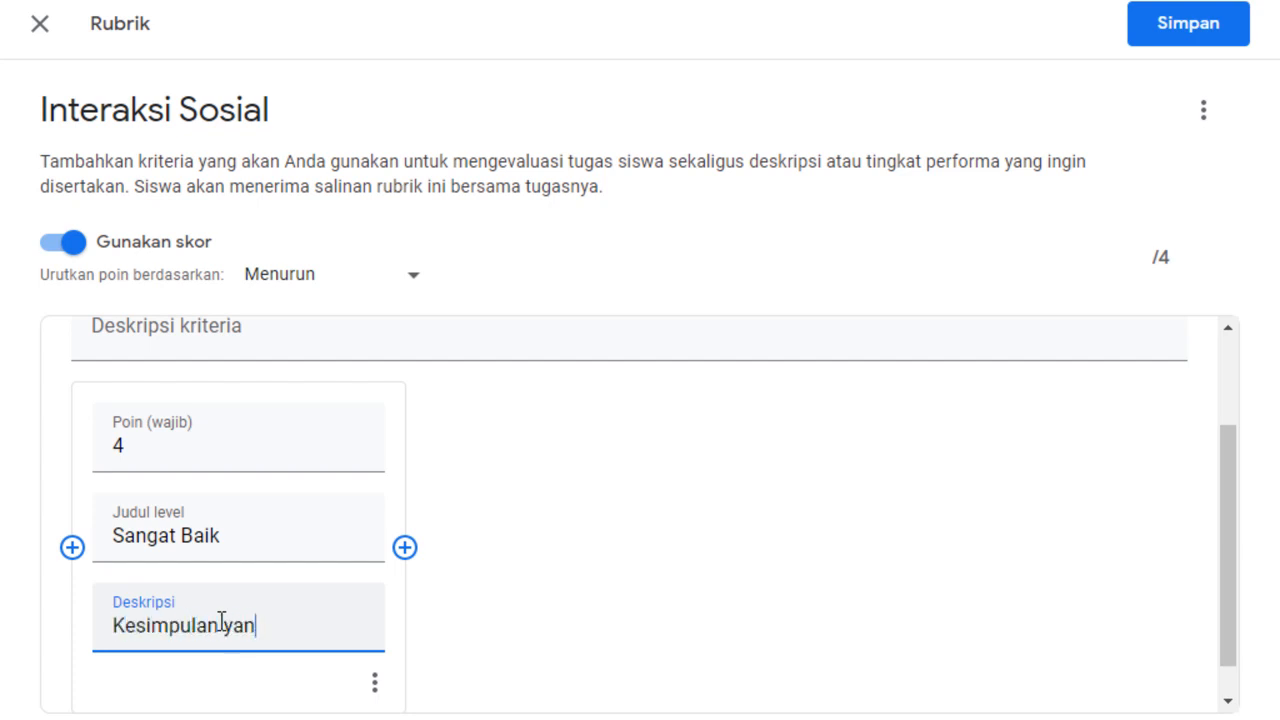
{"action": "type", "text": "g diberikan:"}
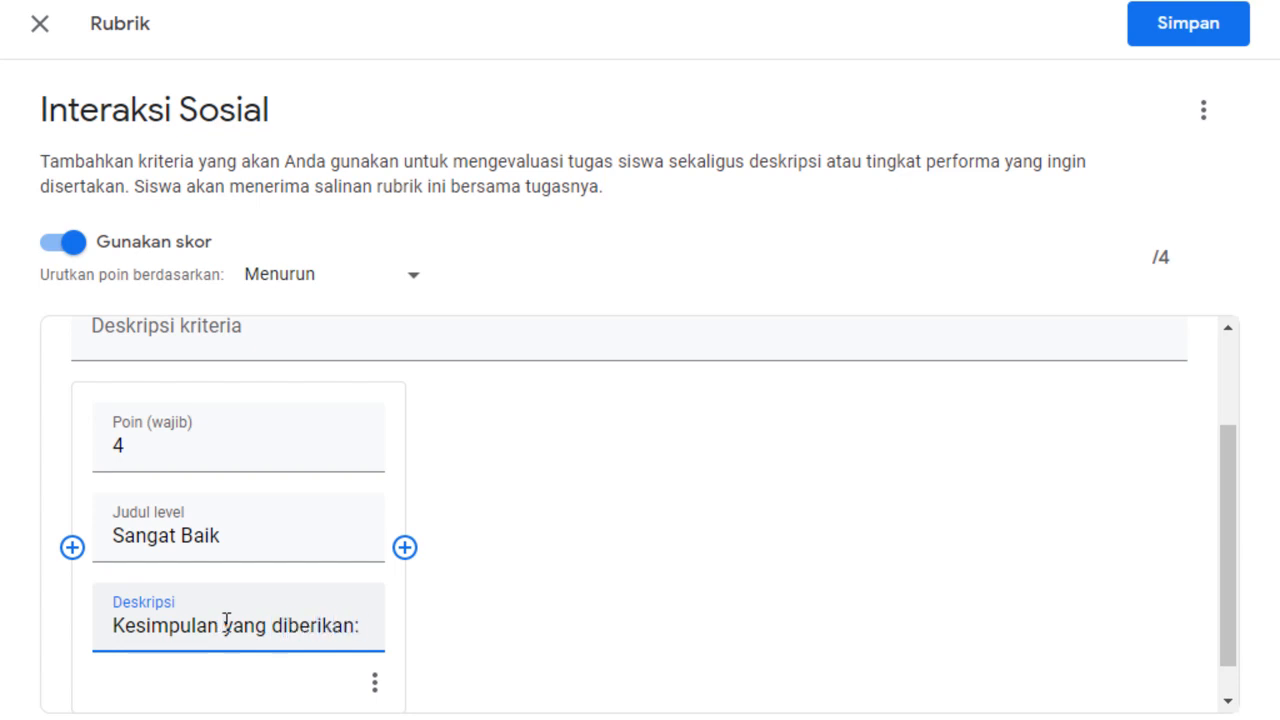
{"action": "type", "text": " benar"}
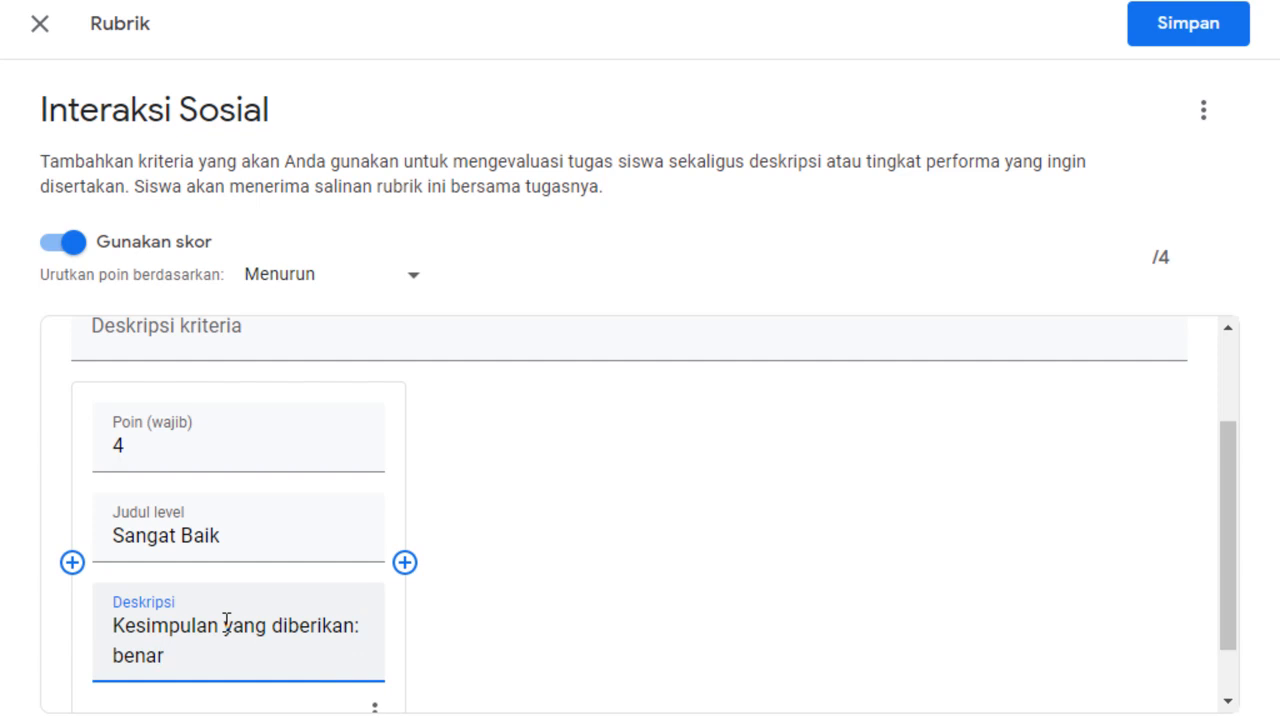
{"action": "type", "text": ", lengkap"}
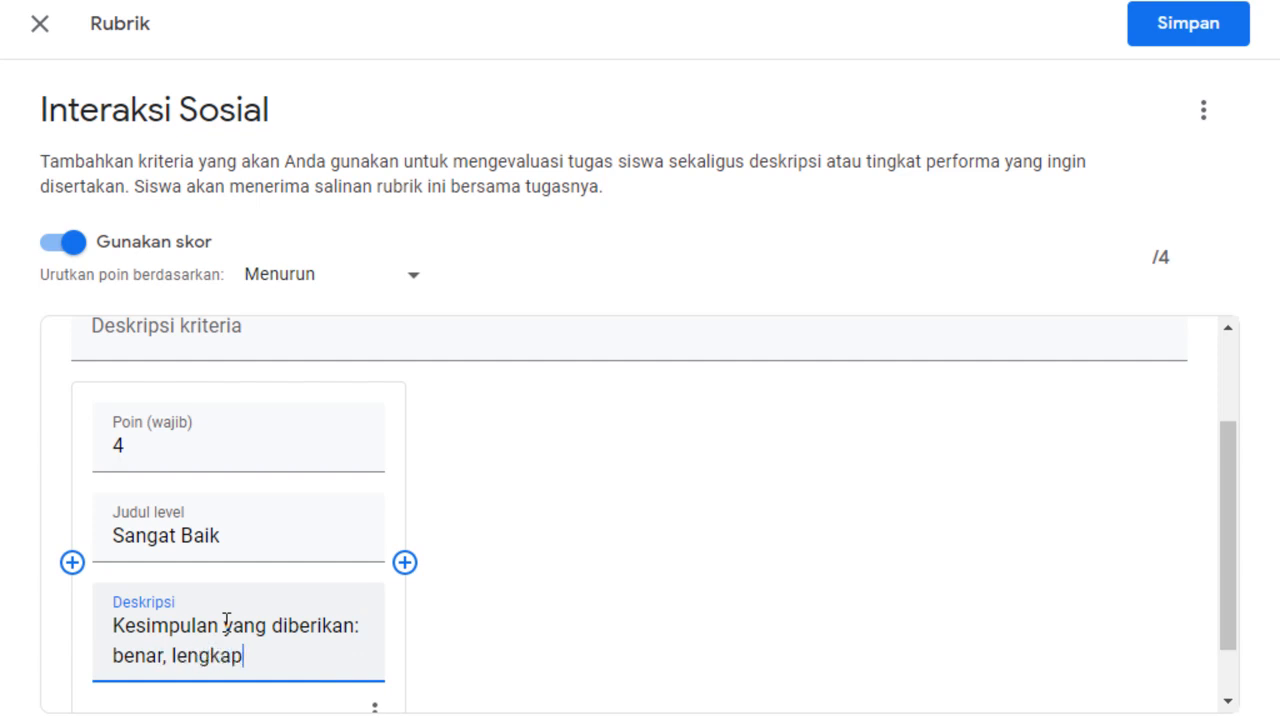
{"action": "type", "text": ", su"}
{"action": "key", "text": "BackSpace"}
{"action": "type", "text": "sesuai "}
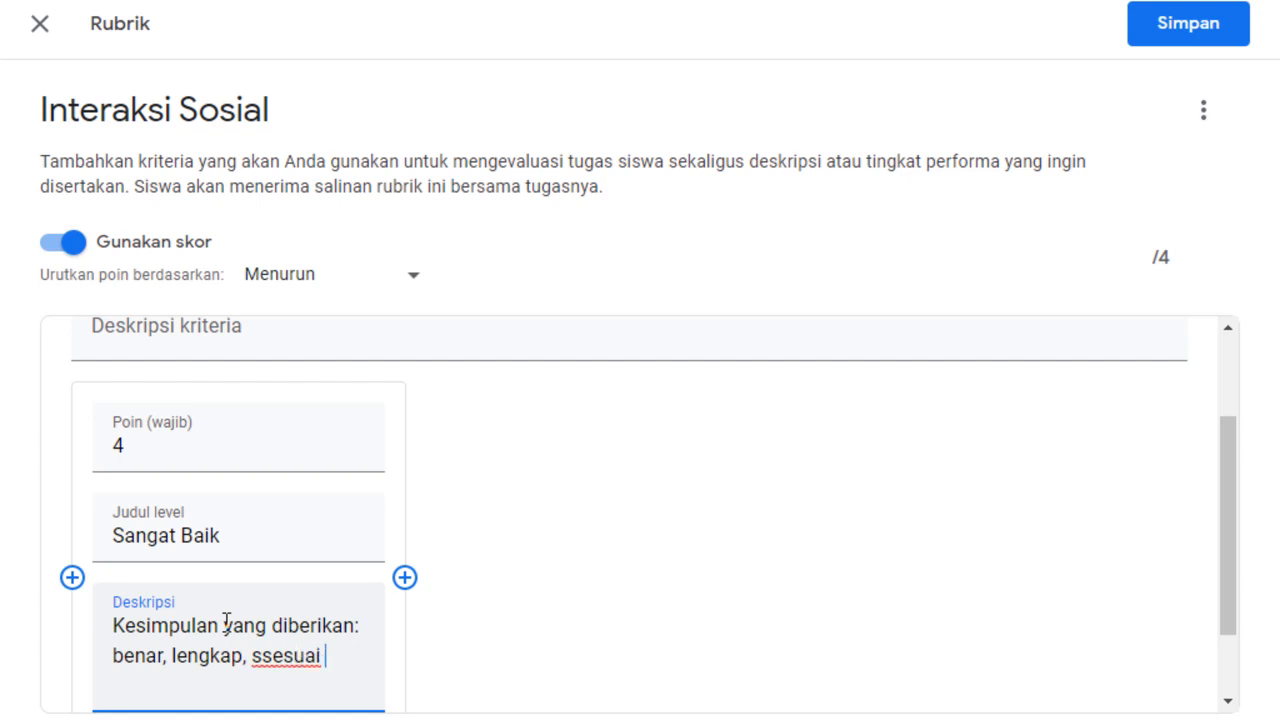
{"action": "type", "text": "topik."}
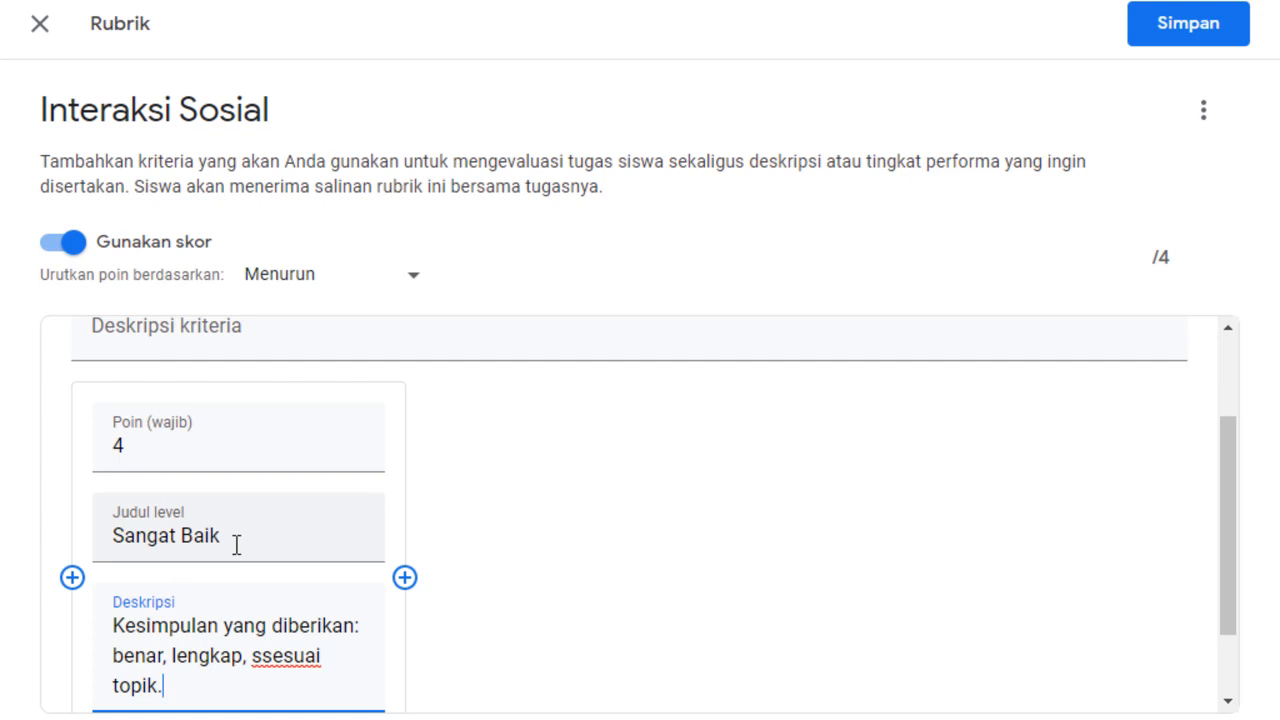
{"action": "left_click", "coordinate": [262, 654]}
{"action": "key", "text": "BackSpace"}
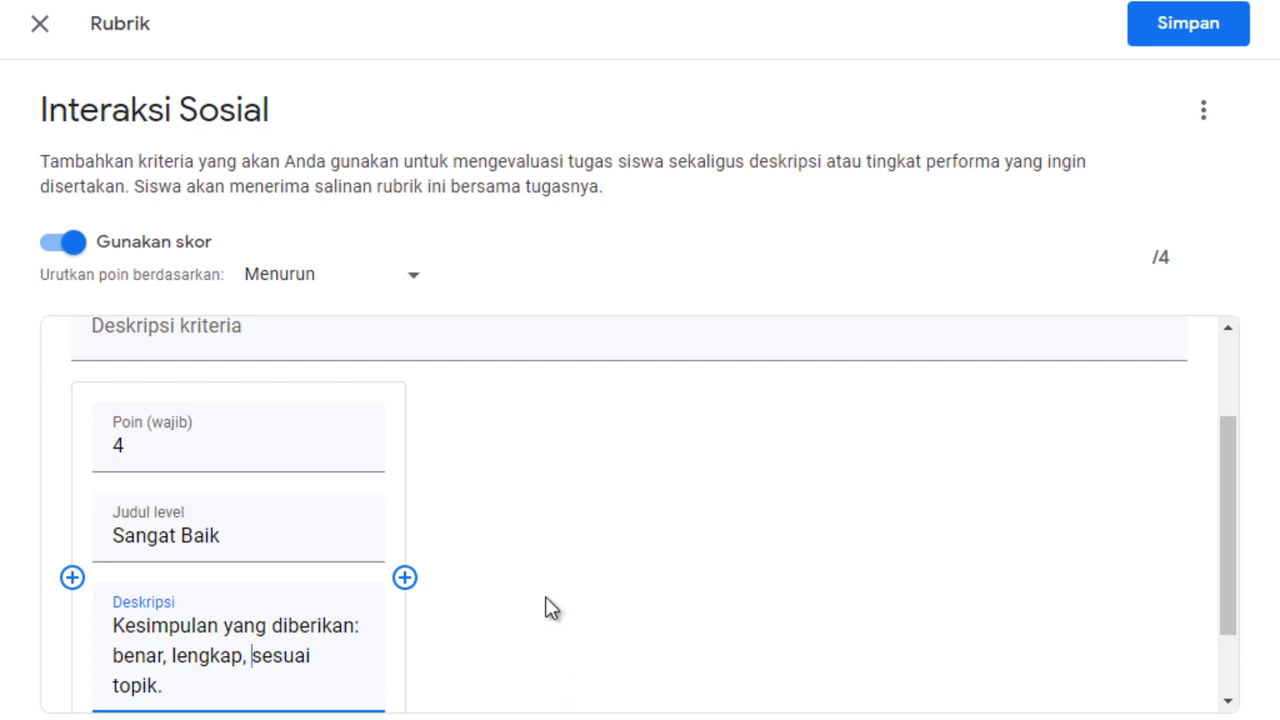
Add a second level after Sangat Baik, worth 3 points and titled "Baik".
{"action": "left_click", "coordinate": [405, 580]}
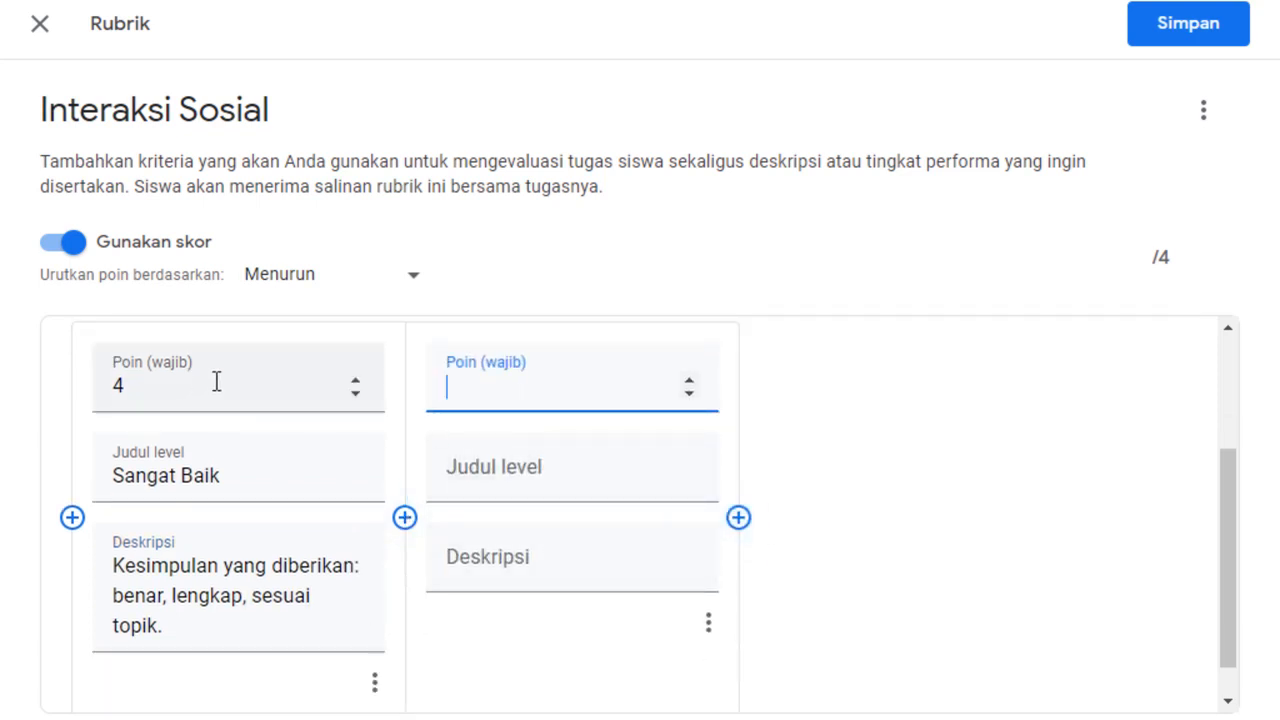
{"action": "left_click", "coordinate": [688, 381]}
{"action": "left_click", "coordinate": [688, 381]}
{"action": "left_click", "coordinate": [688, 381]}
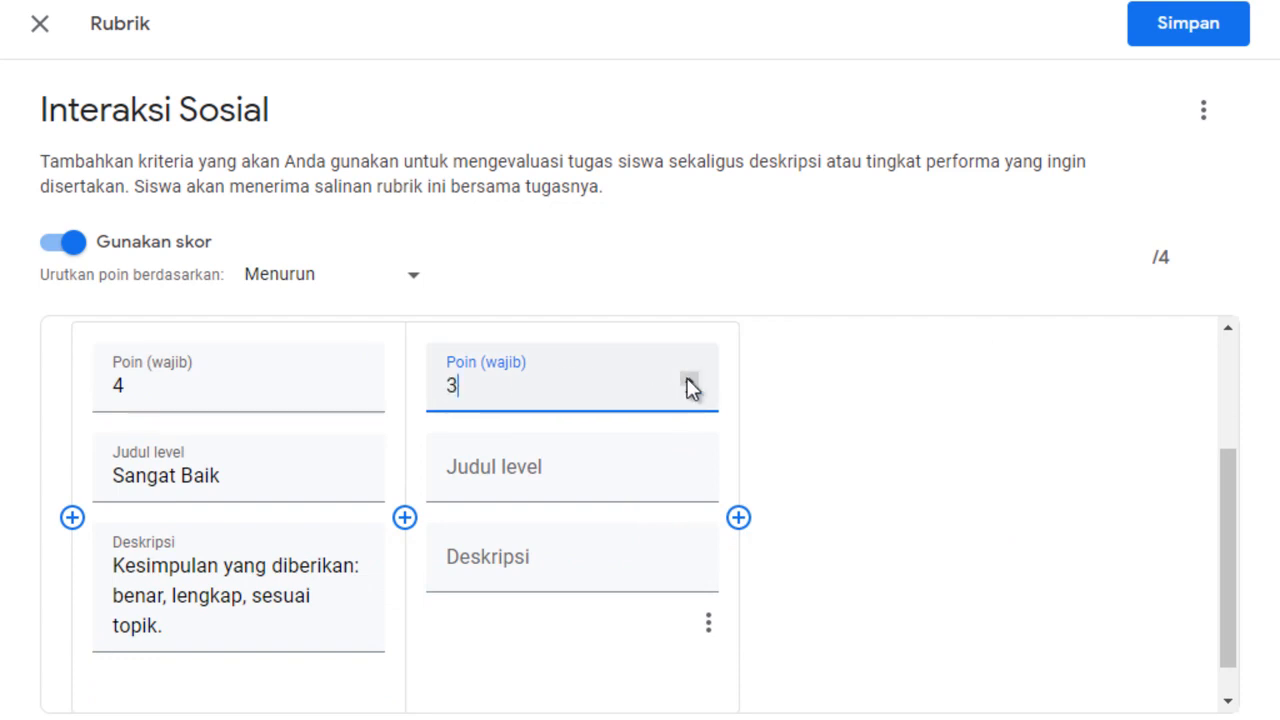
{"action": "left_click", "coordinate": [462, 489]}
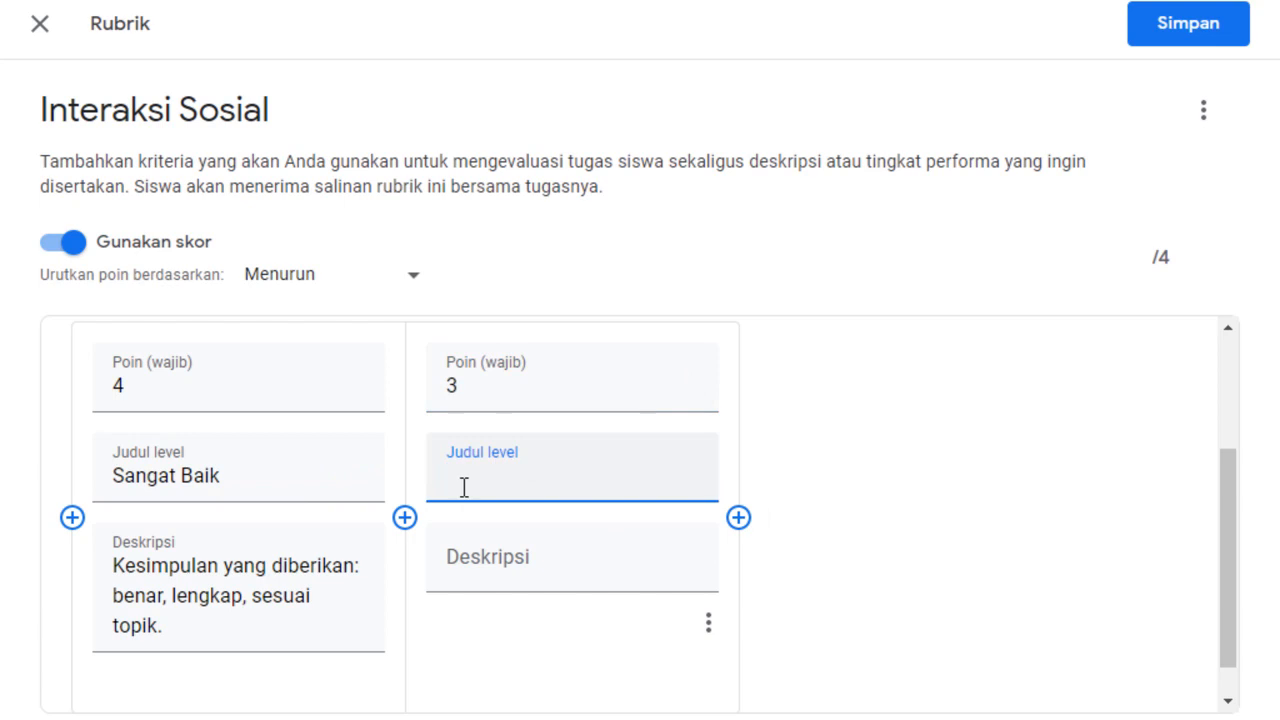
{"action": "type", "text": "Baik"}
Copy the Sangat Baik description into the Baik level and edit it to "Kesimpulan yang diberikan: benar, sesuai topik, kurang lengkap".
{"action": "left_click_drag", "start_coordinate": [160, 625], "coordinate": [107, 569]}
{"action": "key", "text": "ctrl+c"}
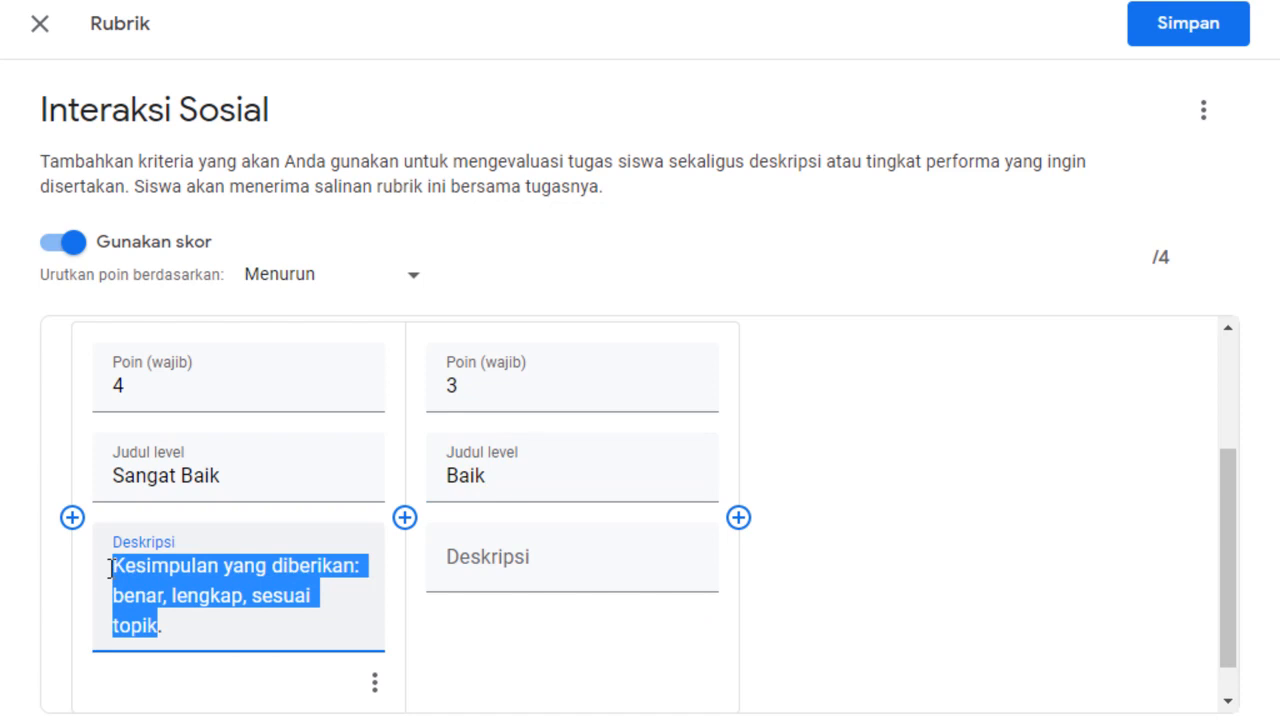
{"action": "left_click", "coordinate": [455, 557]}
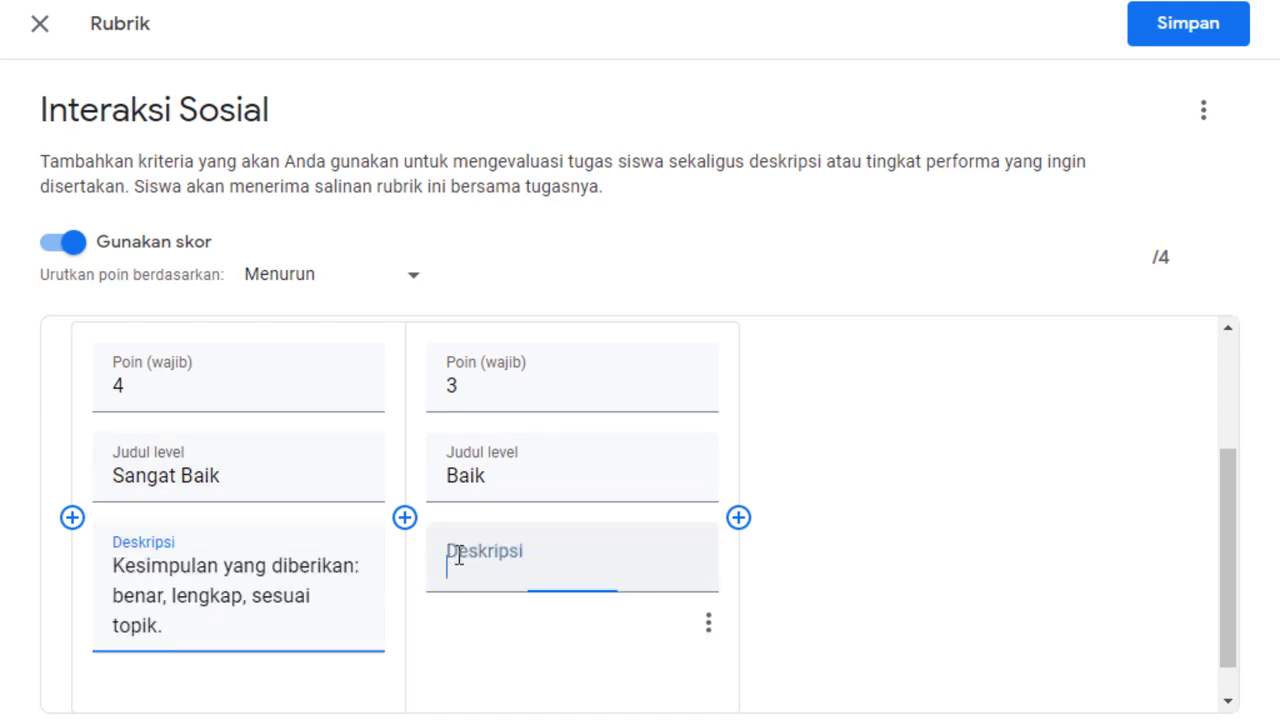
{"action": "key", "text": "ctrl+v"}
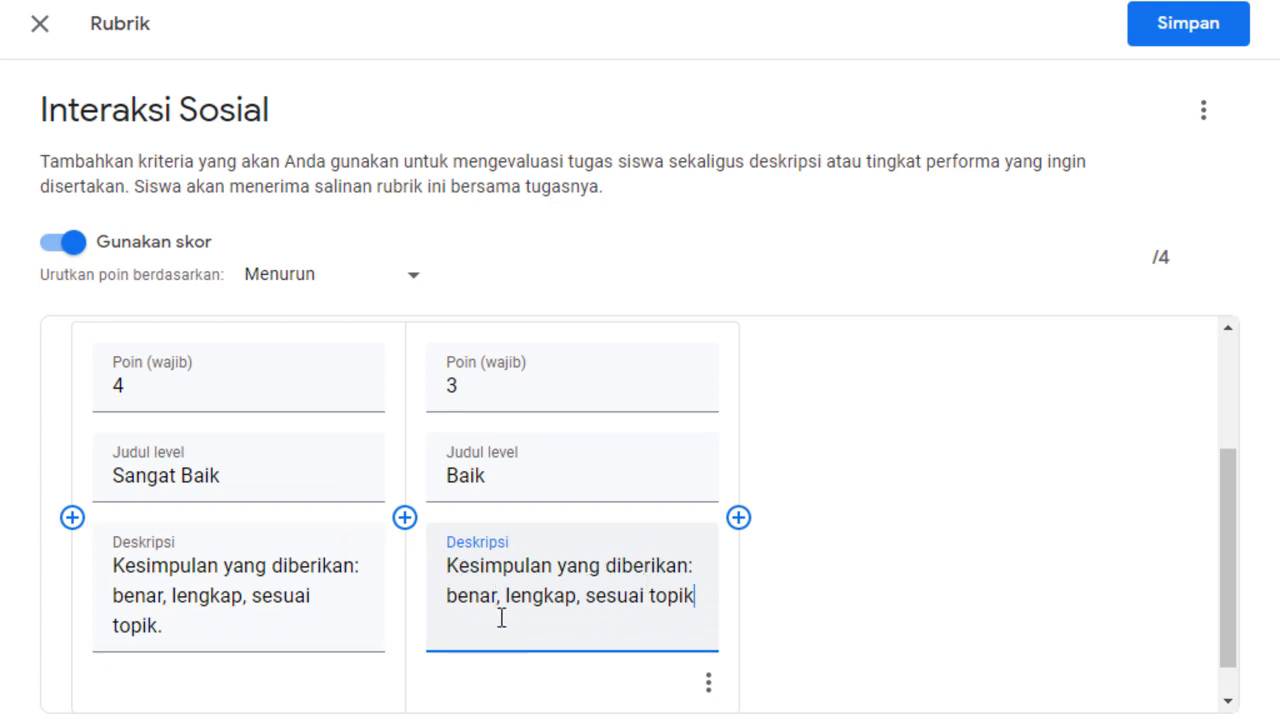
{"action": "left_click_drag", "start_coordinate": [501, 596], "coordinate": [584, 608]}
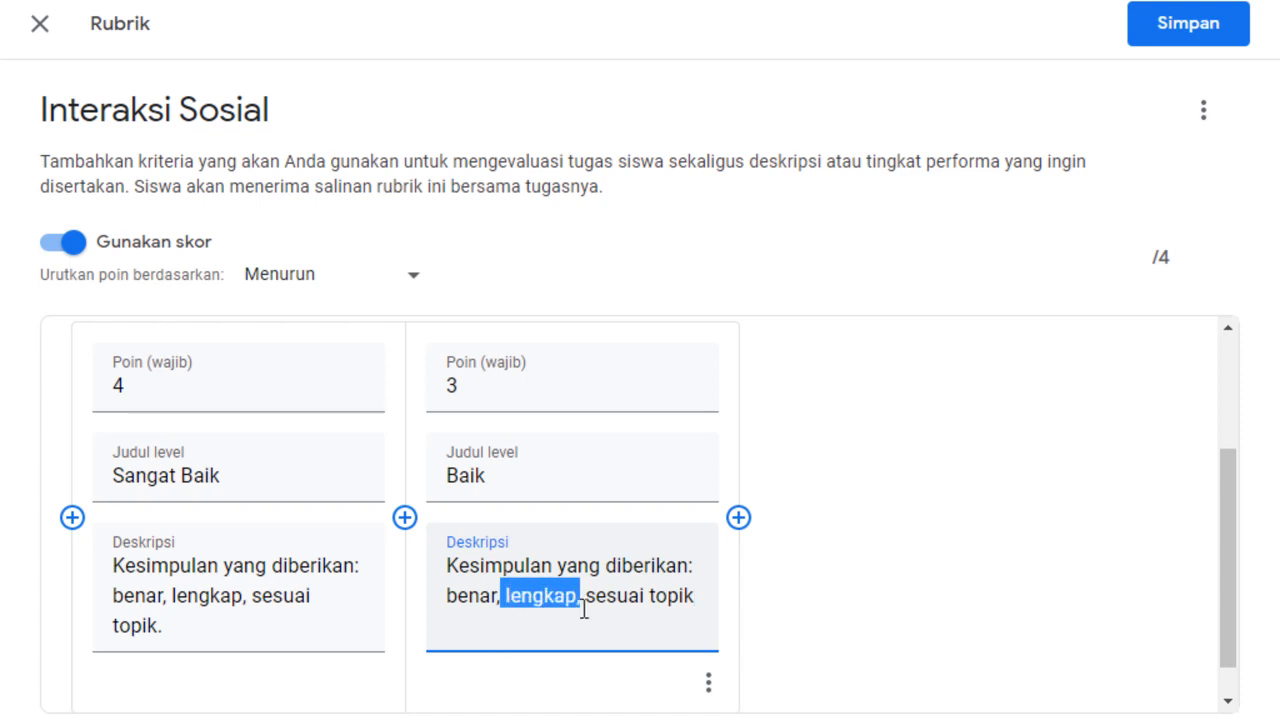
{"action": "key", "text": "BackSpace"}
{"action": "left_click", "coordinate": [642, 598]}
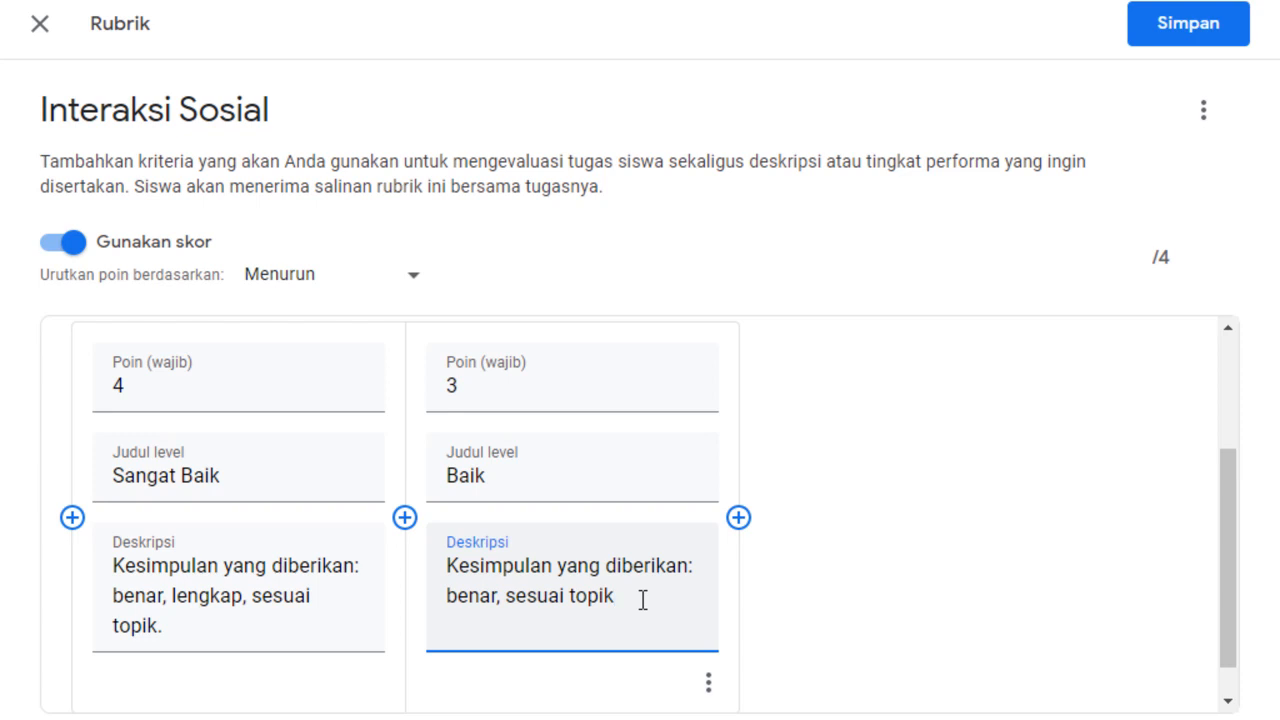
{"action": "type", "text": ", kurang lengkap"}
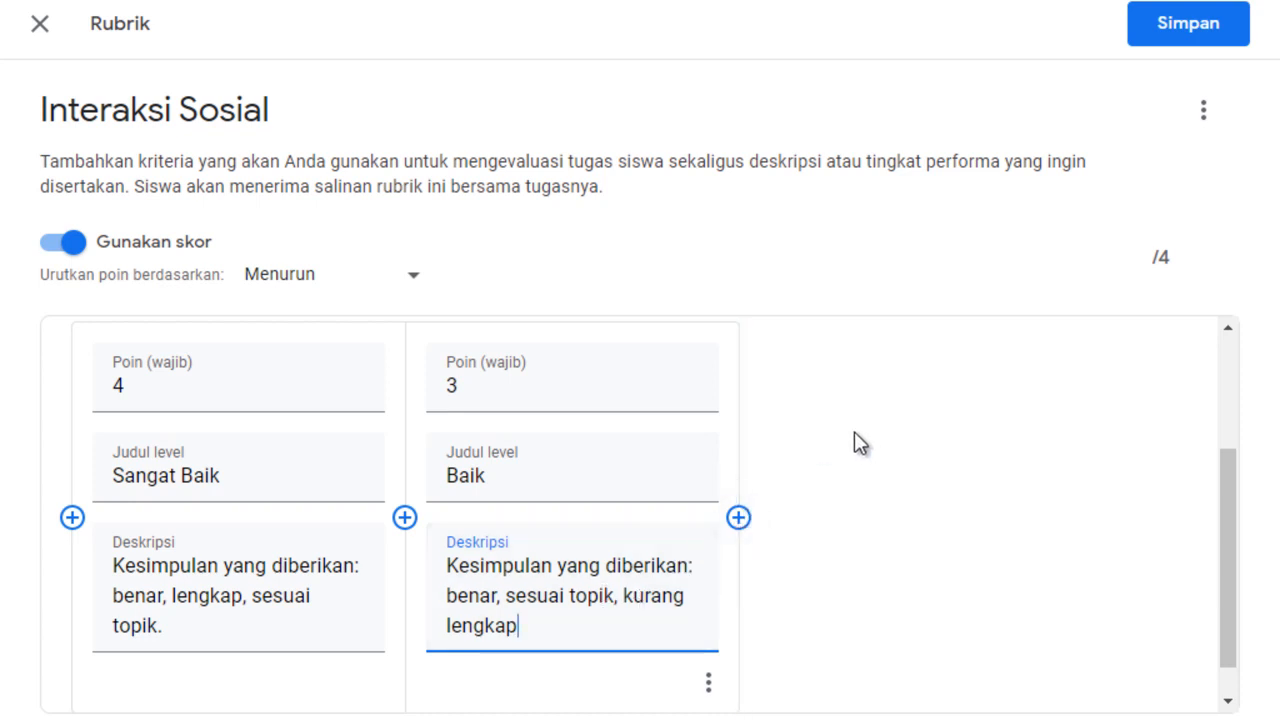
Add a third level after Baik, worth 2 points and titled "Cukup".
{"action": "left_click", "coordinate": [738, 518]}
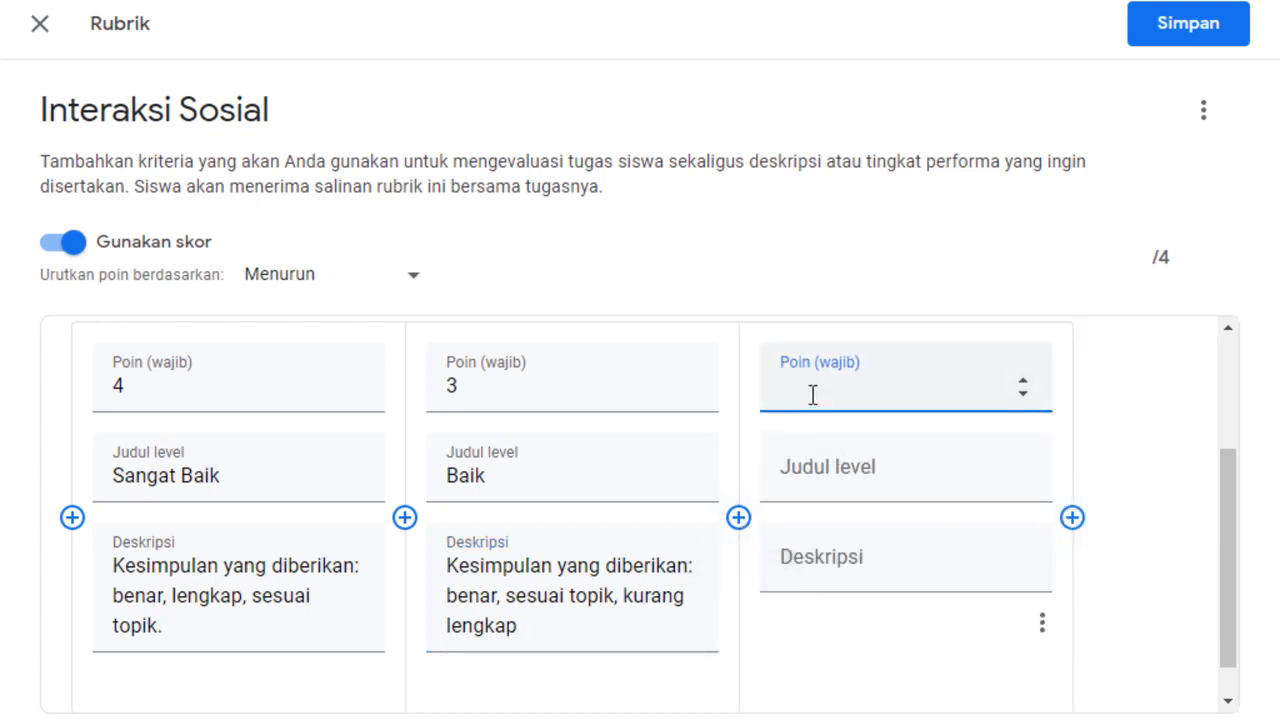
{"action": "left_click", "coordinate": [1024, 380]}
{"action": "left_click", "coordinate": [1024, 380]}
{"action": "left_click", "coordinate": [880, 490]}
{"action": "type", "text": "Cukup"}
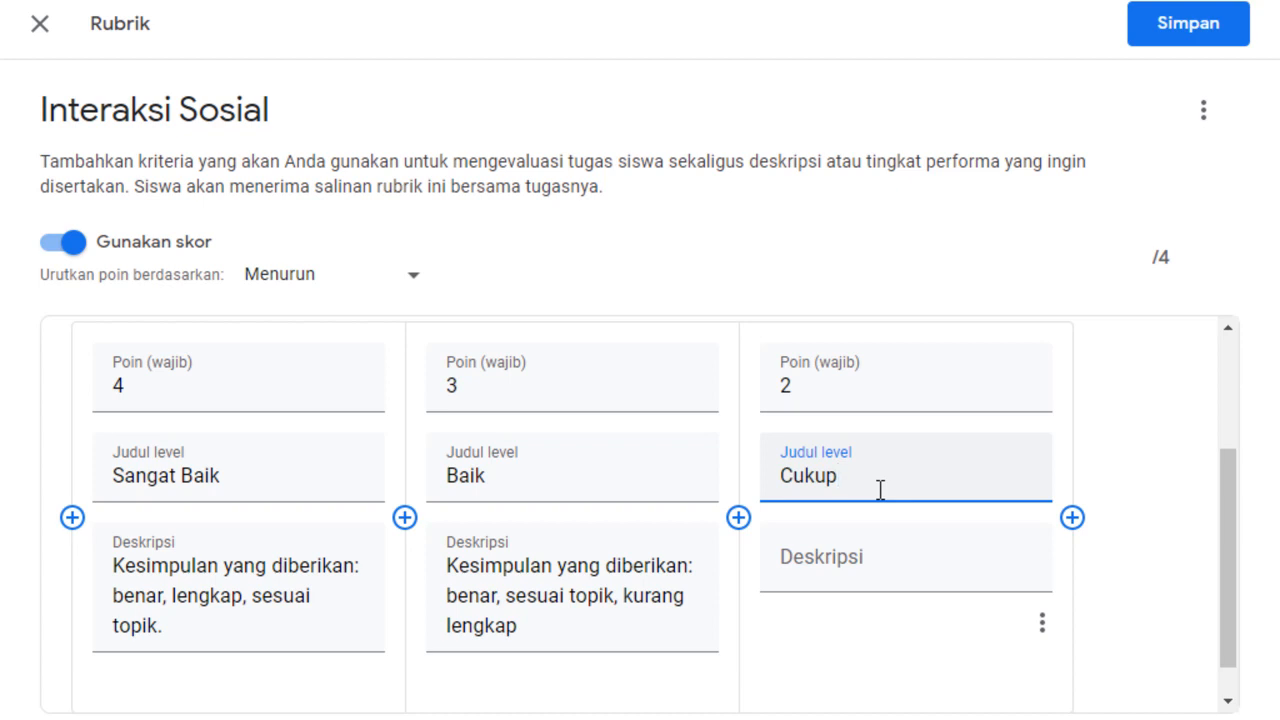
Paste the Sangat Baik description into the Cukup level and edit it to "Kesimpulan yang diberikan: kurang benar, sesuai topik".
{"action": "left_click", "coordinate": [851, 558]}
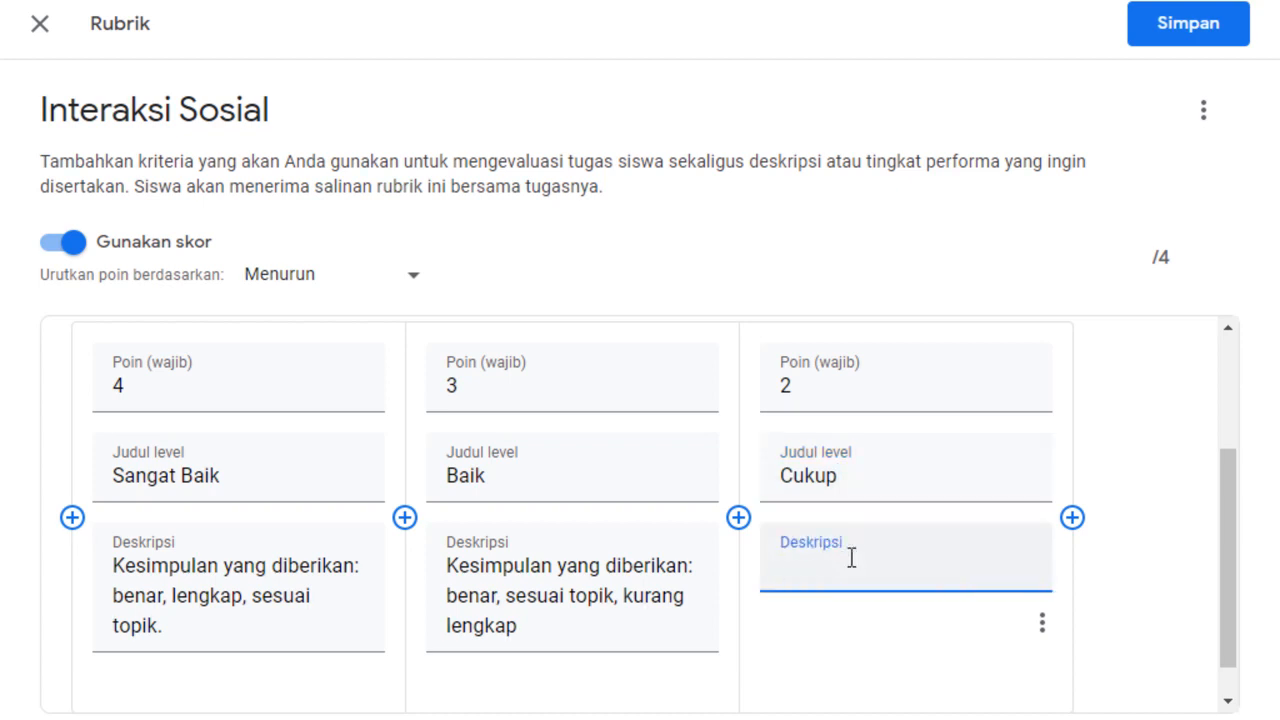
{"action": "key", "text": "ctrl+v"}
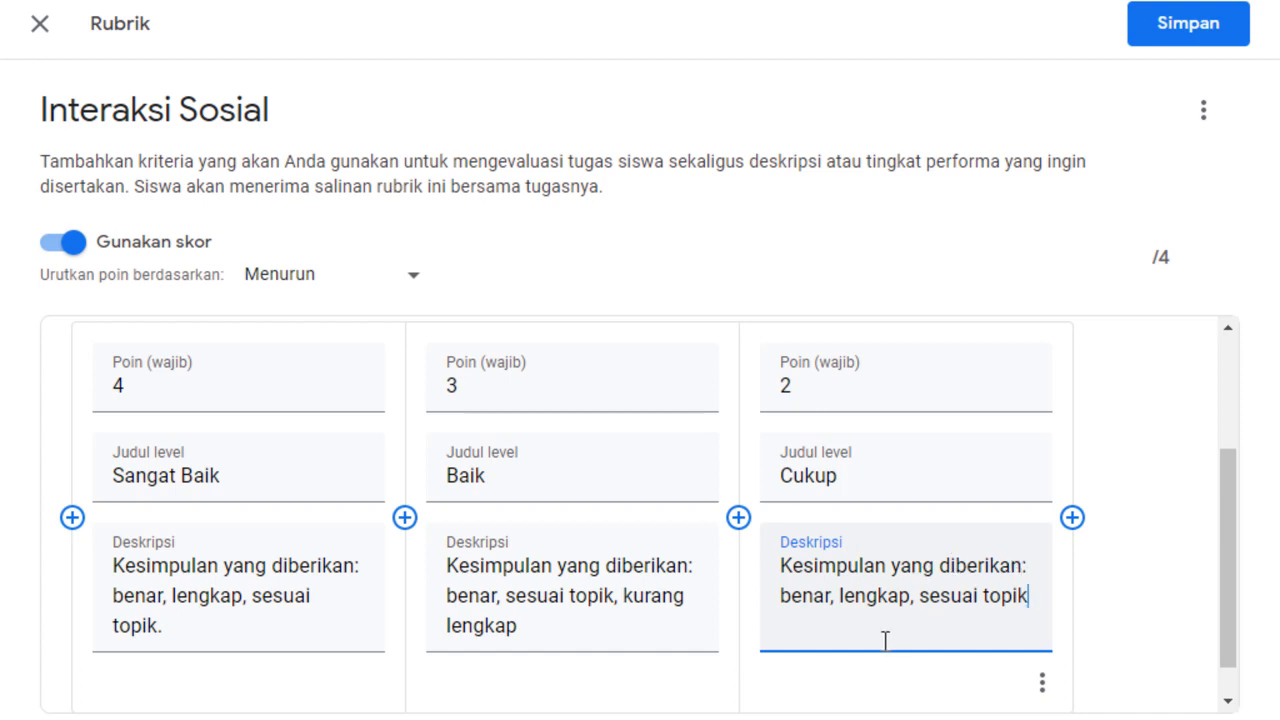
{"action": "left_click_drag", "start_coordinate": [843, 607], "coordinate": [925, 608]}
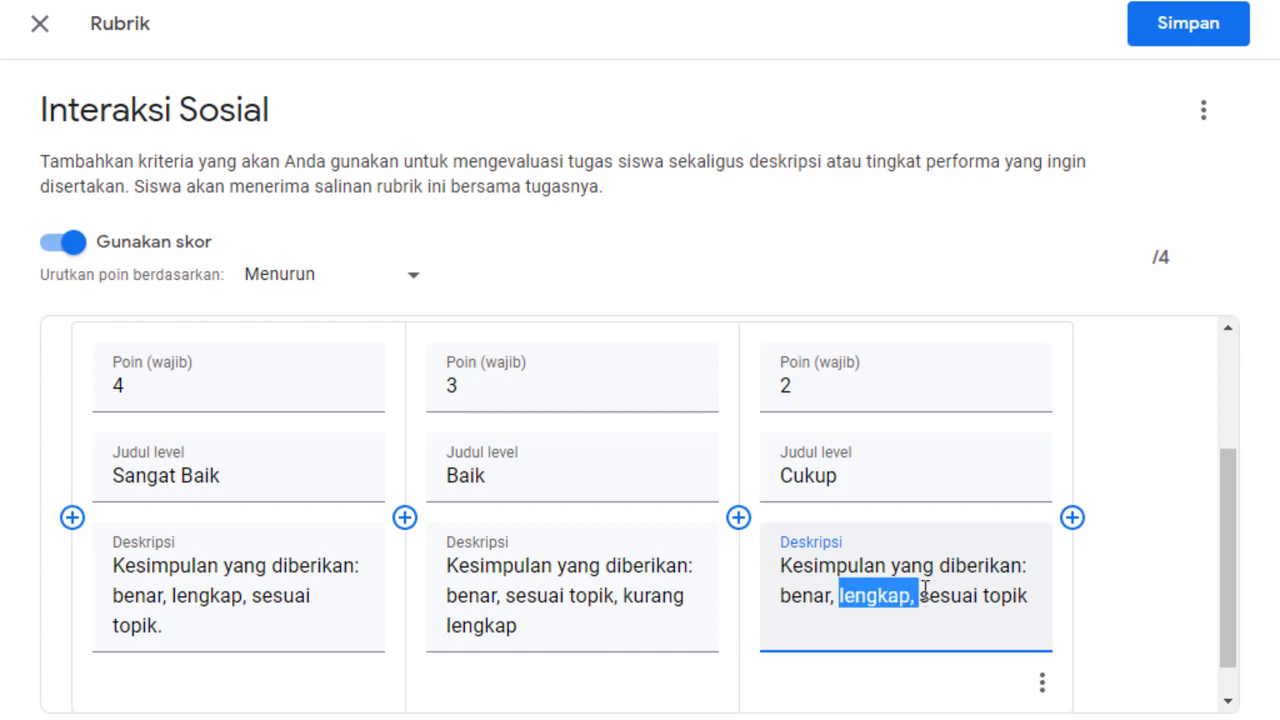
{"action": "key", "text": "BackSpace"}
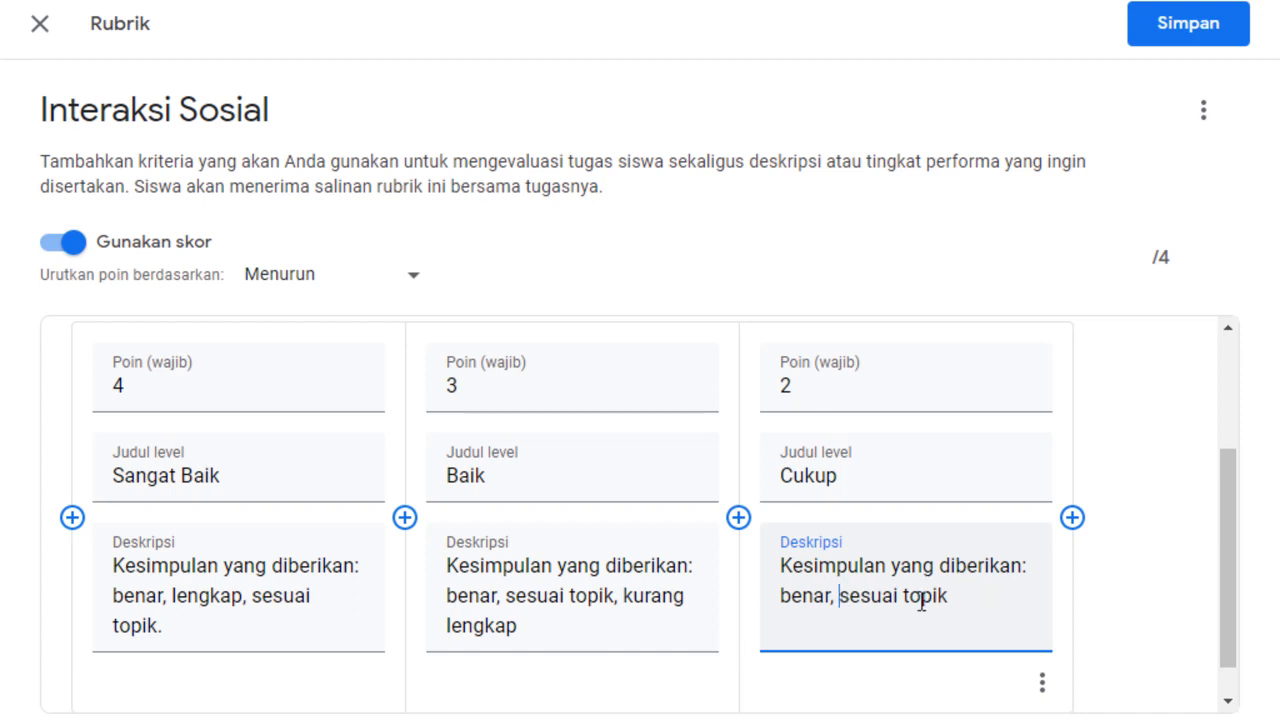
{"action": "left_click", "coordinate": [781, 596]}
{"action": "type", "text": "kurang"}
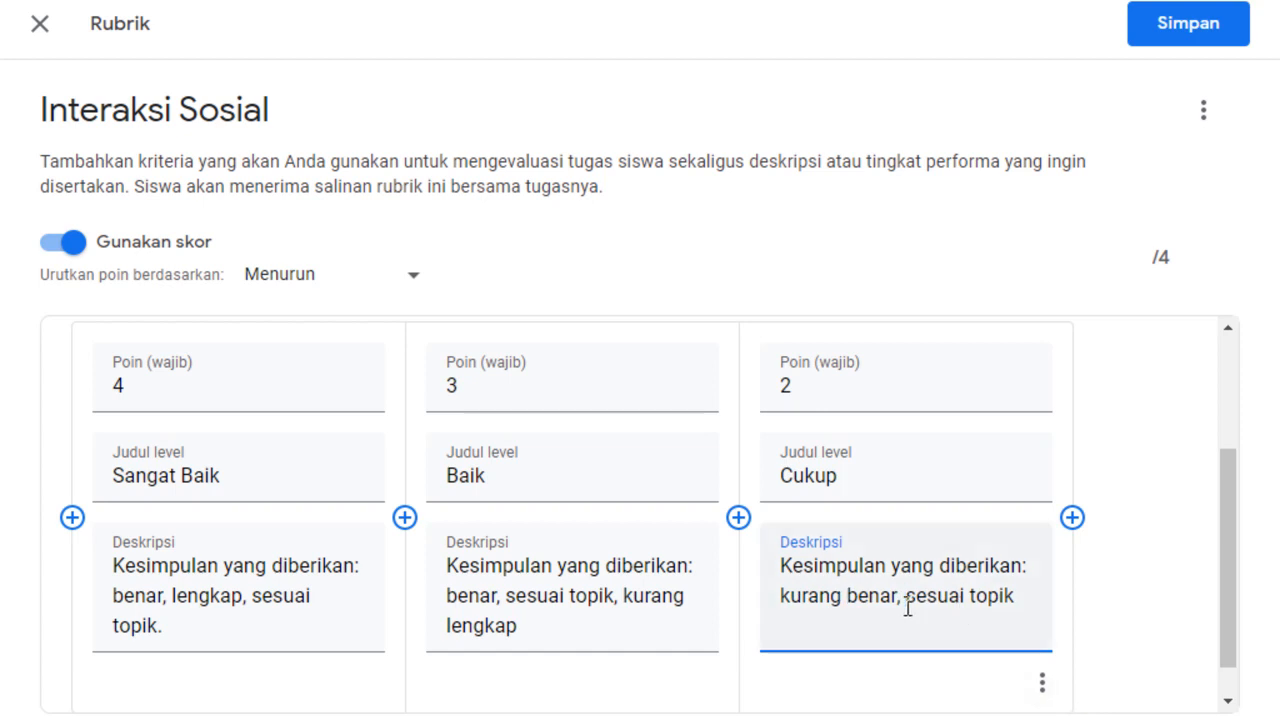
Reorder the Cukup description's wording to read "Kesimpulan yang diberikan: sesuai topik, kurang benar".
{"action": "left_click_drag", "start_coordinate": [906, 600], "coordinate": [1018, 600]}
{"action": "key", "text": "ctrl+c"}
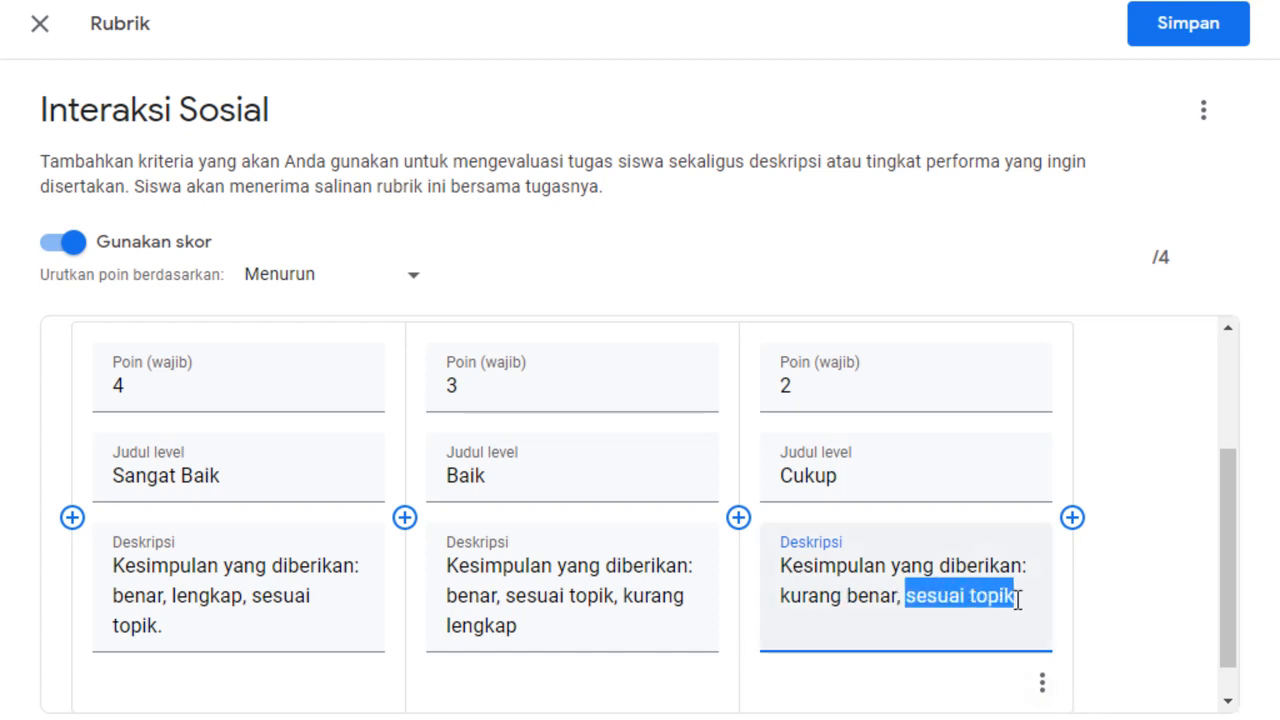
{"action": "key", "text": "BackSpace"}
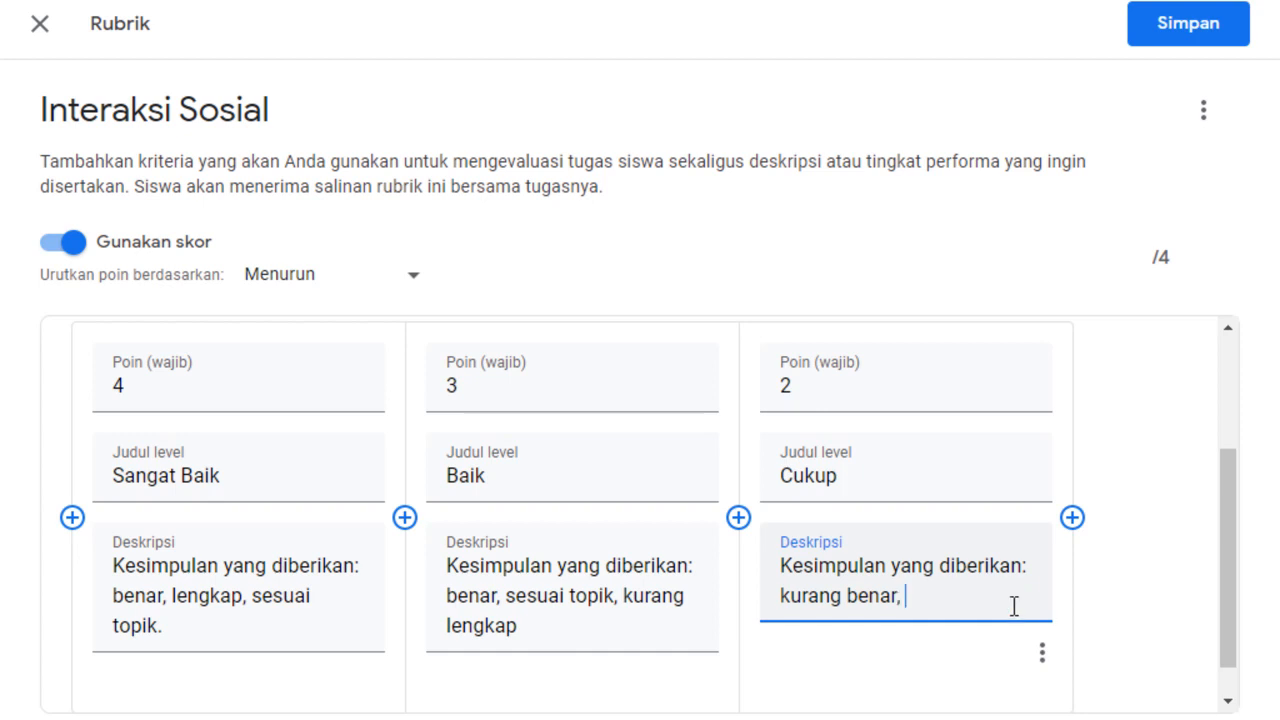
{"action": "left_click", "coordinate": [1035, 569]}
{"action": "key", "text": "ctrl+v"}
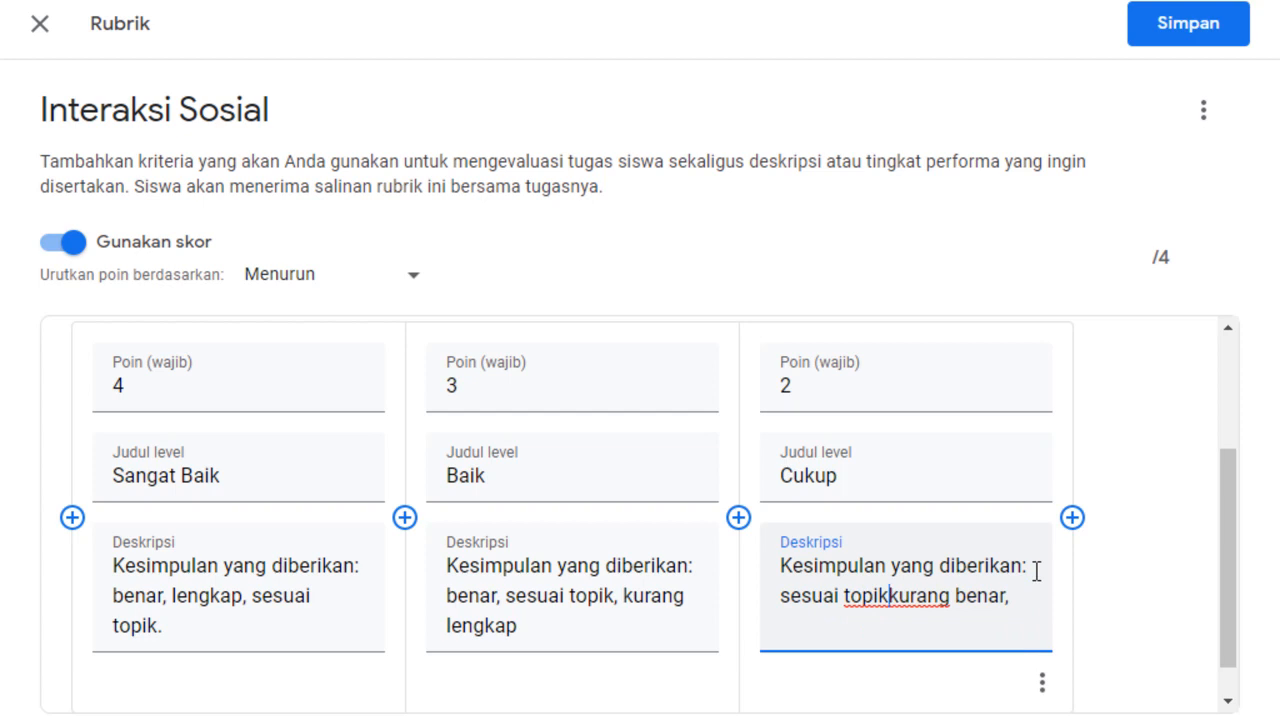
{"action": "type", "text": ","}
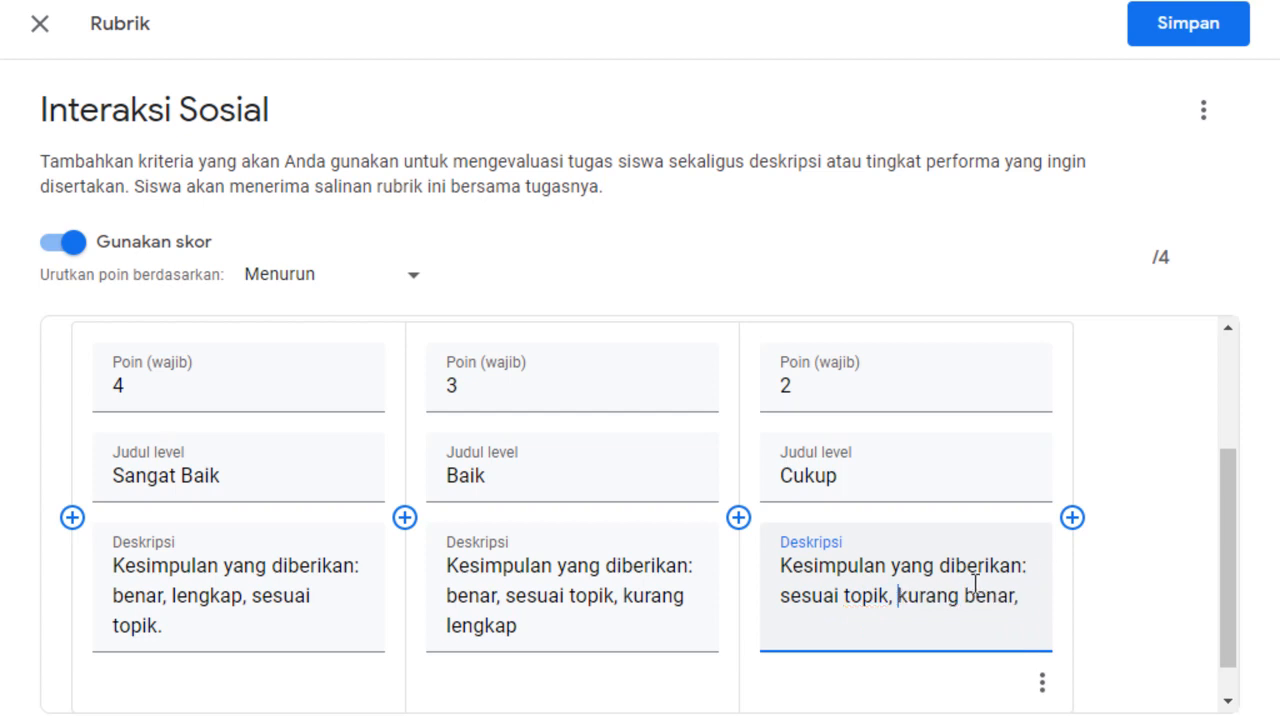
{"action": "left_click", "coordinate": [1046, 596]}
{"action": "key", "text": "BackSpace"}
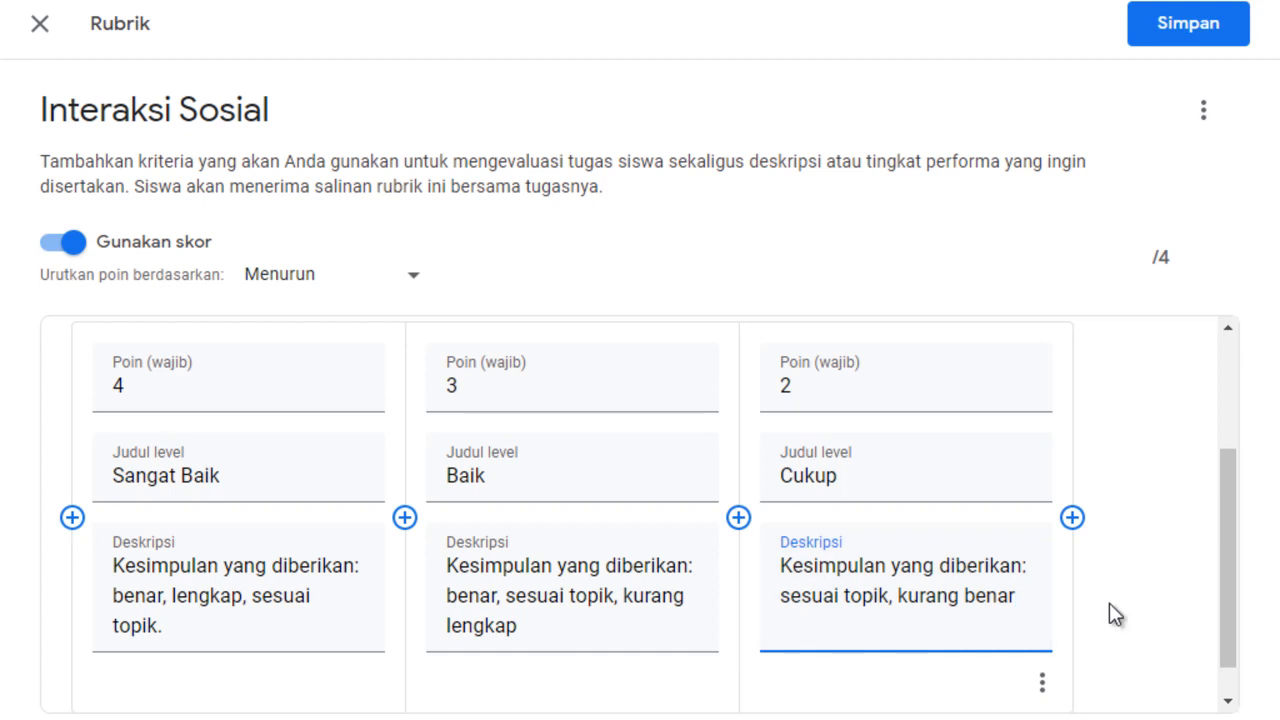
Add a fourth level after Cukup, worth 1 point and titled "Kurang".
{"action": "left_click", "coordinate": [1072, 518]}
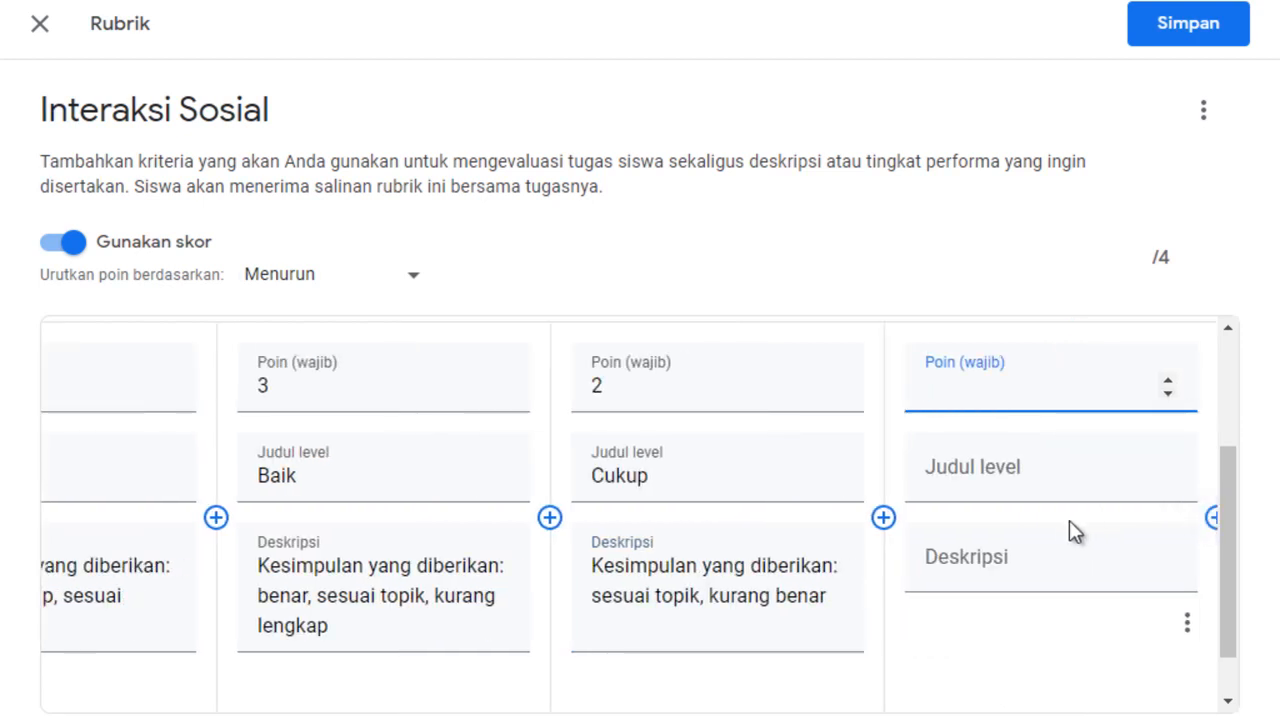
{"action": "type", "text": "1"}
{"action": "left_click", "coordinate": [943, 466]}
{"action": "type", "text": "Ku"}
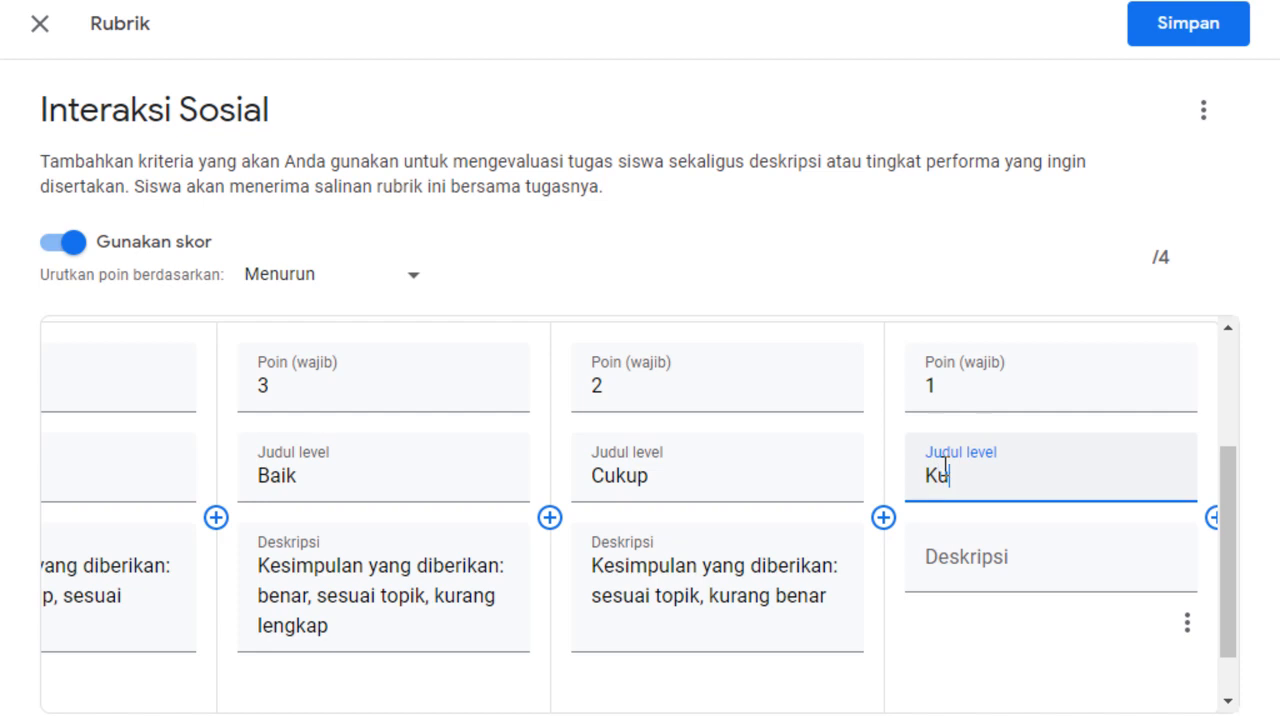
{"action": "type", "text": "rang"}
{"action": "left_click", "coordinate": [950, 568]}
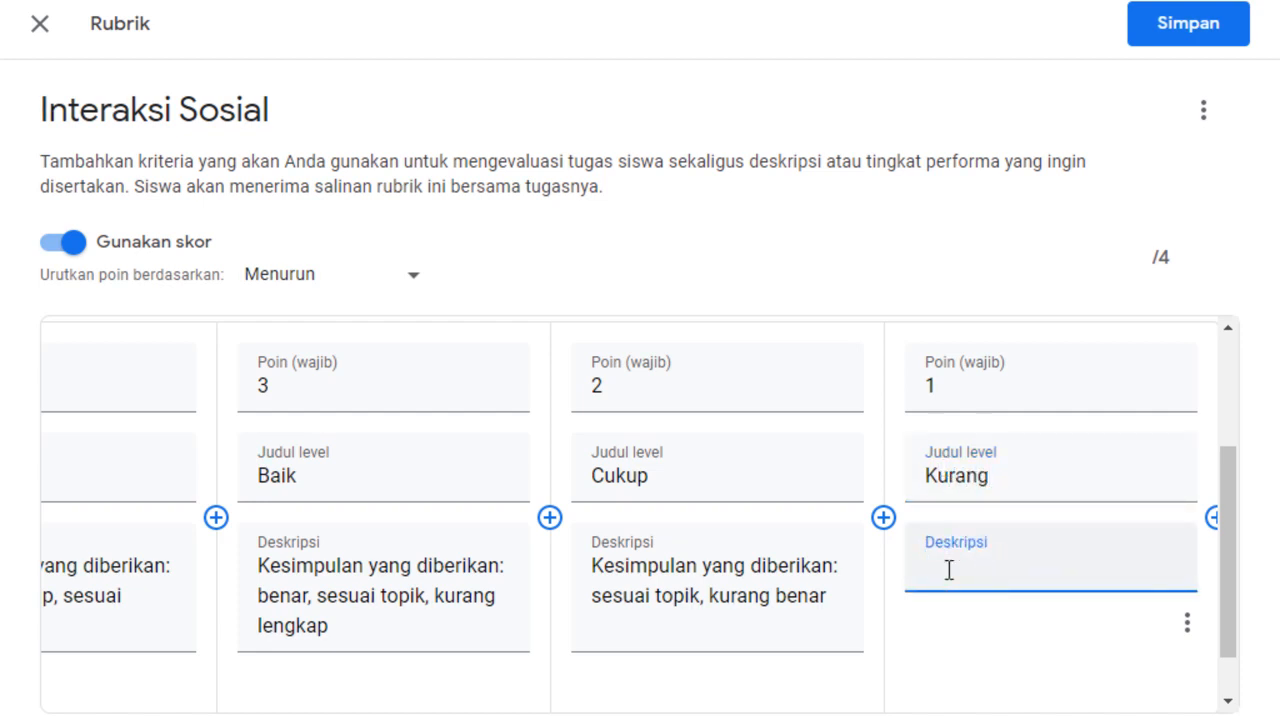
{"action": "key", "text": "ctrl+v"}
{"action": "left_click_drag", "start_coordinate": [1046, 568], "coordinate": [863, 563]}
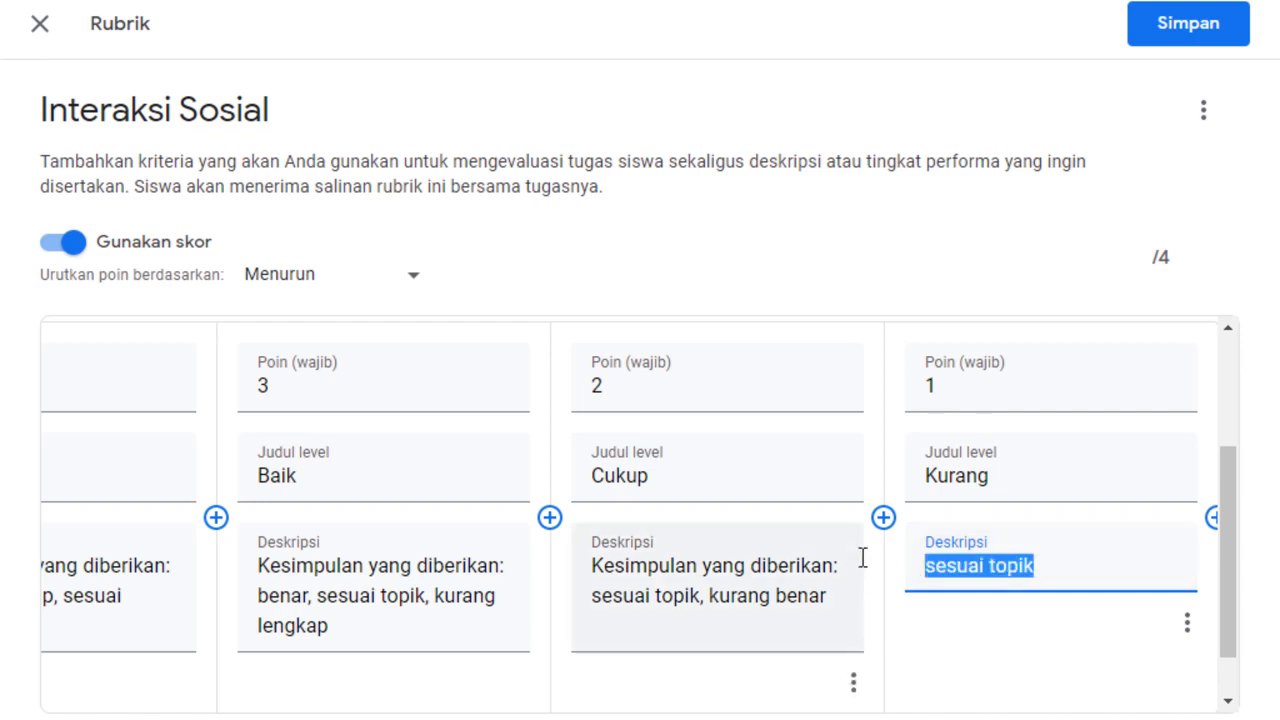
{"action": "key", "text": "BackSpace"}
Copy the Cukup description into the Kurang level and edit it to "Kesimpulan yang diberikan: tidak sesuai topik".
{"action": "left_click_drag", "start_coordinate": [836, 605], "coordinate": [578, 580]}
{"action": "key", "text": "ctrl+c"}
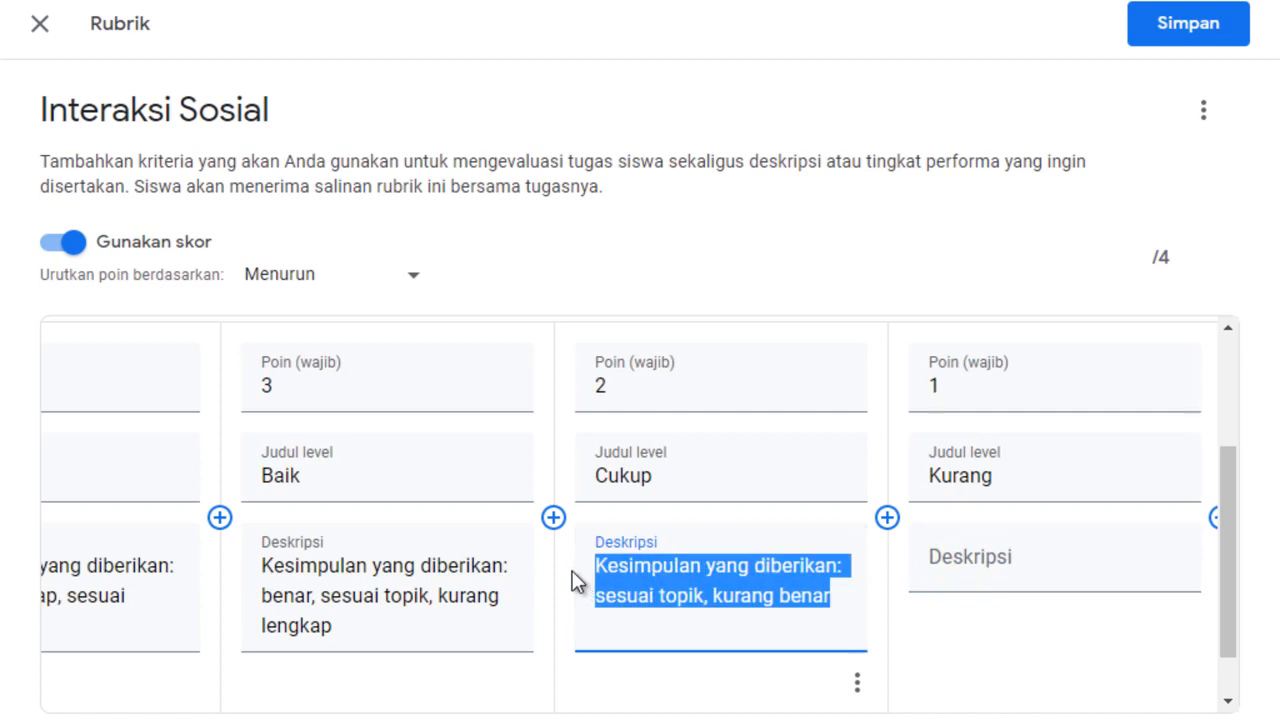
{"action": "left_click", "coordinate": [953, 570]}
{"action": "key", "text": "ctrl+v"}
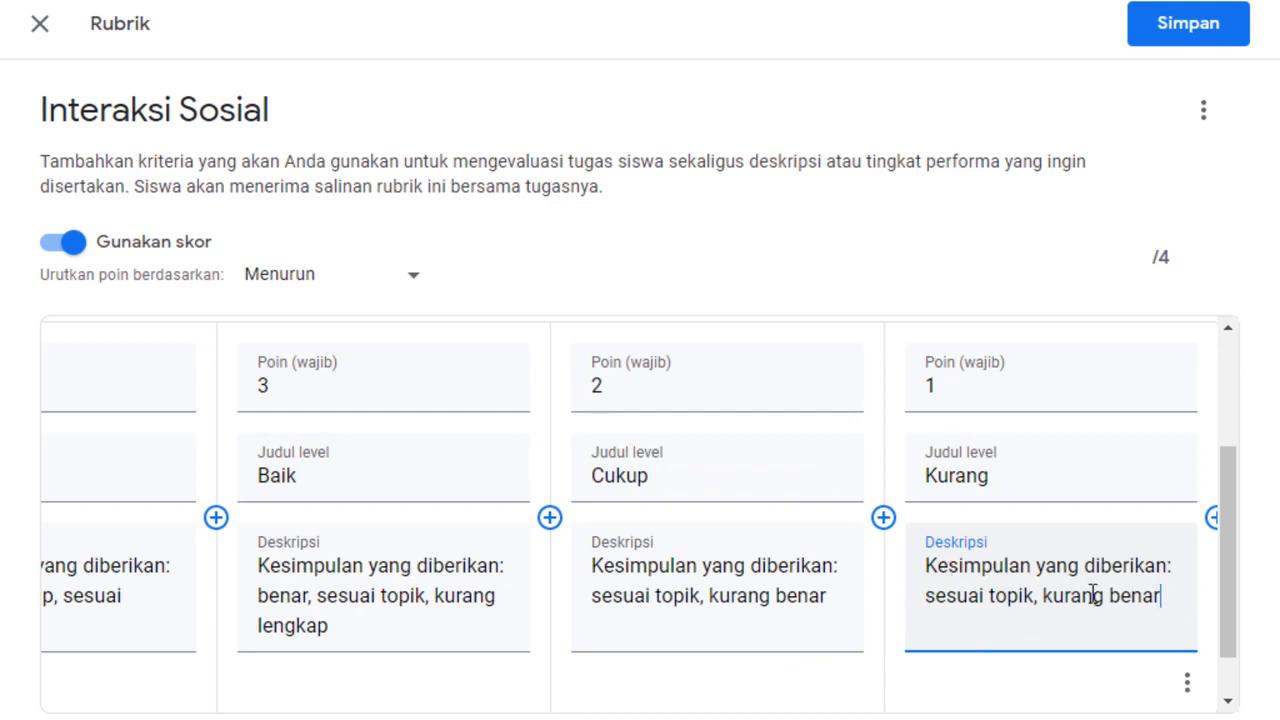
{"action": "left_click", "coordinate": [927, 598]}
{"action": "type", "text": "tidak"}
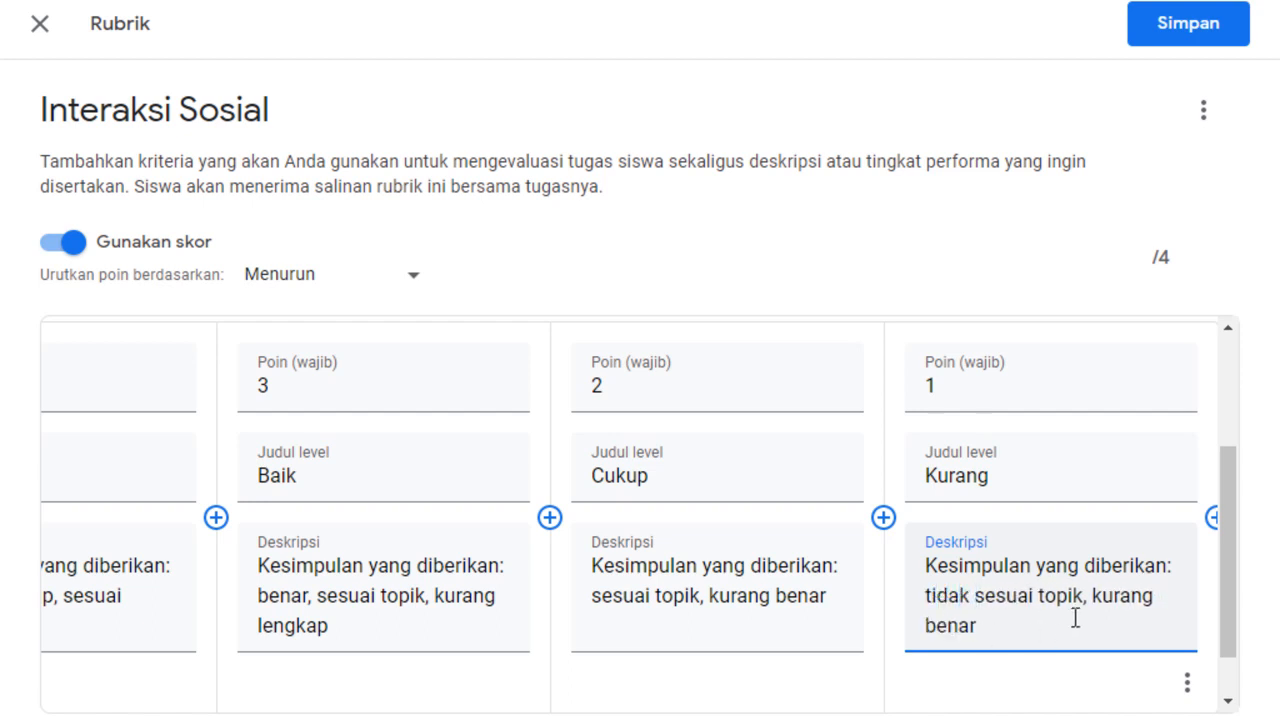
{"action": "left_click_drag", "start_coordinate": [1087, 597], "coordinate": [1104, 627]}
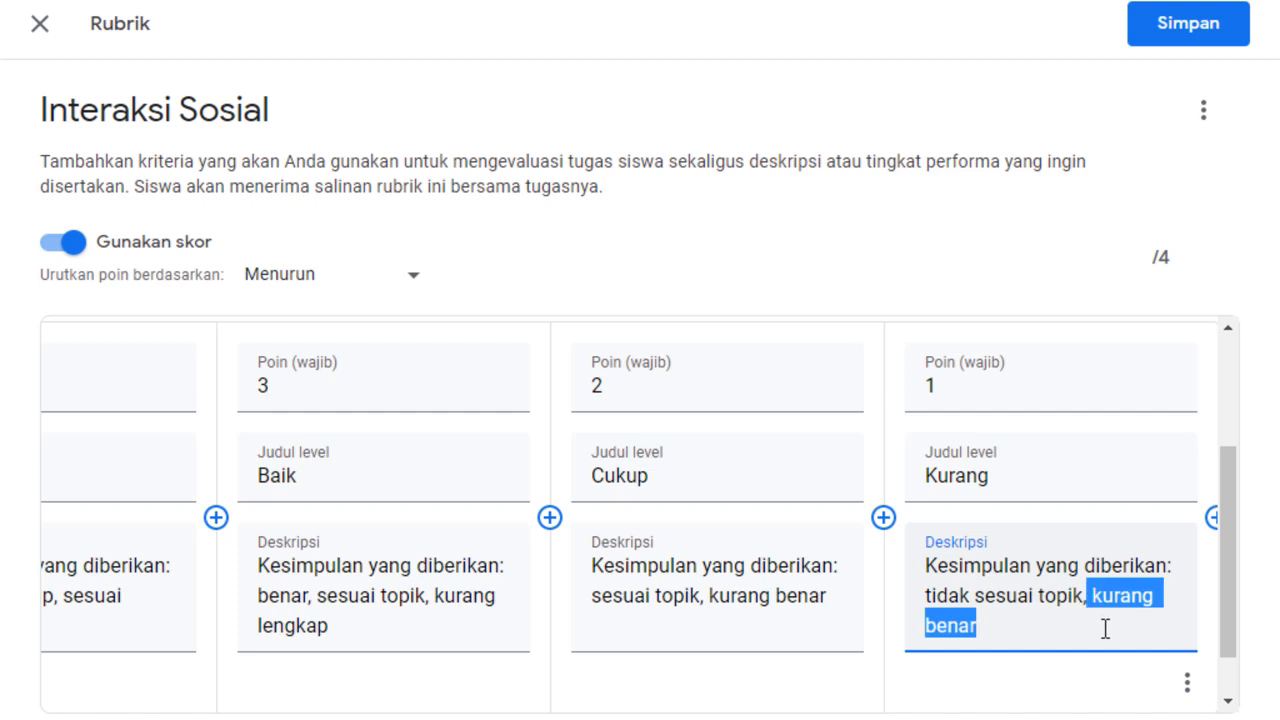
{"action": "key", "text": "BackSpace"}
{"action": "key", "text": "BackSpace"}
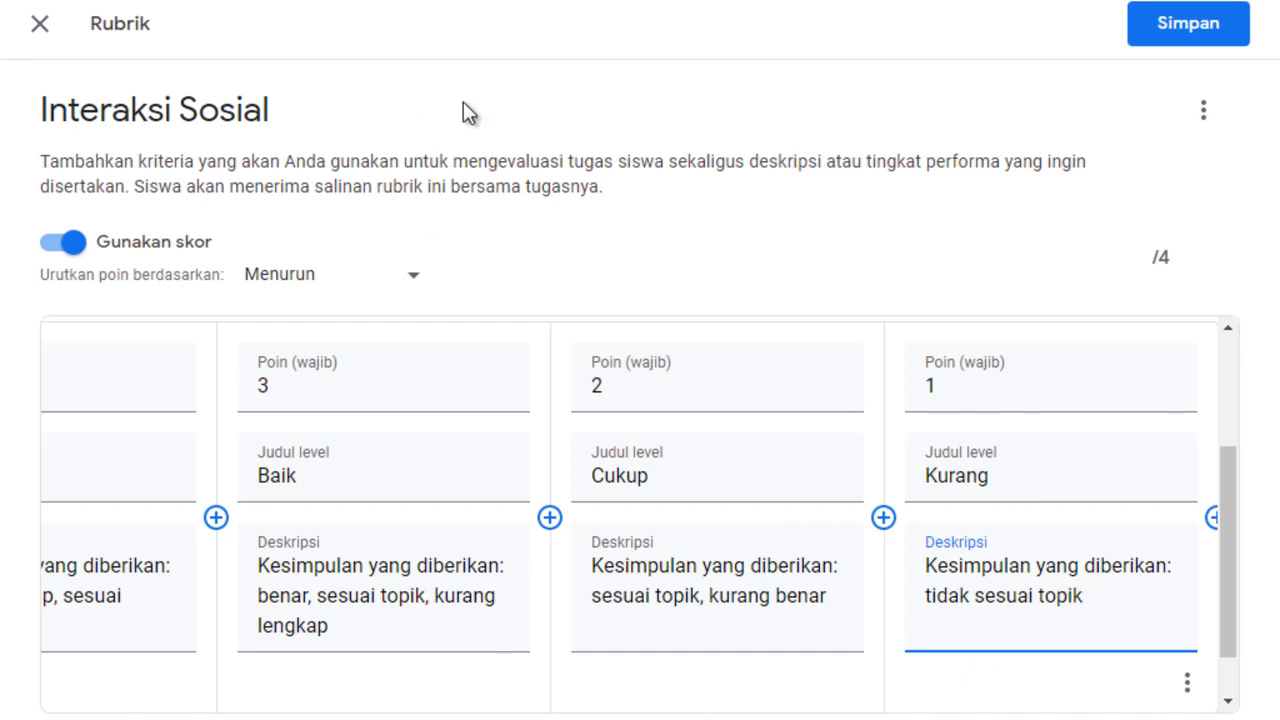
Save the rubric and assign the Interaksi Sosial assignment to the class.
{"action": "left_click", "coordinate": [1183, 33]}
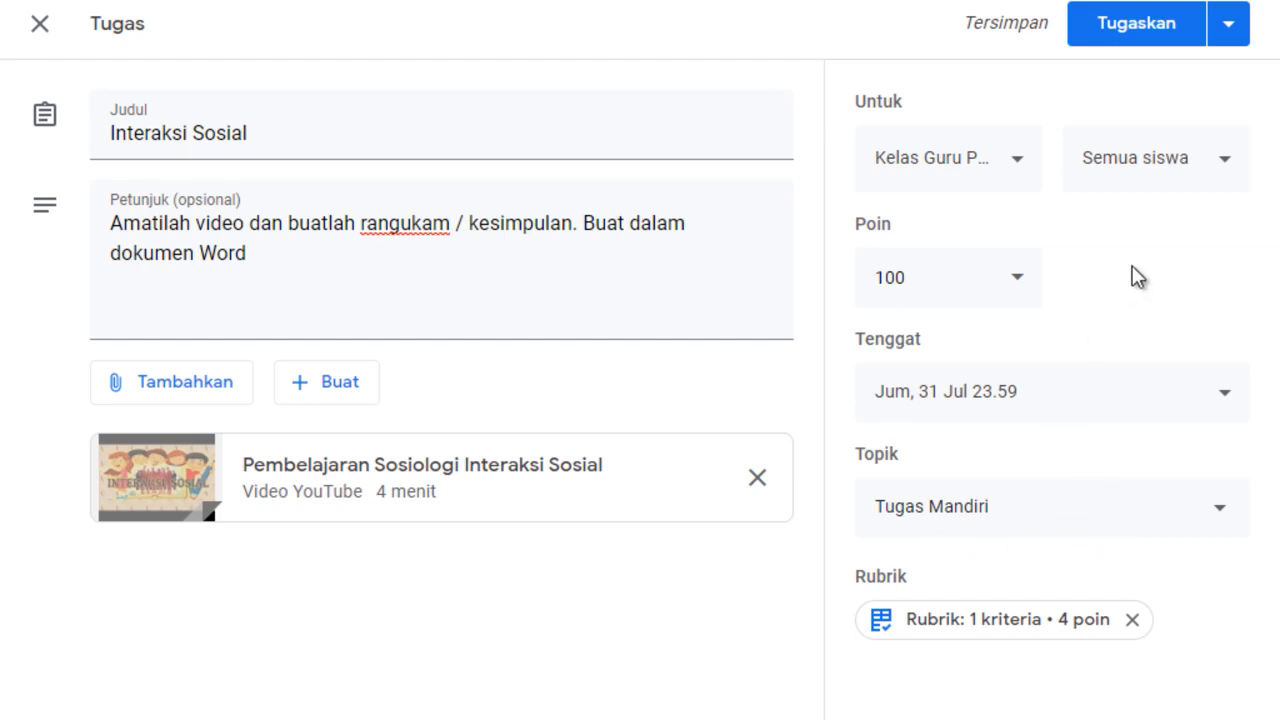
{"action": "left_click", "coordinate": [1132, 33]}
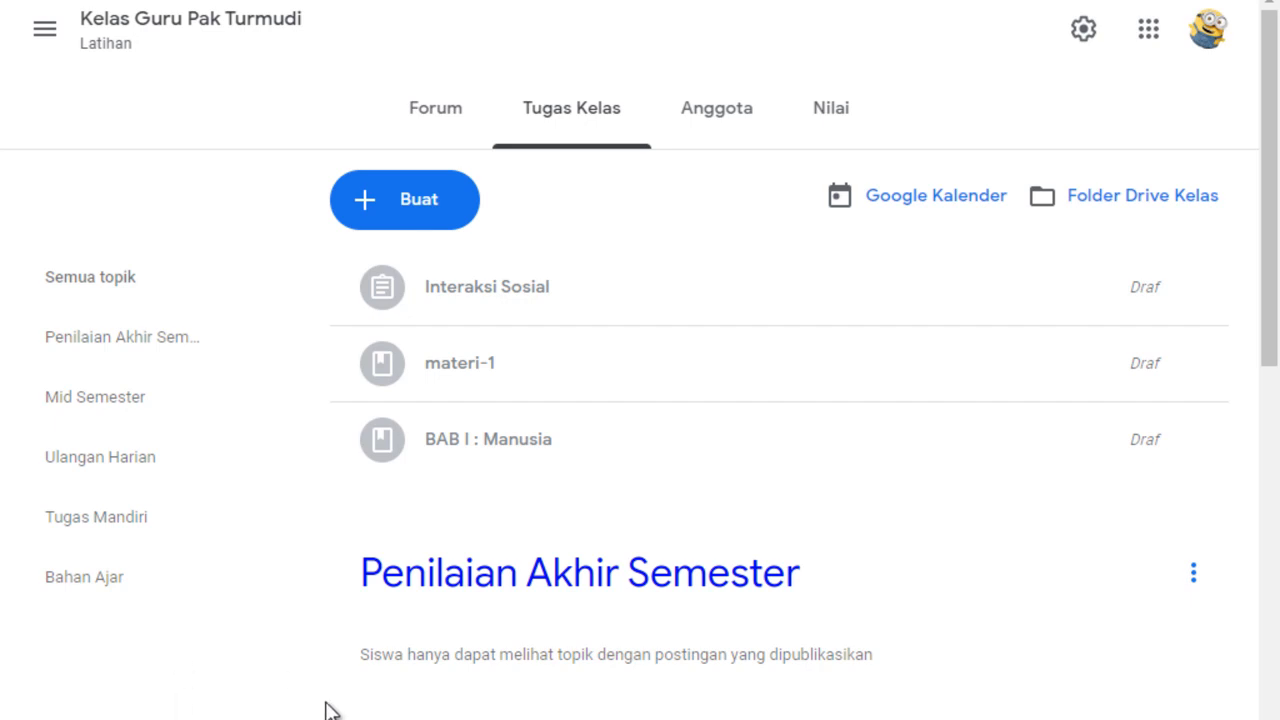
Create another class assignment titled "jkjjhj" with the instructions "klkjkk".
{"action": "left_click", "coordinate": [372, 220]}
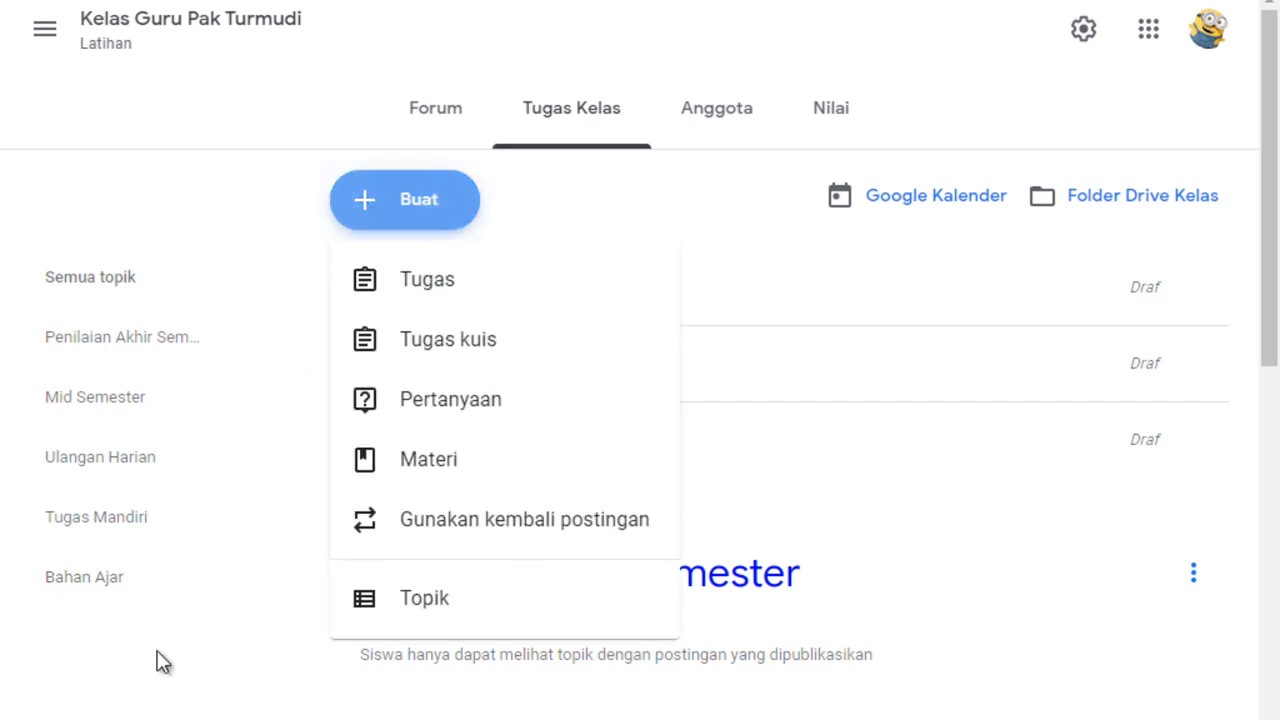
{"action": "left_click", "coordinate": [159, 645]}
{"action": "left_click", "coordinate": [368, 204]}
{"action": "left_click", "coordinate": [447, 287]}
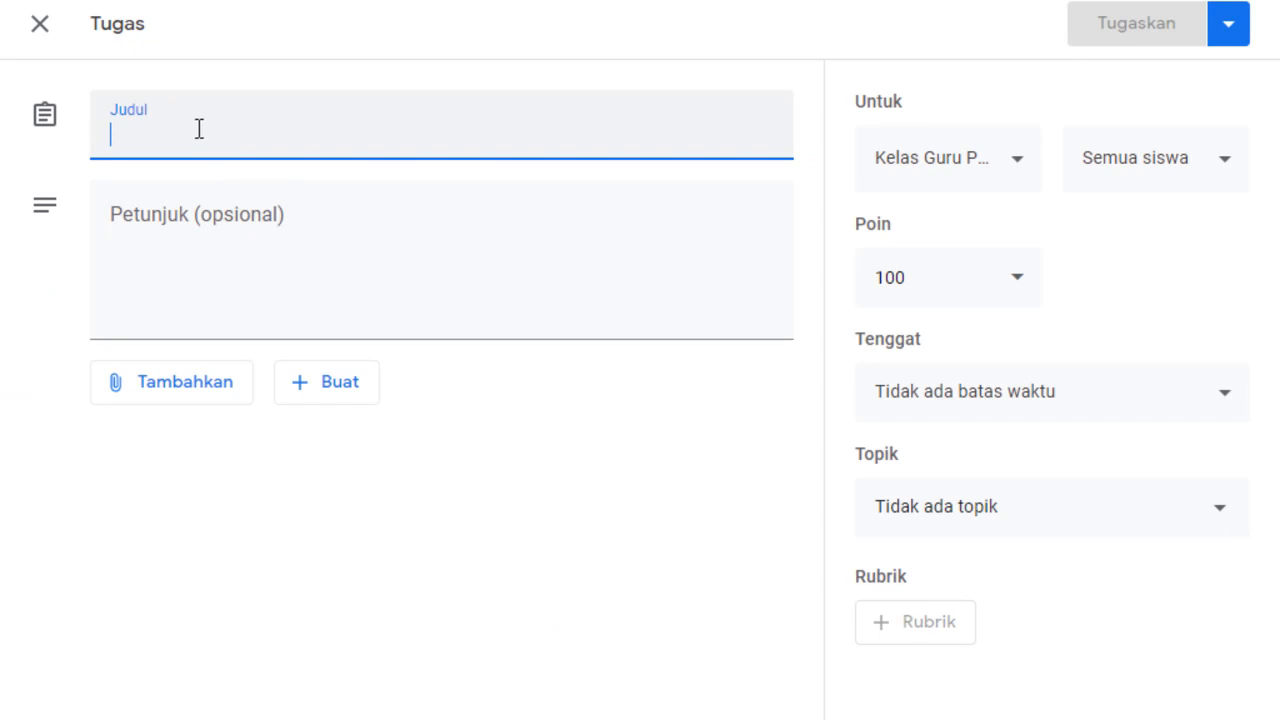
{"action": "type", "text": "jkjjhj"}
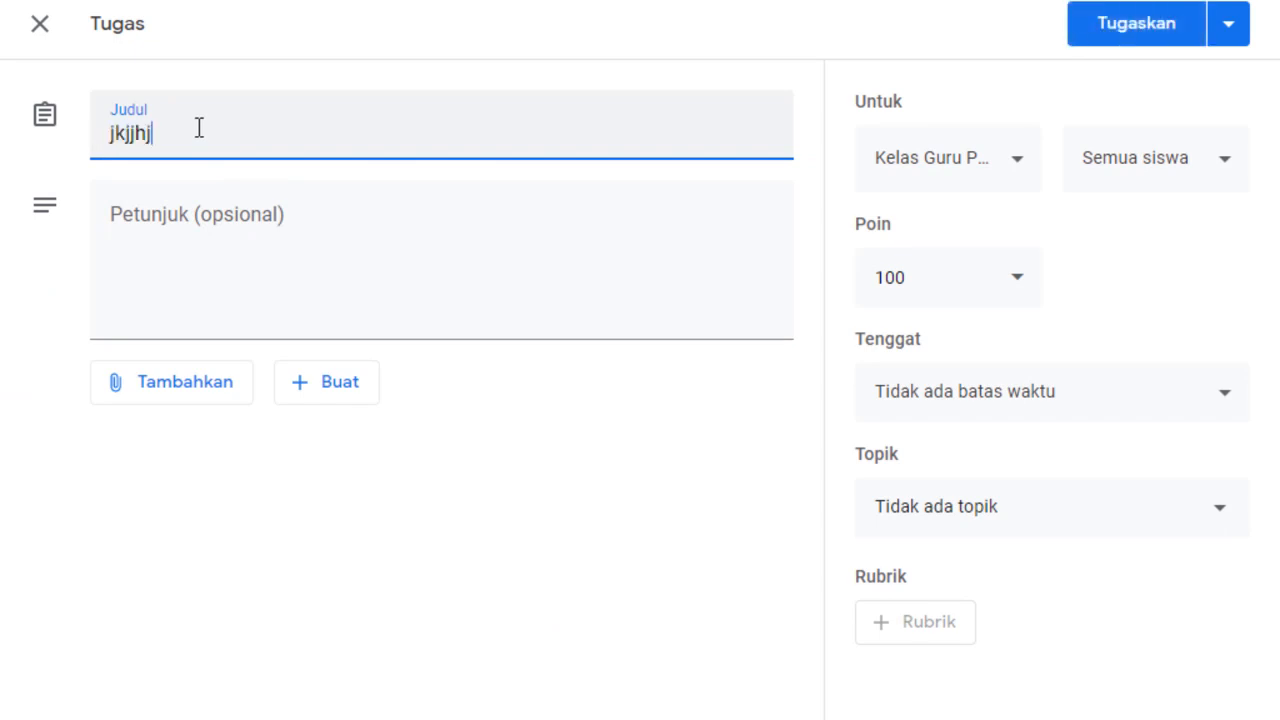
{"action": "left_click", "coordinate": [152, 228]}
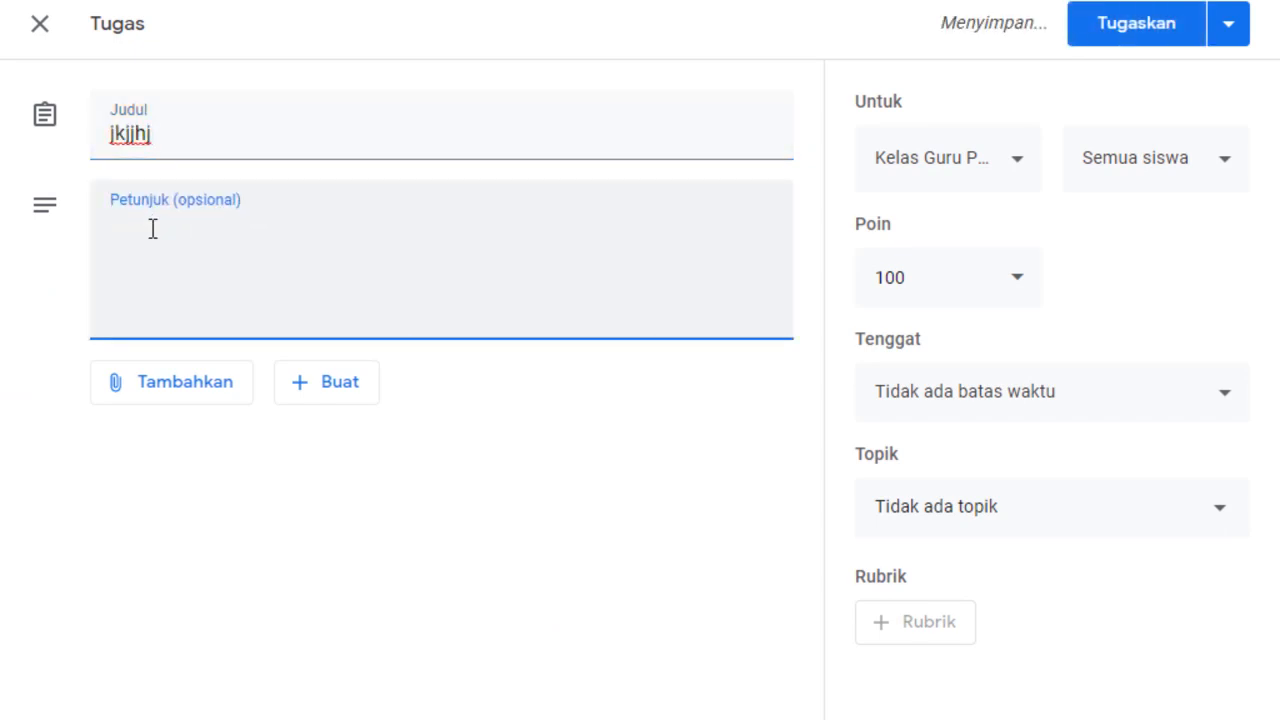
{"action": "type", "text": "klkjkx"}
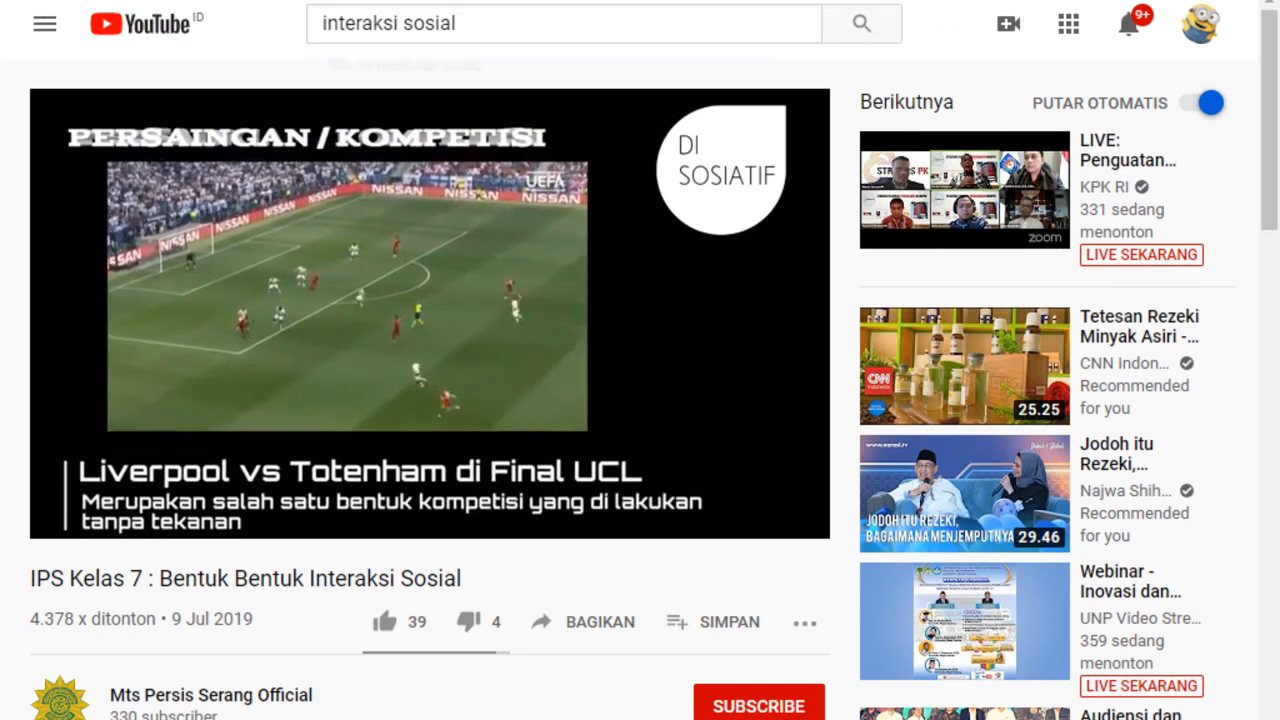
Switch back to the new assignment in Google Classroom and review the sources available for attachments.
{"action": "left_click", "coordinate": [125, 1]}
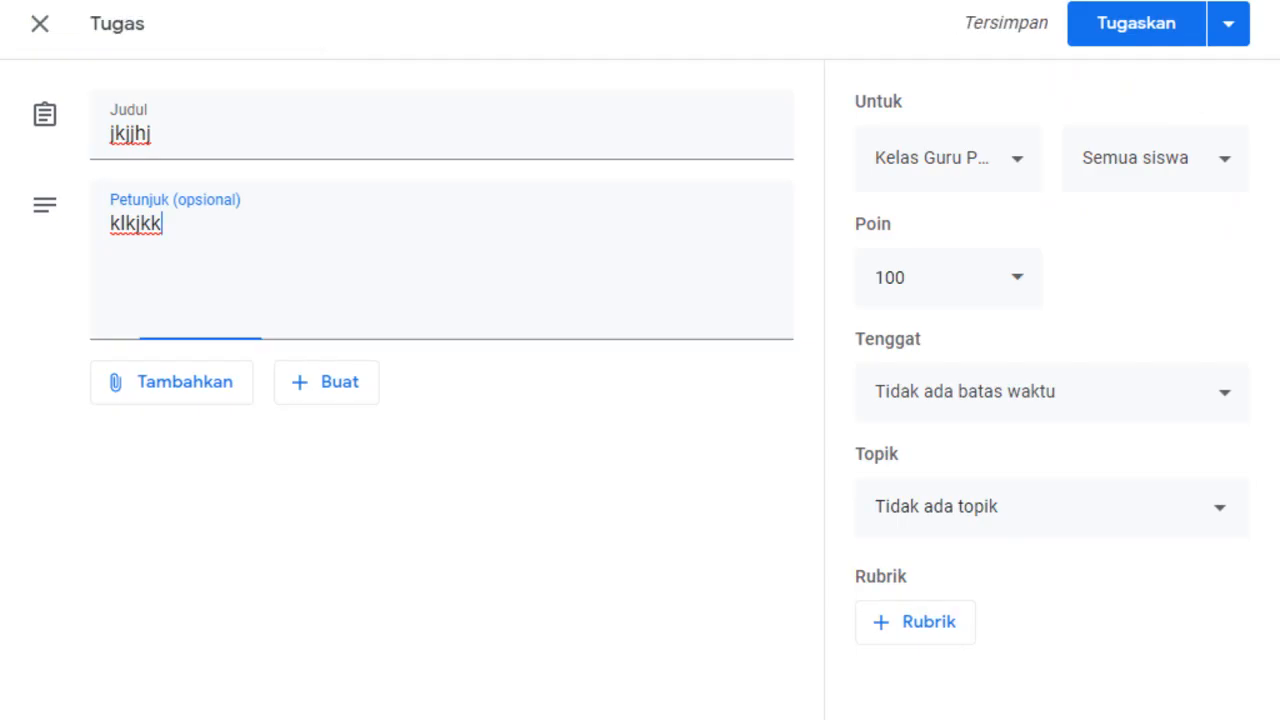
{"action": "left_click", "coordinate": [115, 398]}
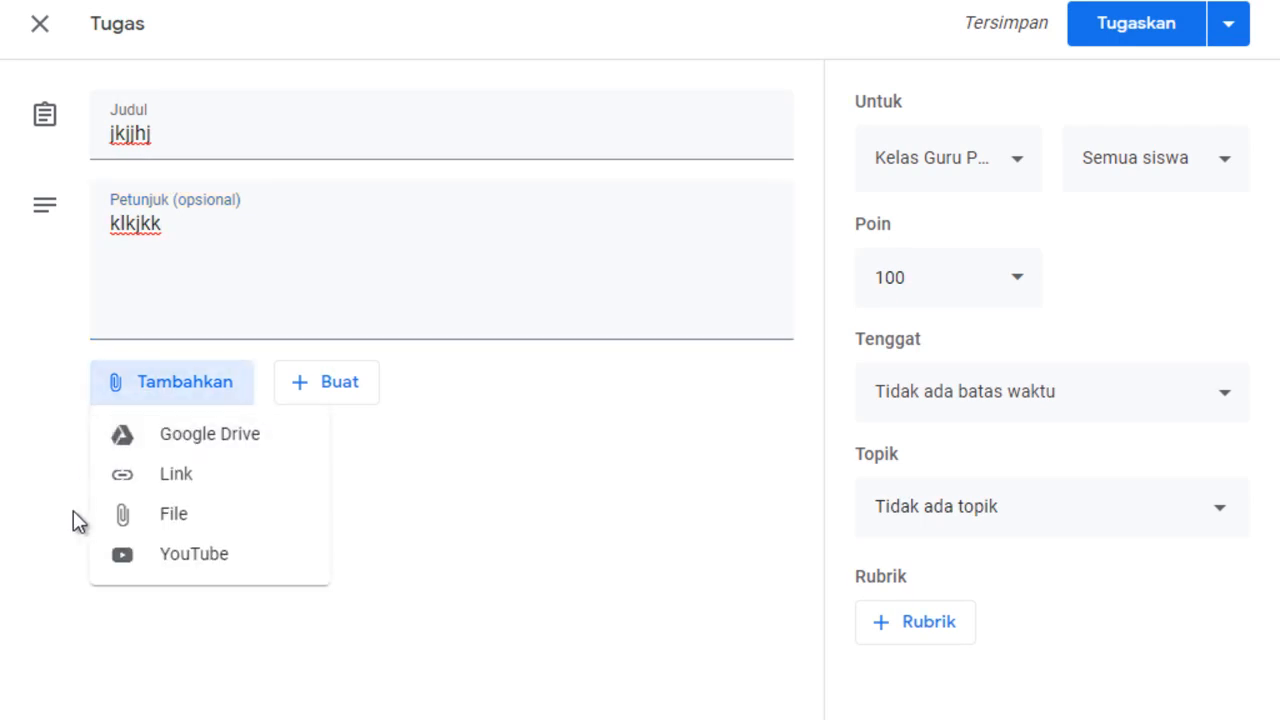
{"action": "left_click", "coordinate": [517, 470]}
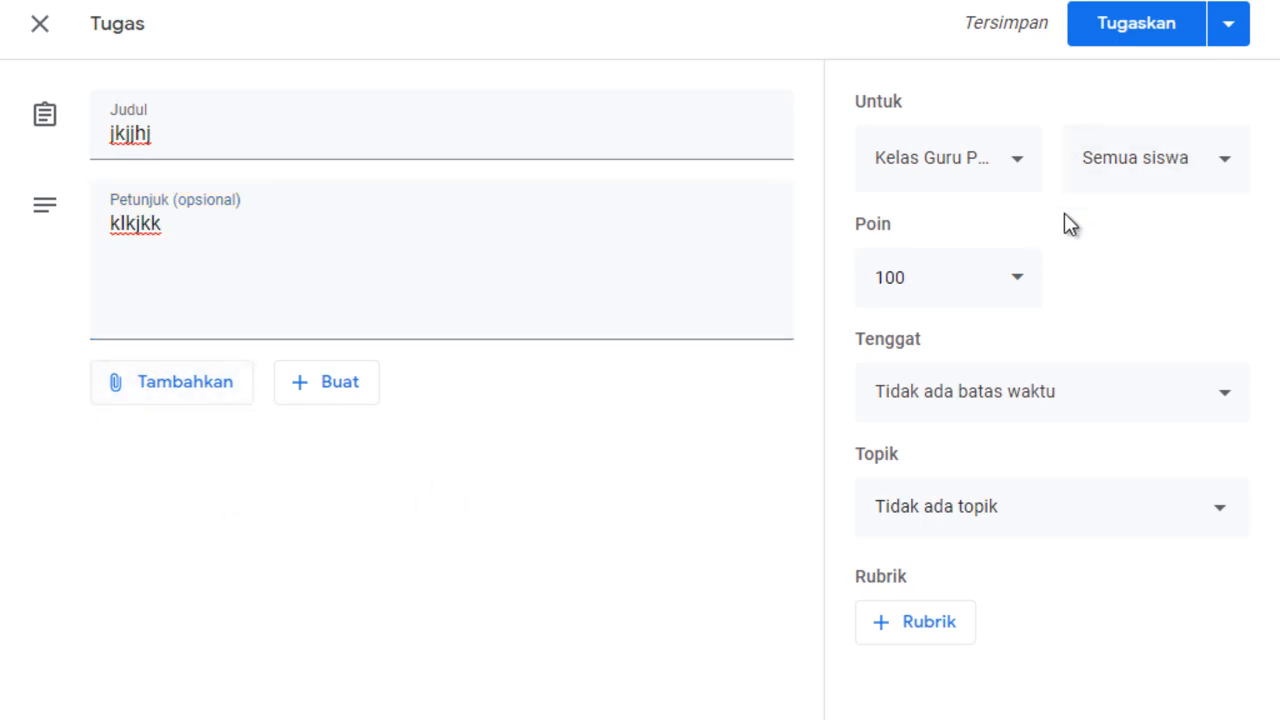
Set the new assignment's due date to 17 Jul 2020 and its topic to Tugas Mandiri.
{"action": "left_click", "coordinate": [1088, 395]}
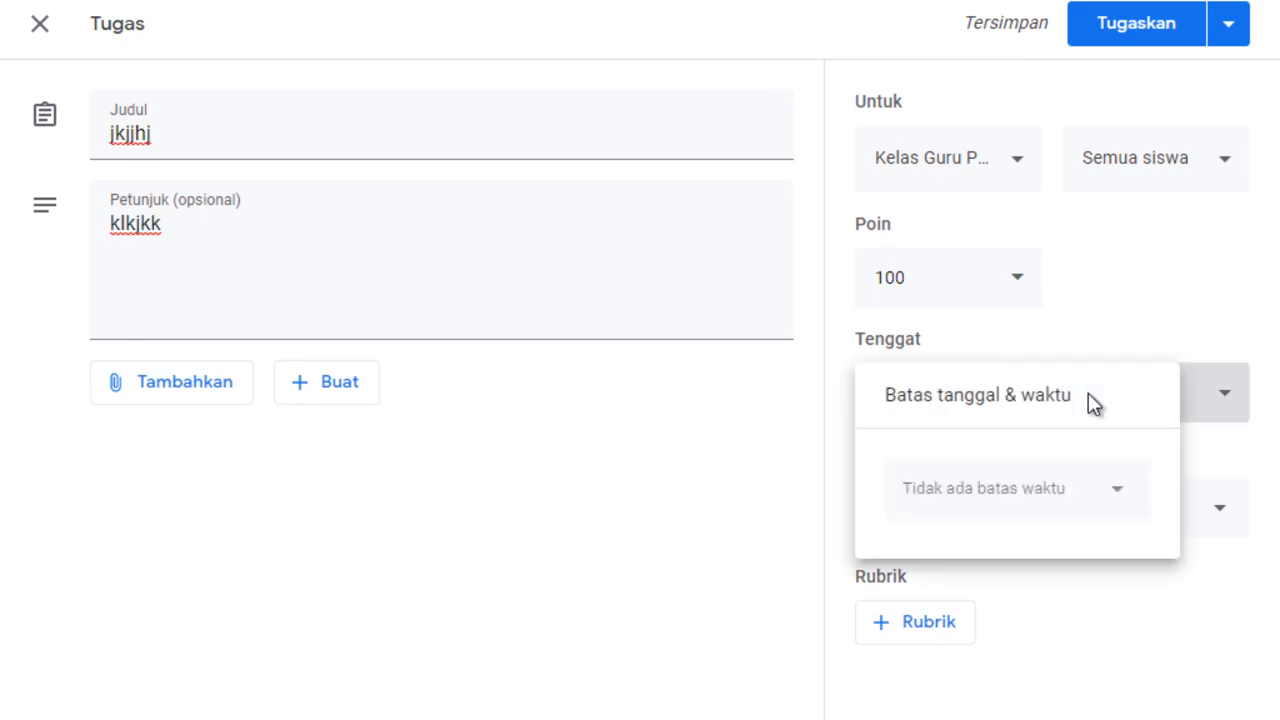
{"action": "left_click", "coordinate": [1012, 487]}
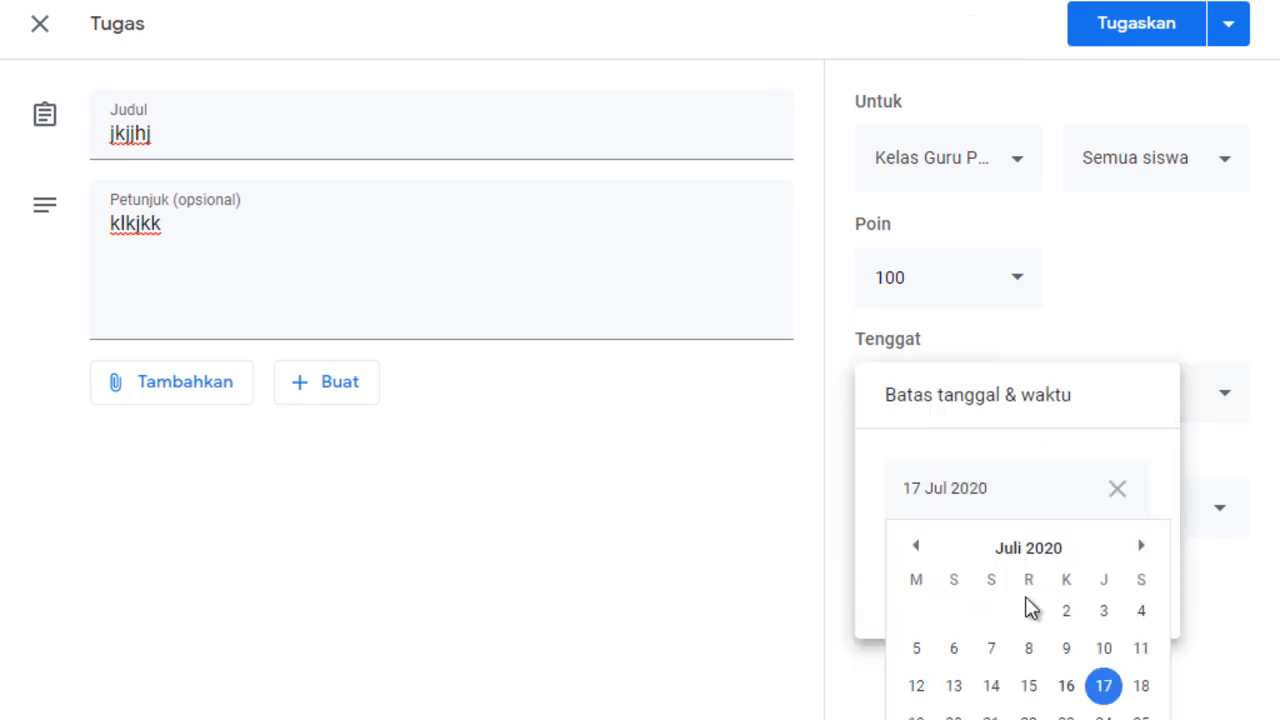
{"action": "left_click", "coordinate": [1201, 716]}
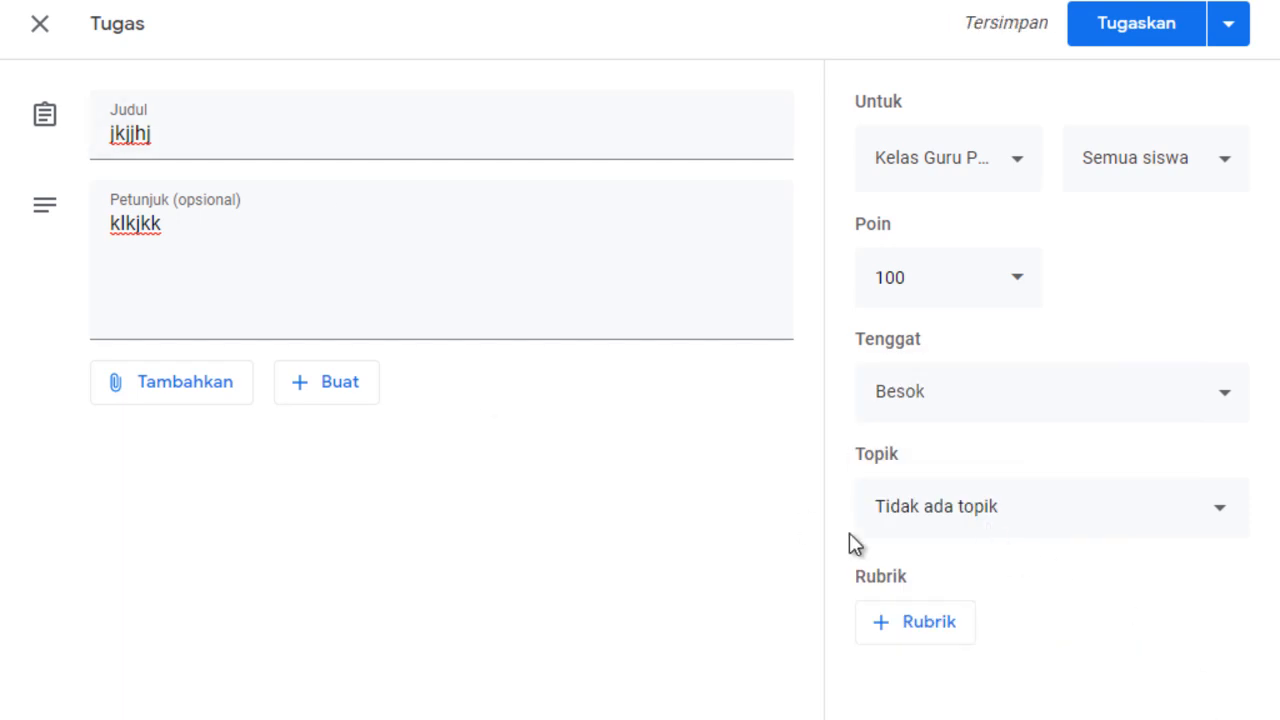
{"action": "left_click", "coordinate": [945, 530]}
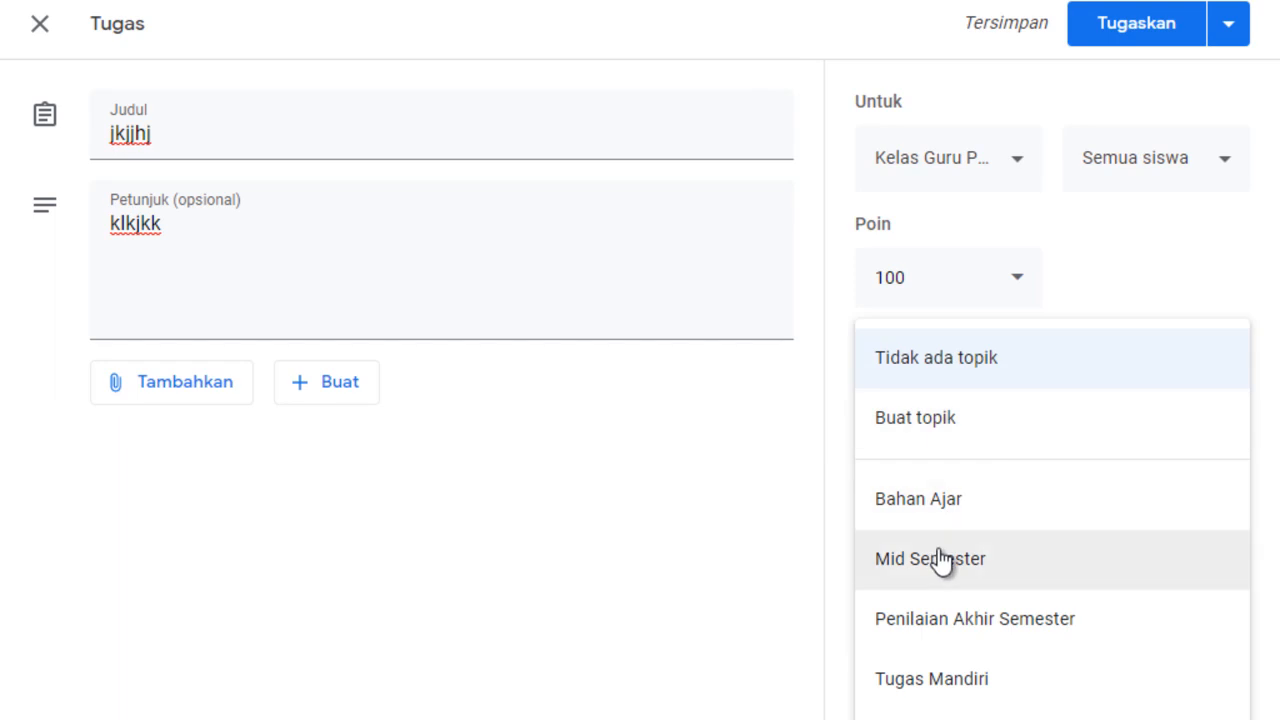
{"action": "left_click", "coordinate": [908, 681]}
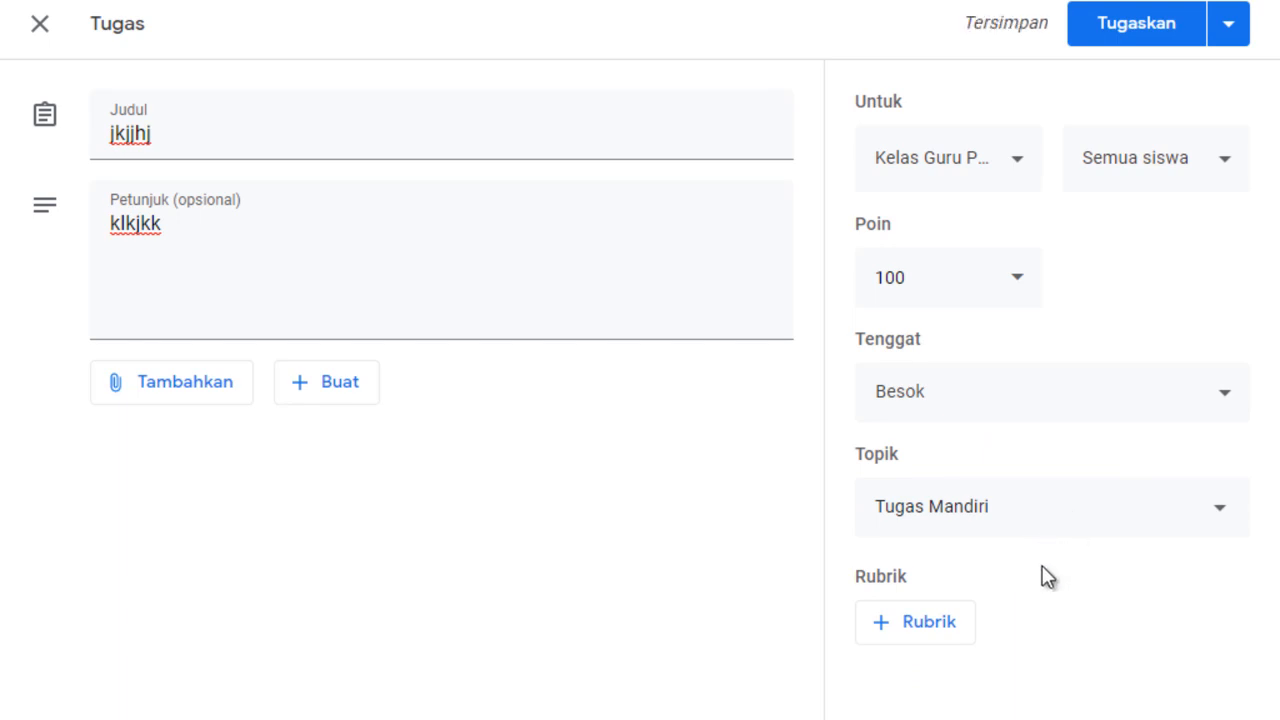
Start a new rubric for the jkjjhj assignment and look over its criterion and level fields.
{"action": "left_click", "coordinate": [888, 638]}
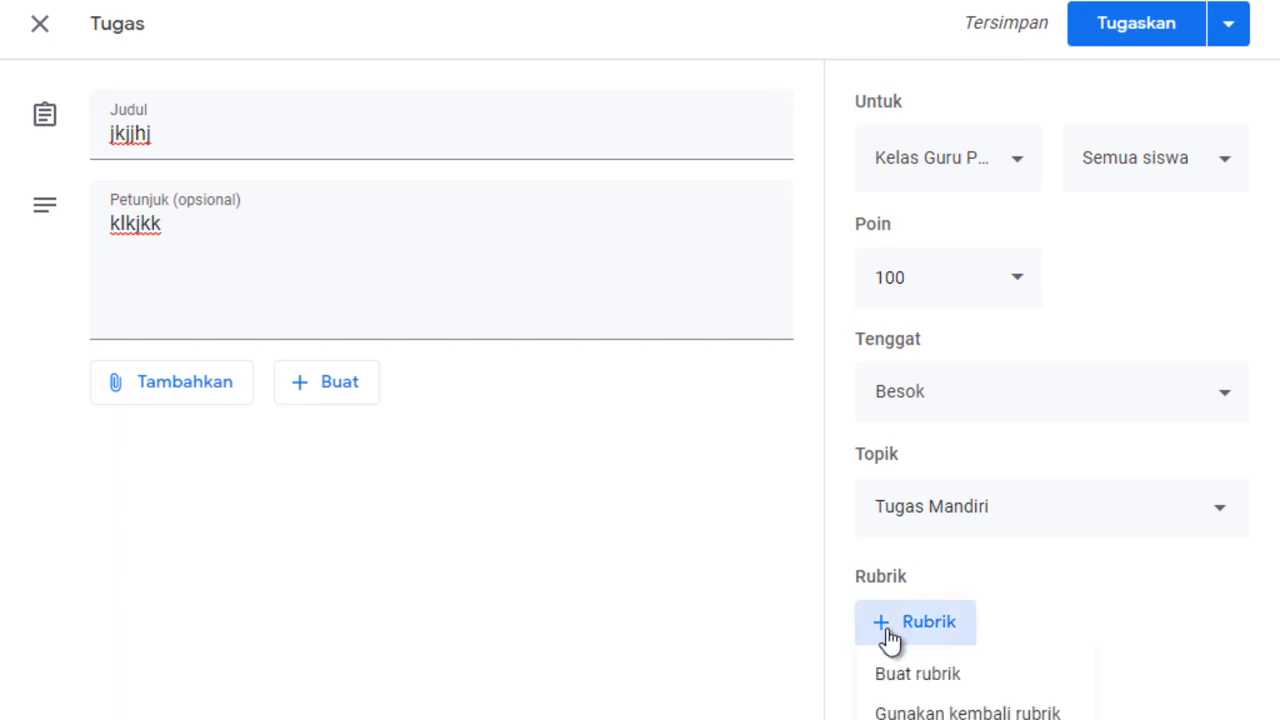
{"action": "left_click", "coordinate": [943, 674]}
{"action": "left_click", "coordinate": [328, 386]}
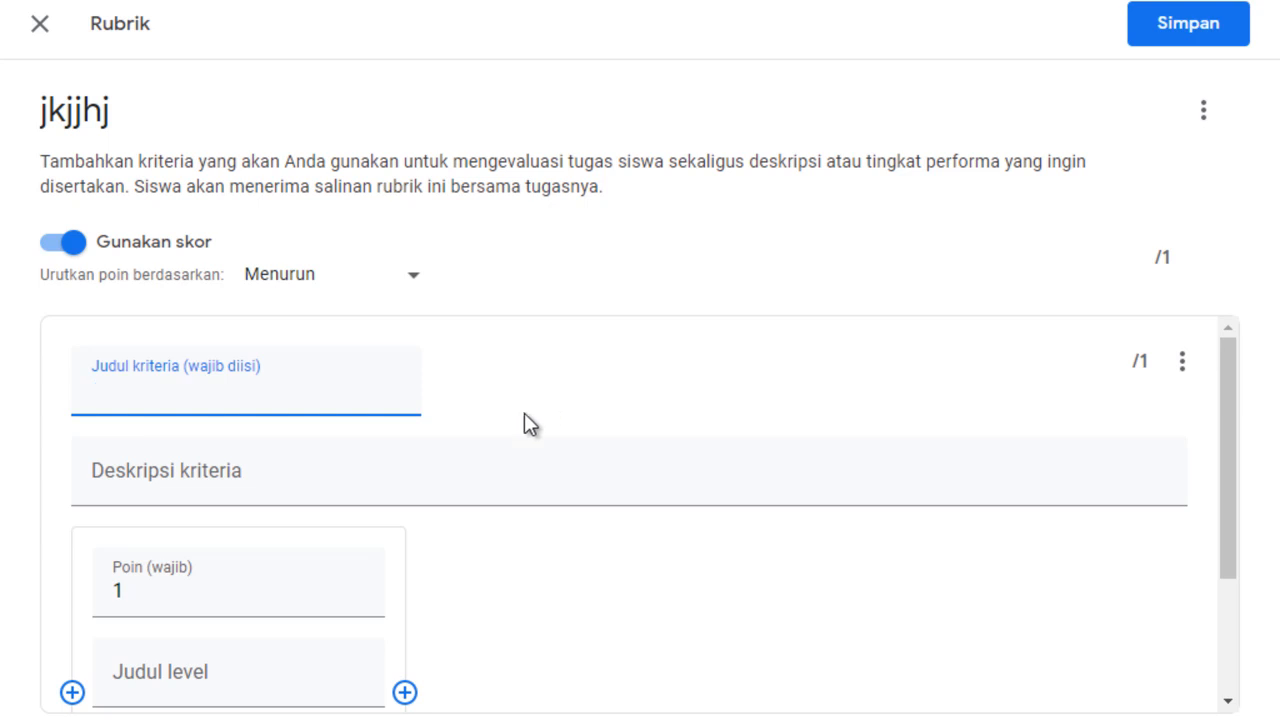
{"action": "left_click", "coordinate": [458, 453]}
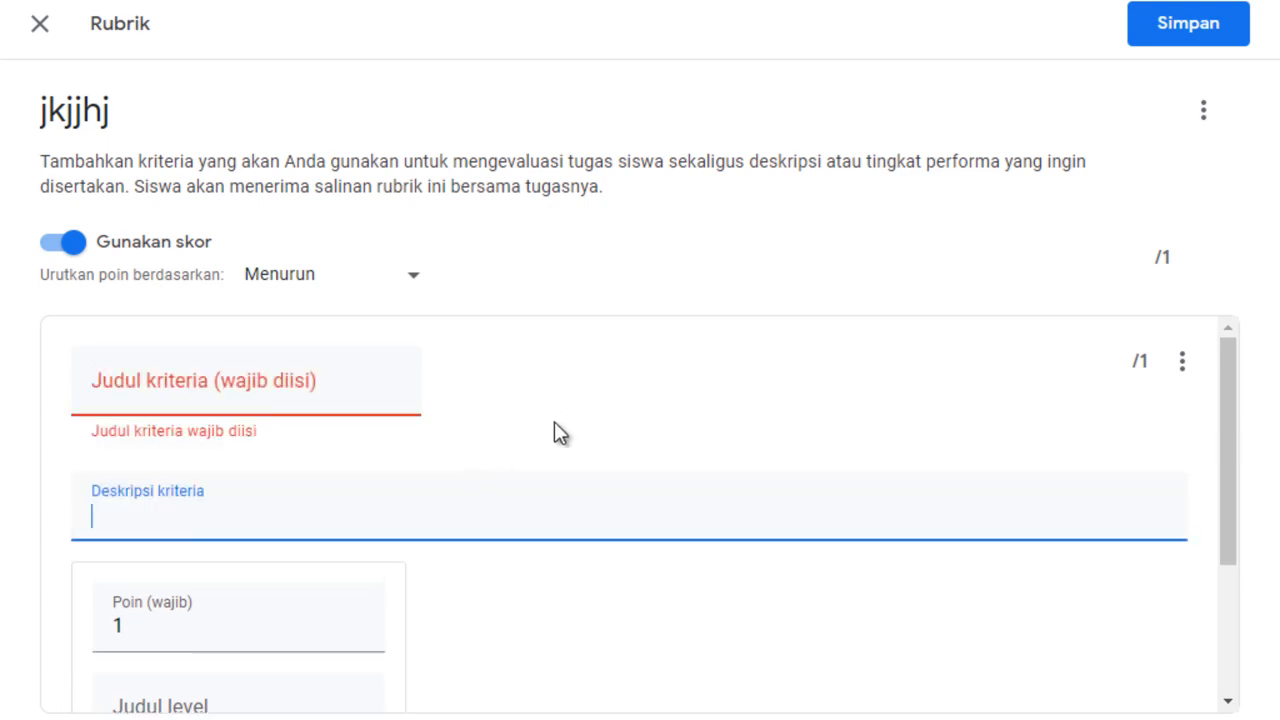
{"action": "scroll", "coordinate": [600, 631], "scroll_direction": "down", "scroll_amount": 3}
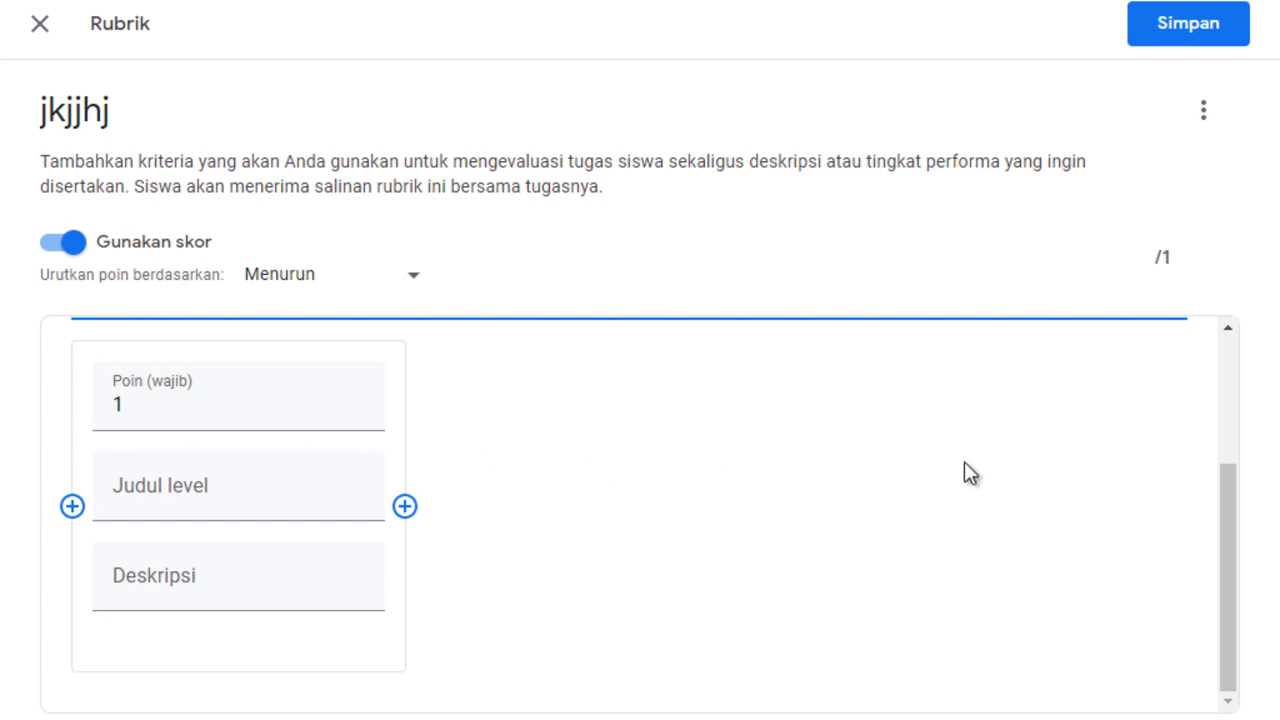
{"action": "scroll", "coordinate": [843, 369], "scroll_direction": "up", "scroll_amount": 3}
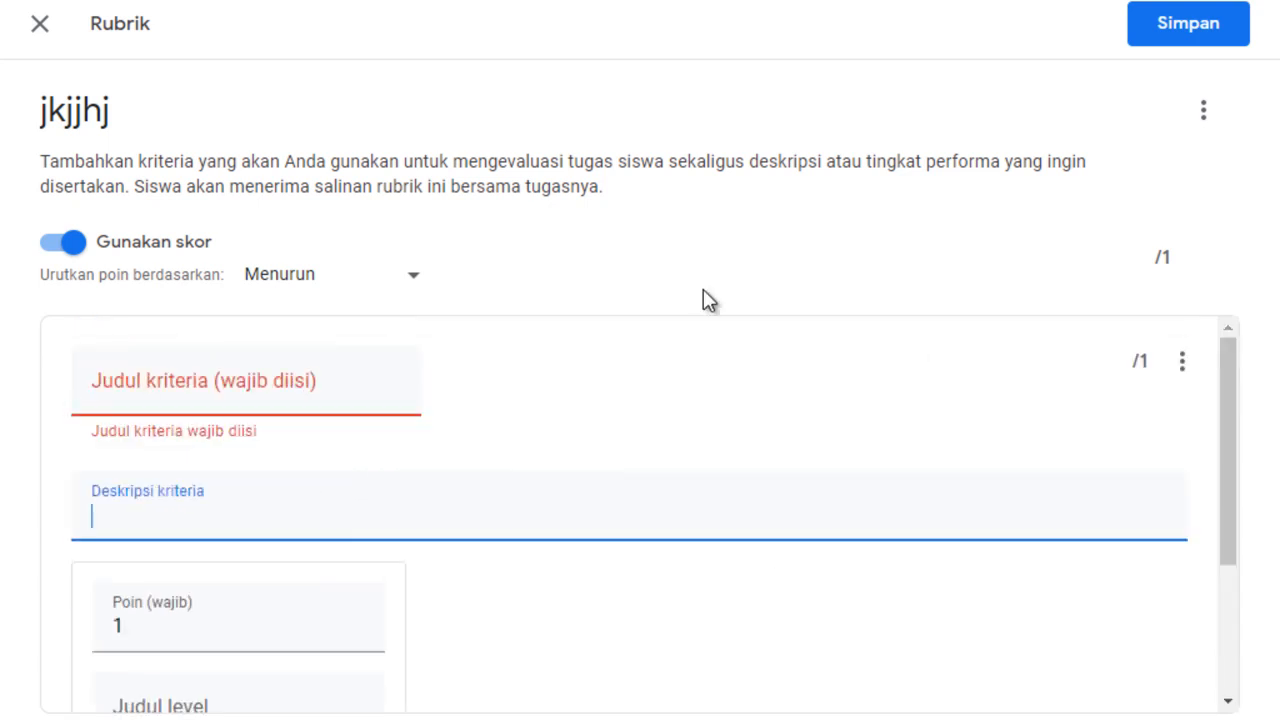
Try the rubric's point sorting order as Naik, then return it to Menurun.
{"action": "left_click", "coordinate": [408, 288]}
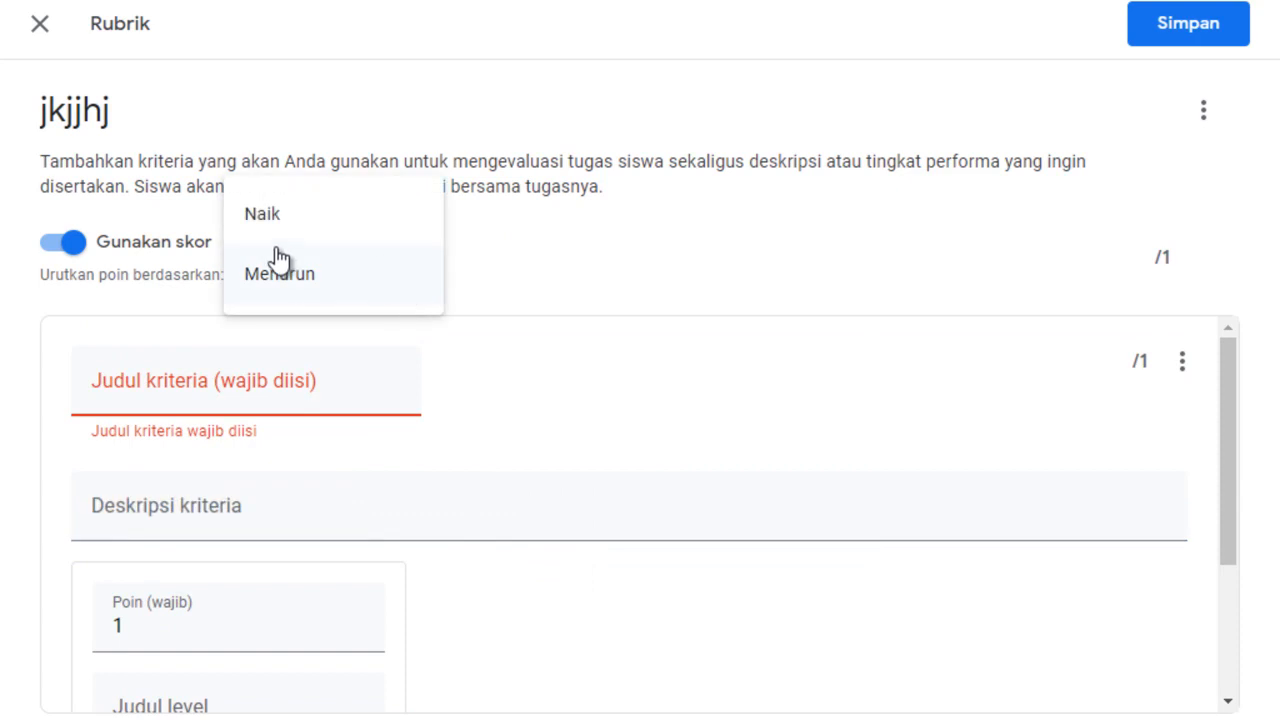
{"action": "left_click", "coordinate": [370, 280]}
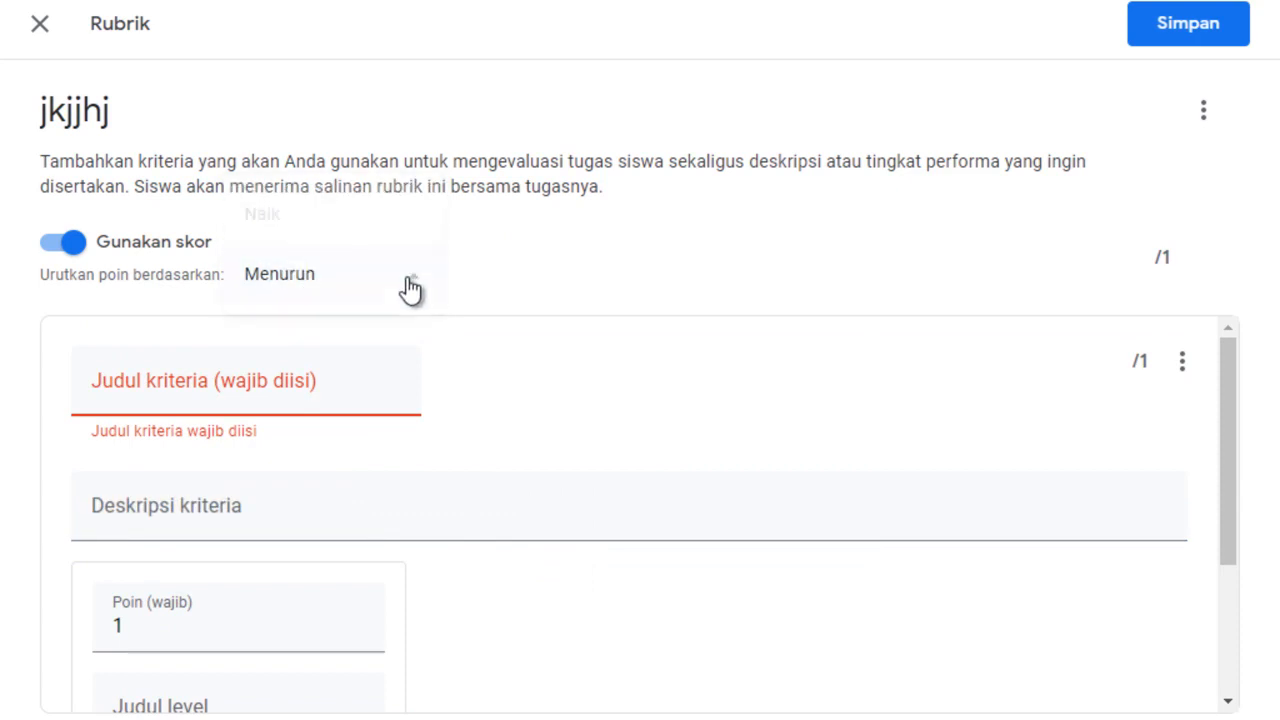
{"action": "left_click", "coordinate": [409, 286]}
{"action": "left_click", "coordinate": [309, 234]}
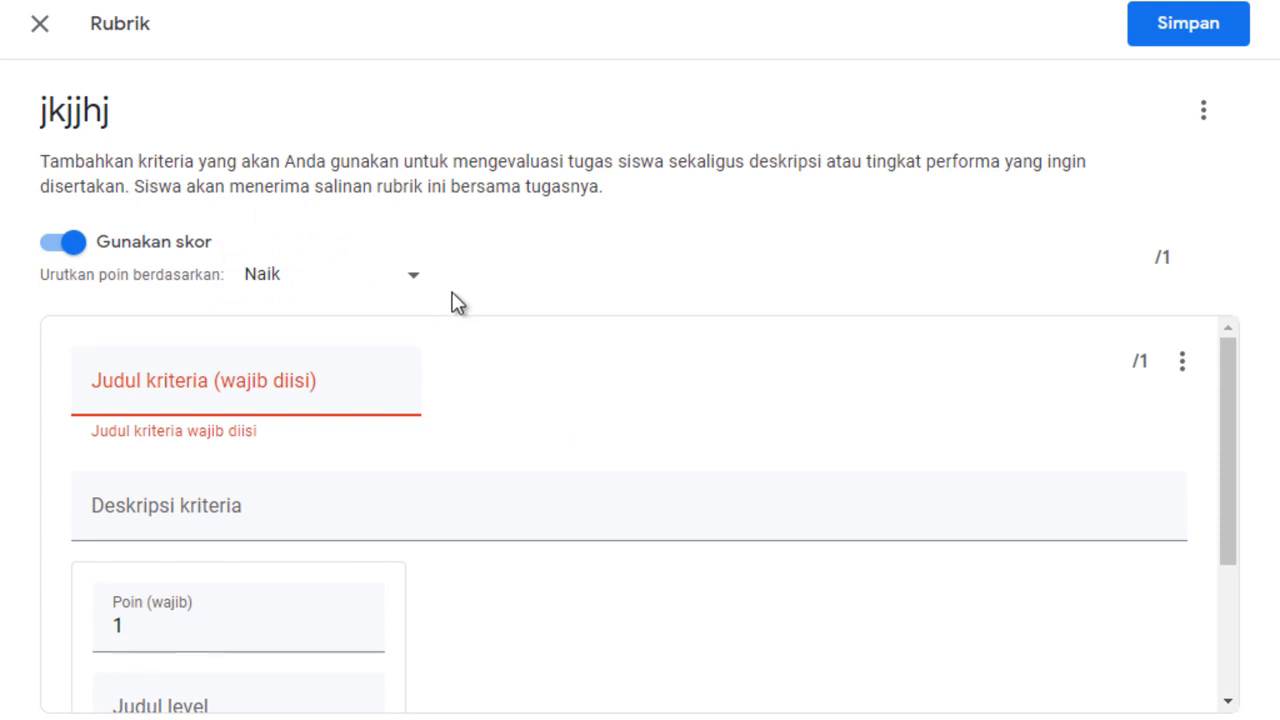
{"action": "left_click", "coordinate": [419, 287]}
{"action": "left_click", "coordinate": [421, 338]}
Discard the unsaved rubric and close the jkjjhj assignment to return to the class work page.
{"action": "left_click", "coordinate": [56, 26]}
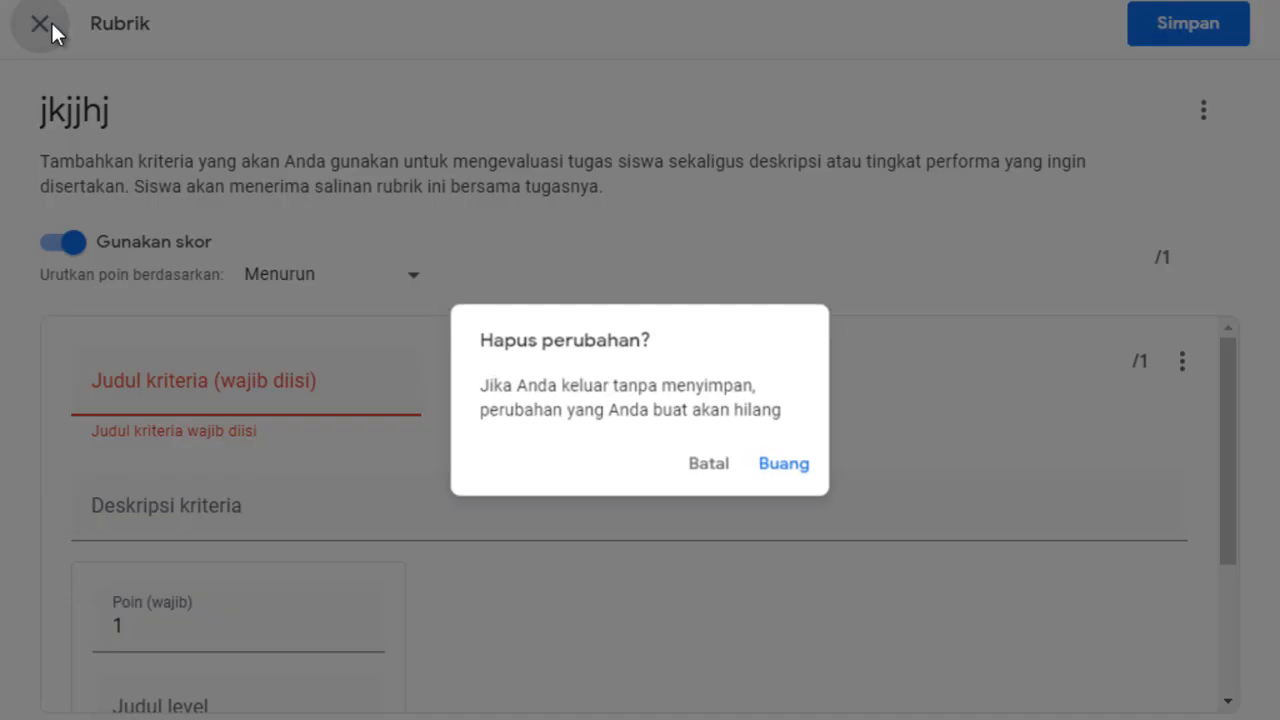
{"action": "left_click", "coordinate": [789, 470]}
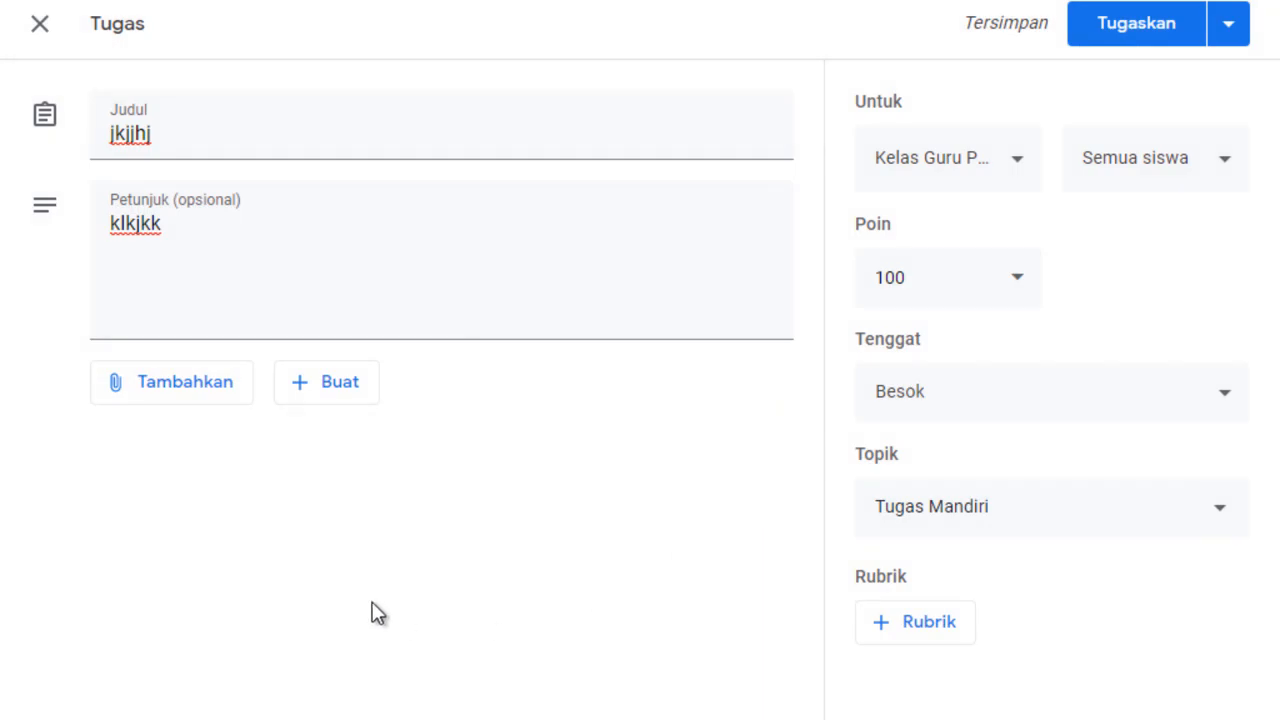
{"action": "left_click", "coordinate": [38, 28]}
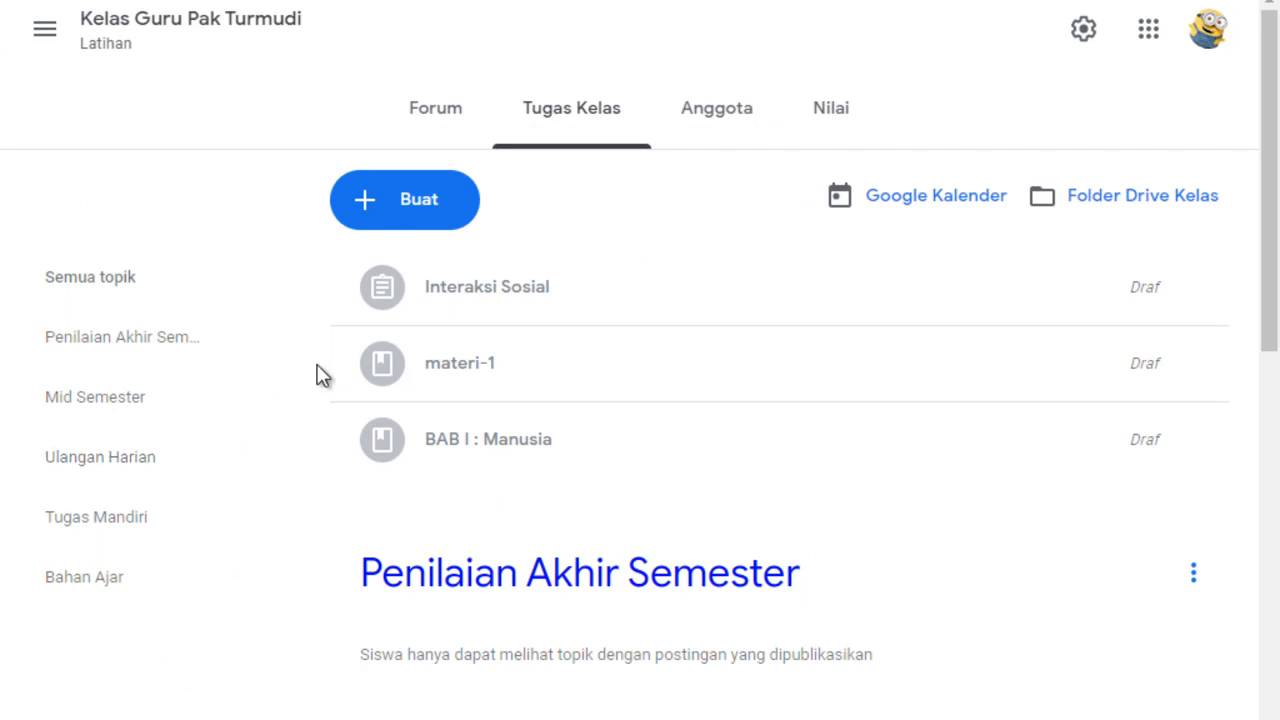
Create a quiz assignment in the class work and title it "ulangan ke 1".
{"action": "left_click", "coordinate": [366, 216]}
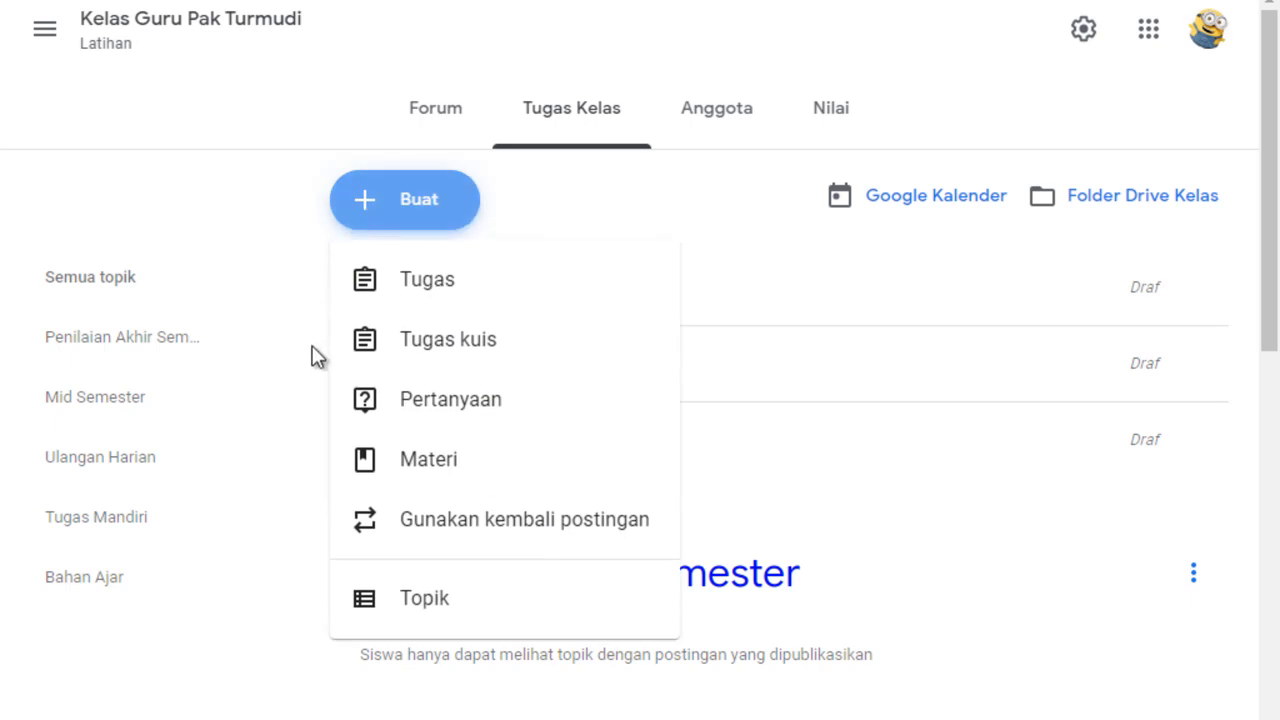
{"action": "left_click", "coordinate": [497, 360]}
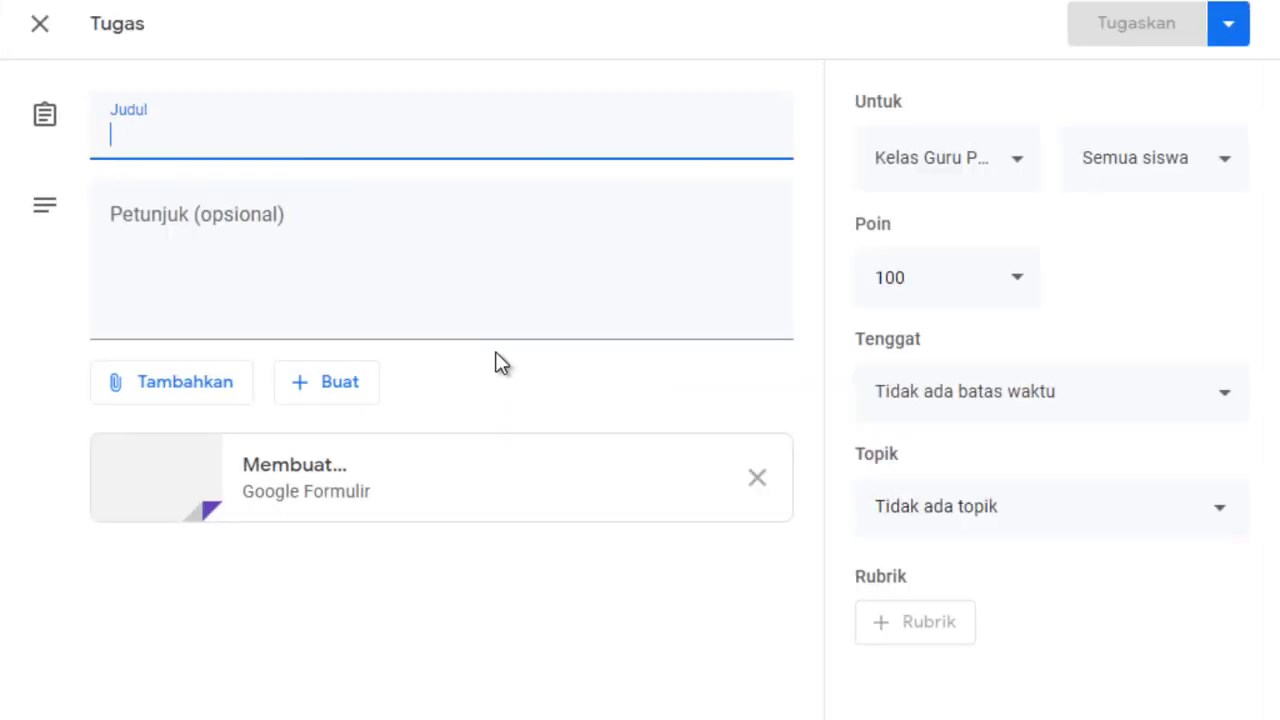
{"action": "type", "text": "ulanga"}
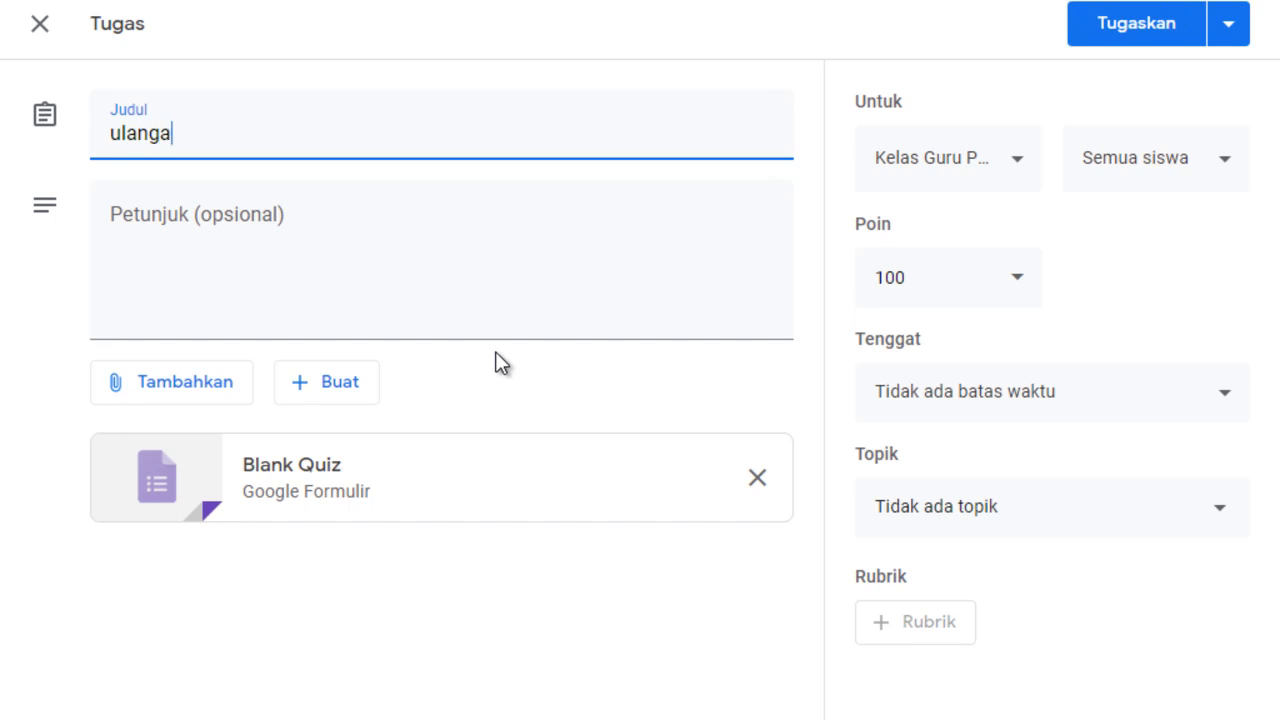
{"action": "type", "text": "n ke 1"}
Enter the quiz assignment's instructions as "kerjakan soal dengan teliti".
{"action": "left_click", "coordinate": [186, 238]}
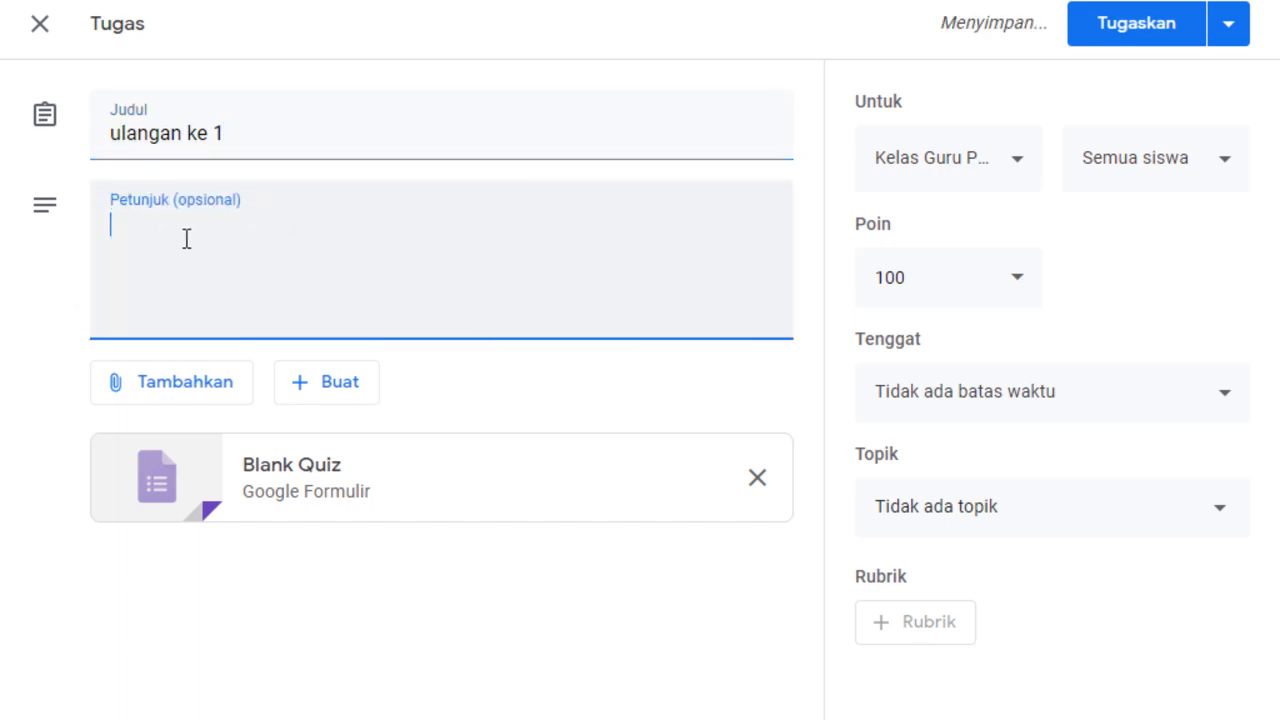
{"action": "type", "text": "k"}
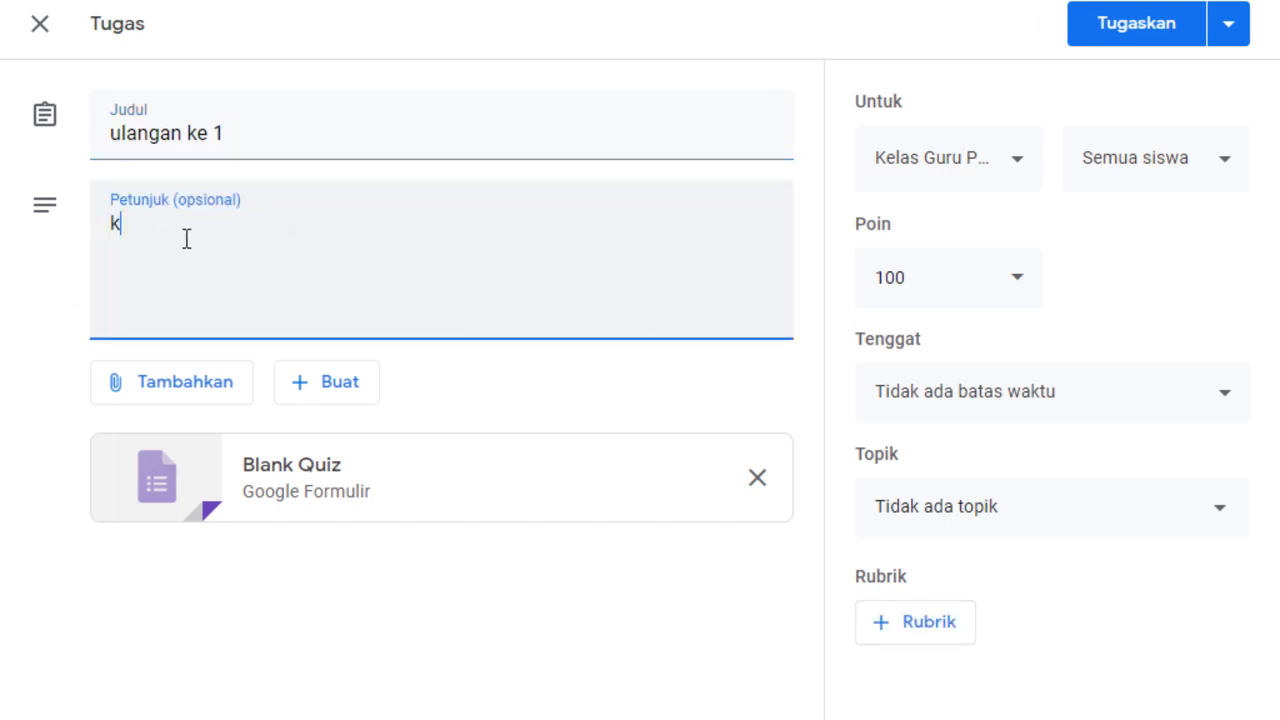
{"action": "type", "text": "erjakan soal den"}
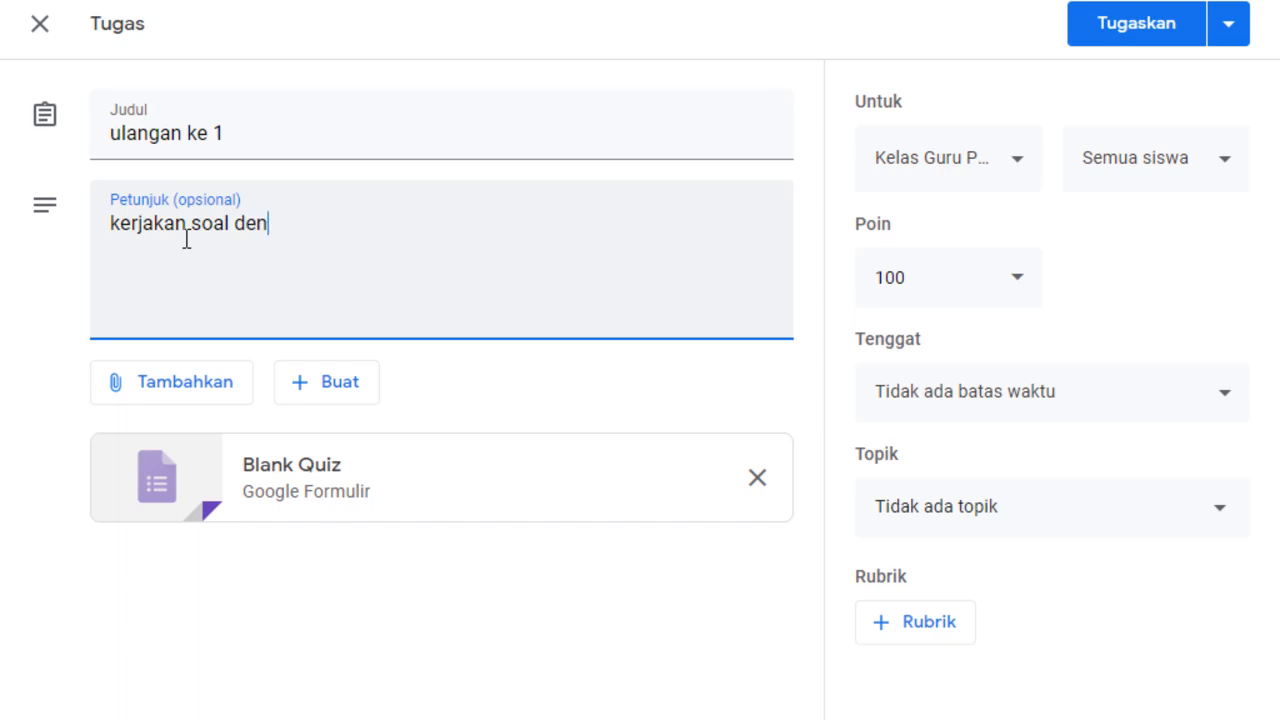
{"action": "type", "text": "gan teliti"}
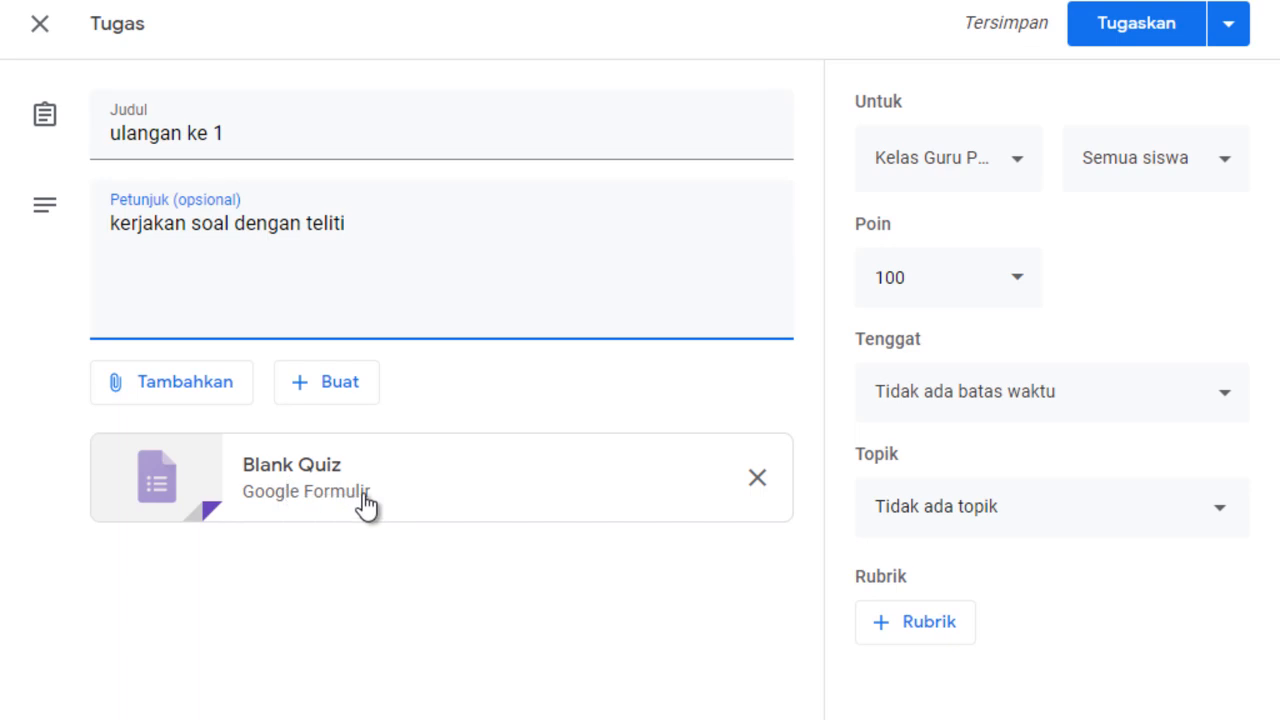
Open the attached Blank Quiz in Google Forms and change the form's title to UH-1.
{"action": "left_click", "coordinate": [309, 483]}
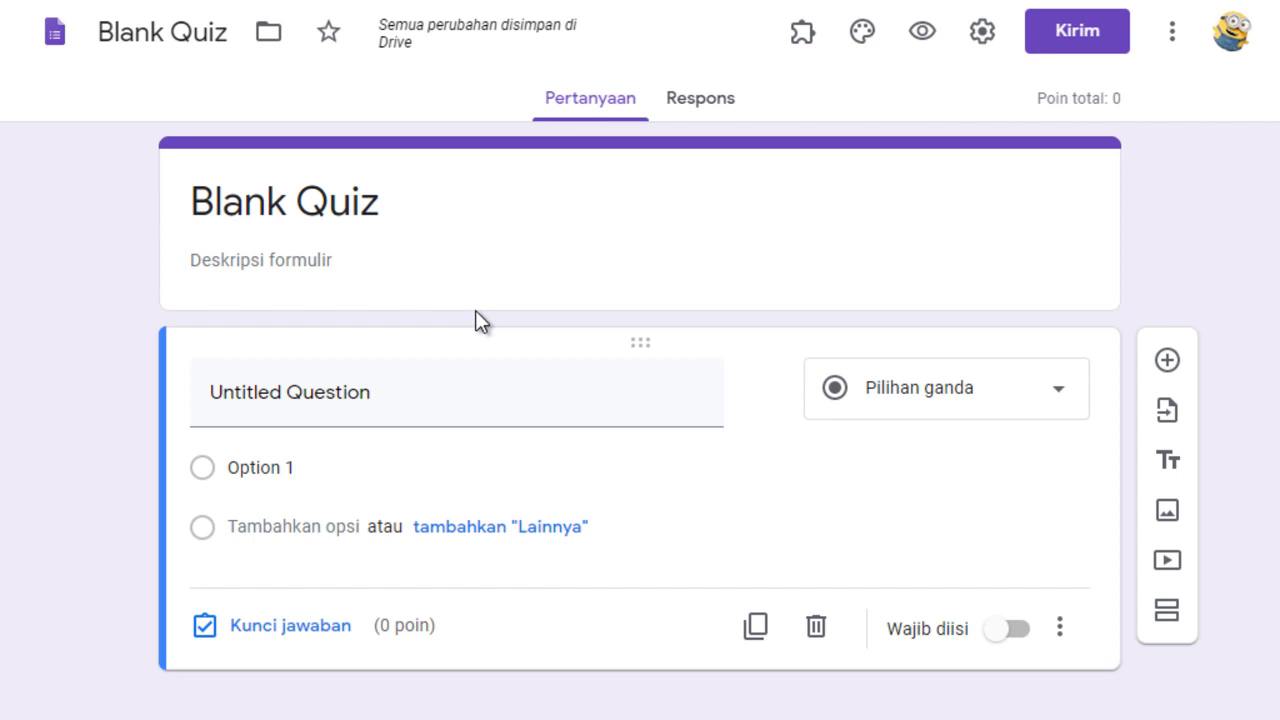
{"action": "left_click", "coordinate": [397, 195]}
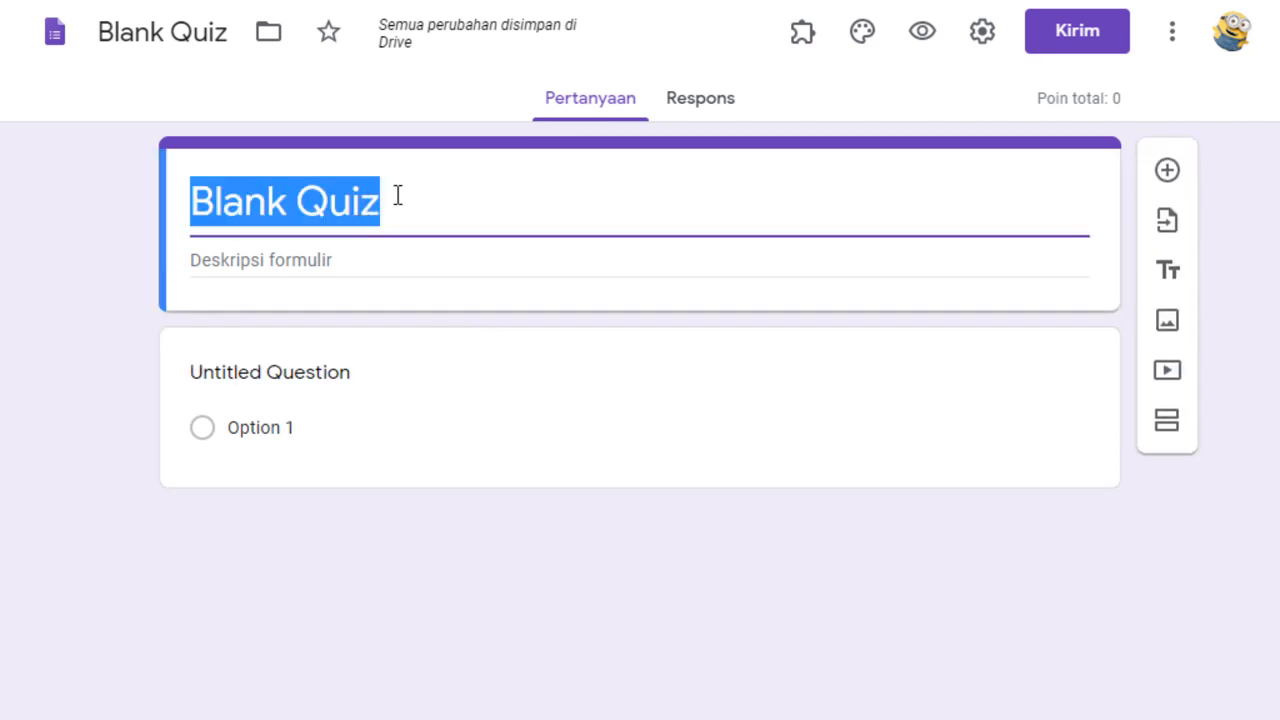
{"action": "type", "text": "UH-1"}
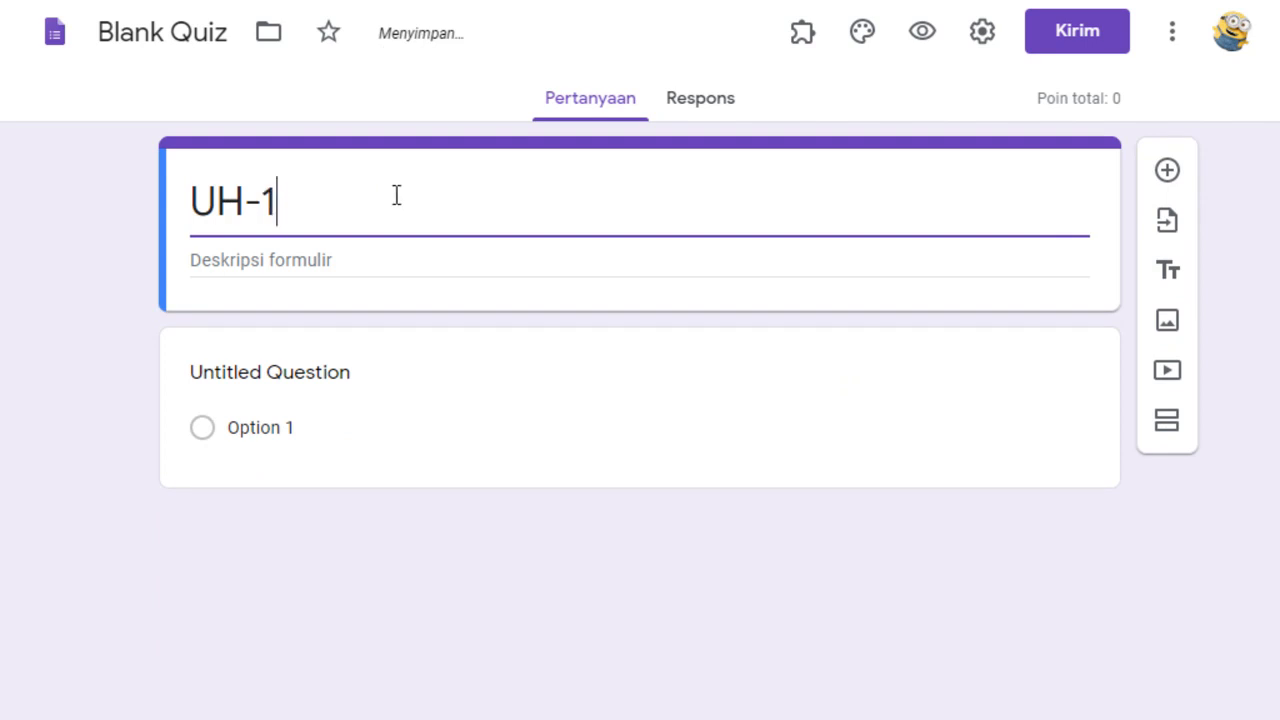
Rename the form file from its default name to UH-1, matching the form title.
{"action": "left_click", "coordinate": [243, 206]}
{"action": "left_click_drag", "start_coordinate": [295, 215], "coordinate": [143, 209]}
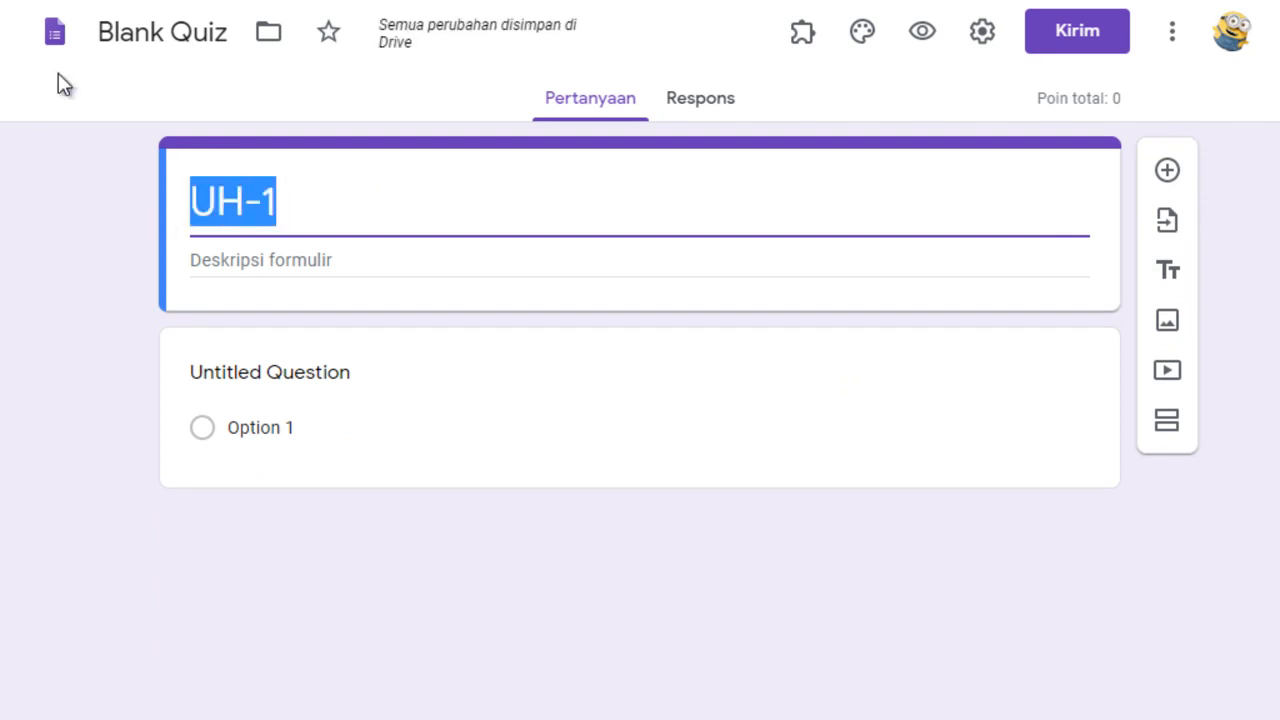
{"action": "left_click", "coordinate": [138, 30]}
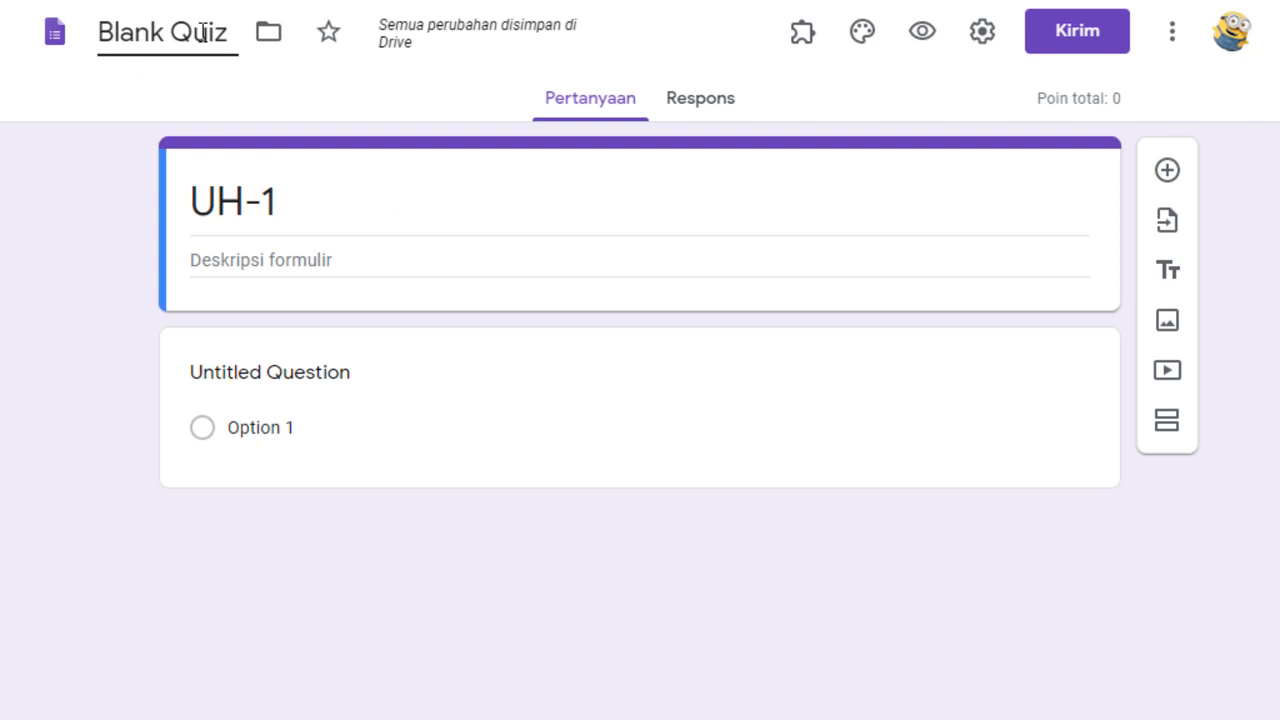
{"action": "left_click", "coordinate": [291, 195]}
{"action": "left_click_drag", "start_coordinate": [226, 32], "coordinate": [6, 43]}
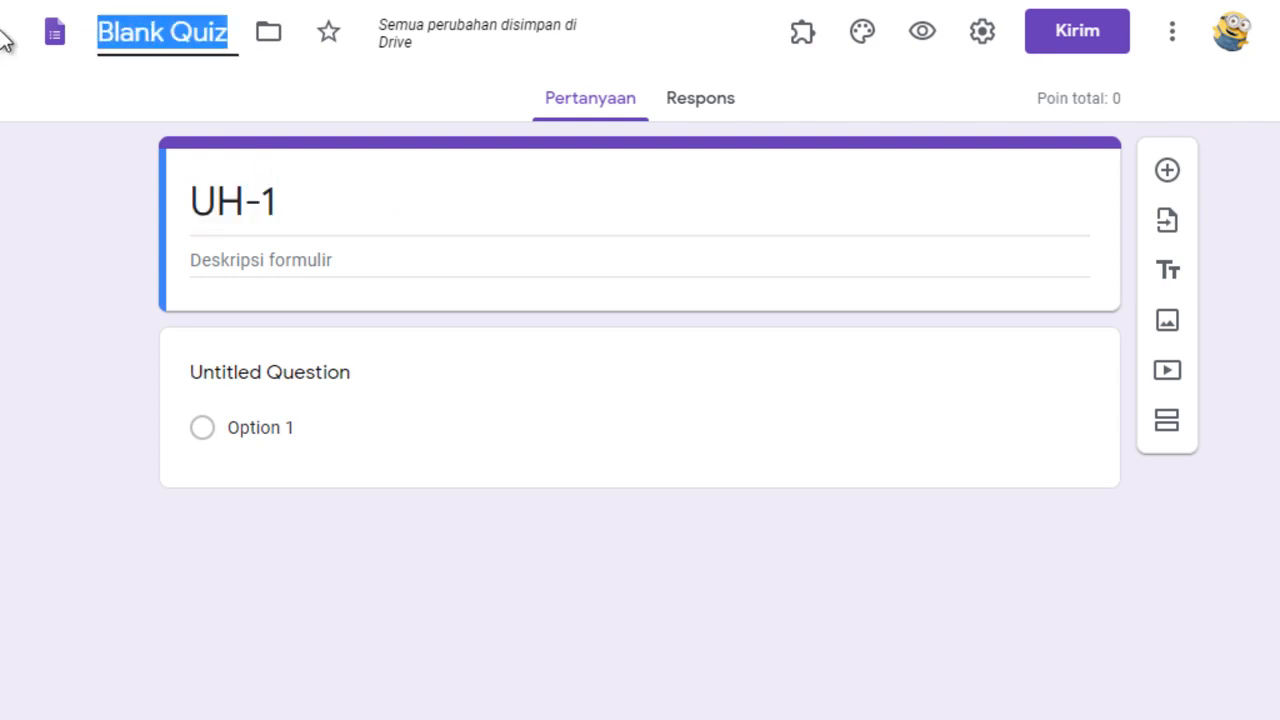
{"action": "type", "text": "UH-"}
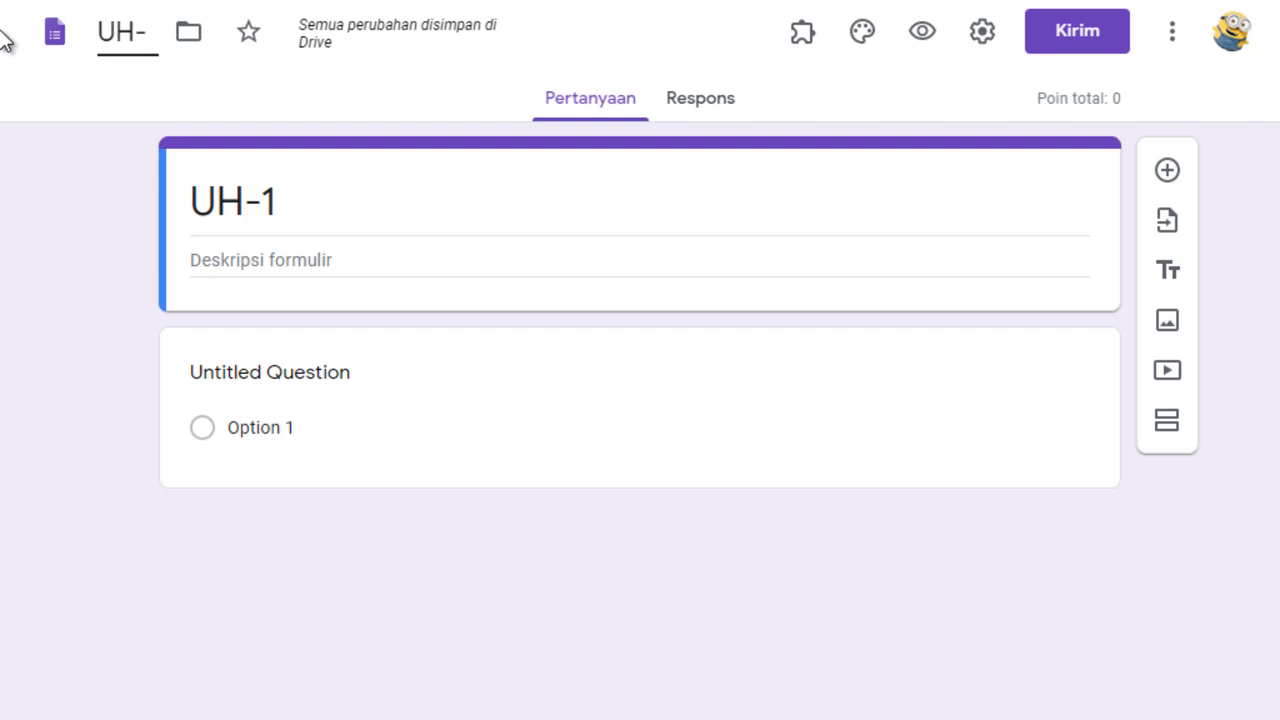
{"action": "type", "text": "1"}
{"action": "left_click", "coordinate": [683, 193]}
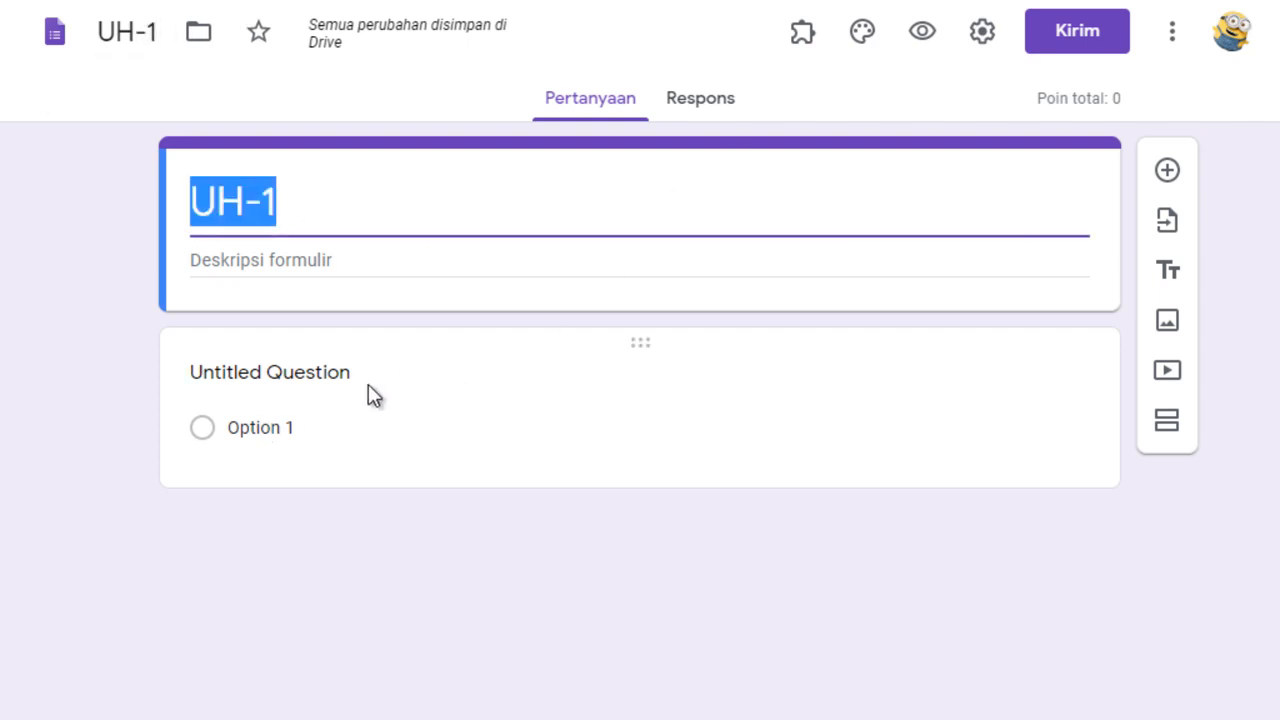
Replace the untitled question's text with "3 x 4 =".
{"action": "left_click", "coordinate": [341, 384]}
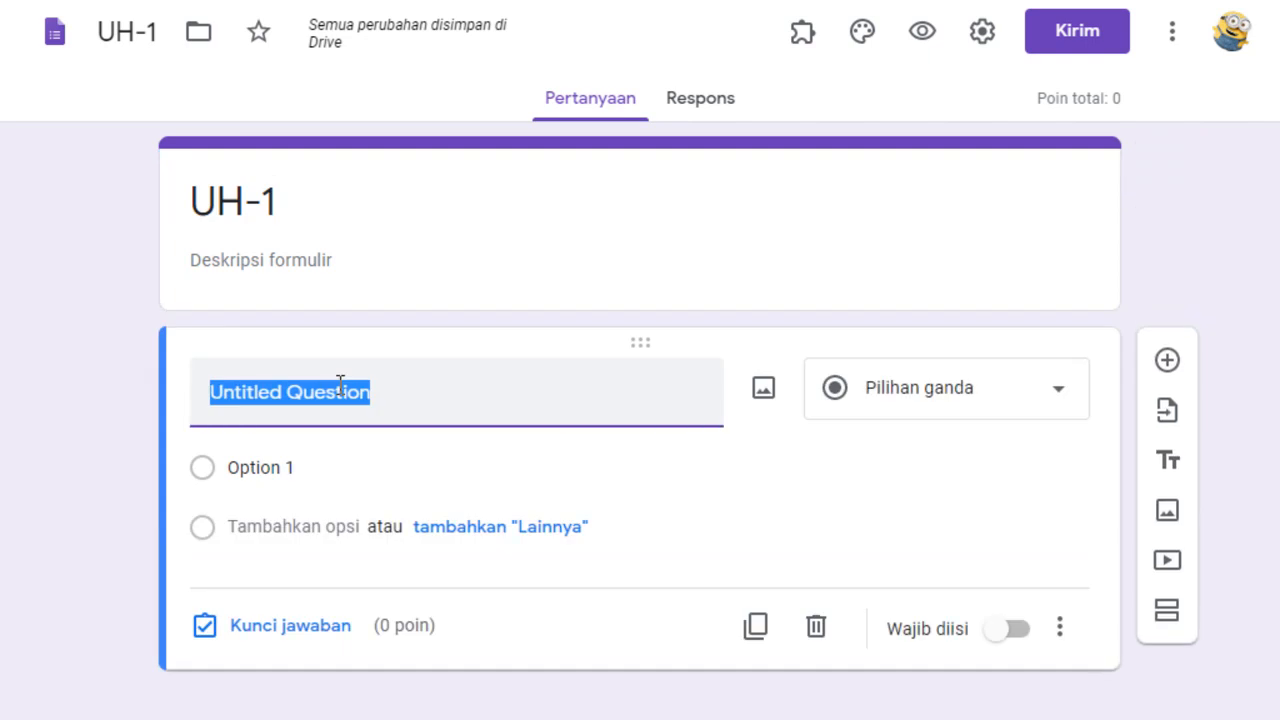
{"action": "type", "text": "3 x 4"}
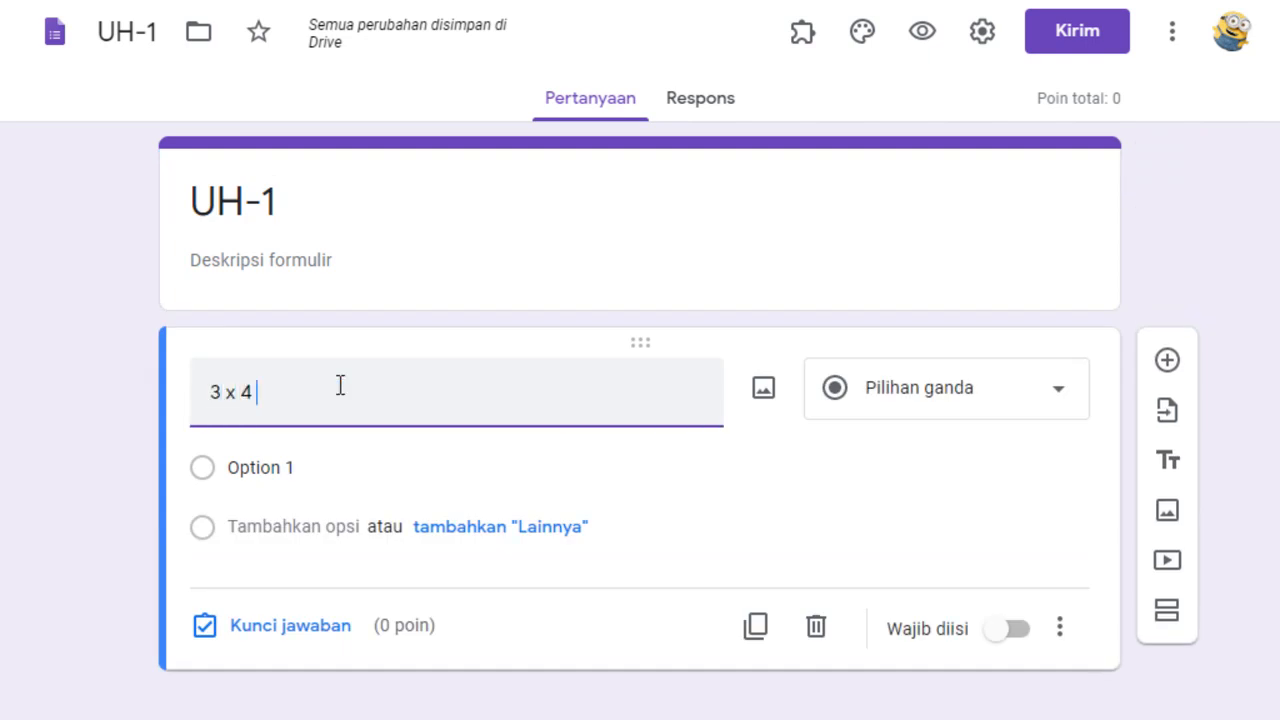
{"action": "type", "text": " ="}
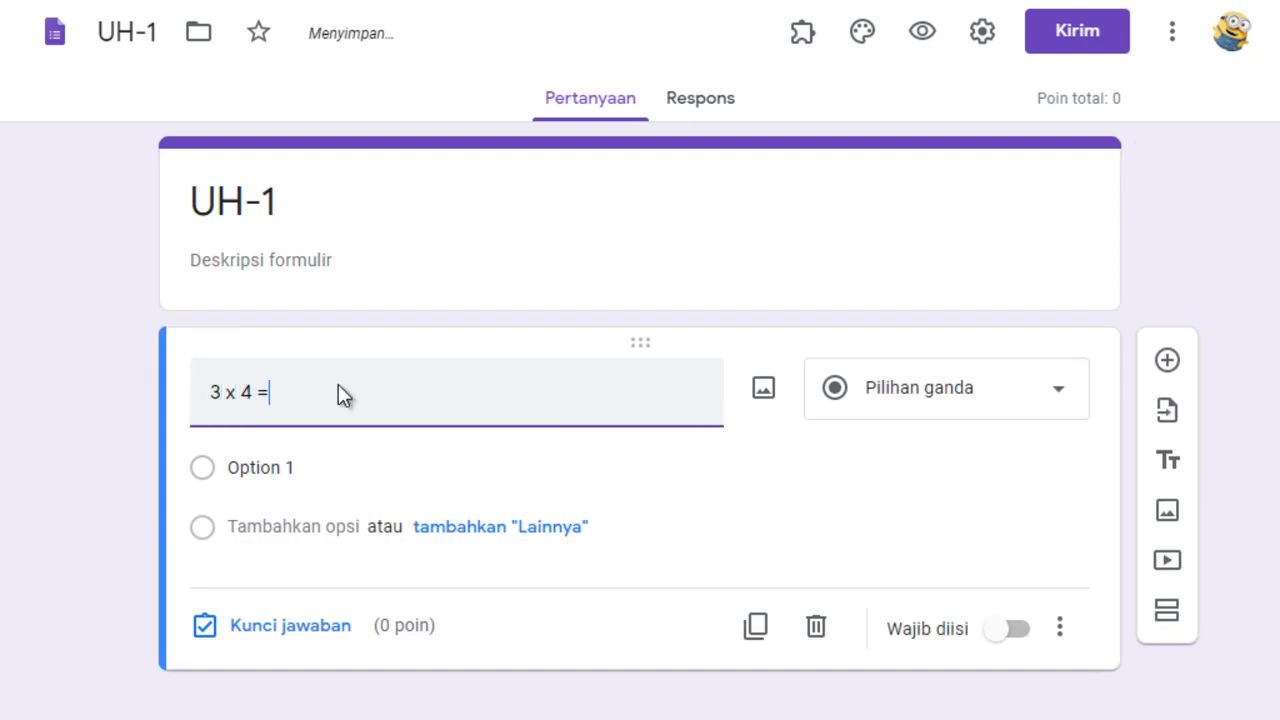
Fill in the question's multiple-choice answer options as 10, 11, 12 and 13.
{"action": "left_click", "coordinate": [319, 464]}
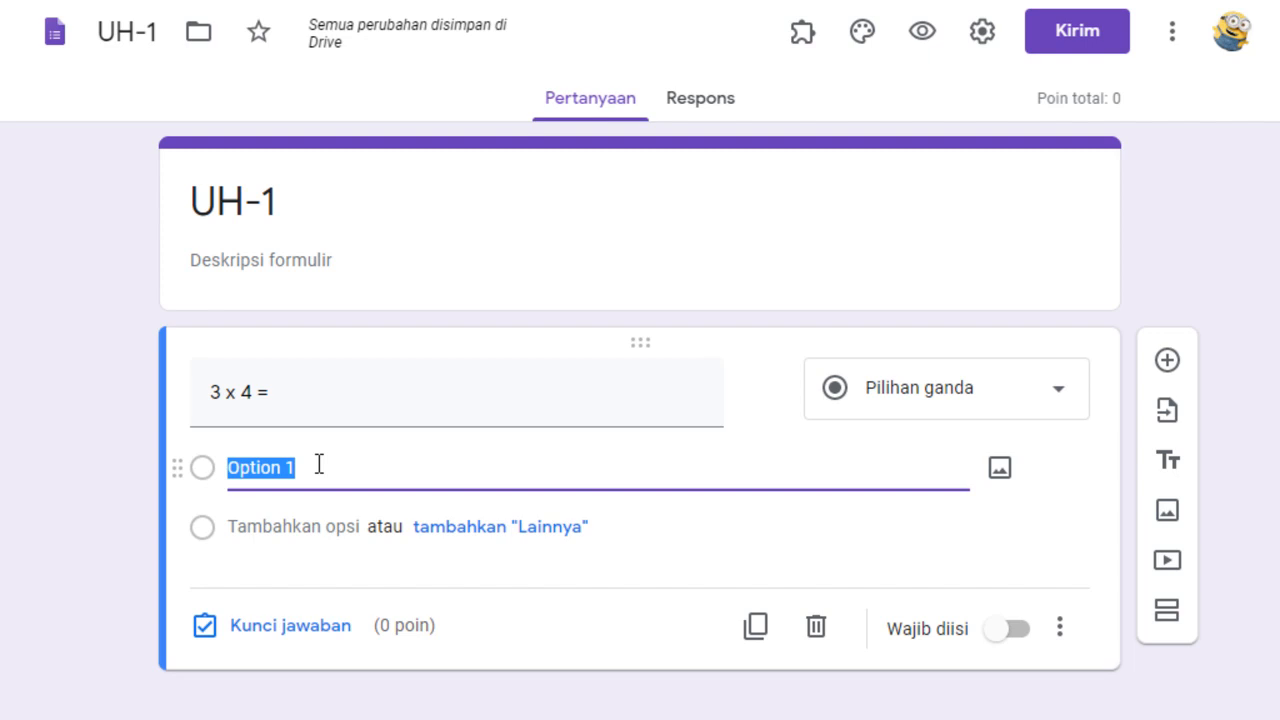
{"action": "type", "text": "10"}
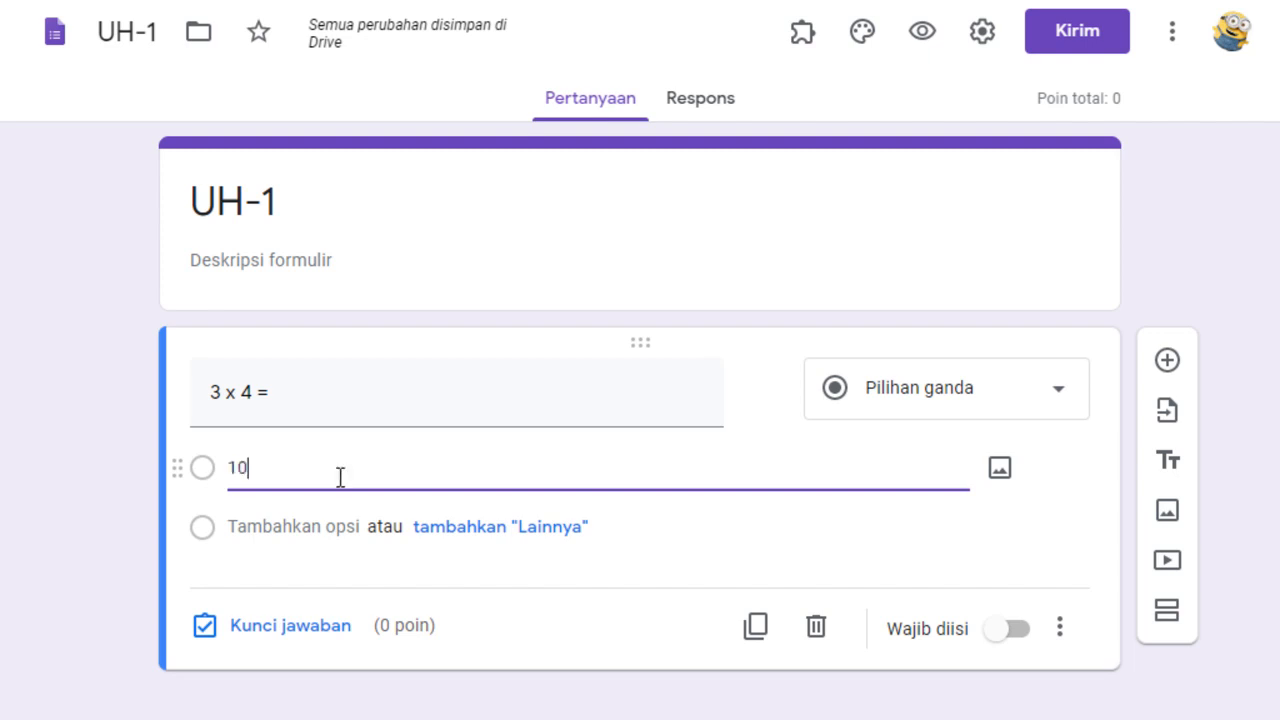
{"action": "key", "text": "Return"}
{"action": "type", "text": "11"}
{"action": "key", "text": "Return"}
{"action": "type", "text": "12"}
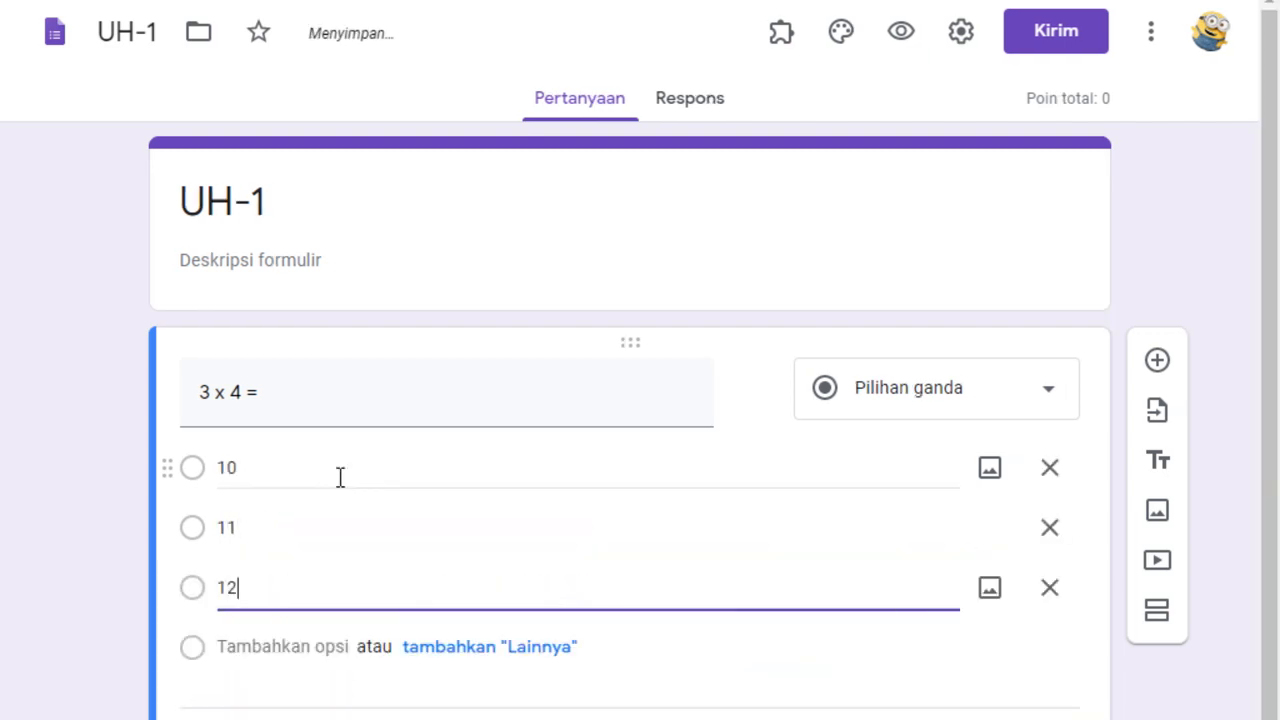
{"action": "key", "text": "Return"}
{"action": "type", "text": "13"}
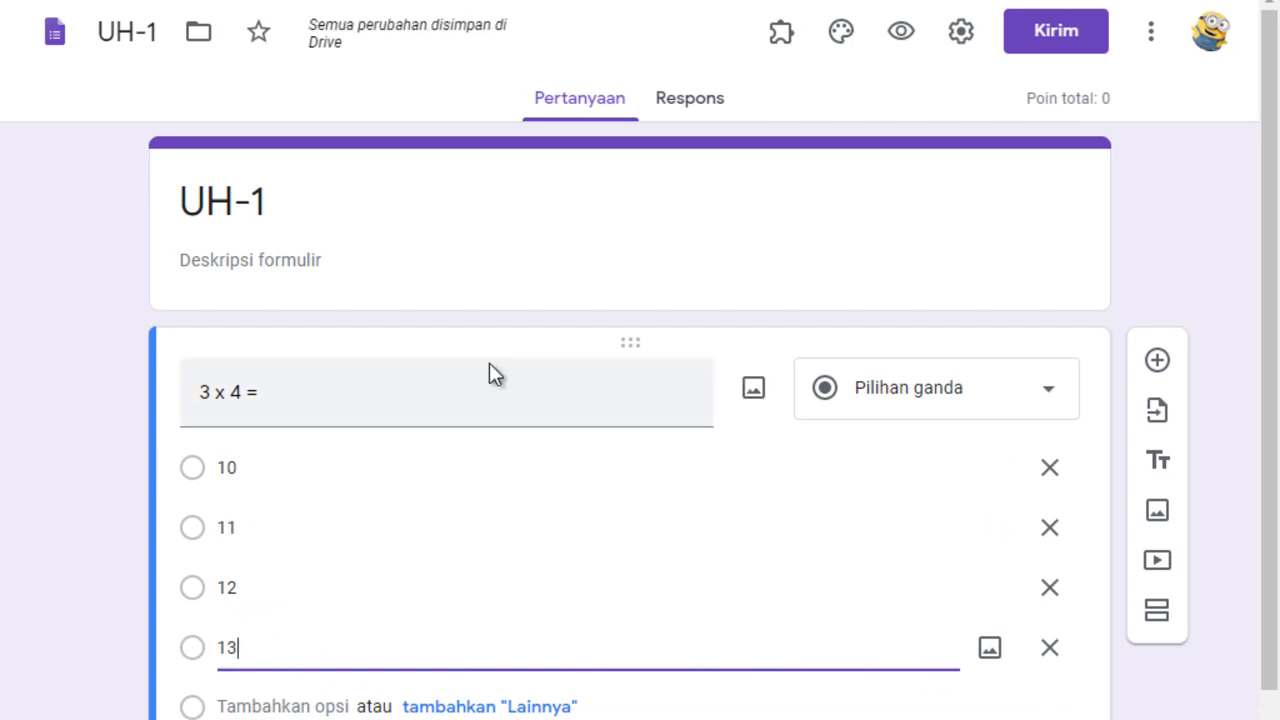
{"action": "left_click", "coordinate": [1197, 260]}
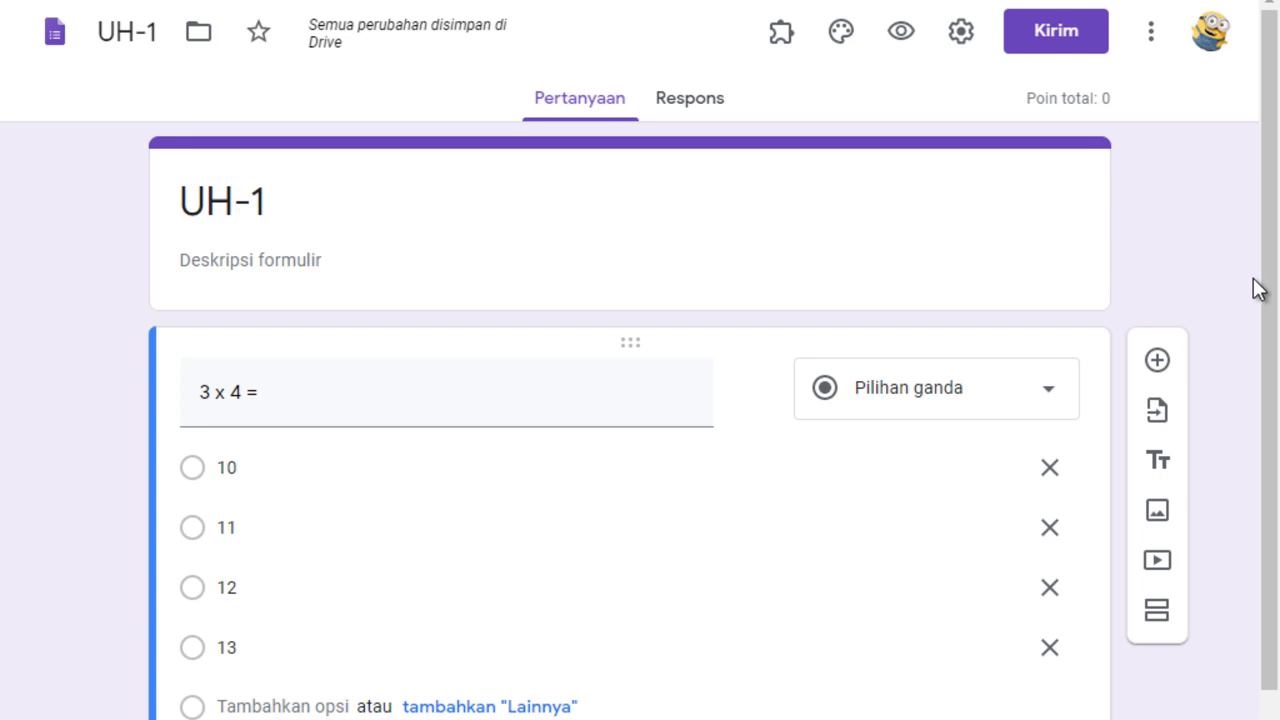
In the form's presentation settings, enable the progress indicator and question shuffling, and disable the link for submitting another response.
{"action": "left_click_drag", "start_coordinate": [1270, 306], "coordinate": [1276, 280]}
{"action": "left_click", "coordinate": [955, 42]}
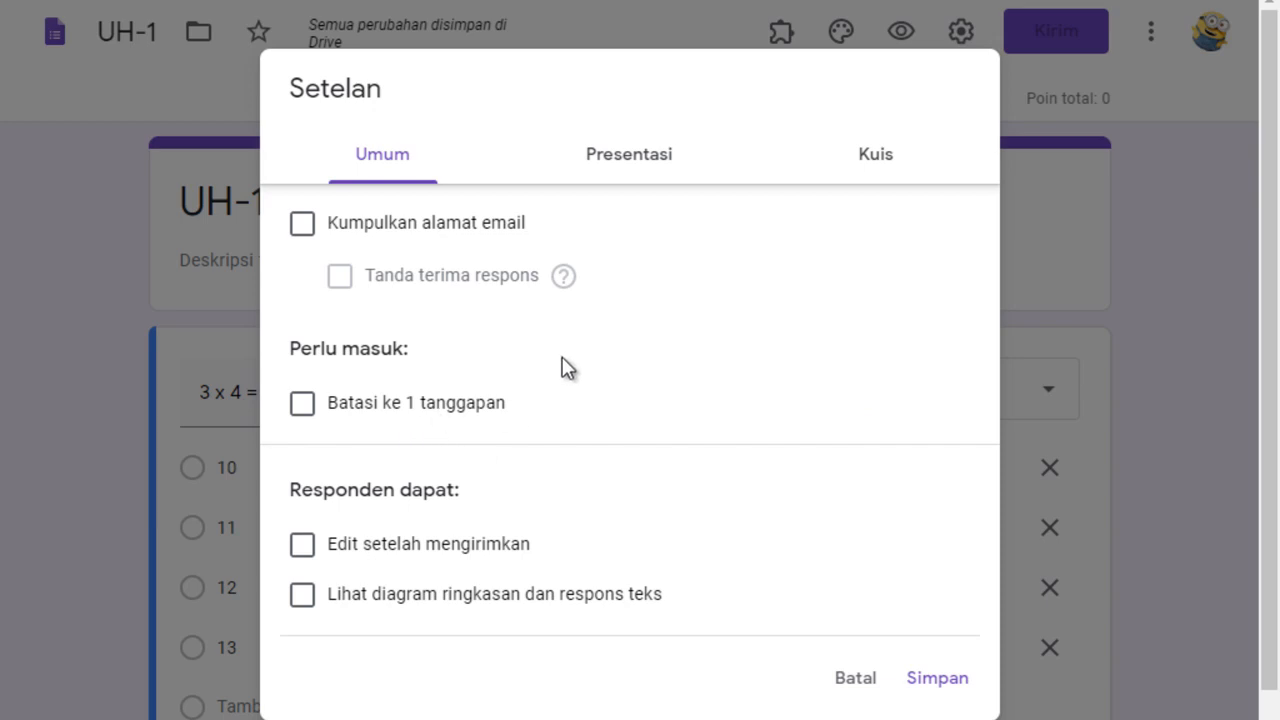
{"action": "left_click", "coordinate": [623, 175]}
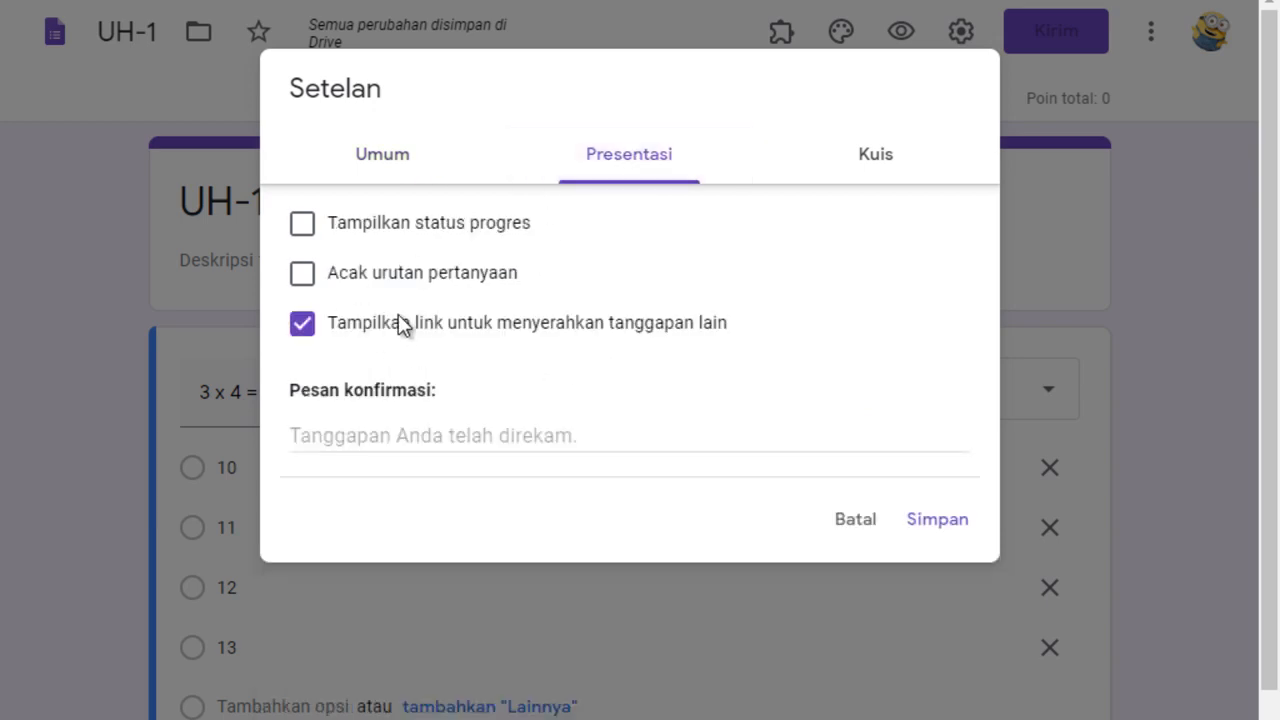
{"action": "left_click", "coordinate": [360, 225]}
{"action": "left_click", "coordinate": [432, 274]}
{"action": "left_click", "coordinate": [468, 324]}
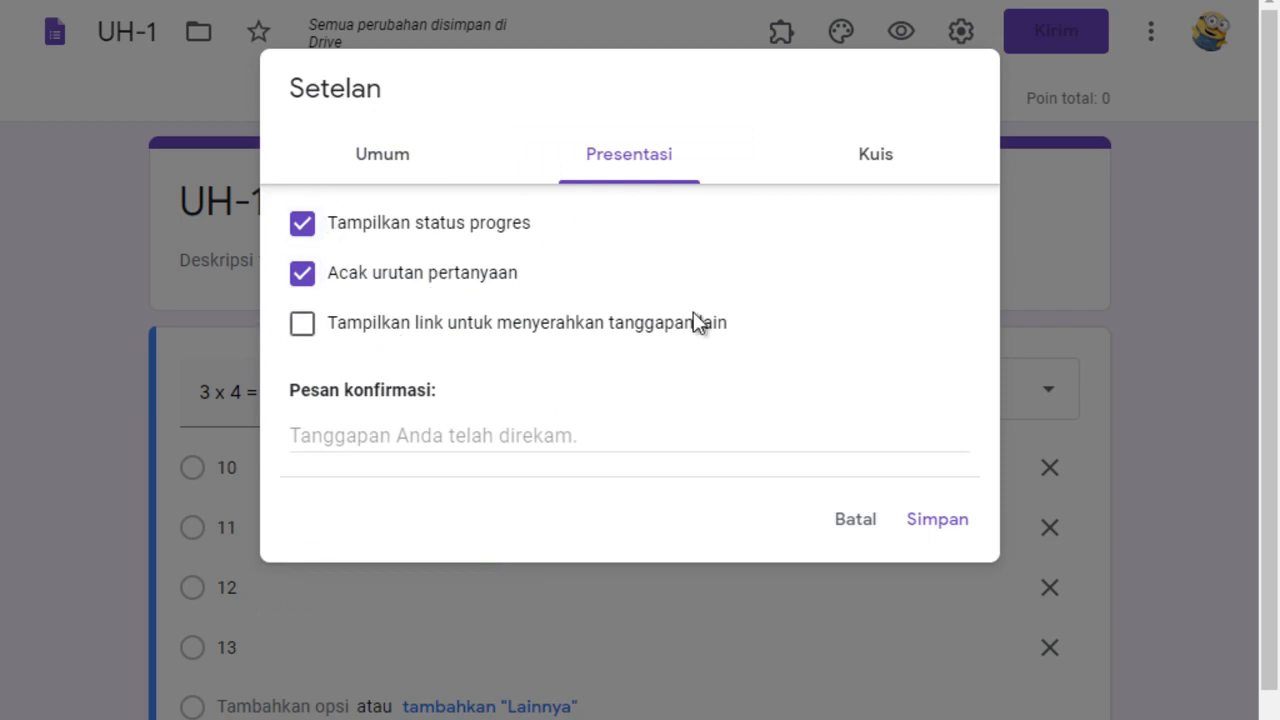
Review the quiz options for releasing grades and what respondents can see, and save the form settings.
{"action": "left_click", "coordinate": [885, 158]}
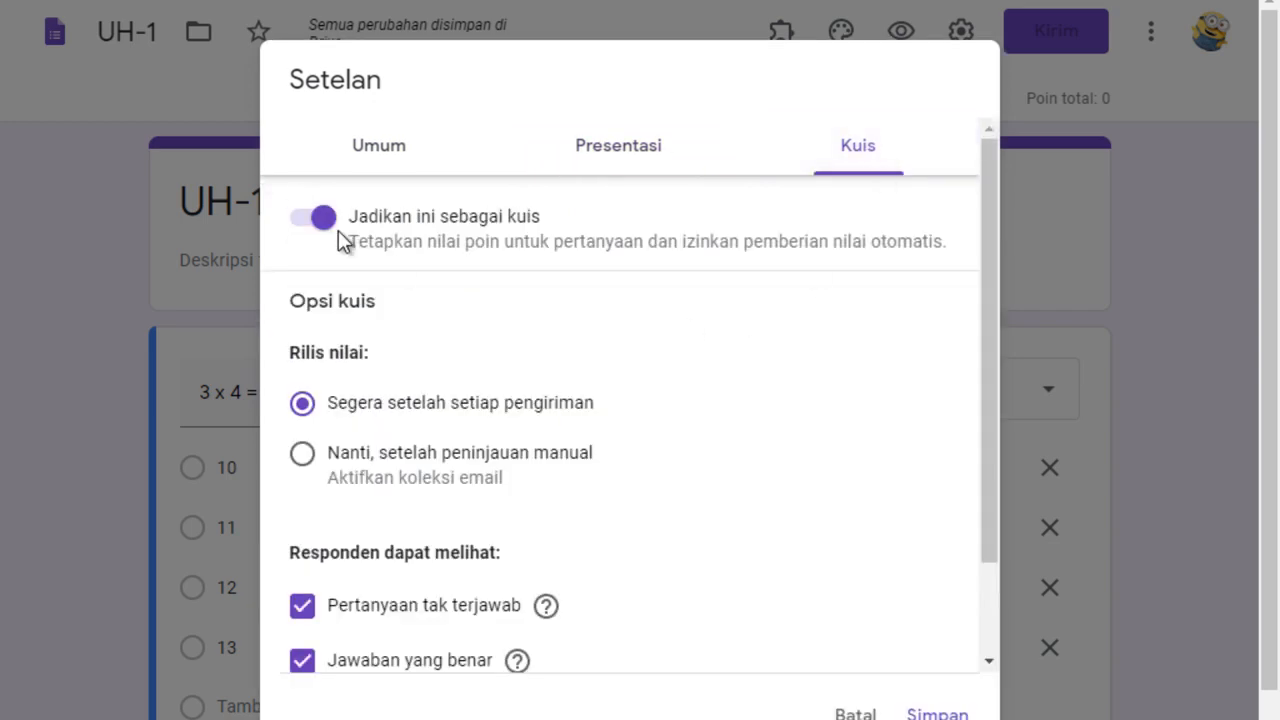
{"action": "left_click_drag", "start_coordinate": [985, 433], "coordinate": [998, 607]}
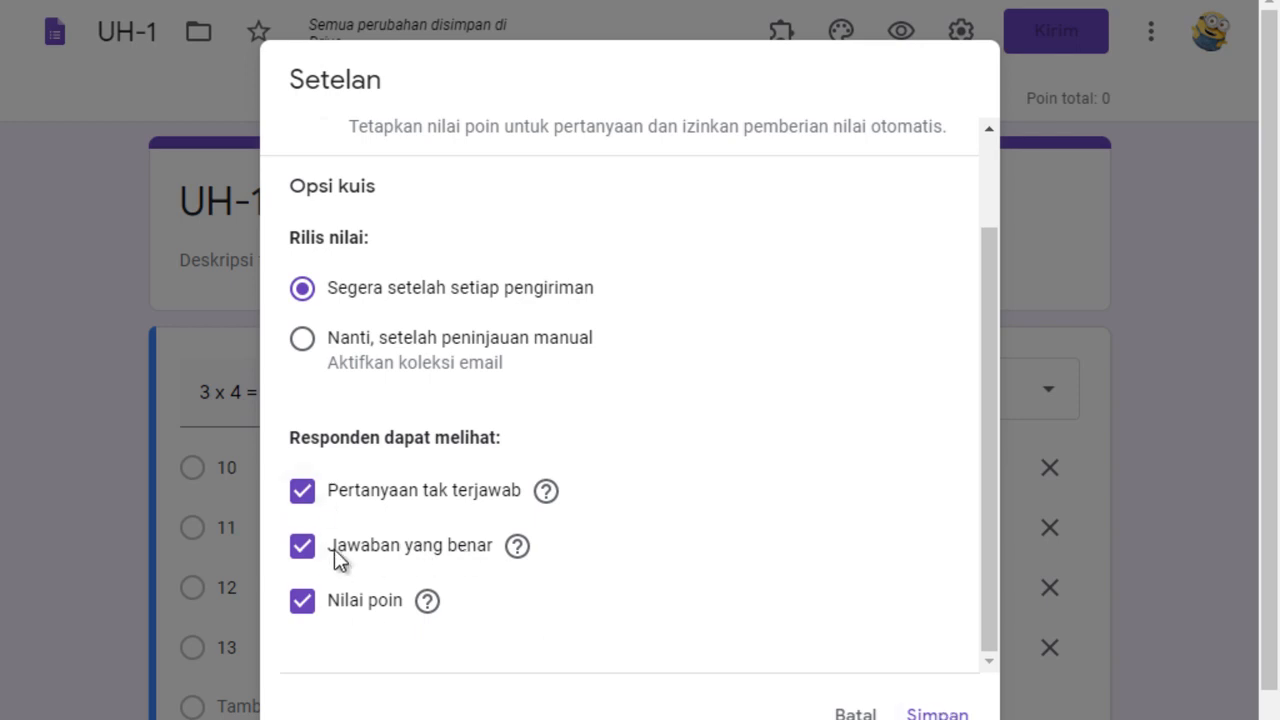
{"action": "left_click", "coordinate": [937, 713]}
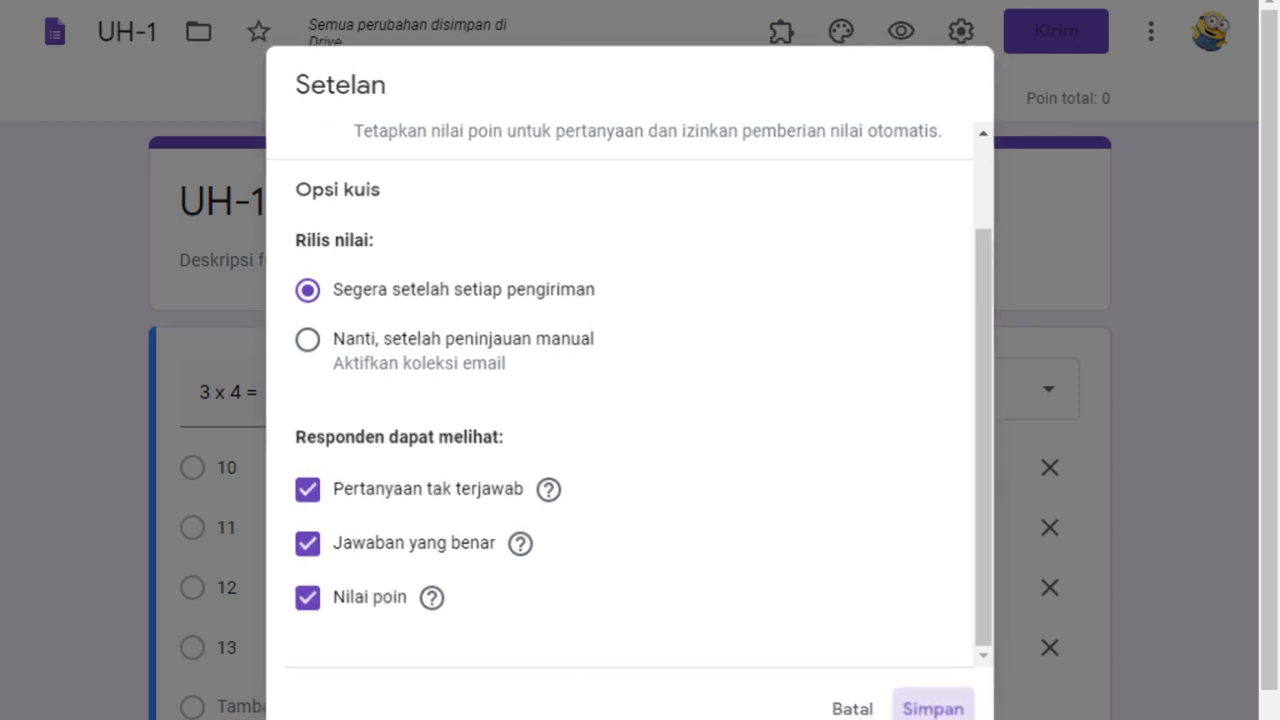
Add a second question to the form below "3 x 4 =", a short-answer one reading "2-10 =".
{"action": "left_click_drag", "start_coordinate": [1268, 343], "coordinate": [1272, 486]}
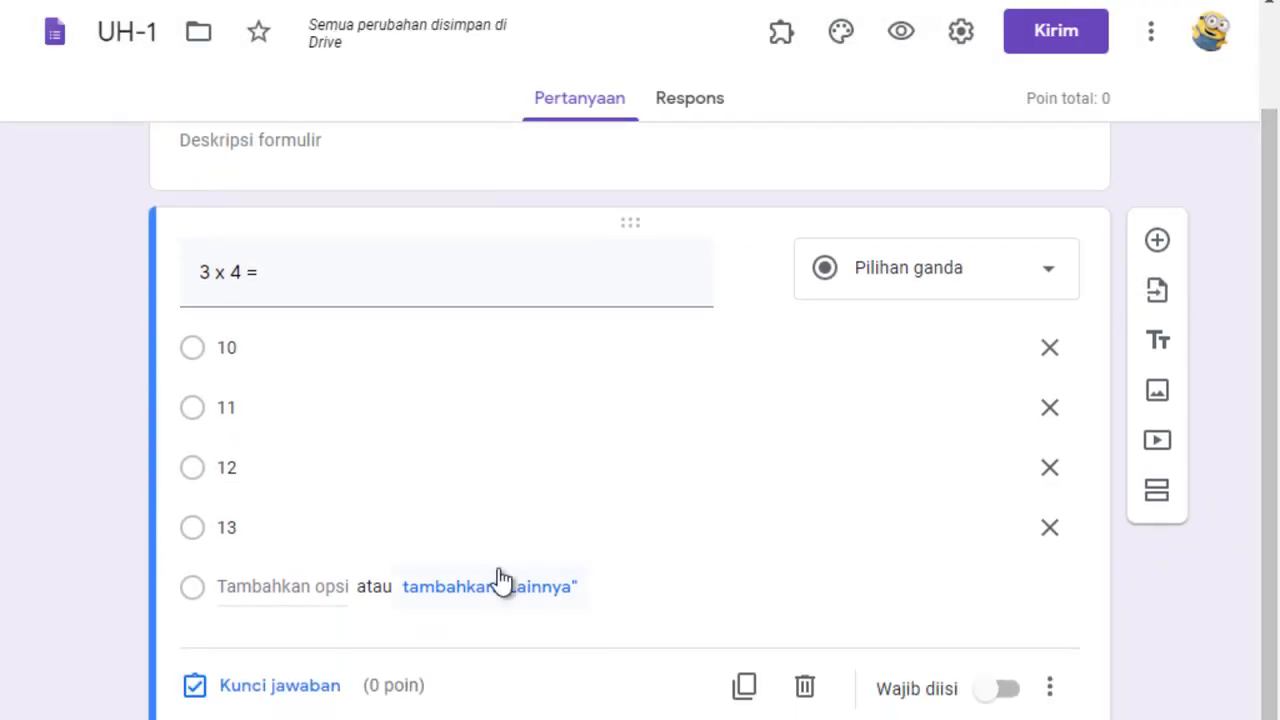
{"action": "left_click", "coordinate": [1157, 245]}
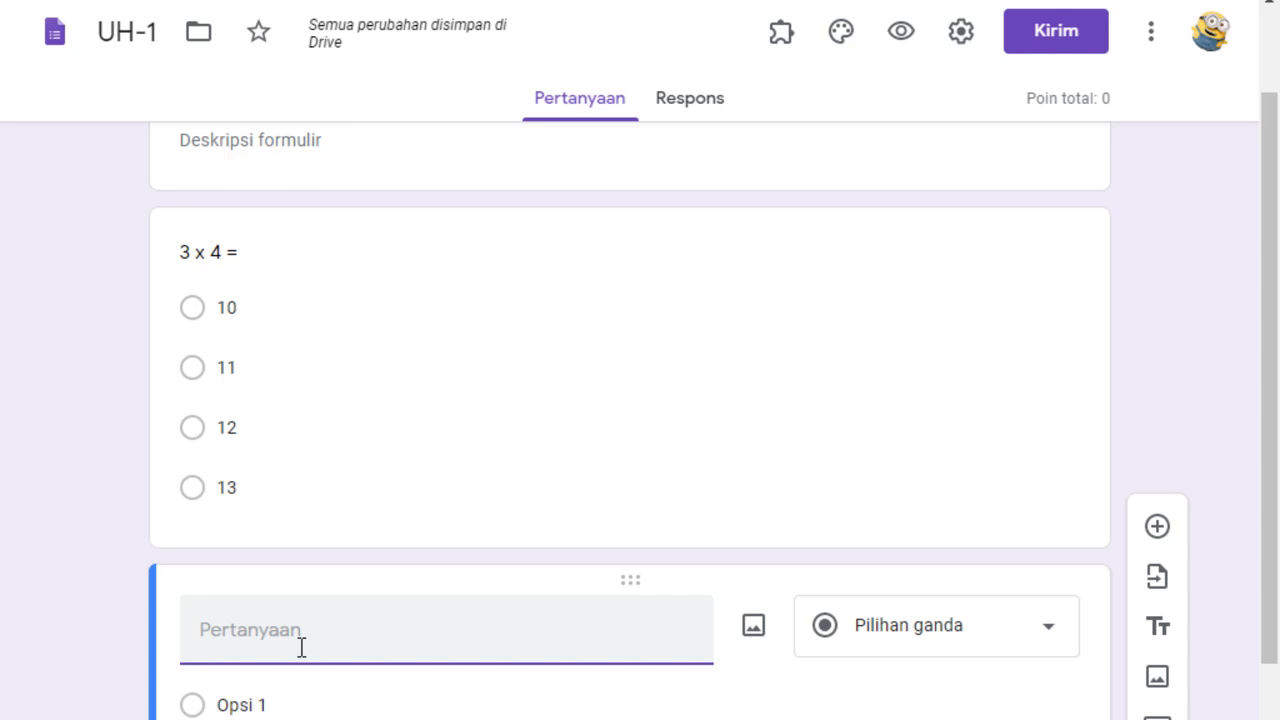
{"action": "type", "text": "2-10 ="}
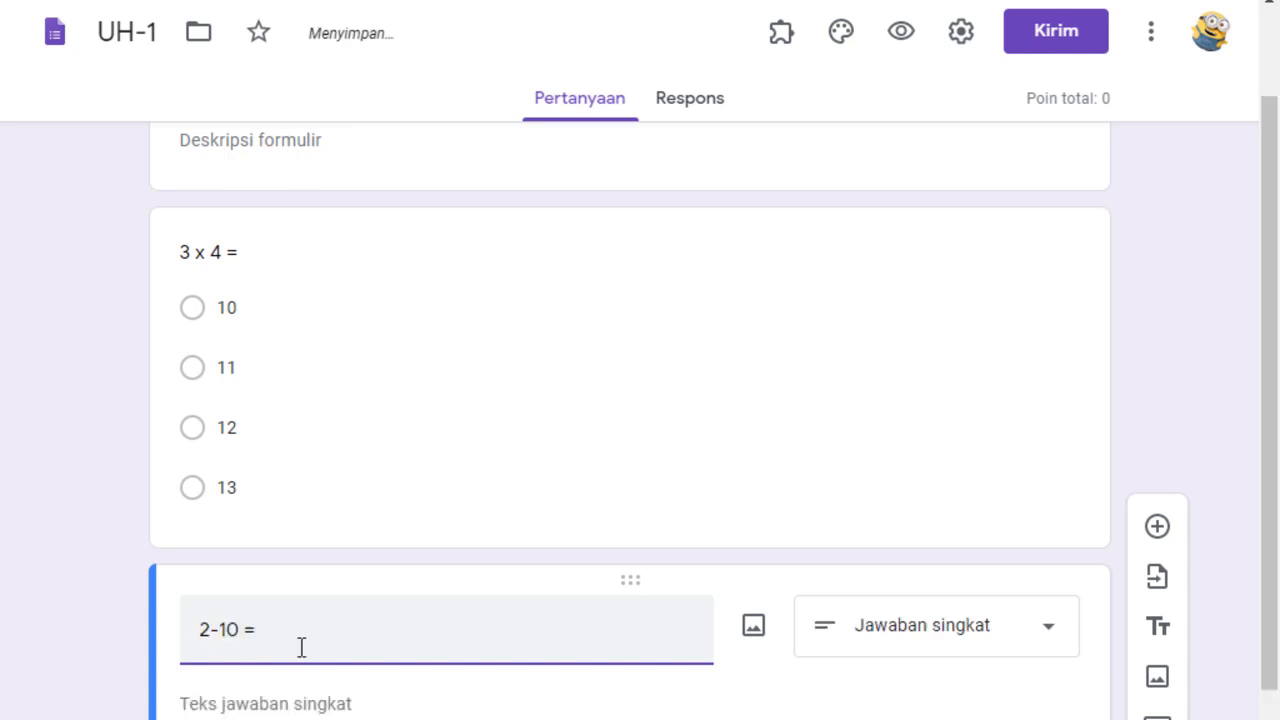
{"action": "left_click_drag", "start_coordinate": [1276, 456], "coordinate": [1276, 580]}
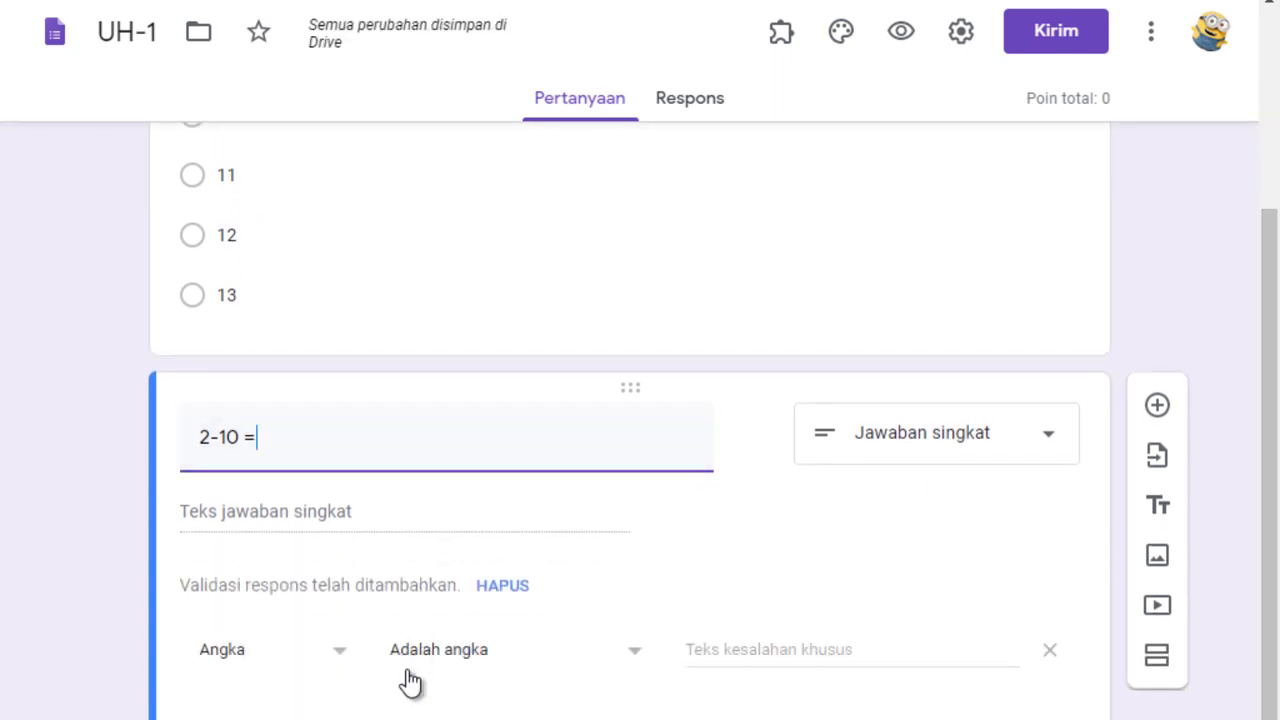
Look at the shareable link in the form's sending options and close them without sending.
{"action": "left_click_drag", "start_coordinate": [1272, 330], "coordinate": [1272, 112]}
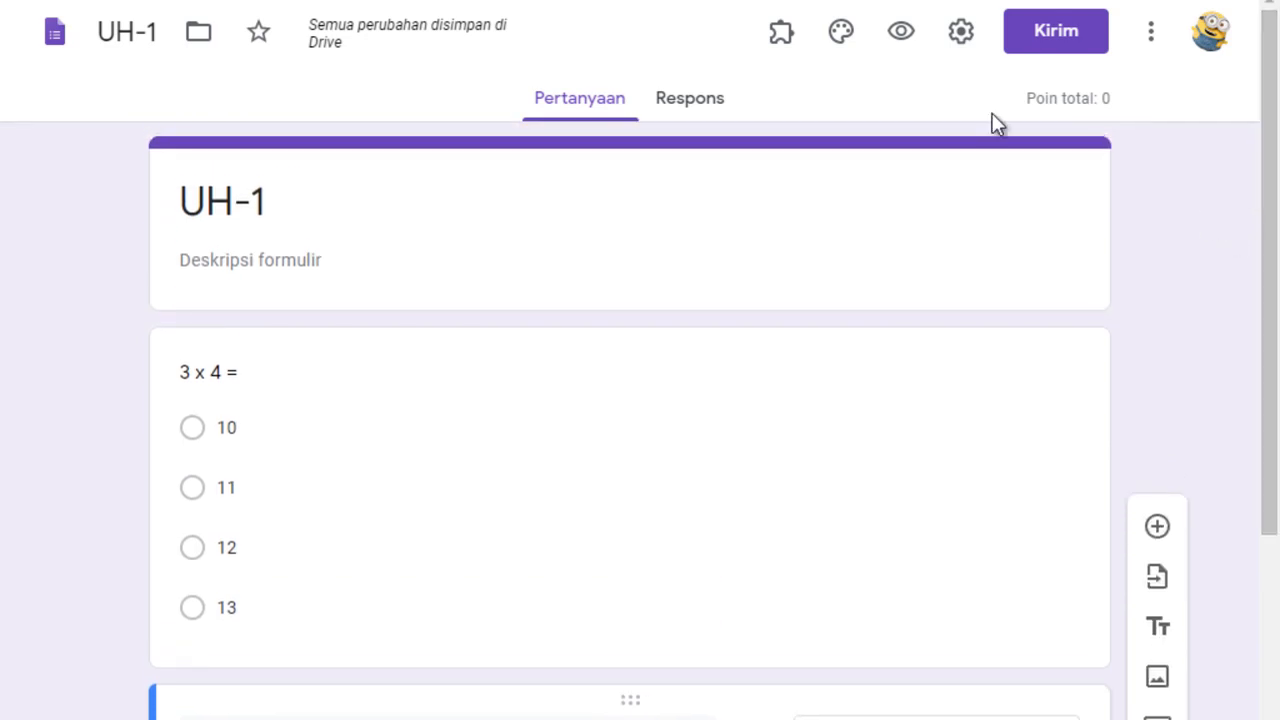
{"action": "left_click", "coordinate": [1067, 34]}
{"action": "left_click", "coordinate": [549, 228]}
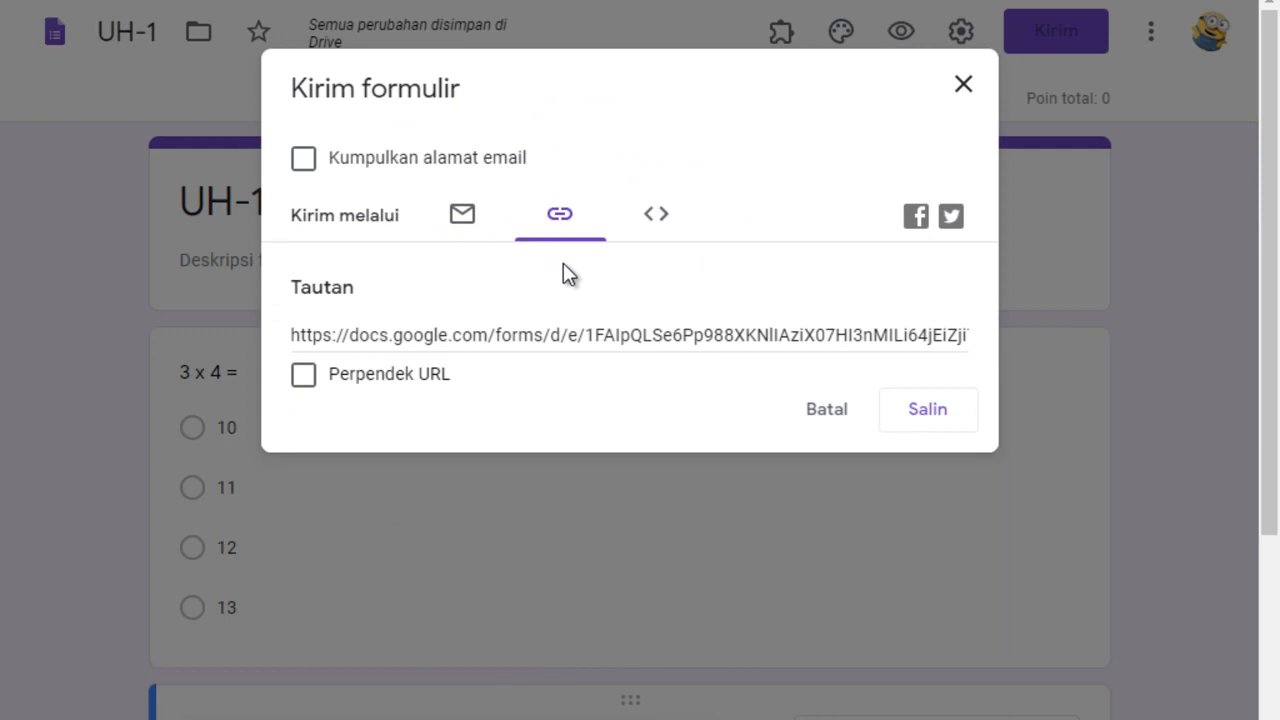
{"action": "left_click", "coordinate": [961, 86]}
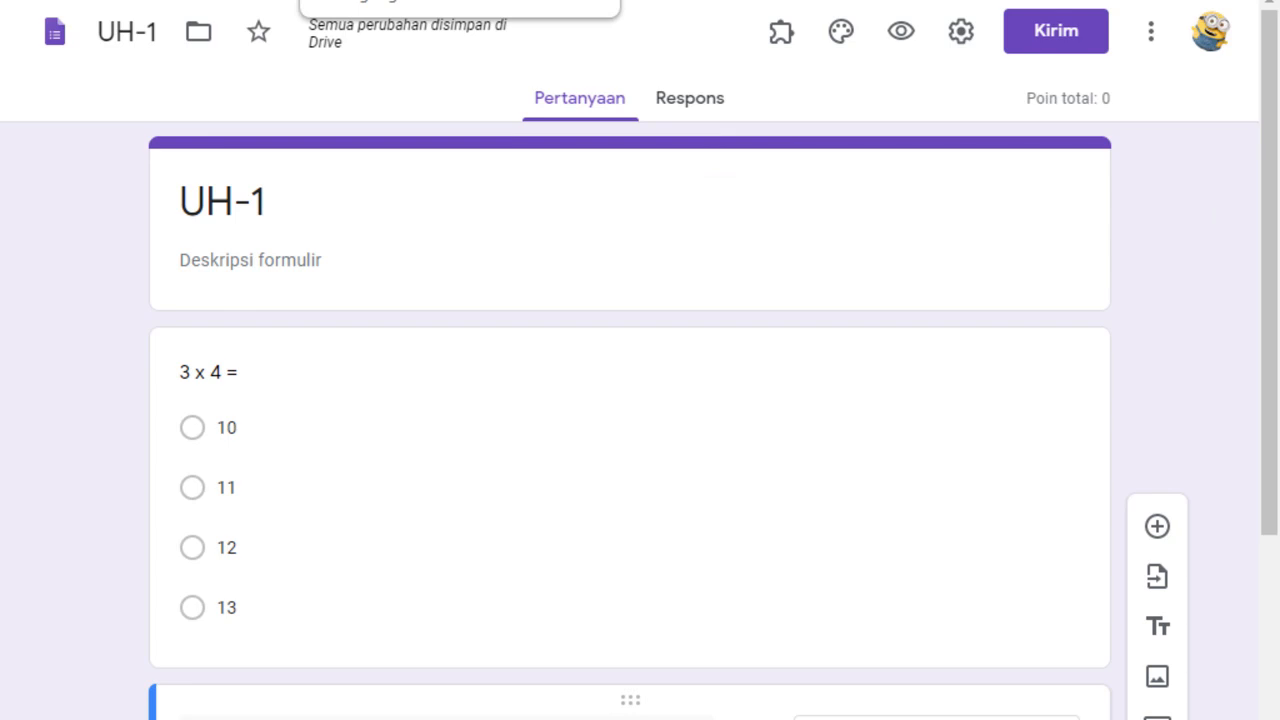
Reopen the Blank Quiz attachment from the Classroom assignment and mark 12 as the correct answer to "3 x 4 =", worth 5 points.
{"action": "left_click", "coordinate": [380, 2]}
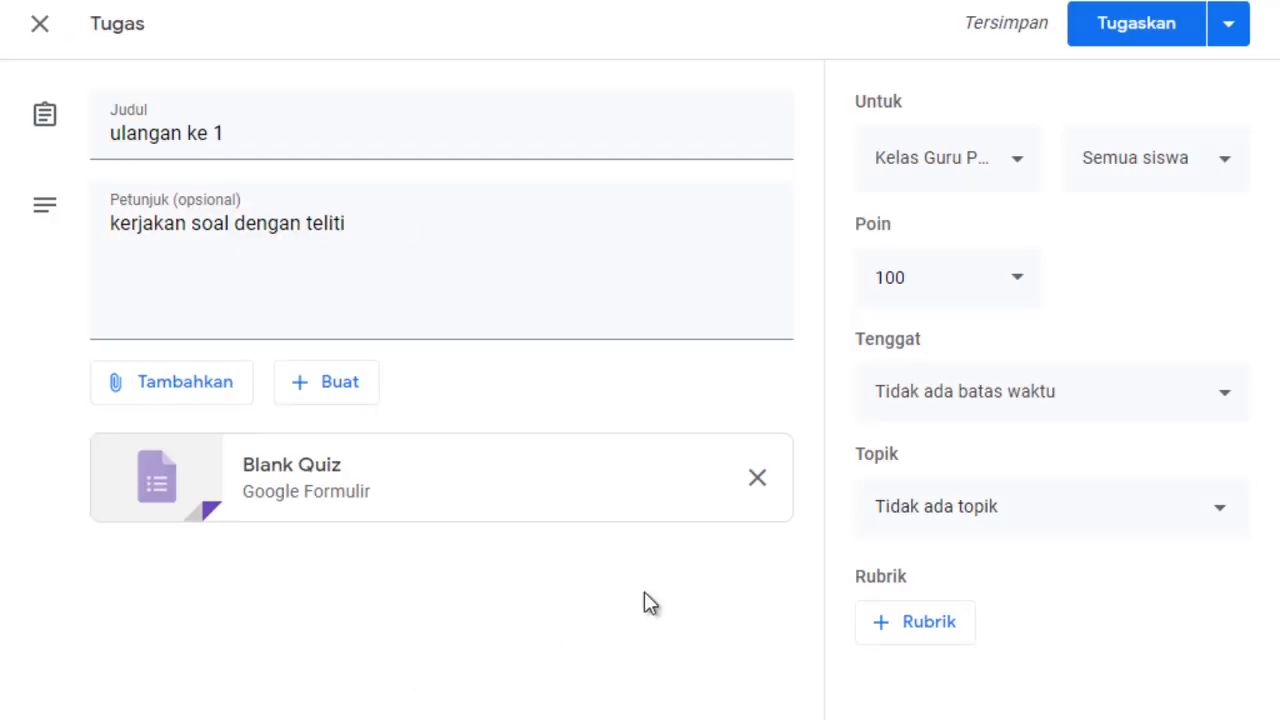
{"action": "left_click", "coordinate": [407, 464]}
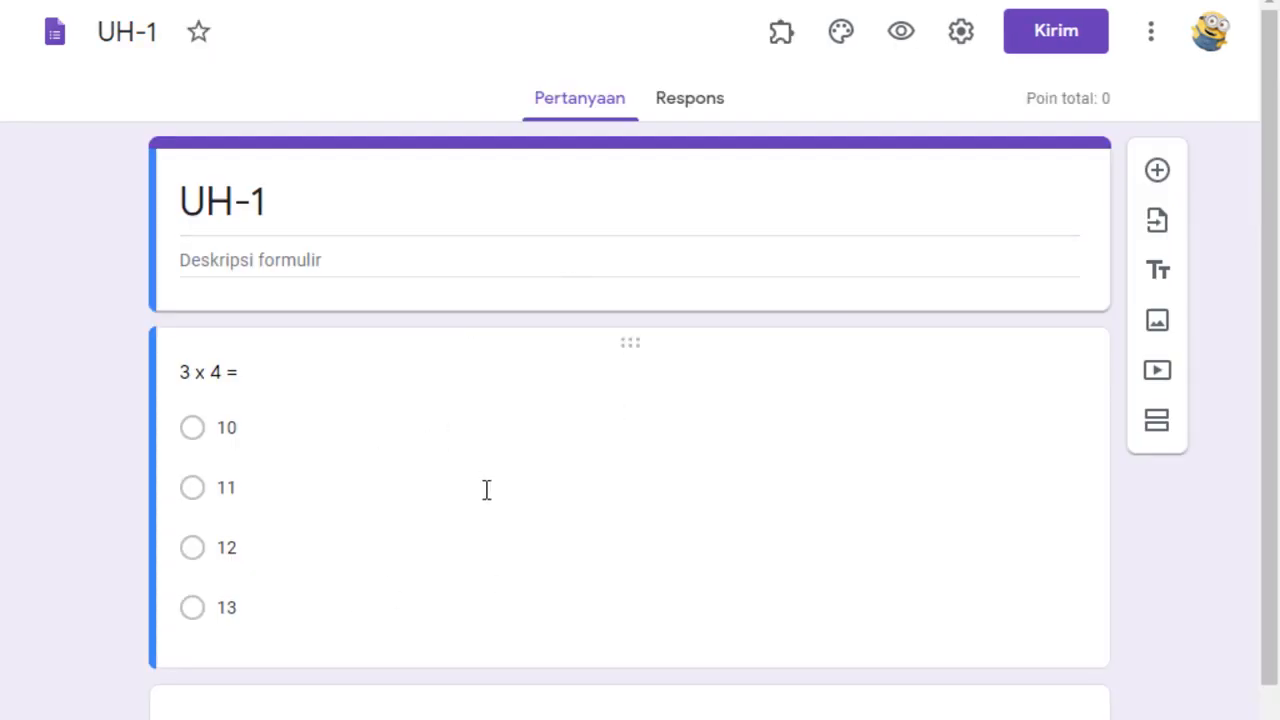
{"action": "left_click", "coordinate": [384, 502]}
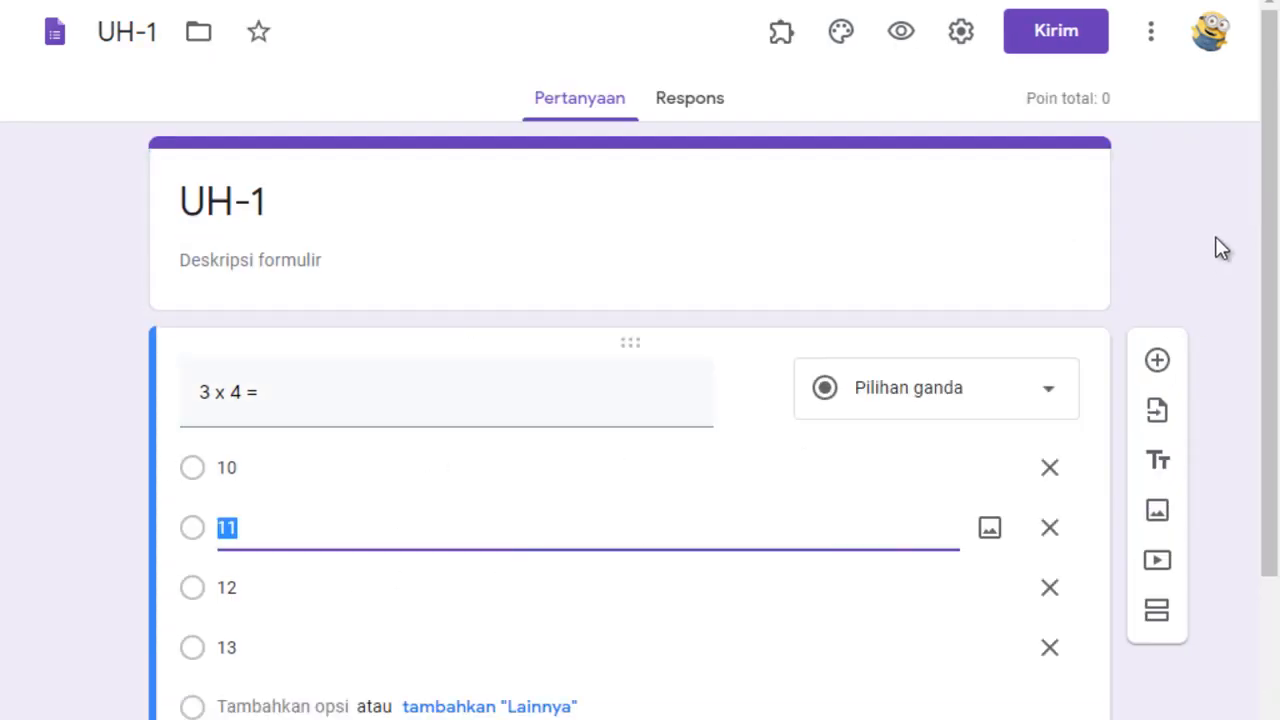
{"action": "scroll", "coordinate": [1274, 363], "scroll_direction": "down", "scroll_amount": 2}
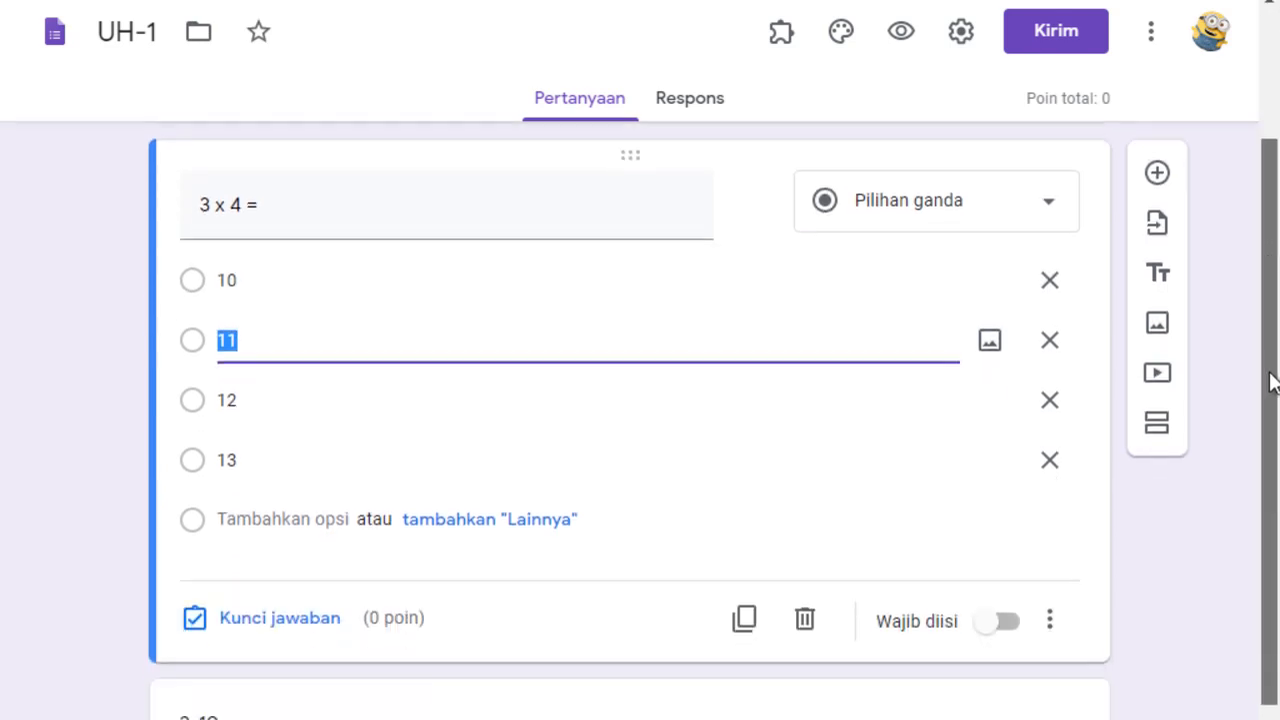
{"action": "left_click", "coordinate": [323, 608]}
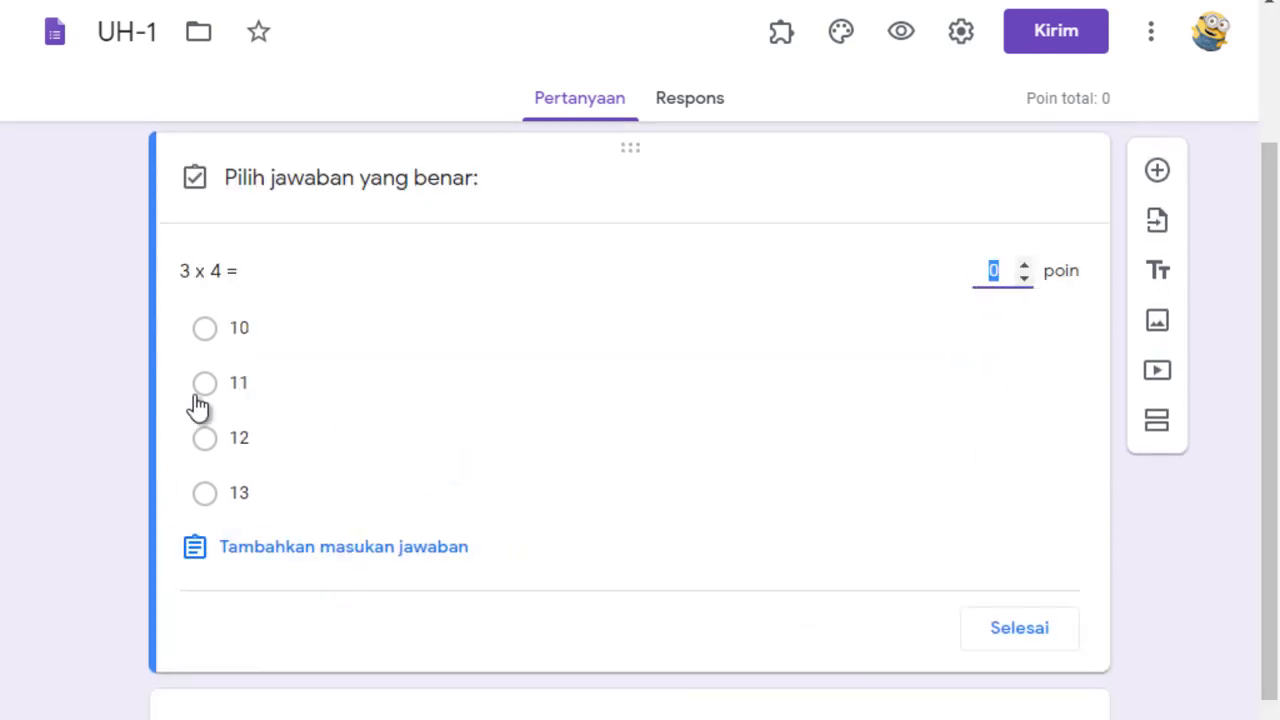
{"action": "left_click", "coordinate": [238, 443]}
{"action": "left_click", "coordinate": [1024, 265]}
{"action": "left_click", "coordinate": [1024, 265]}
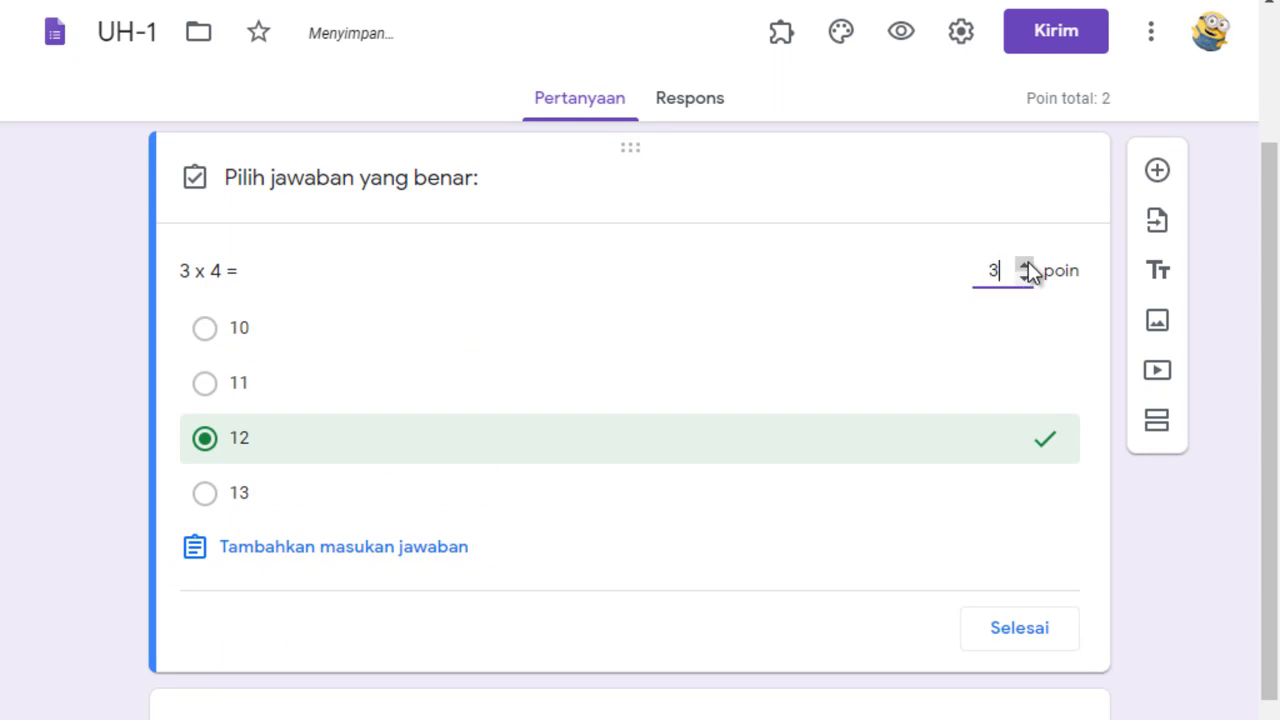
{"action": "left_click", "coordinate": [1025, 265]}
{"action": "left_click", "coordinate": [1015, 635]}
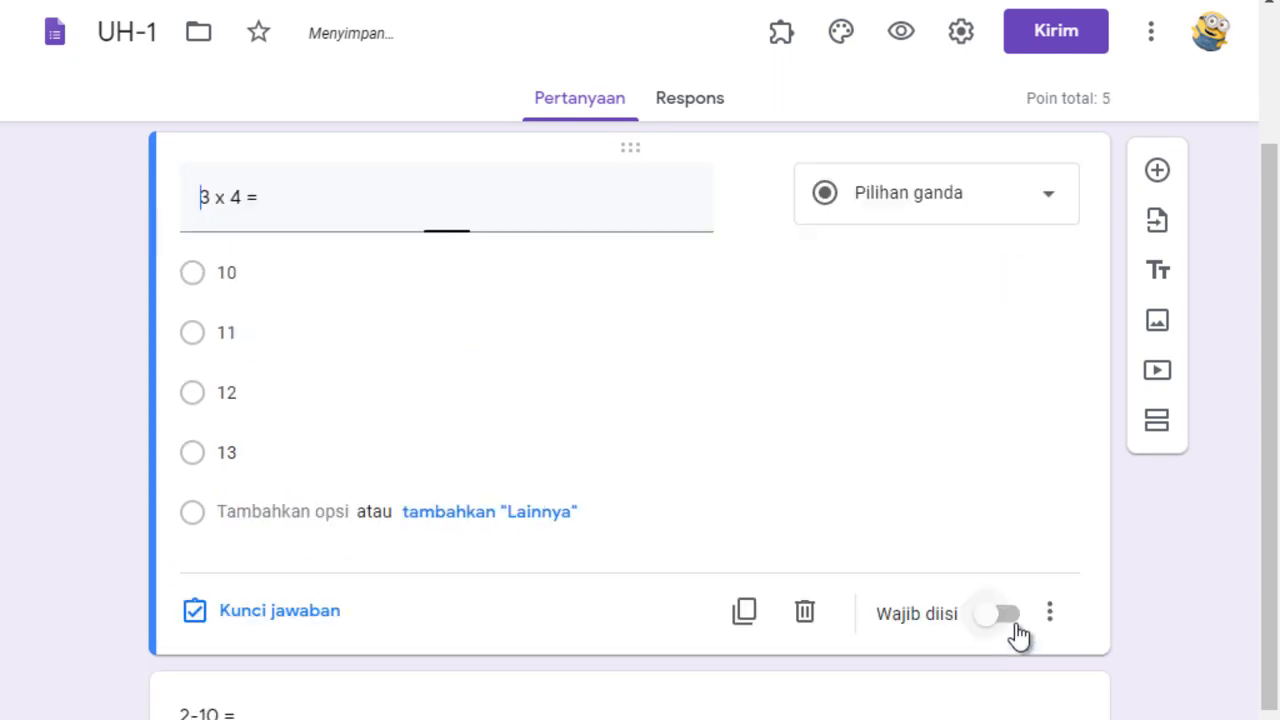
Set the answer key of the "2-10 =" question to -8, worth 5 points.
{"action": "scroll", "coordinate": [1266, 480], "scroll_direction": "down", "scroll_amount": 2}
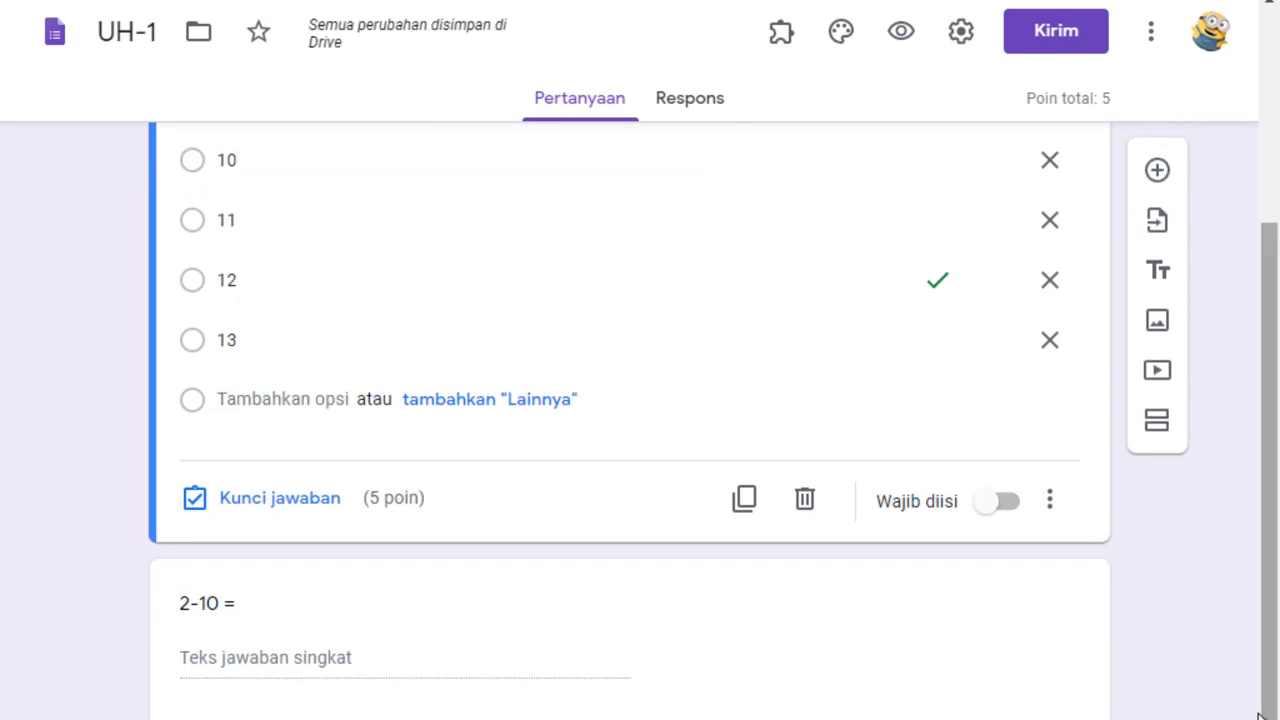
{"action": "left_click", "coordinate": [570, 652]}
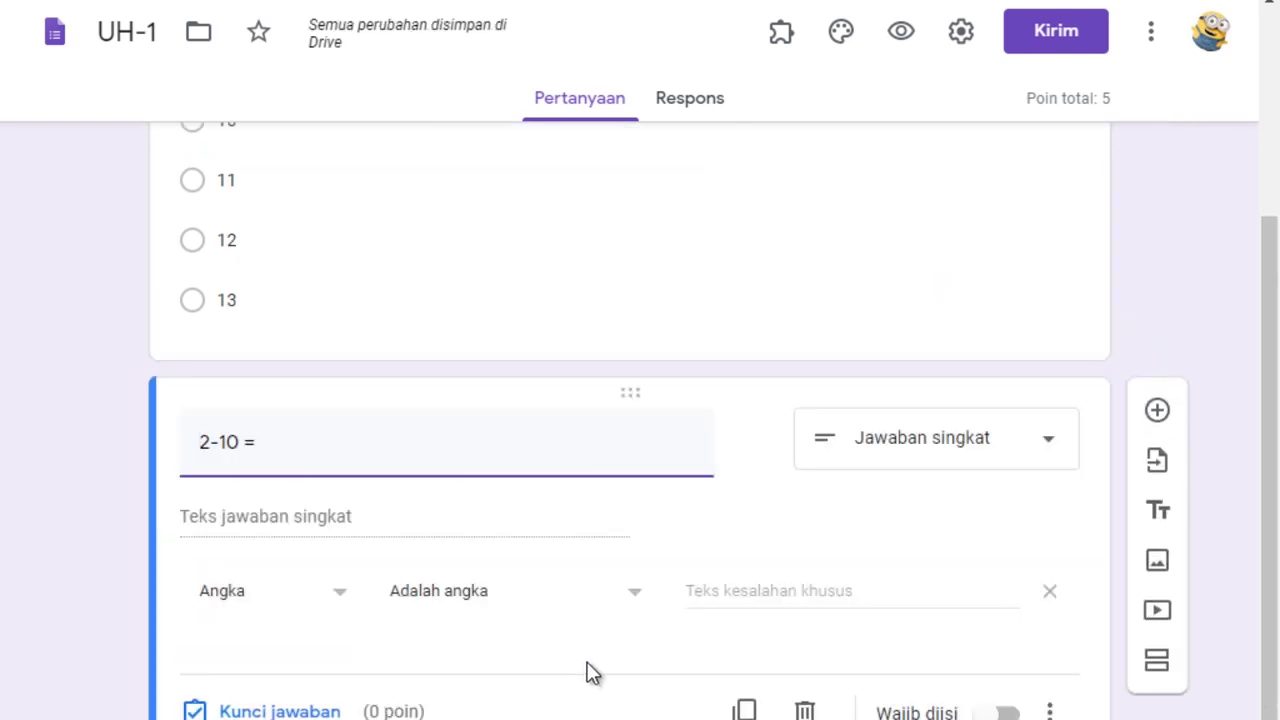
{"action": "left_click", "coordinate": [329, 712]}
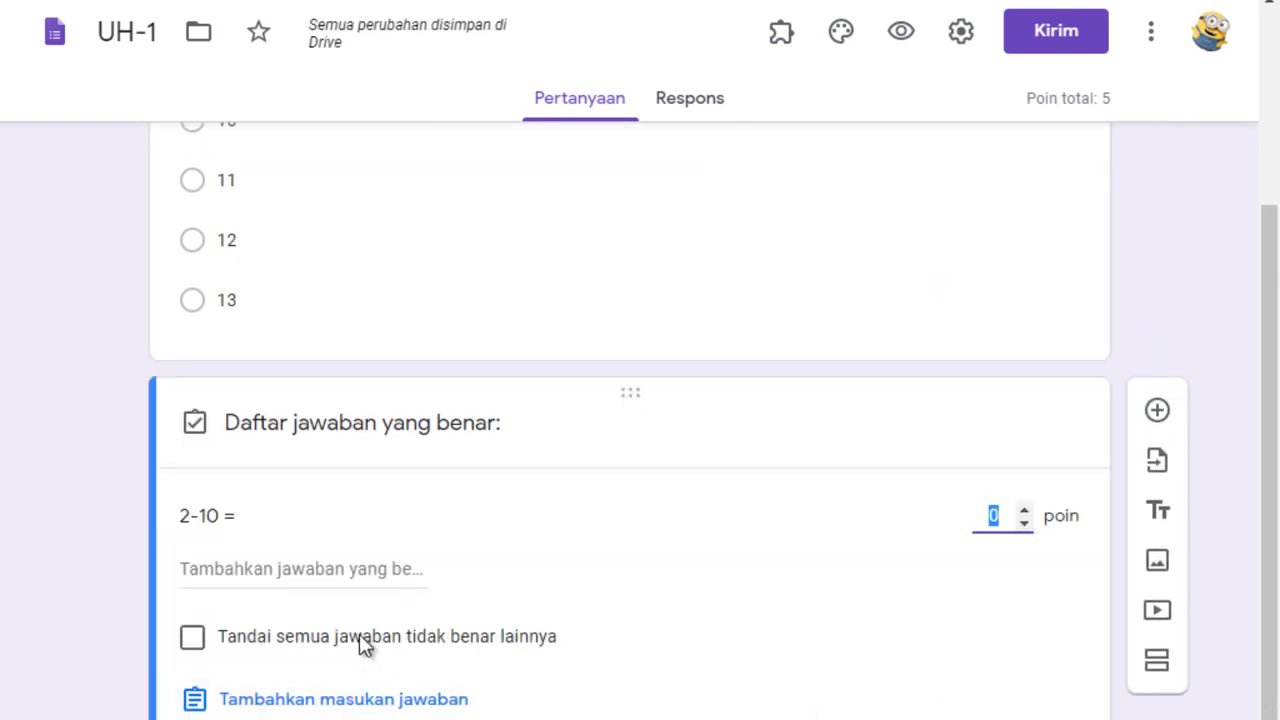
{"action": "left_click", "coordinate": [206, 560]}
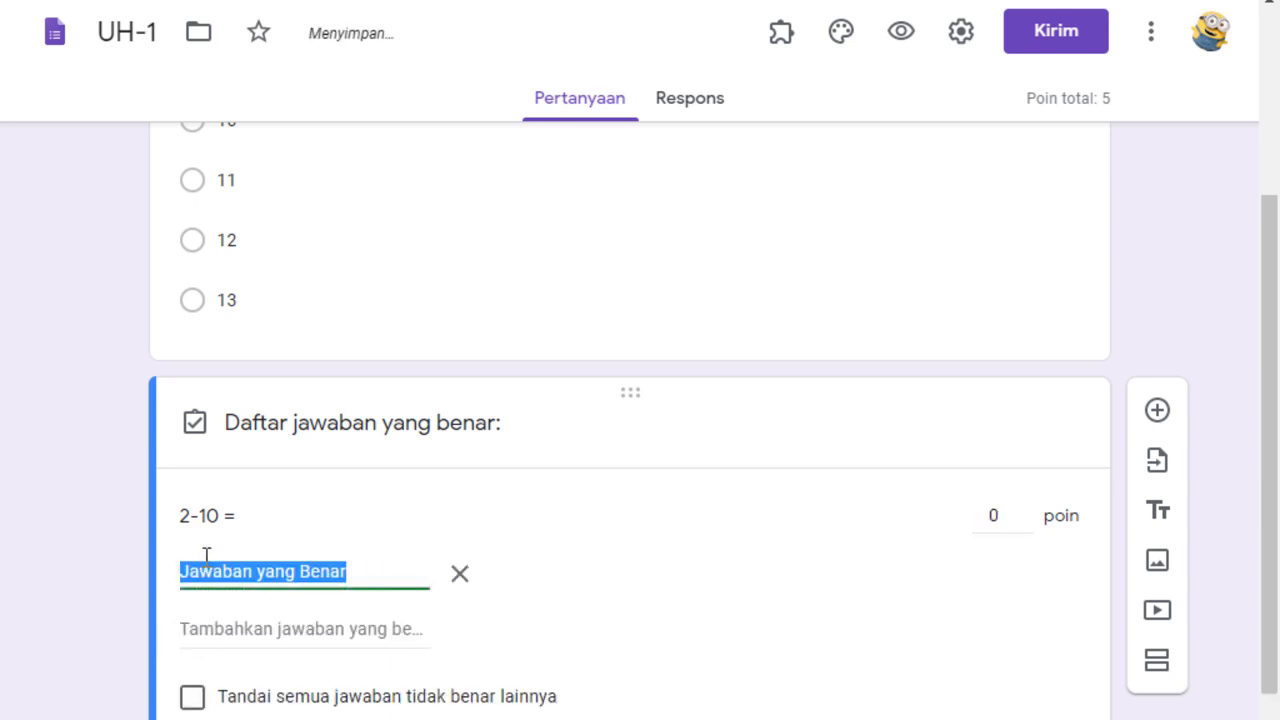
{"action": "type", "text": "-8"}
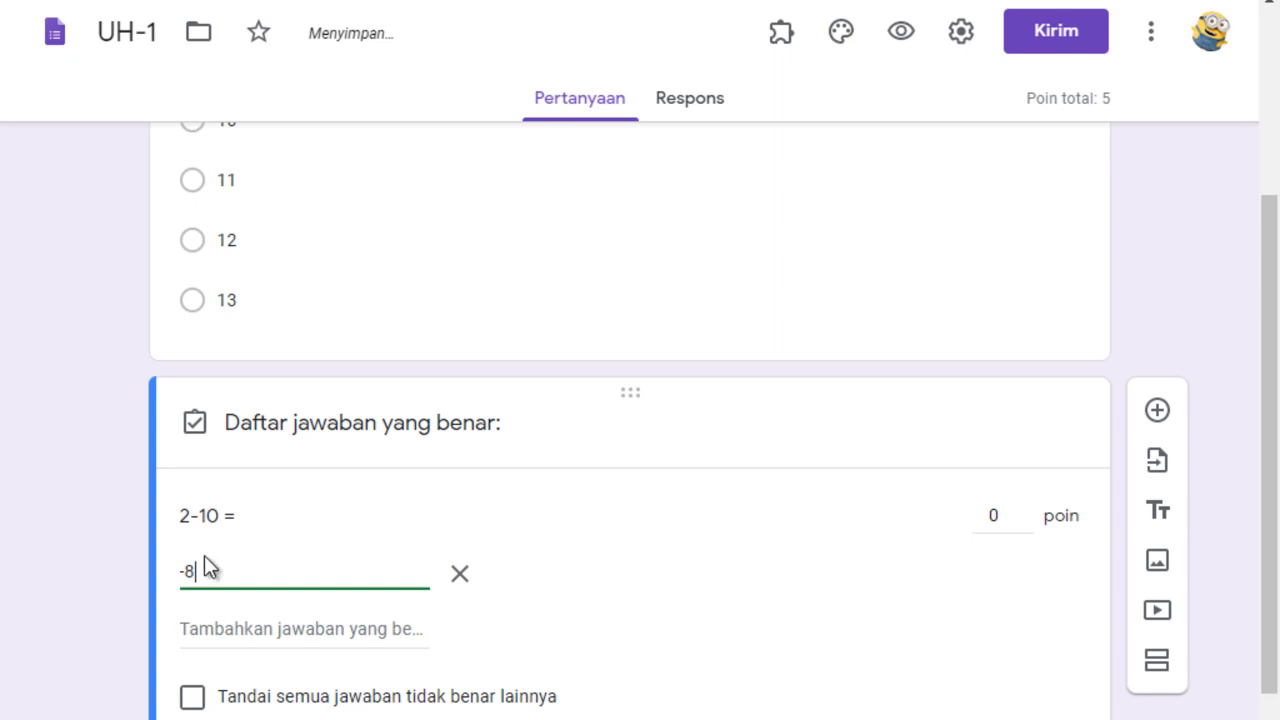
{"action": "double_click", "coordinate": [1024, 510]}
{"action": "left_click", "coordinate": [1024, 510]}
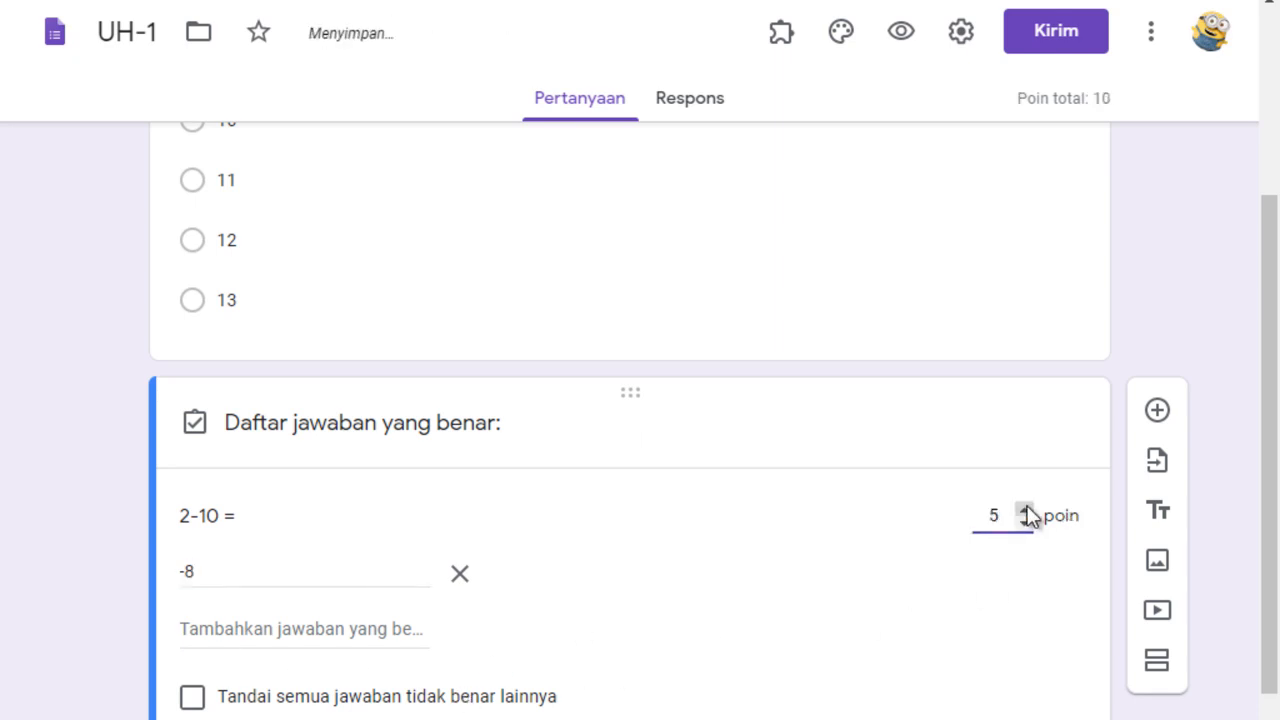
{"action": "scroll", "coordinate": [1278, 380], "scroll_direction": "down", "scroll_amount": 3}
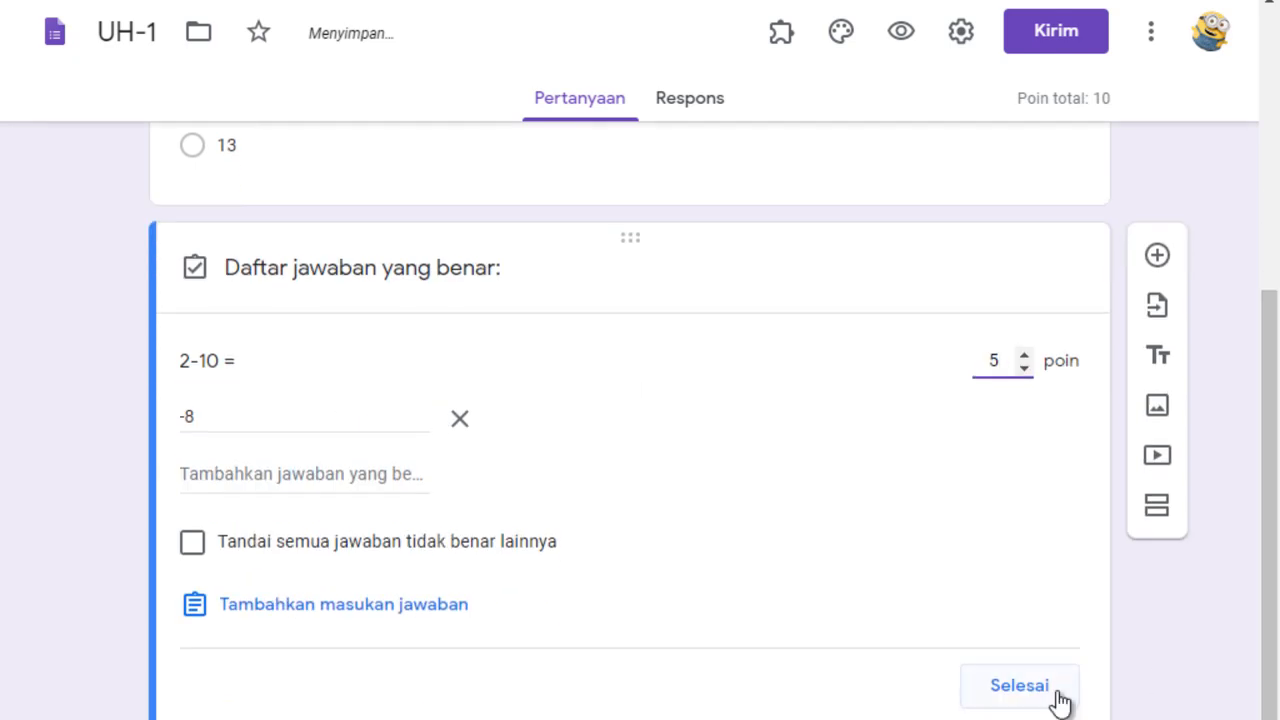
{"action": "left_click", "coordinate": [1040, 690]}
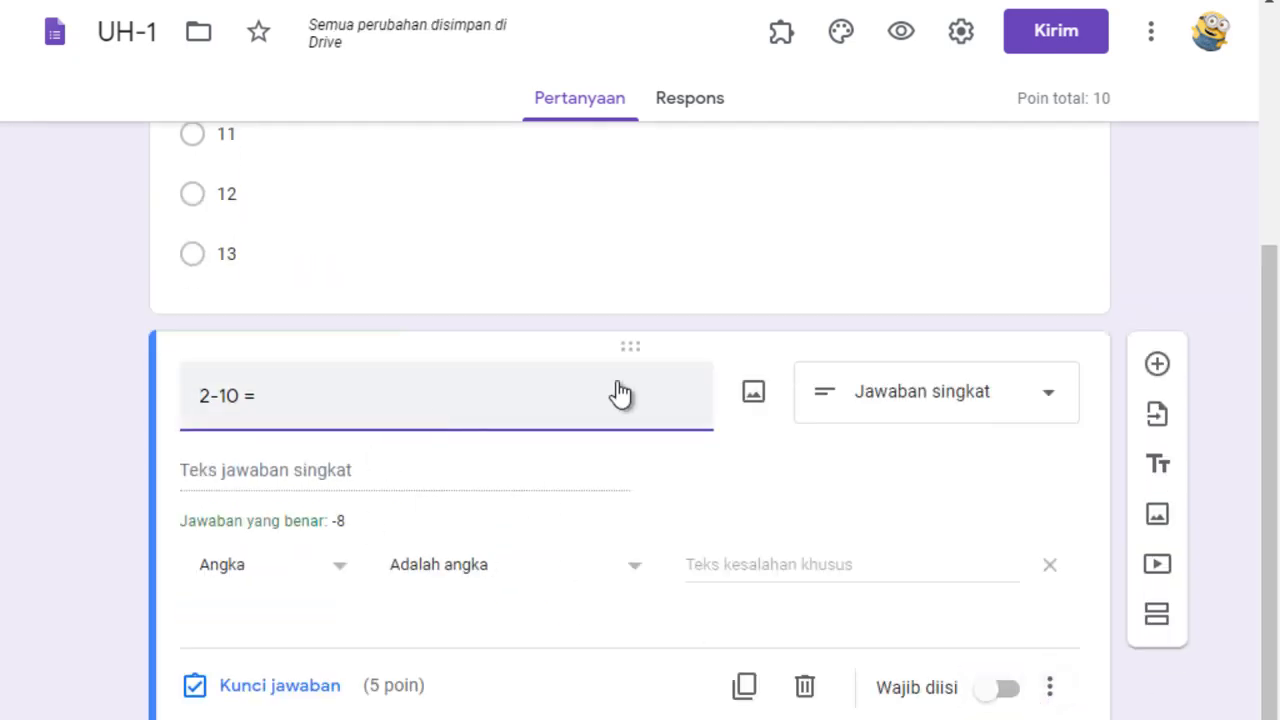
Reopen the attached quiz form from the Classroom assignment and set the "3 x 4 =" question's value to 50 points.
{"action": "scroll", "coordinate": [1268, 252], "scroll_direction": "up", "scroll_amount": 1}
{"action": "left_click_drag", "start_coordinate": [1268, 252], "coordinate": [1262, 43]}
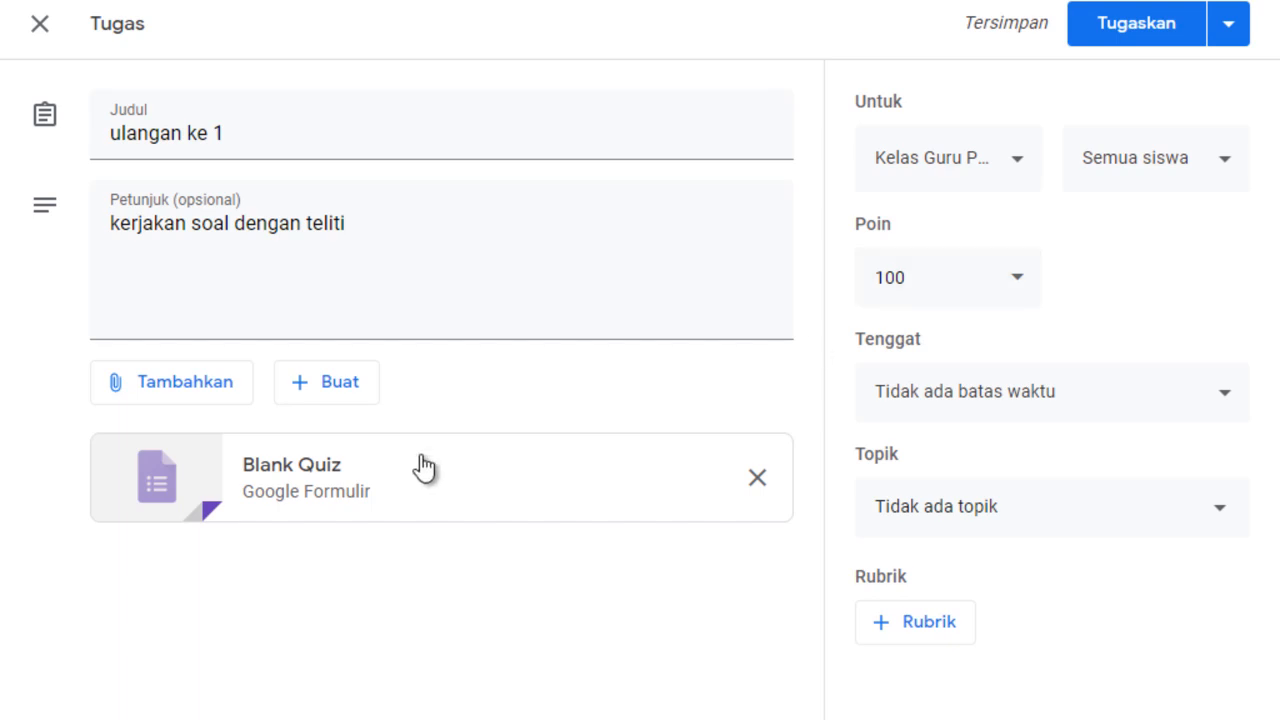
{"action": "left_click", "coordinate": [334, 494]}
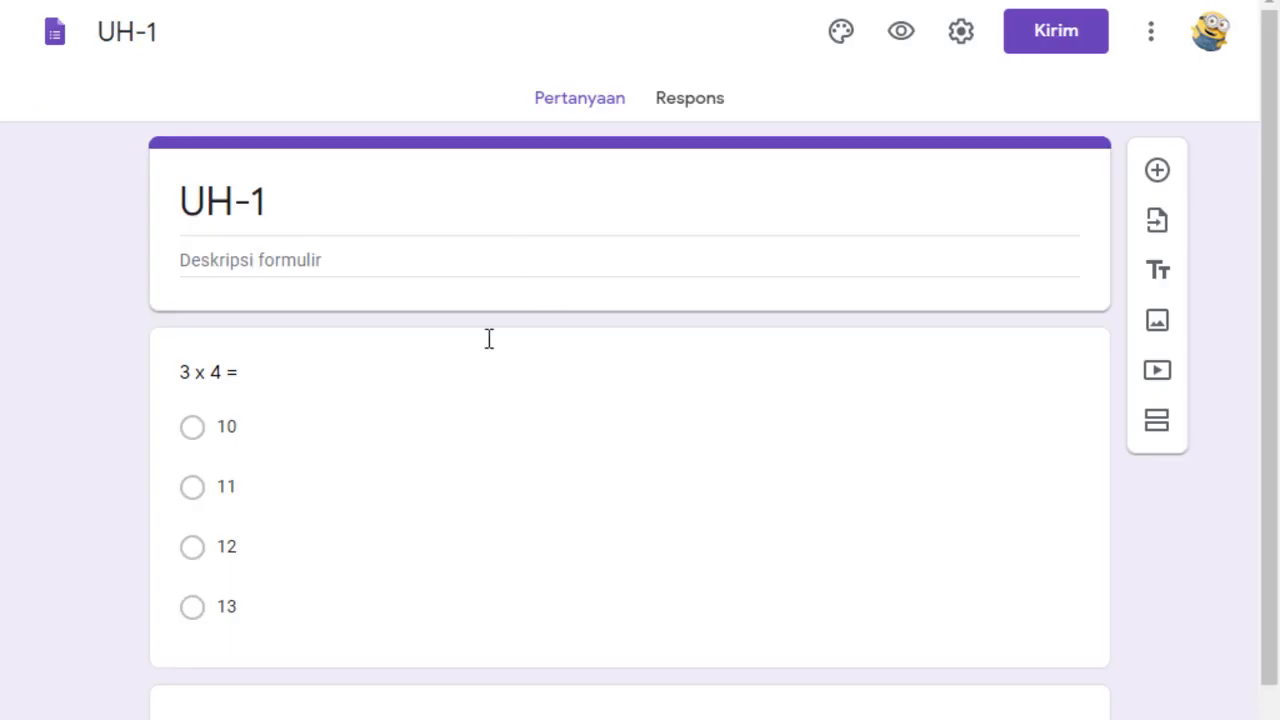
{"action": "left_click", "coordinate": [640, 445]}
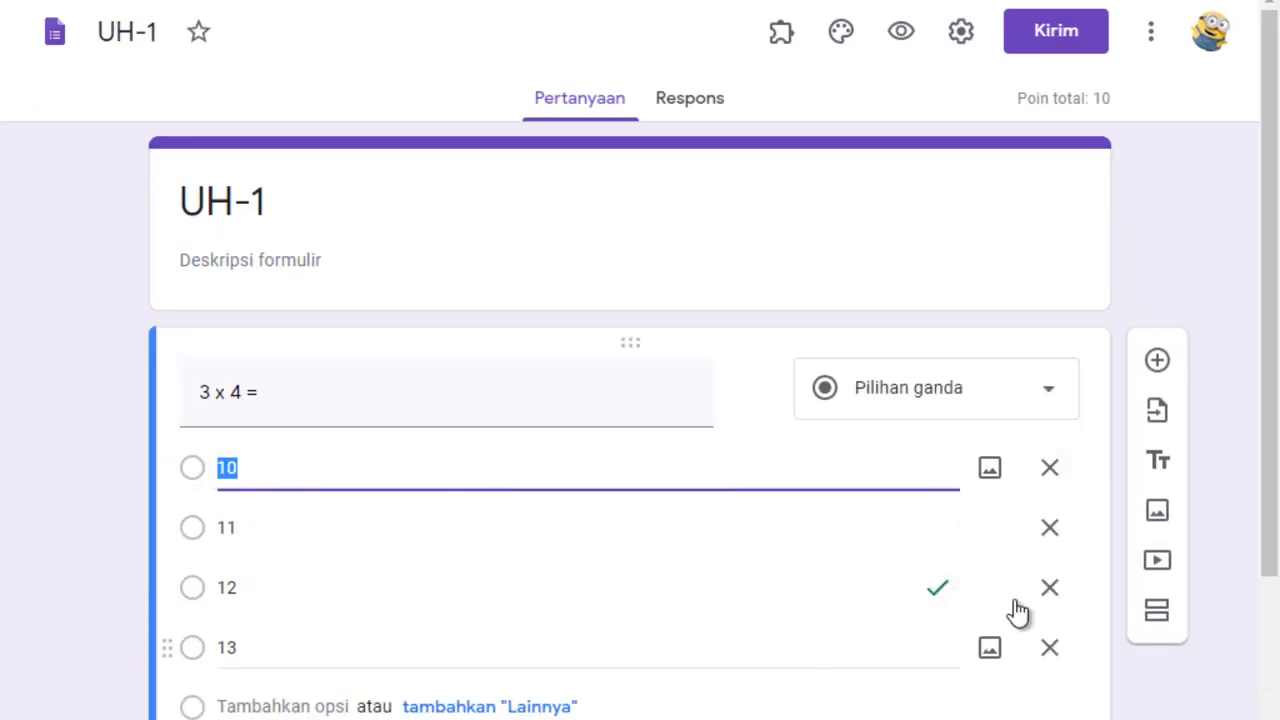
{"action": "left_click_drag", "start_coordinate": [1271, 434], "coordinate": [1275, 522]}
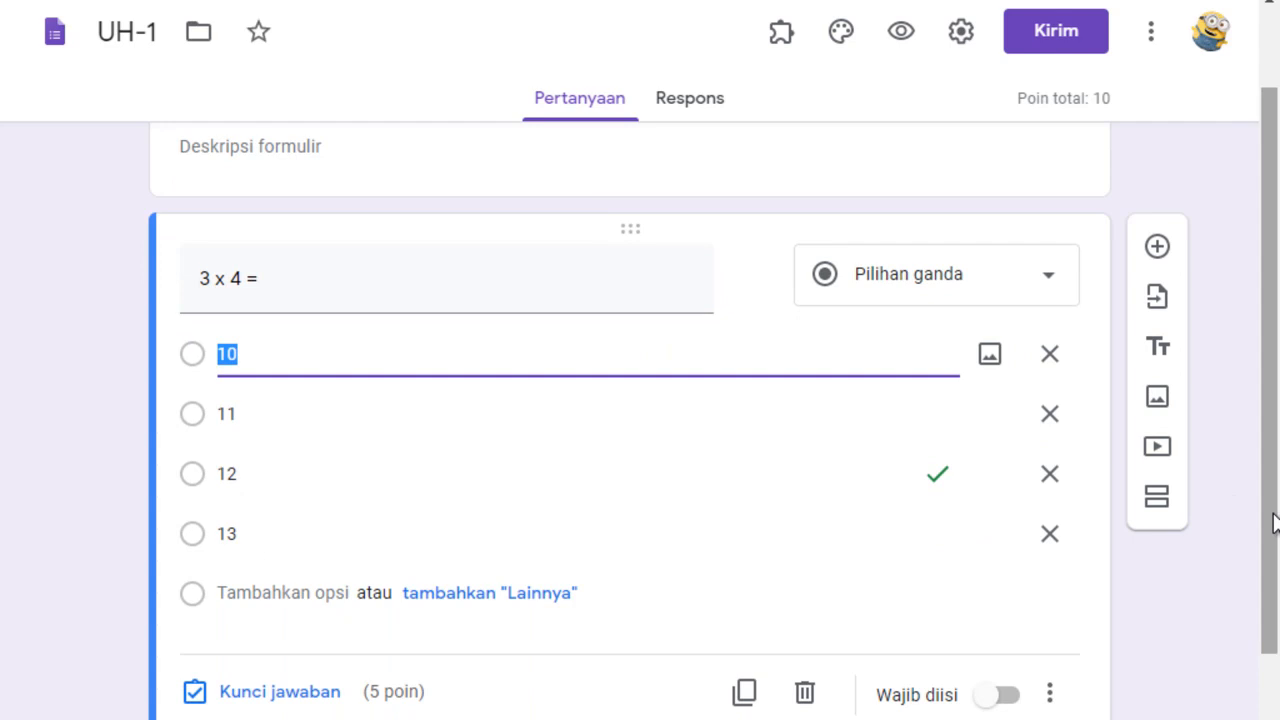
{"action": "left_click", "coordinate": [268, 703]}
{"action": "left_click", "coordinate": [1002, 357]}
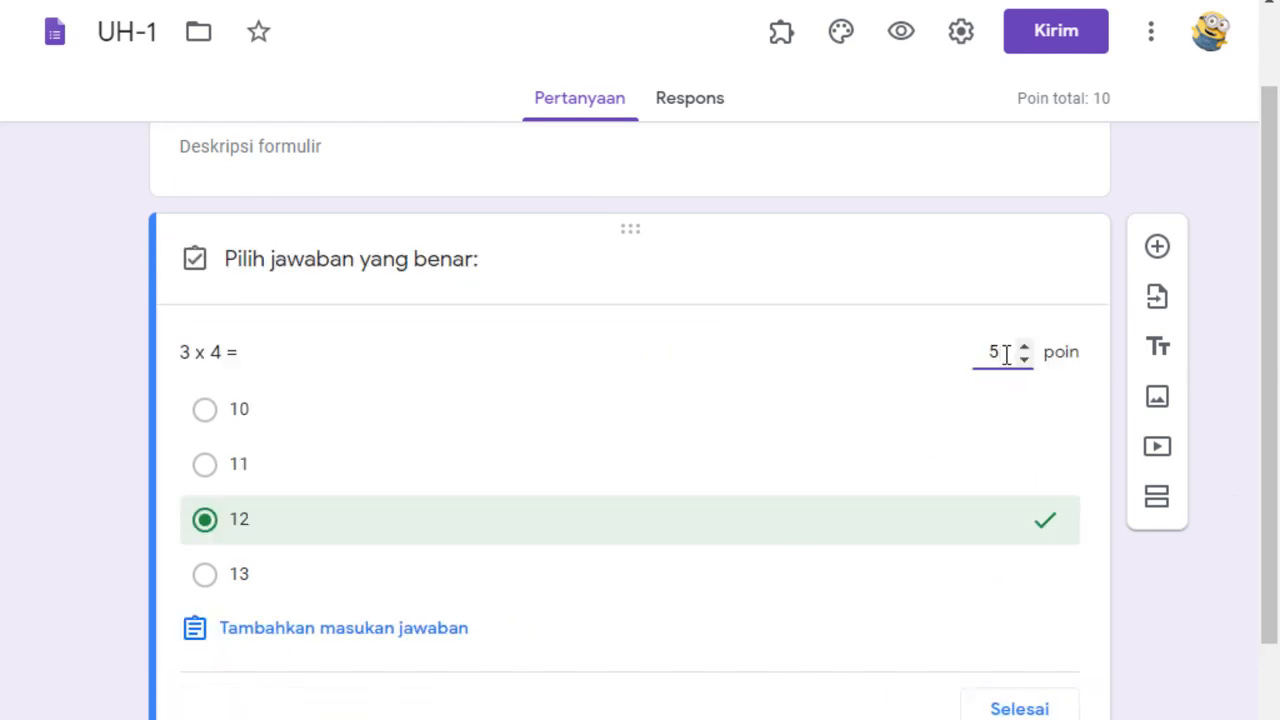
{"action": "type", "text": "0"}
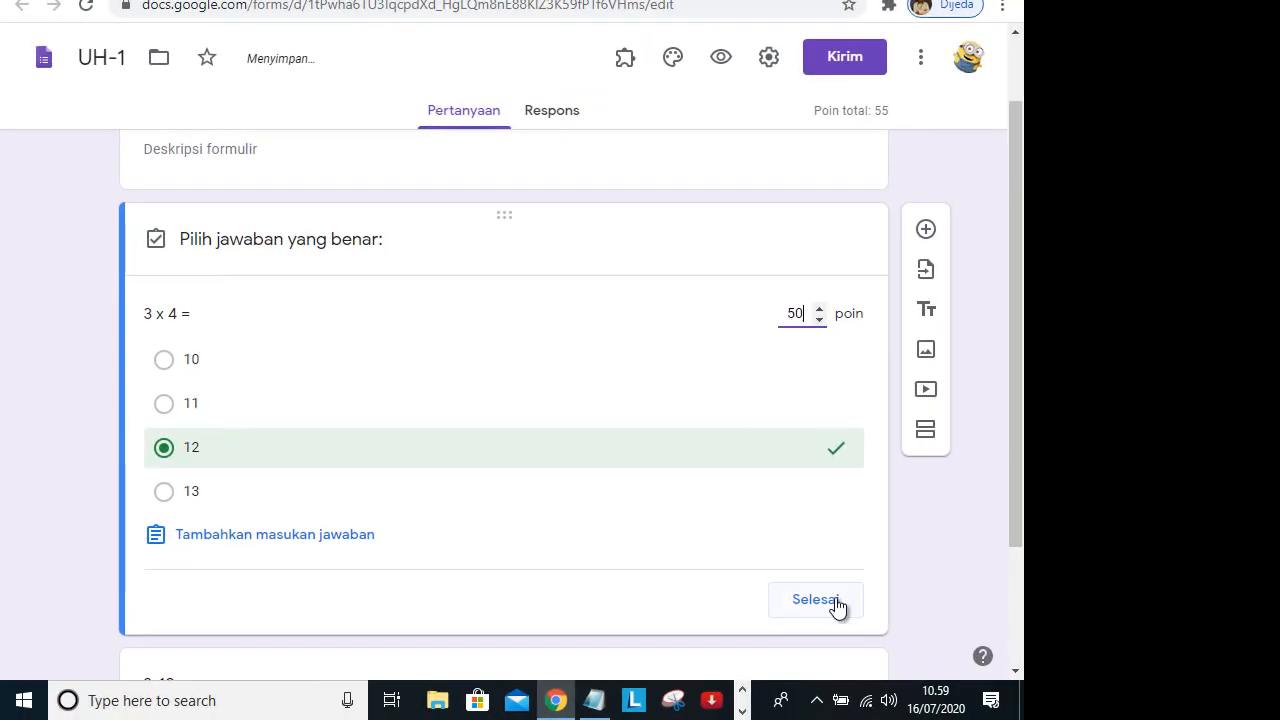
{"action": "left_click", "coordinate": [1030, 709]}
{"action": "left_click_drag", "start_coordinate": [1014, 529], "coordinate": [1014, 637]}
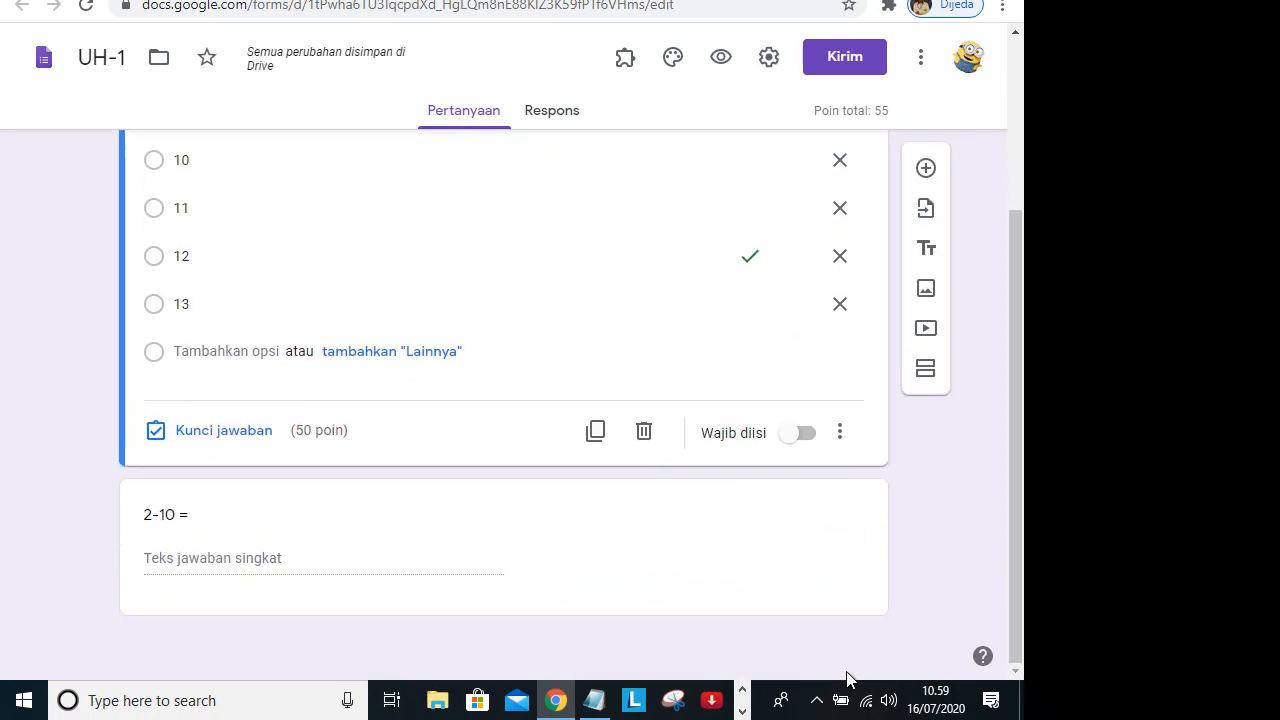
Set the value of the "2-10 =" question to 50 points in its answer key.
{"action": "left_click", "coordinate": [365, 568]}
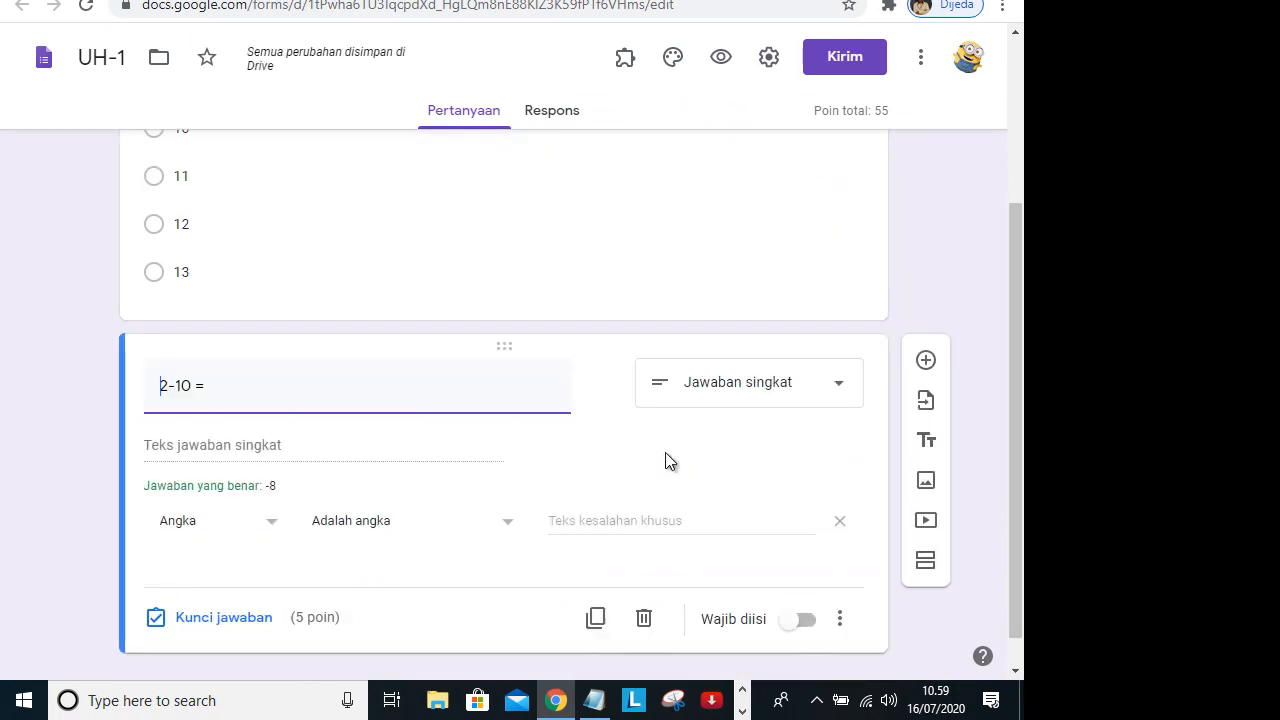
{"action": "left_click", "coordinate": [225, 620]}
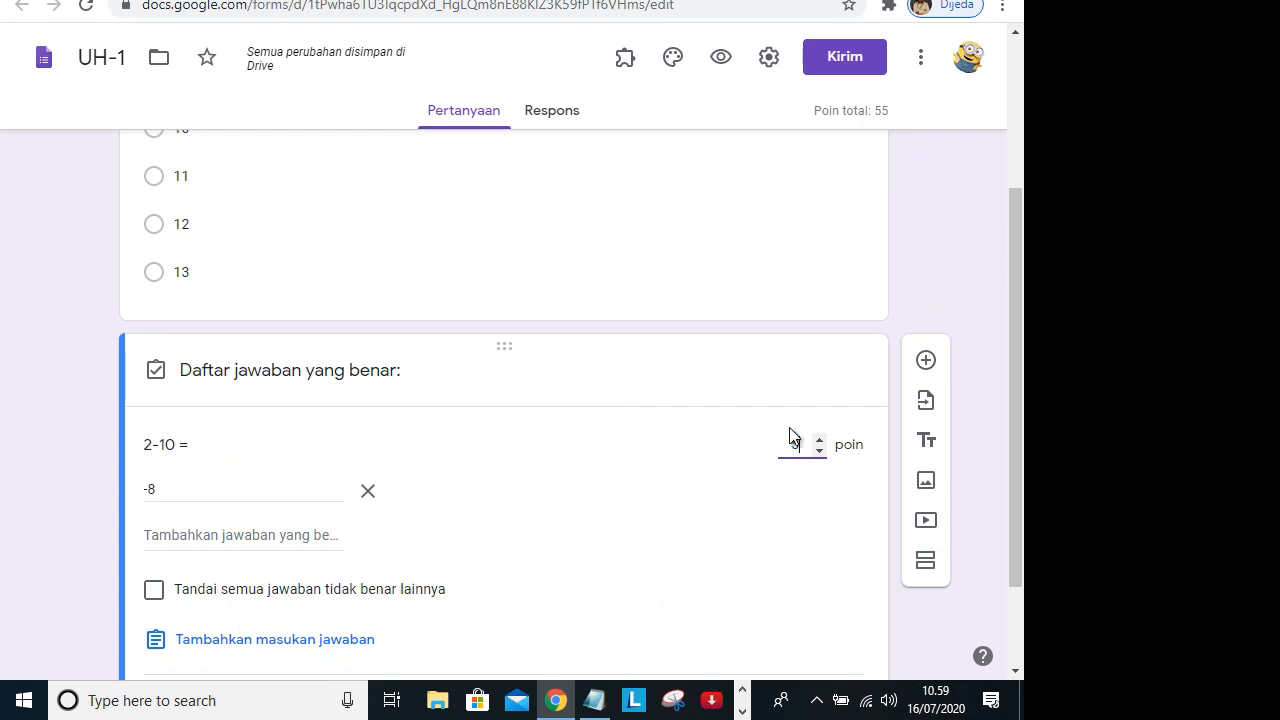
{"action": "left_click_drag", "start_coordinate": [1014, 494], "coordinate": [1014, 577]}
{"action": "left_click", "coordinate": [846, 594]}
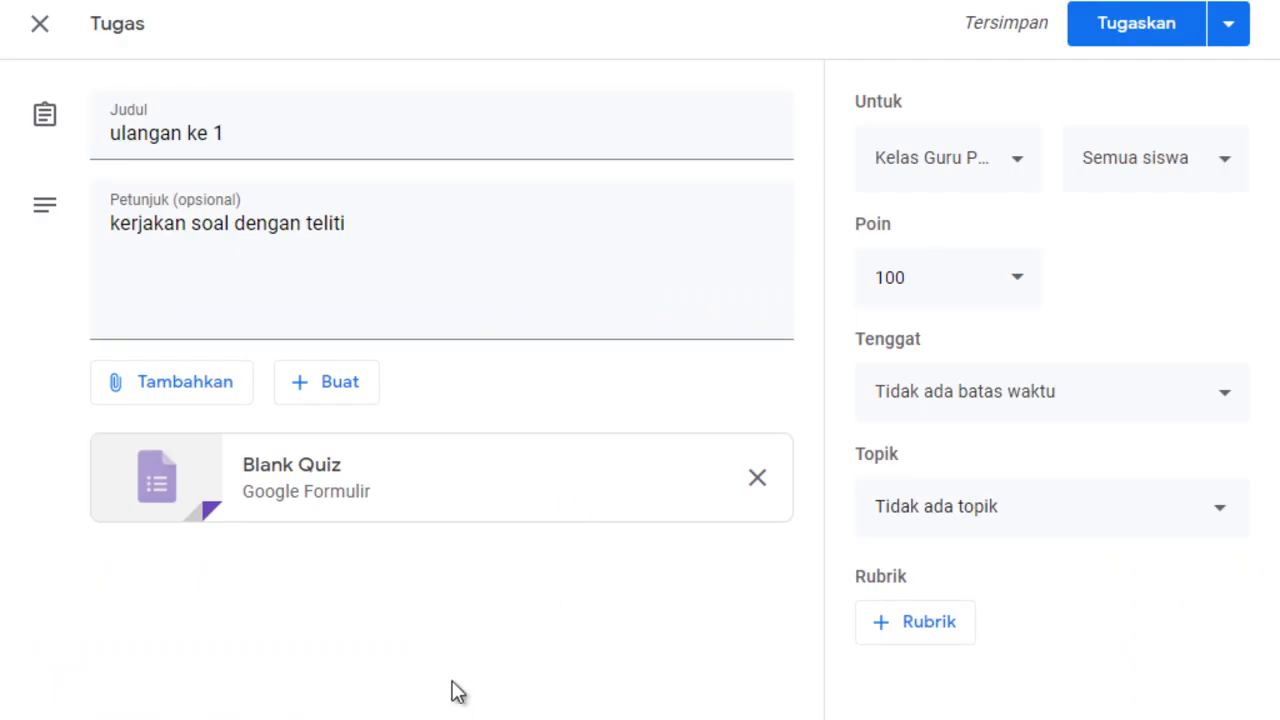
Check the classes the assignment can be posted to and set its due date to 18 Jul 2020 at 23.59.
{"action": "left_click", "coordinate": [1008, 168]}
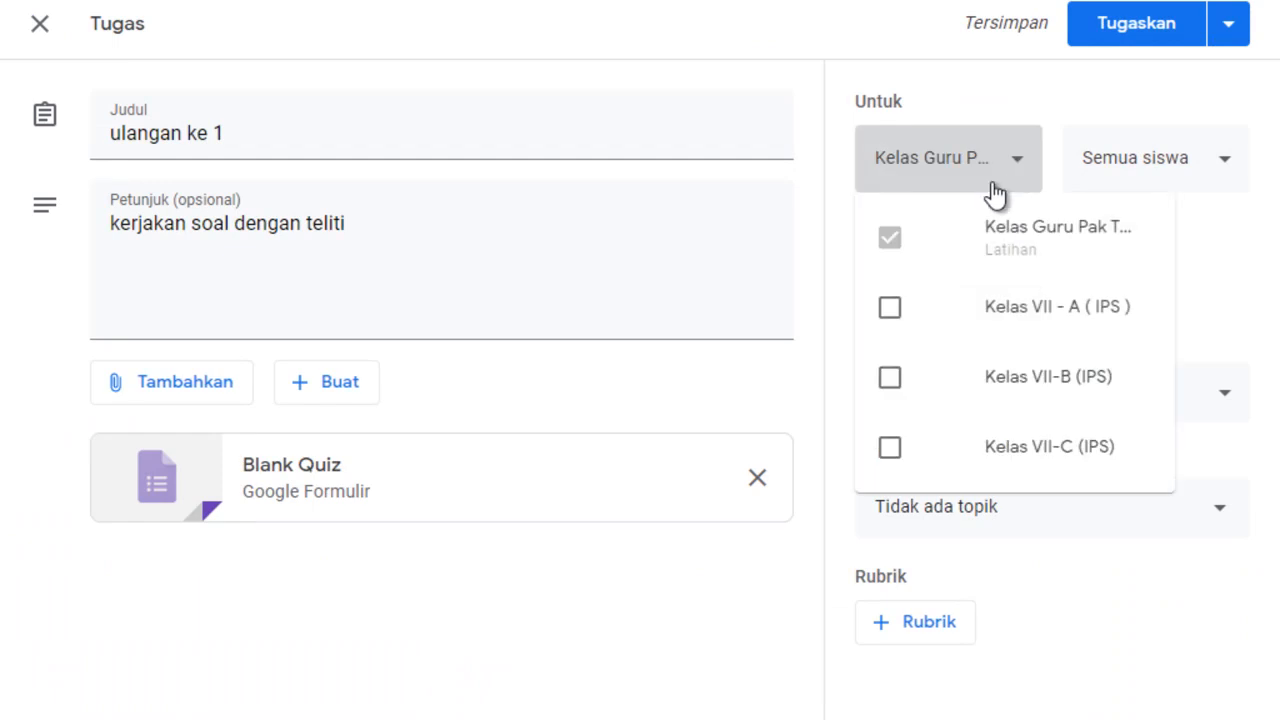
{"action": "left_click", "coordinate": [608, 660]}
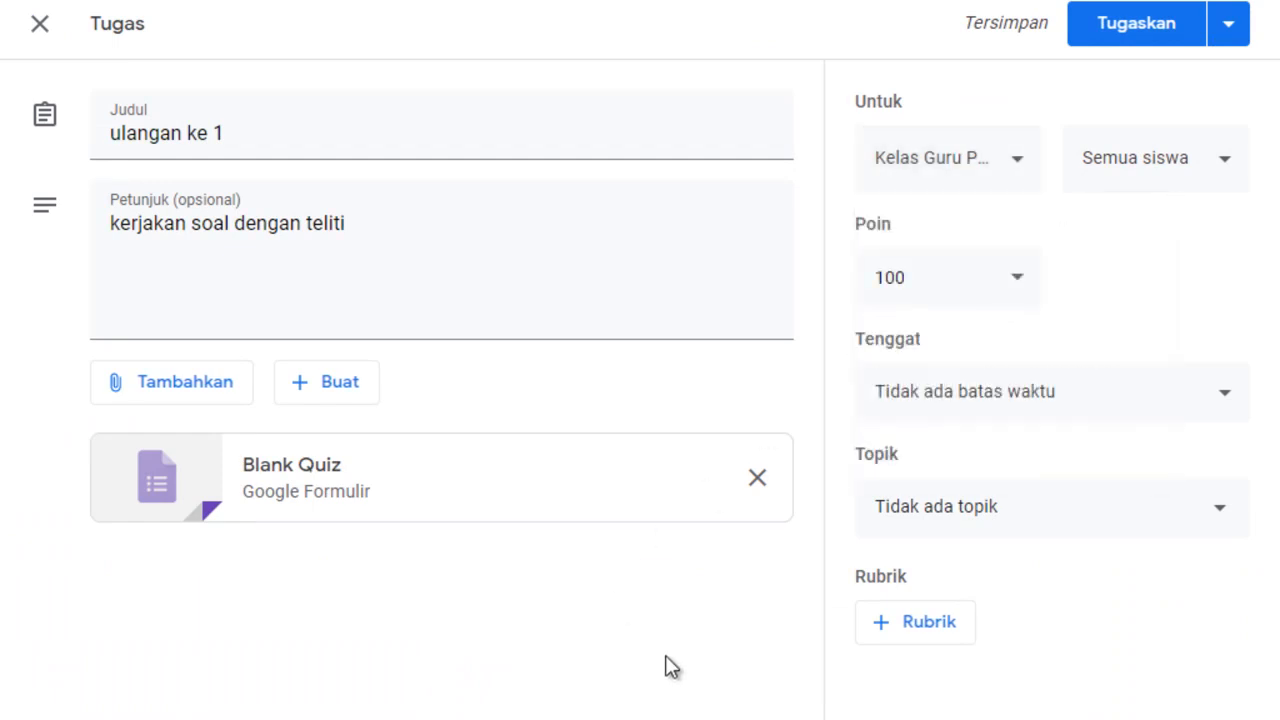
{"action": "left_click", "coordinate": [1072, 400]}
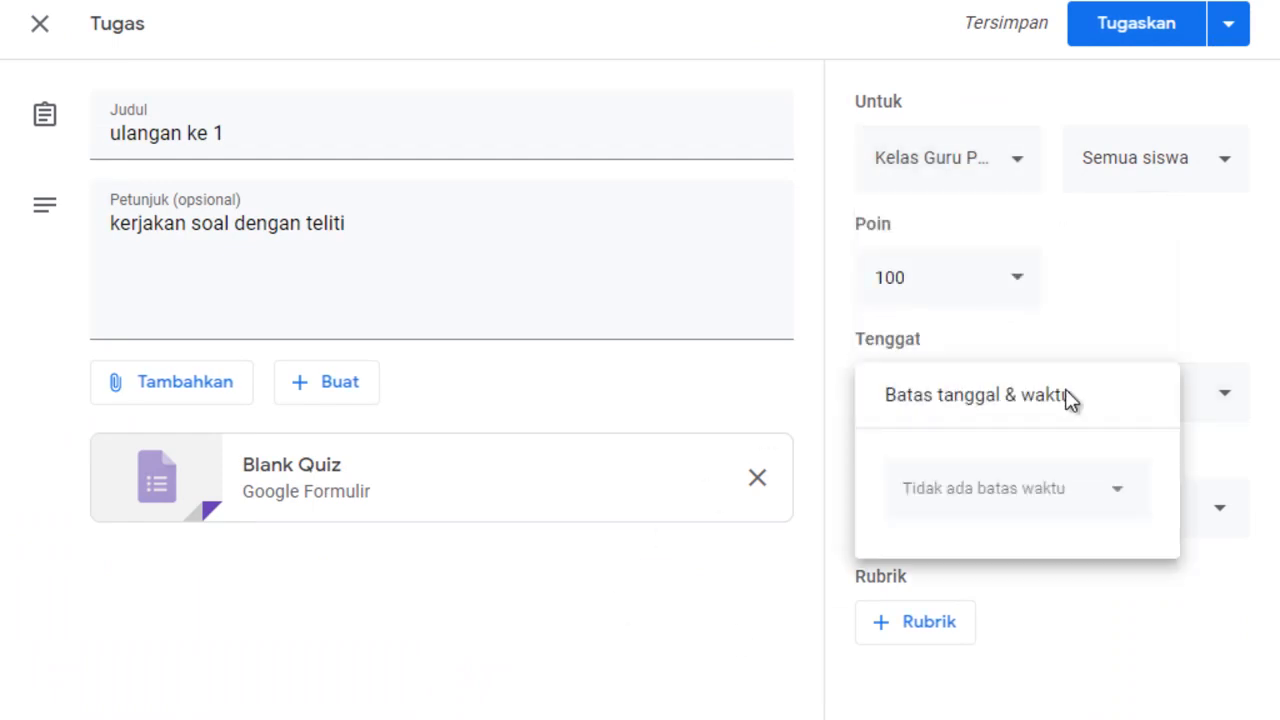
{"action": "left_click", "coordinate": [1020, 508]}
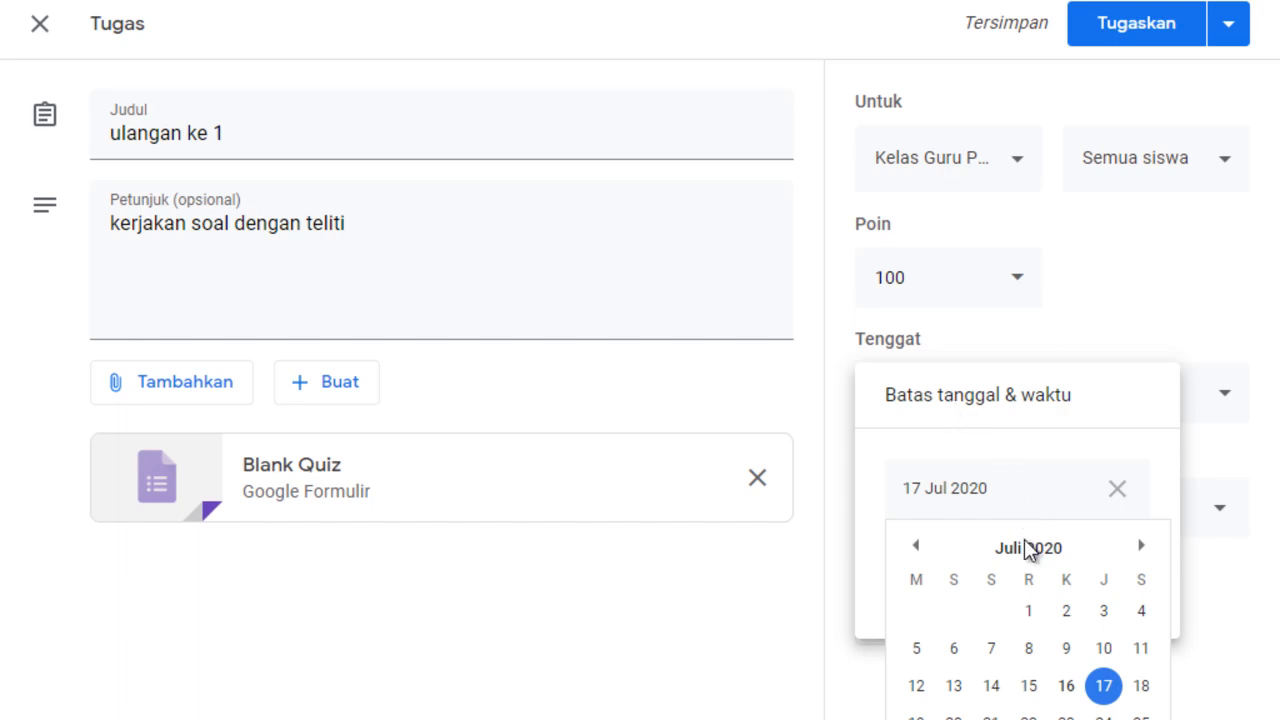
{"action": "left_click", "coordinate": [1140, 687]}
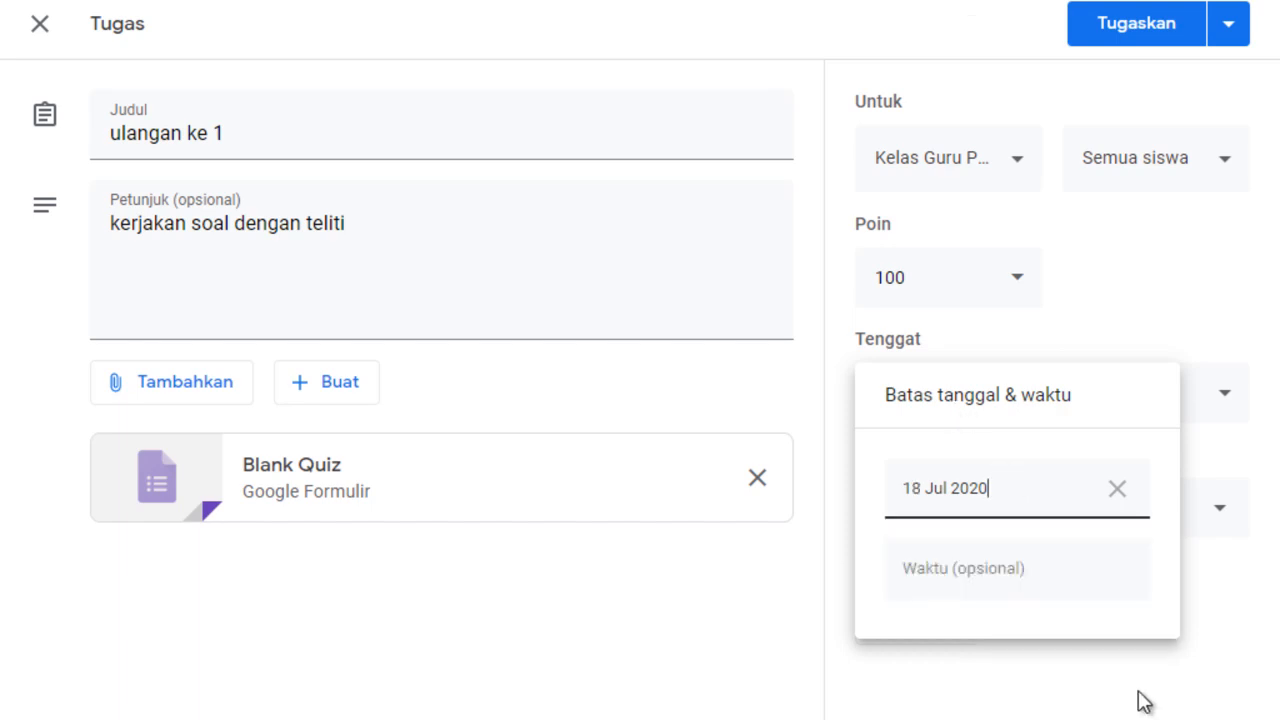
{"action": "left_click", "coordinate": [1067, 589]}
{"action": "left_click", "coordinate": [1067, 589]}
{"action": "left_click", "coordinate": [1075, 695]}
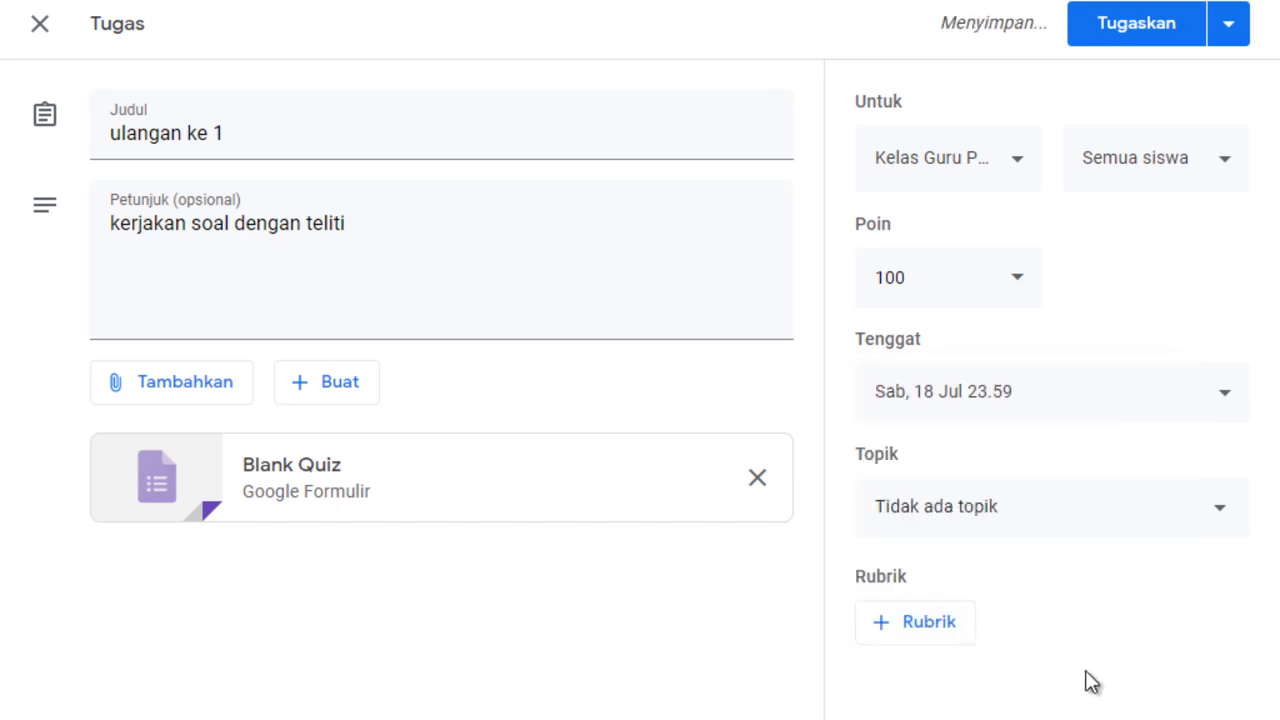
File the "ulangan ke 1" assignment under the topic Ulangan Harian and assign it to the class.
{"action": "left_click", "coordinate": [1175, 528]}
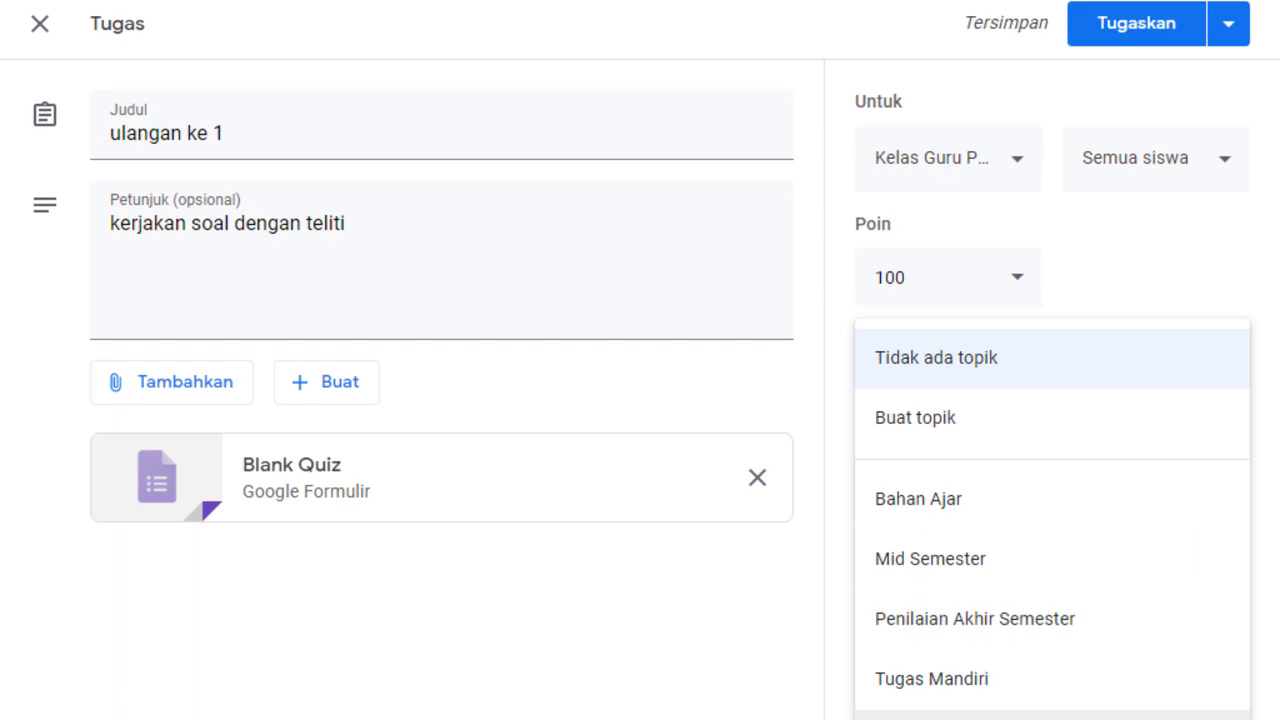
{"action": "left_click", "coordinate": [960, 716]}
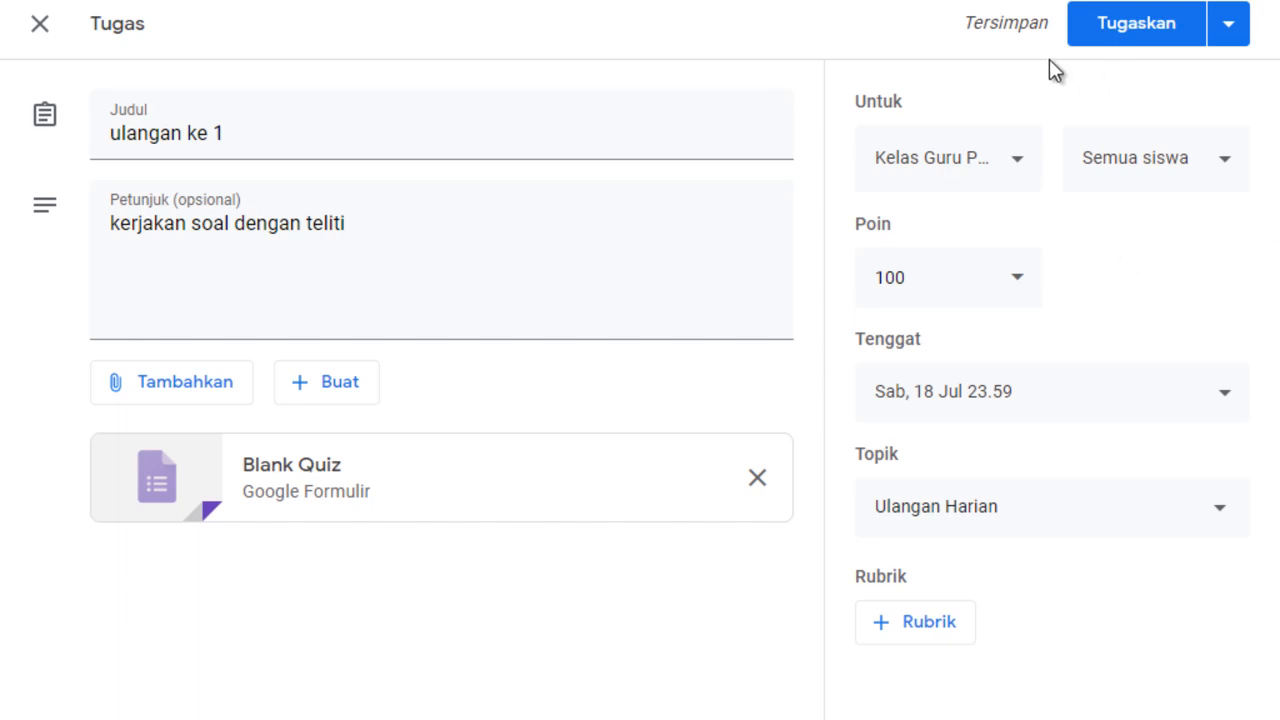
{"action": "left_click", "coordinate": [1141, 40]}
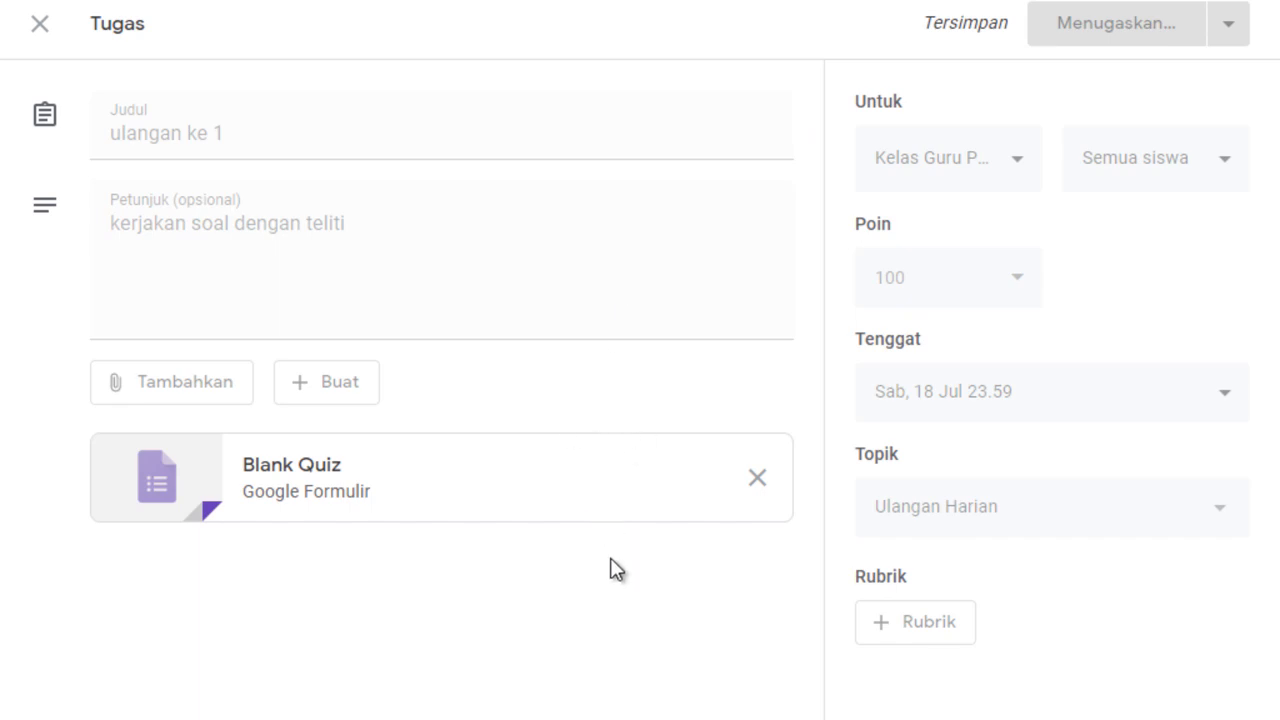
Open the attached UH-1 quiz form and look at its responses page and spreadsheet option.
{"action": "left_click", "coordinate": [349, 485]}
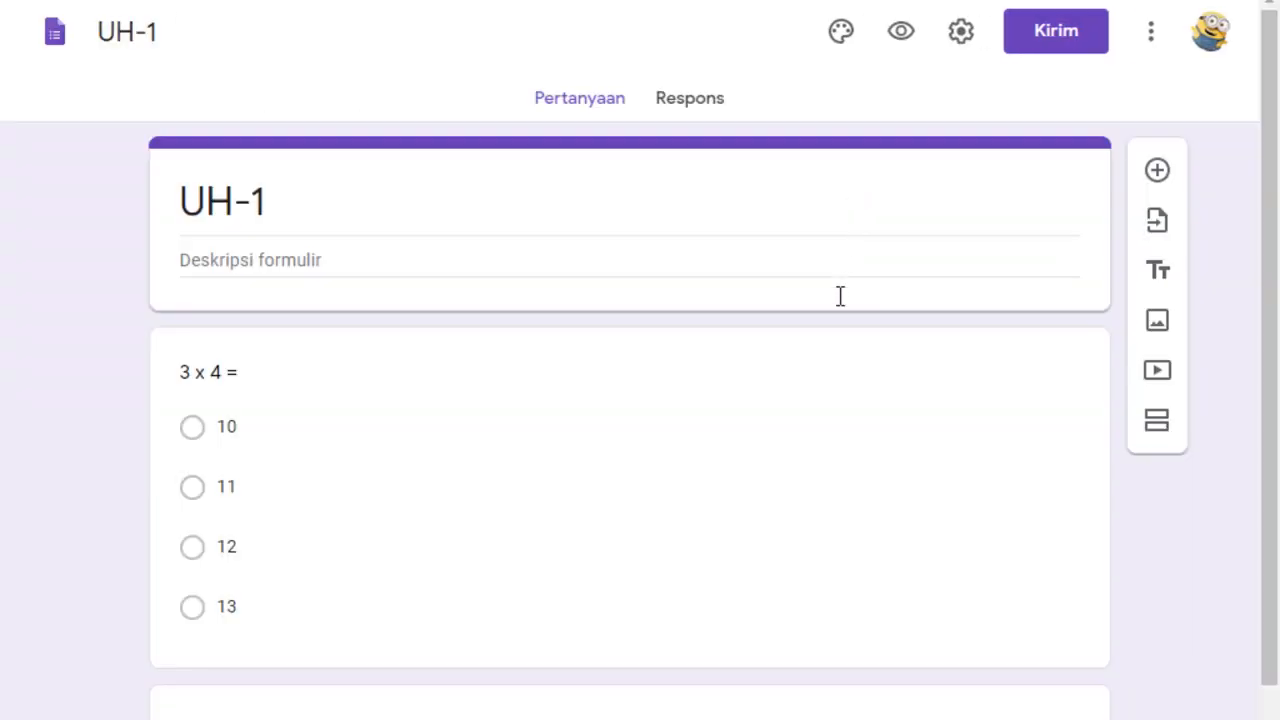
{"action": "left_click", "coordinate": [690, 100]}
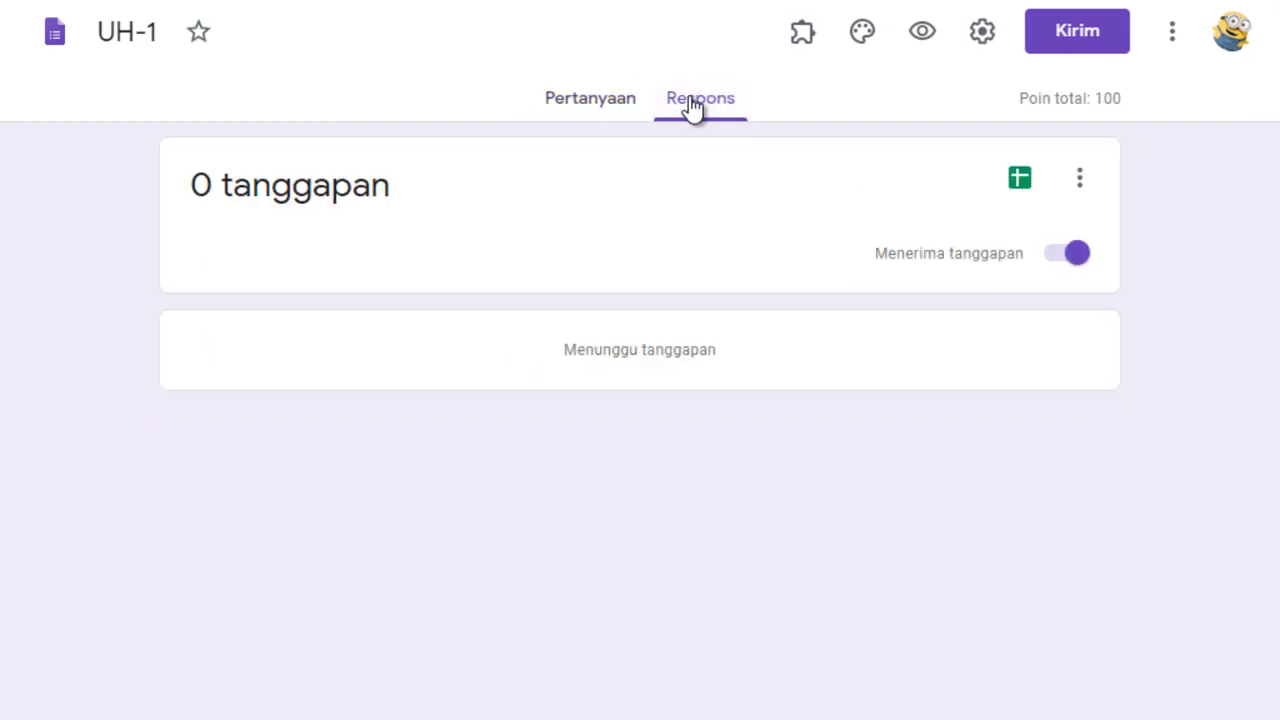
{"action": "left_click", "coordinate": [1024, 184]}
{"action": "left_click", "coordinate": [737, 172]}
{"action": "left_click", "coordinate": [940, 363]}
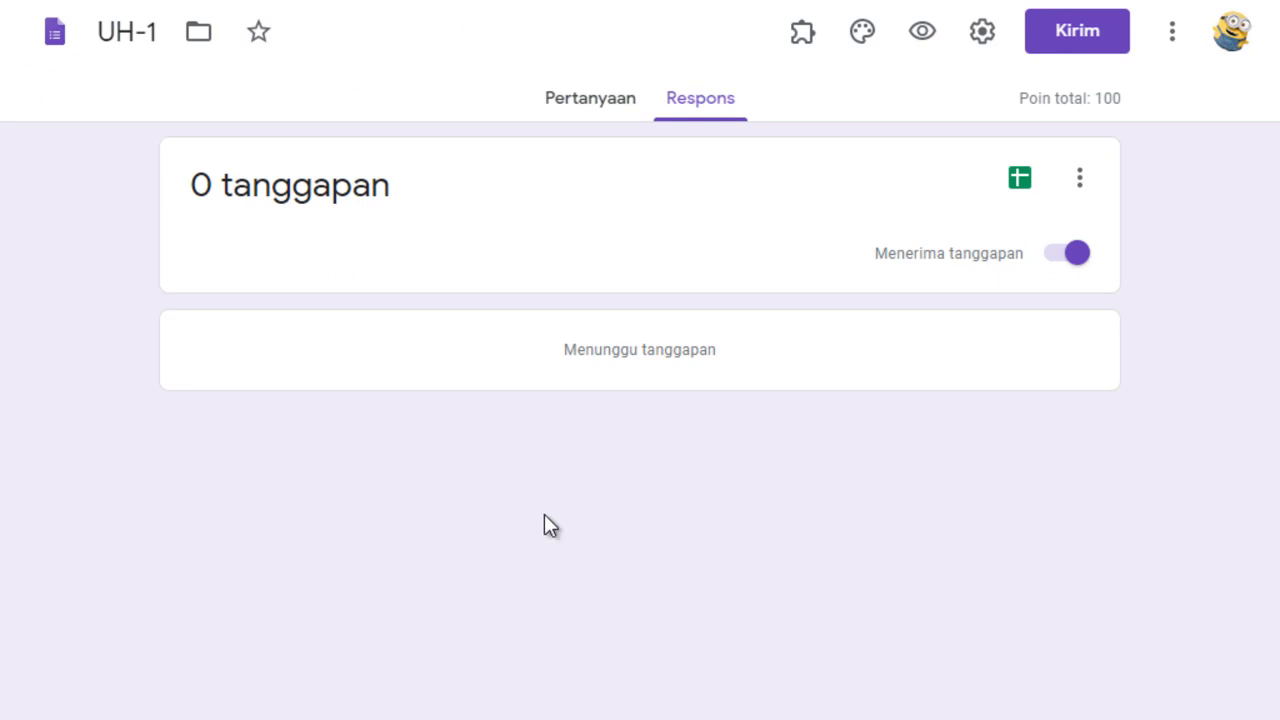
{"action": "left_click", "coordinate": [580, 98]}
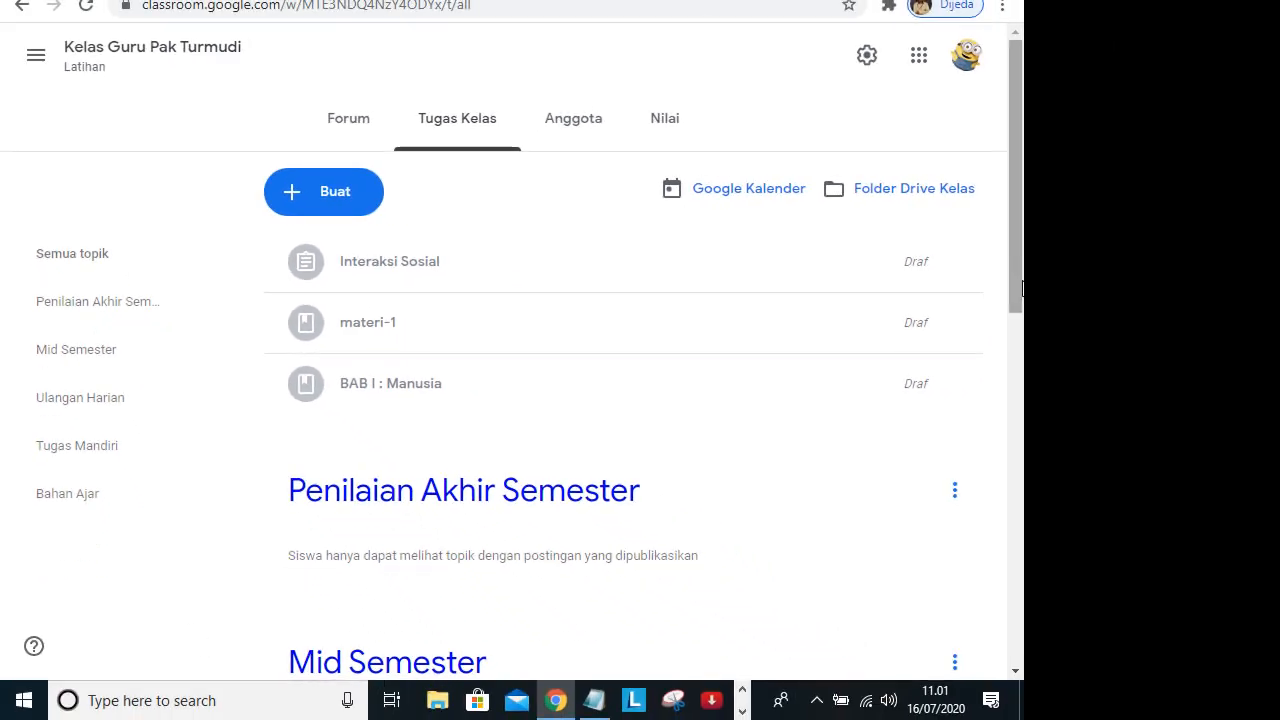
Examine the classwork posted under the topics Ulangan Harian and Tugas Mandiri.
{"action": "scroll", "coordinate": [1022, 289], "scroll_direction": "down", "scroll_amount": 1}
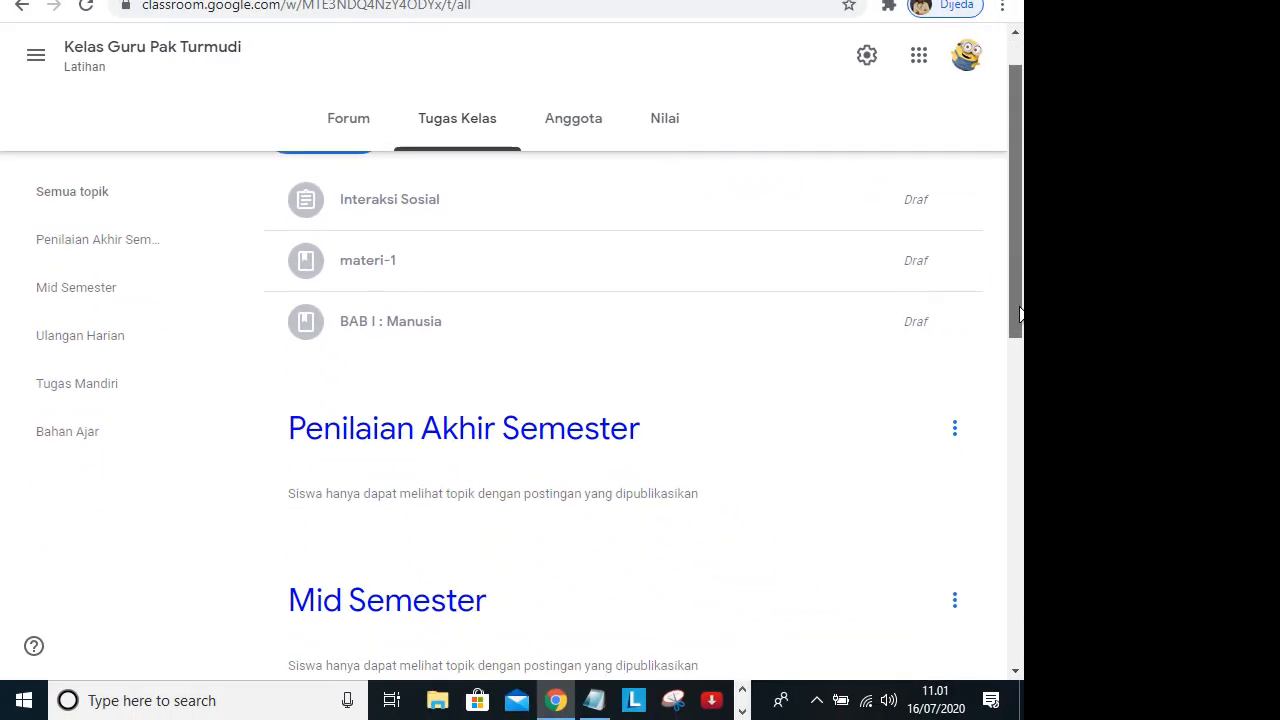
{"action": "left_click", "coordinate": [115, 340]}
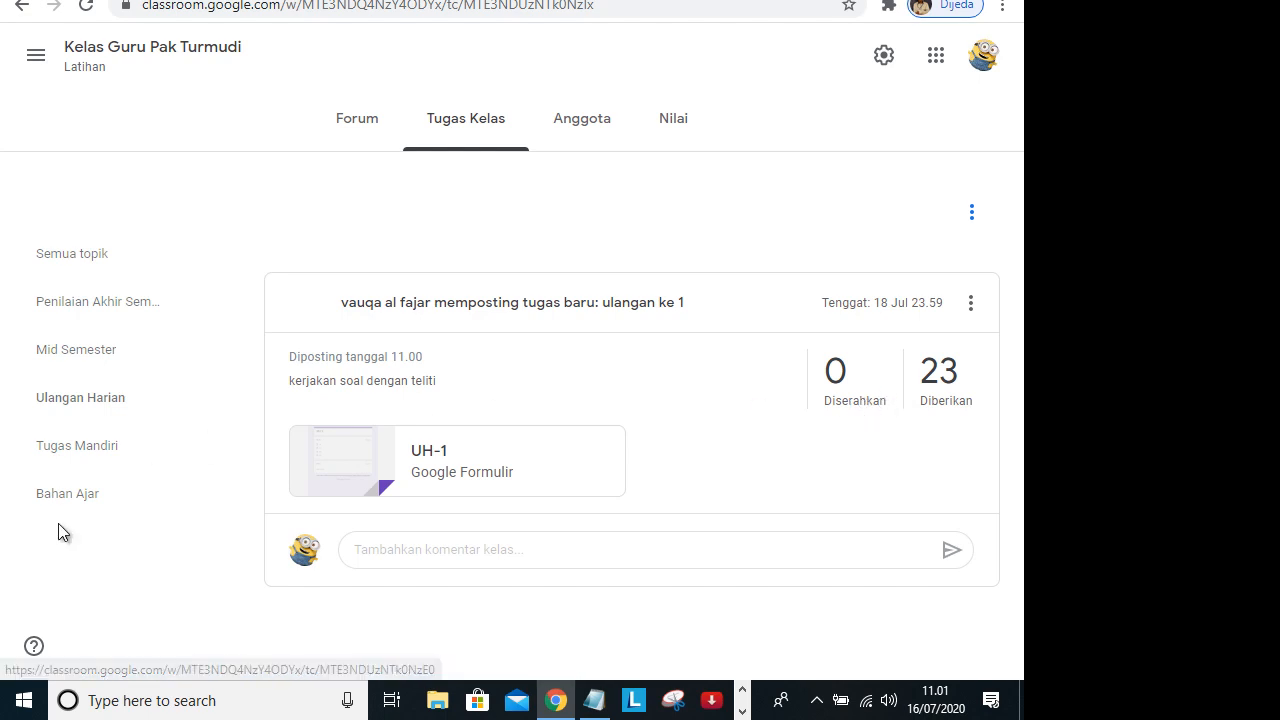
{"action": "left_click", "coordinate": [103, 446]}
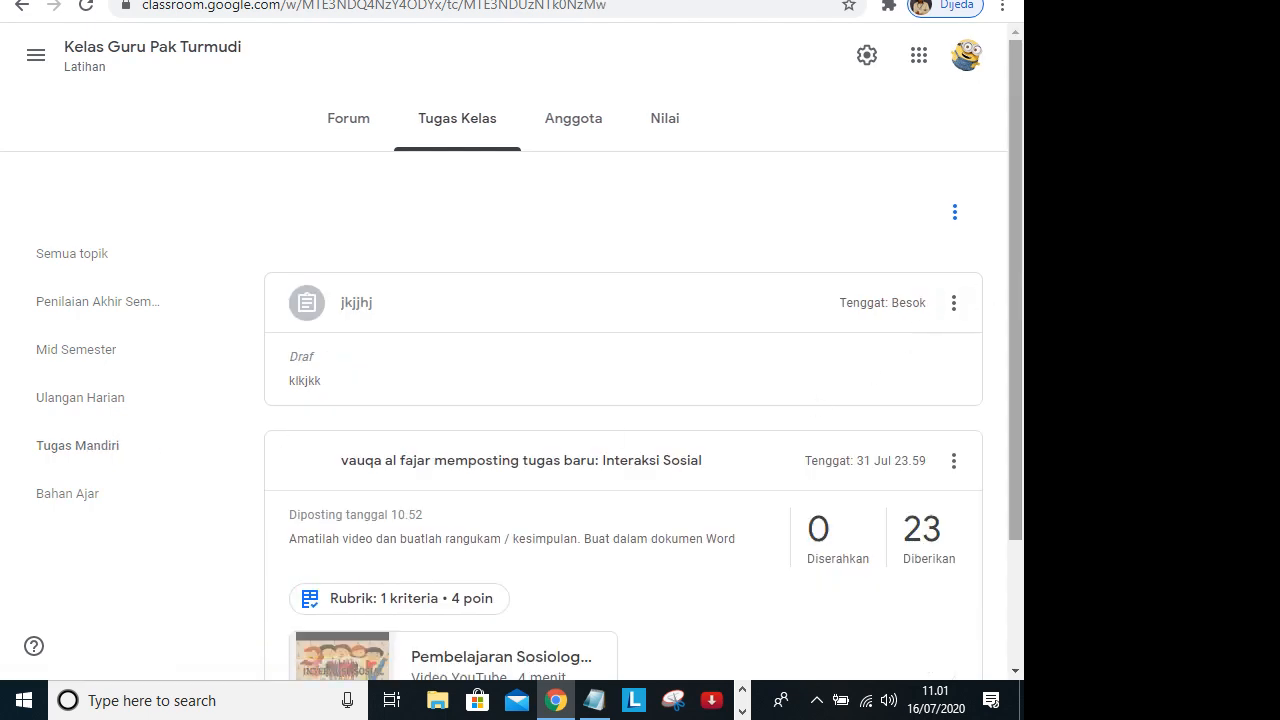
{"action": "scroll", "coordinate": [1013, 342], "scroll_direction": "down", "scroll_amount": 2}
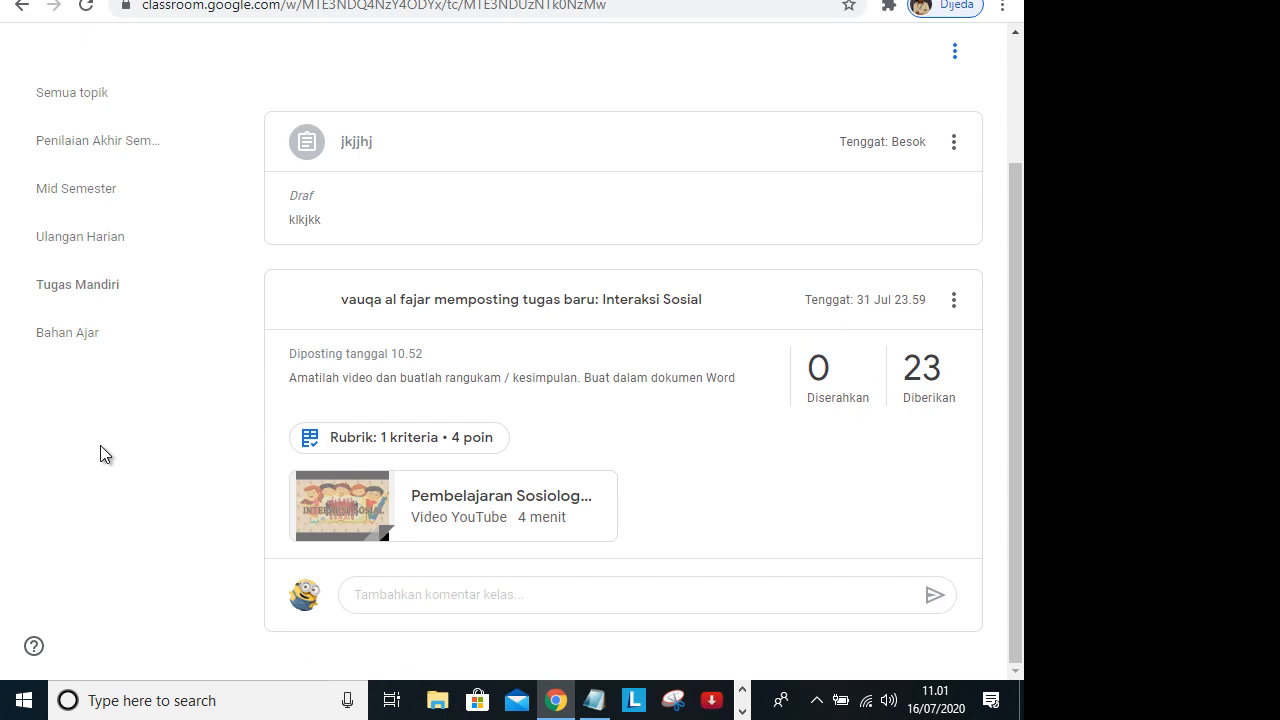
{"action": "scroll", "coordinate": [86, 462], "scroll_direction": "up", "scroll_amount": 3}
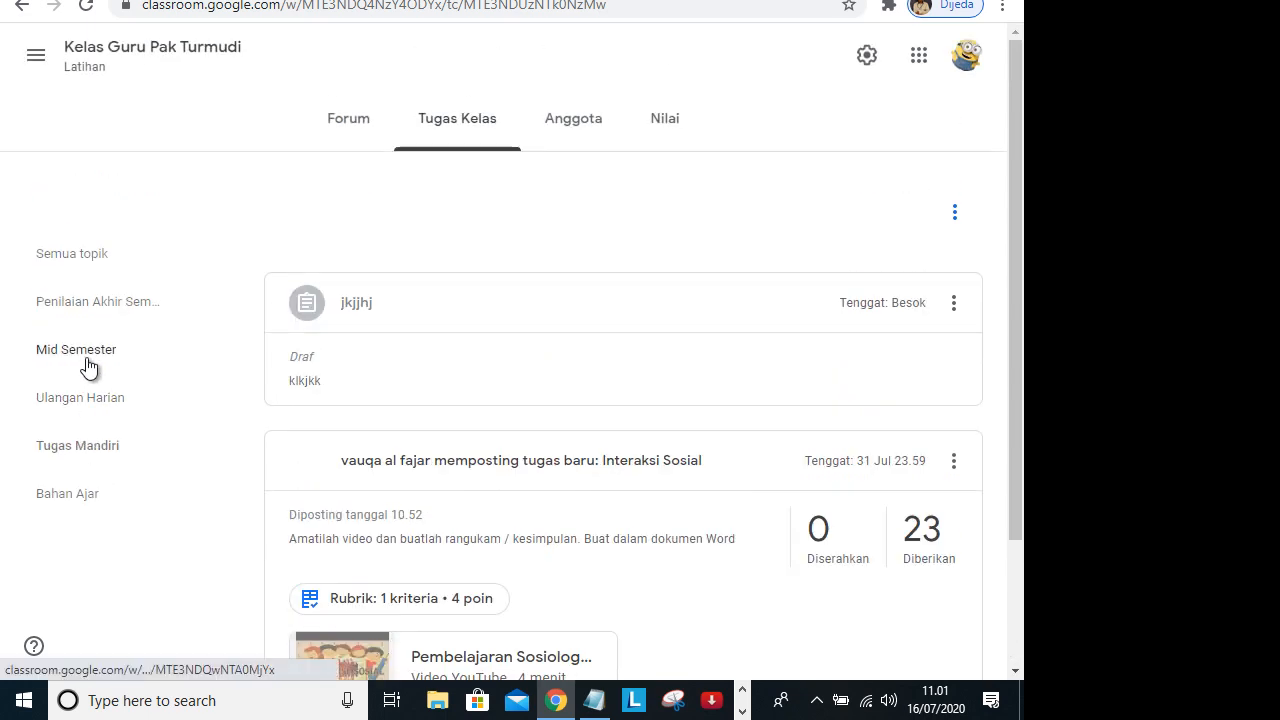
{"action": "left_click", "coordinate": [92, 410]}
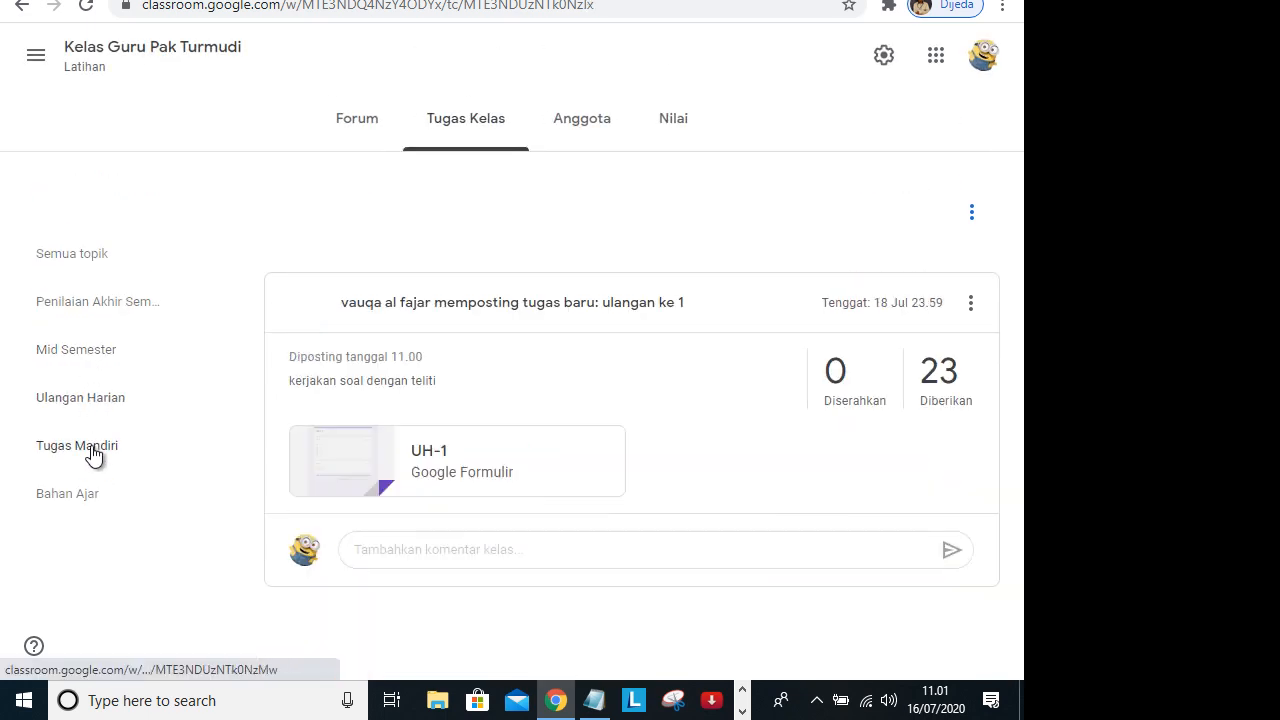
{"action": "left_click", "coordinate": [92, 452]}
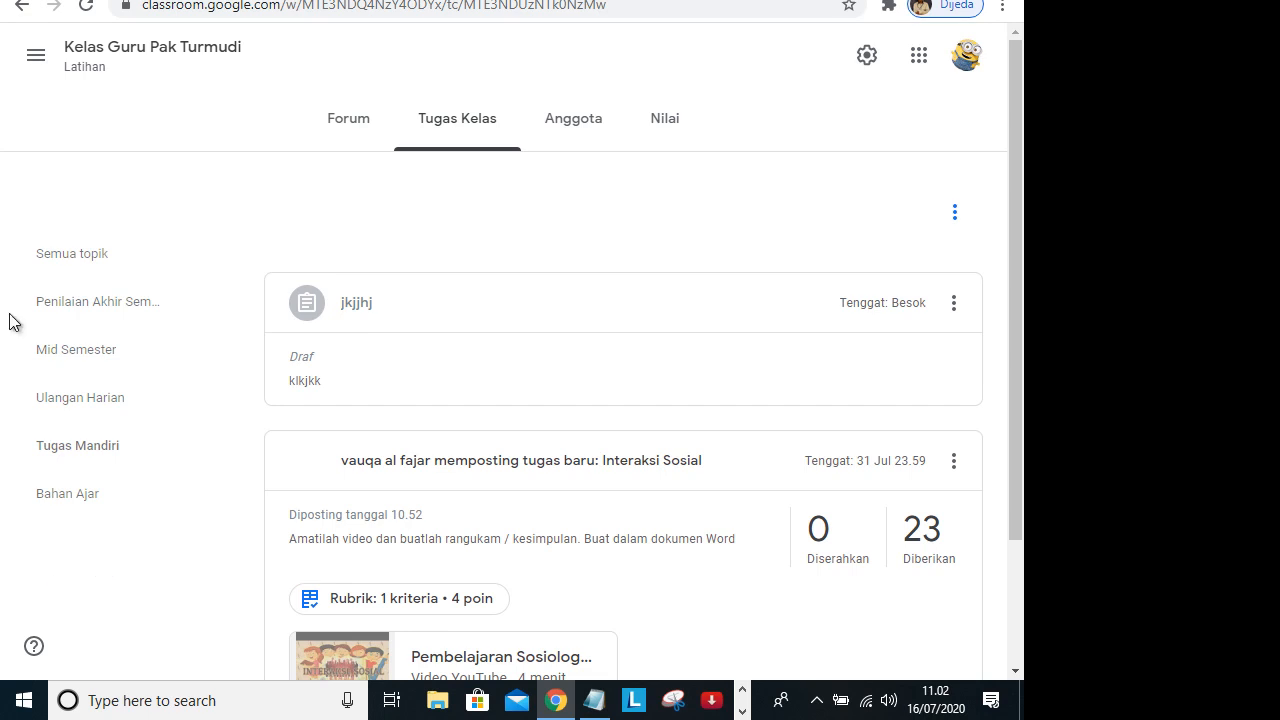
Reopen the Latihan class from the class overview and look through the posts in its stream, dismissing the tip.
{"action": "left_click", "coordinate": [36, 57]}
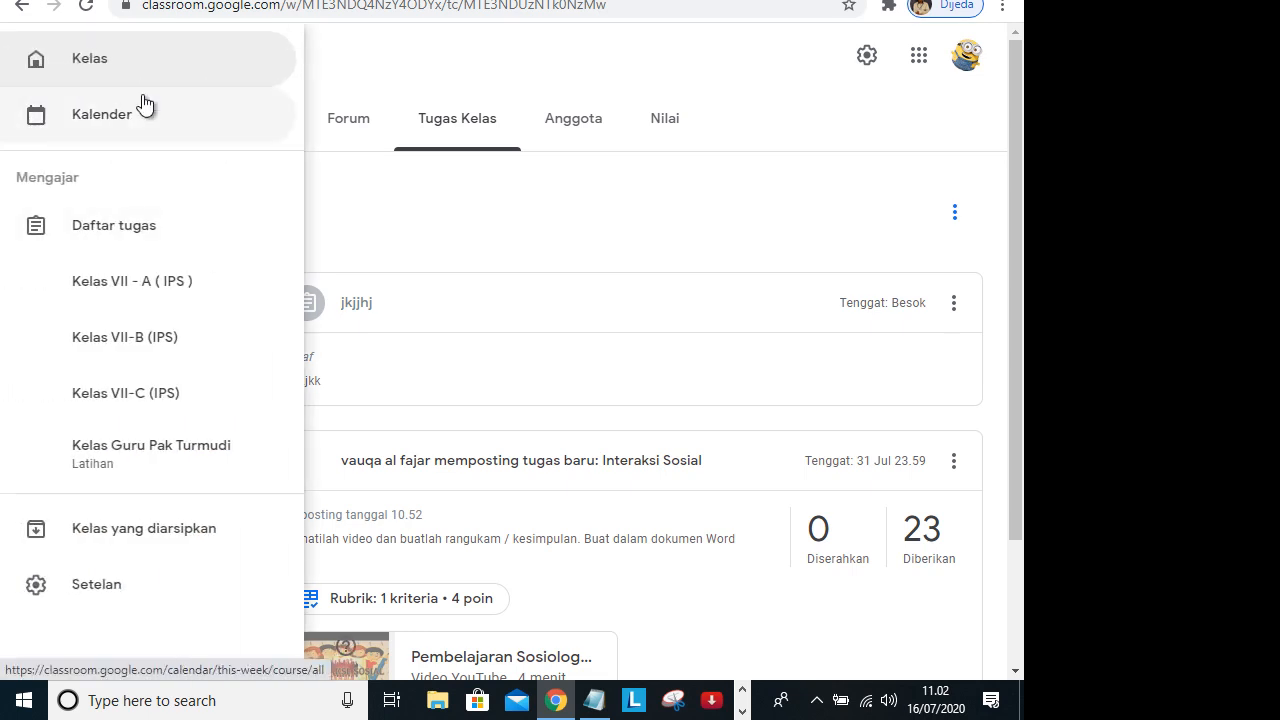
{"action": "left_click", "coordinate": [124, 72]}
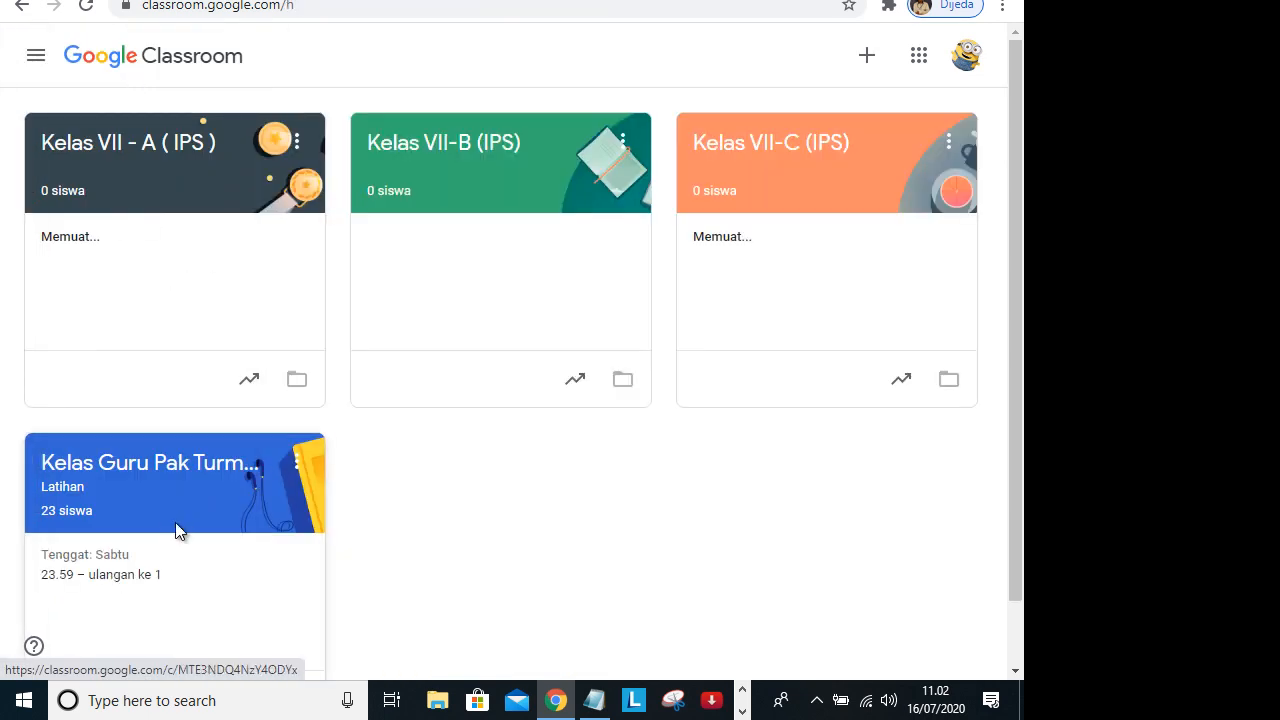
{"action": "left_click", "coordinate": [177, 533]}
{"action": "scroll", "coordinate": [755, 98], "scroll_direction": "down", "scroll_amount": 2}
{"action": "scroll", "coordinate": [755, 98], "scroll_direction": "down", "scroll_amount": 1}
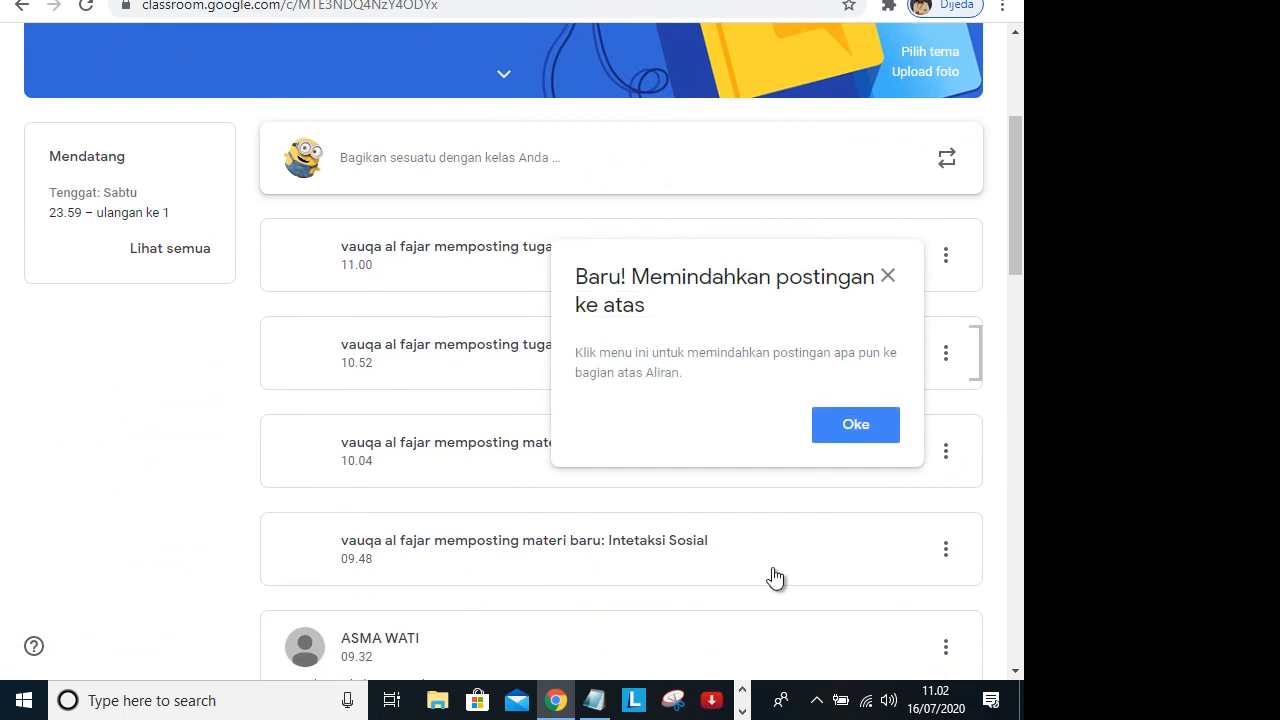
{"action": "left_click", "coordinate": [829, 445]}
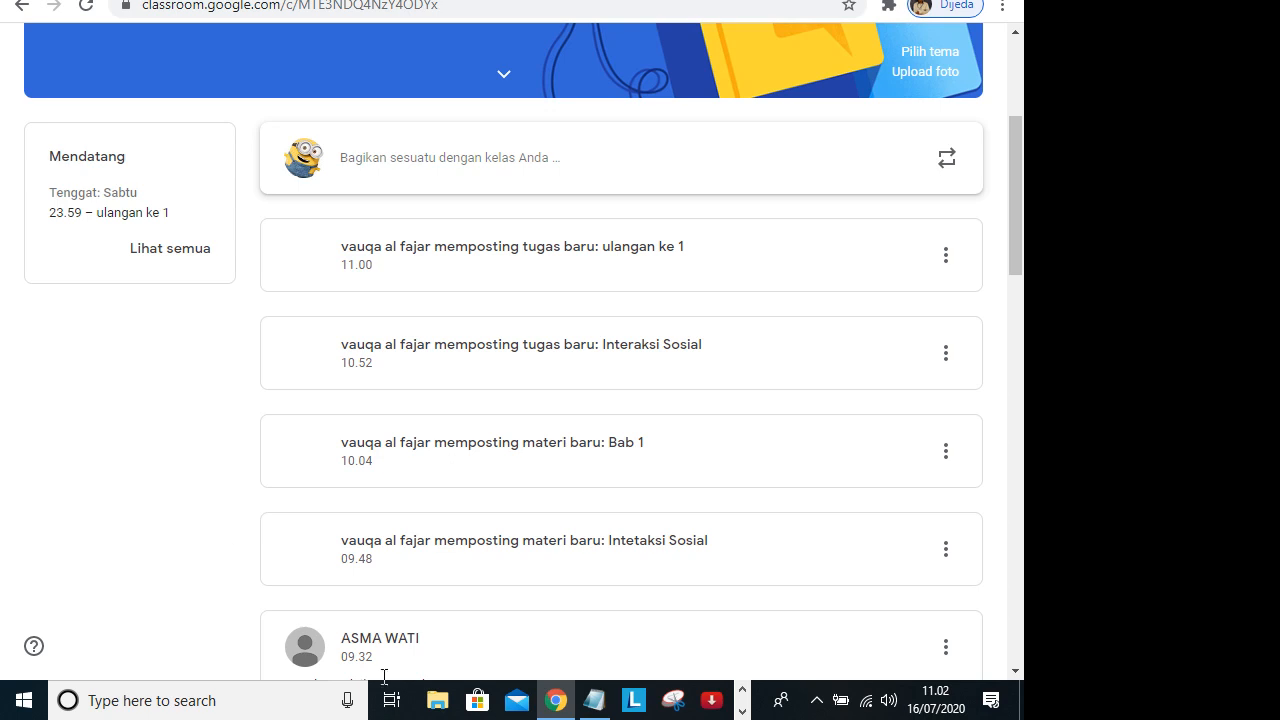
Open the list of available Wi-Fi networks and select the Lab Komputer 1 network.
{"action": "left_click", "coordinate": [864, 703]}
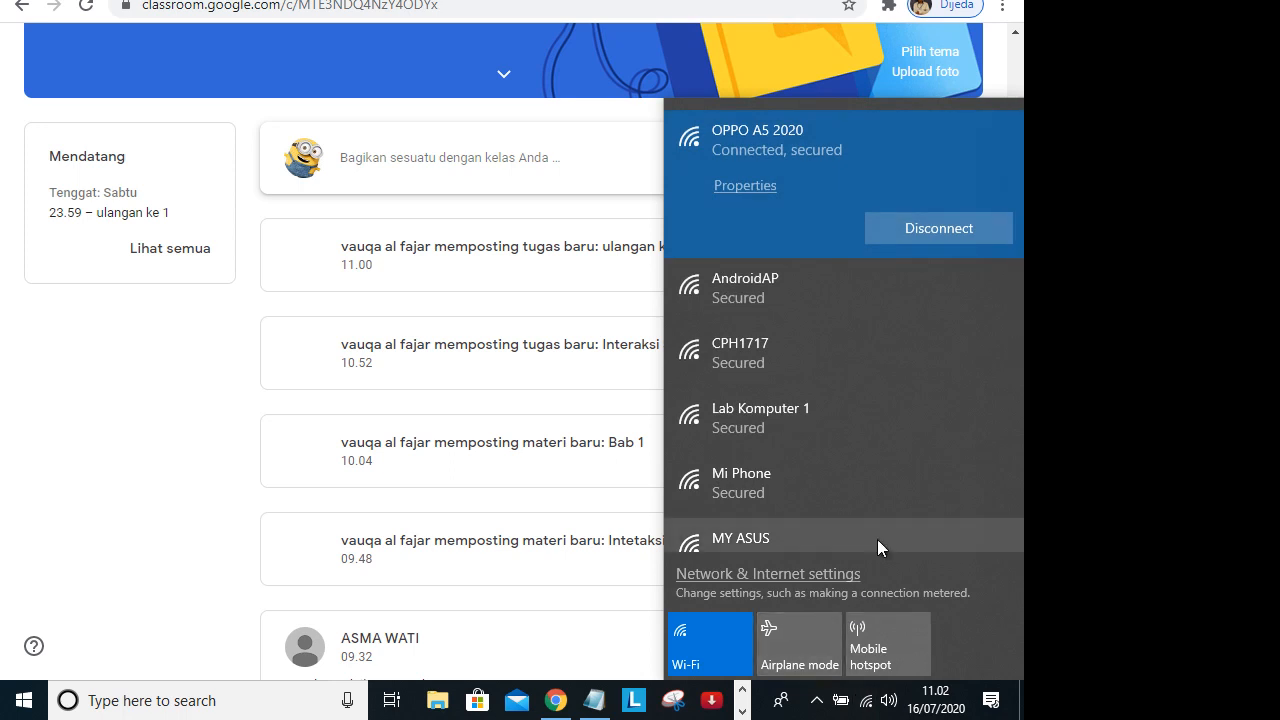
{"action": "left_click", "coordinate": [901, 416]}
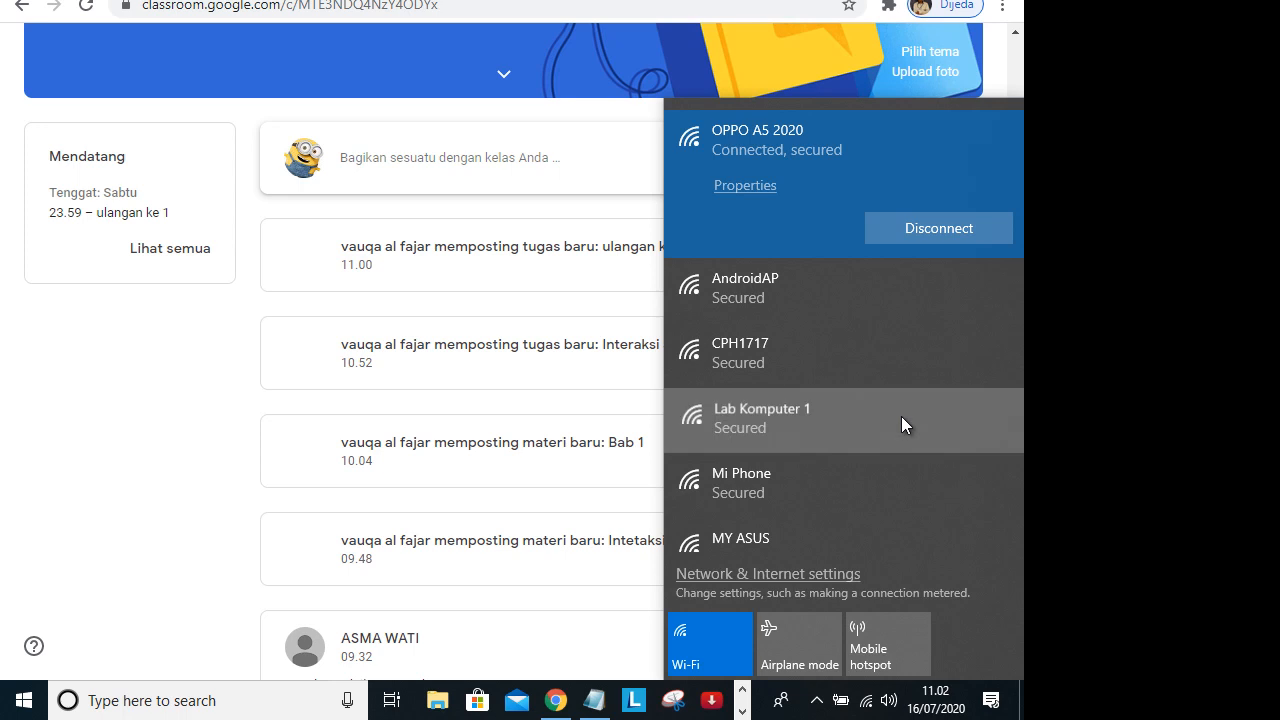
{"action": "left_click", "coordinate": [929, 423]}
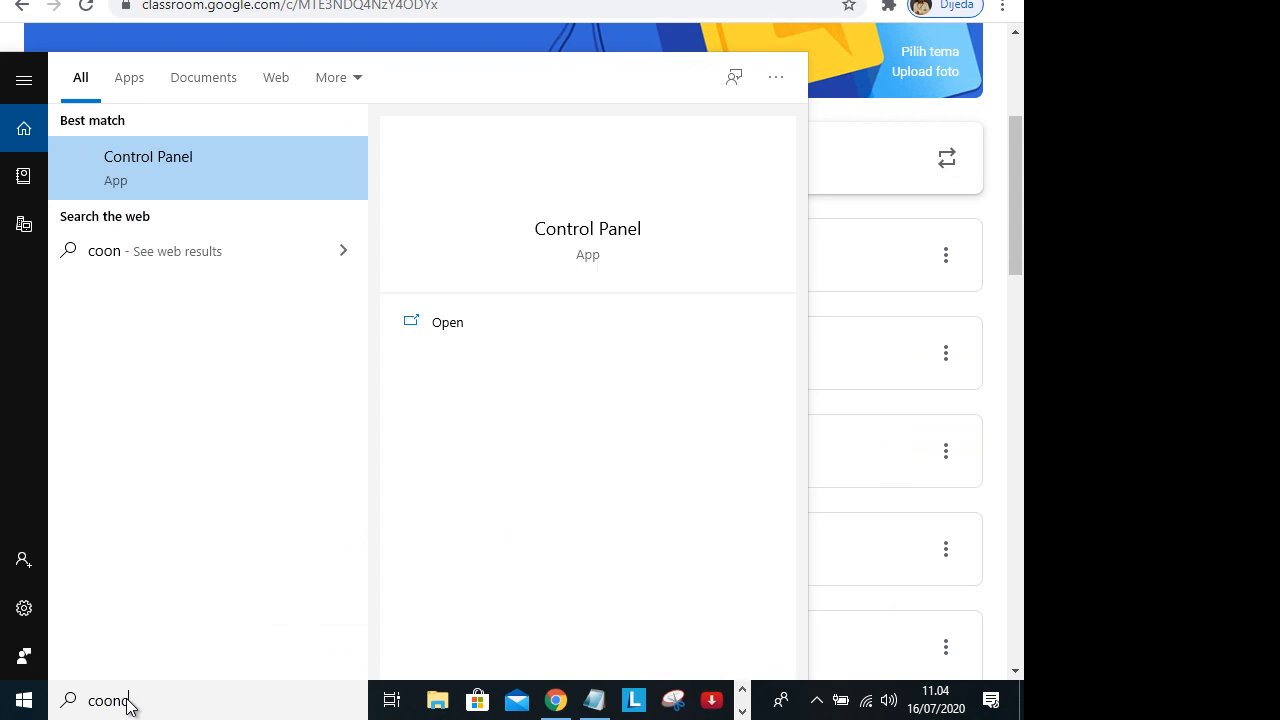
Search Windows for "con" and open the Connect app.
{"action": "type", "text": "cet"}
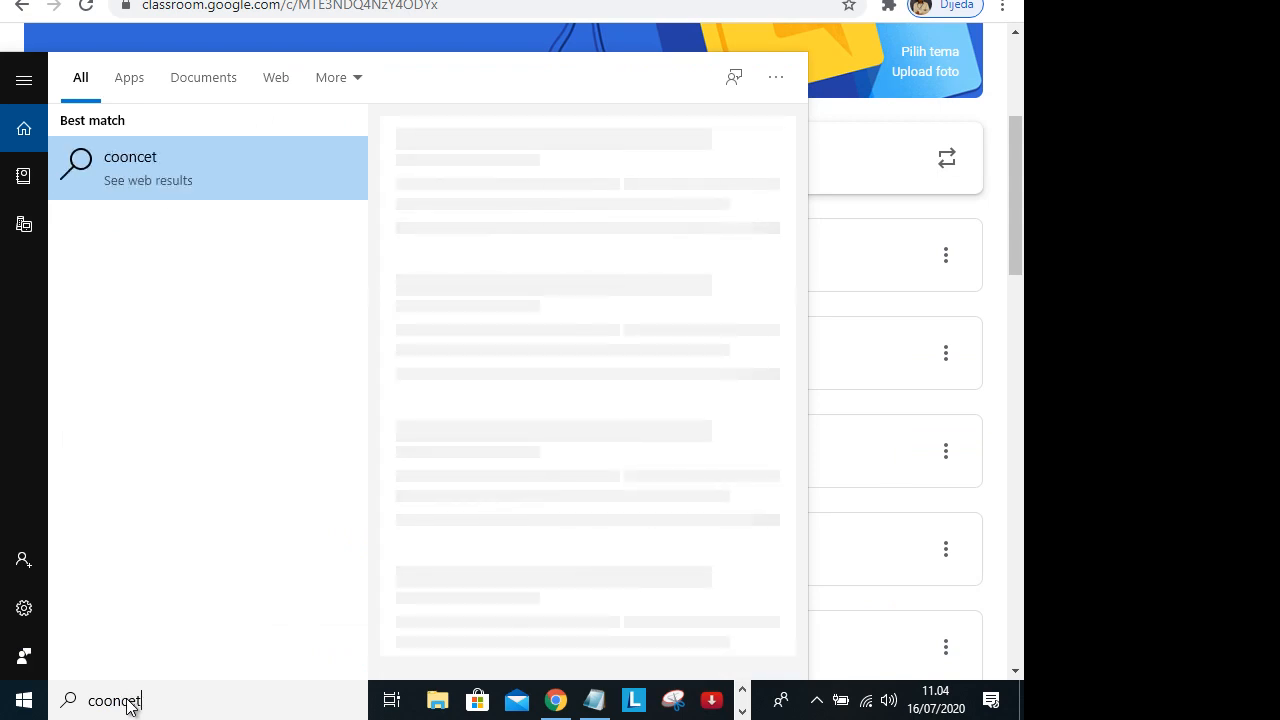
{"action": "key", "text": "BackSpace"}
{"action": "key", "text": "BackSpace"}
{"action": "key", "text": "BackSpace"}
{"action": "key", "text": "BackSpace"}
{"action": "key", "text": "BackSpace"}
{"action": "type", "text": "n"}
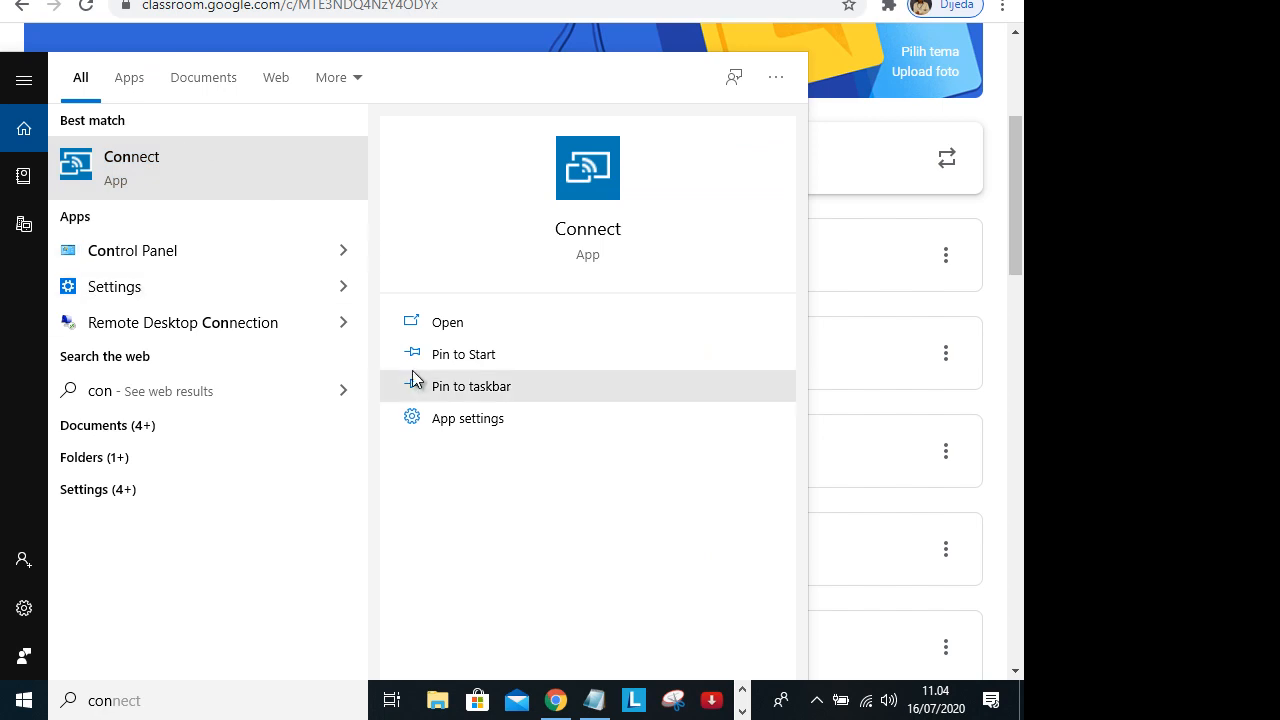
{"action": "key", "text": "Return"}
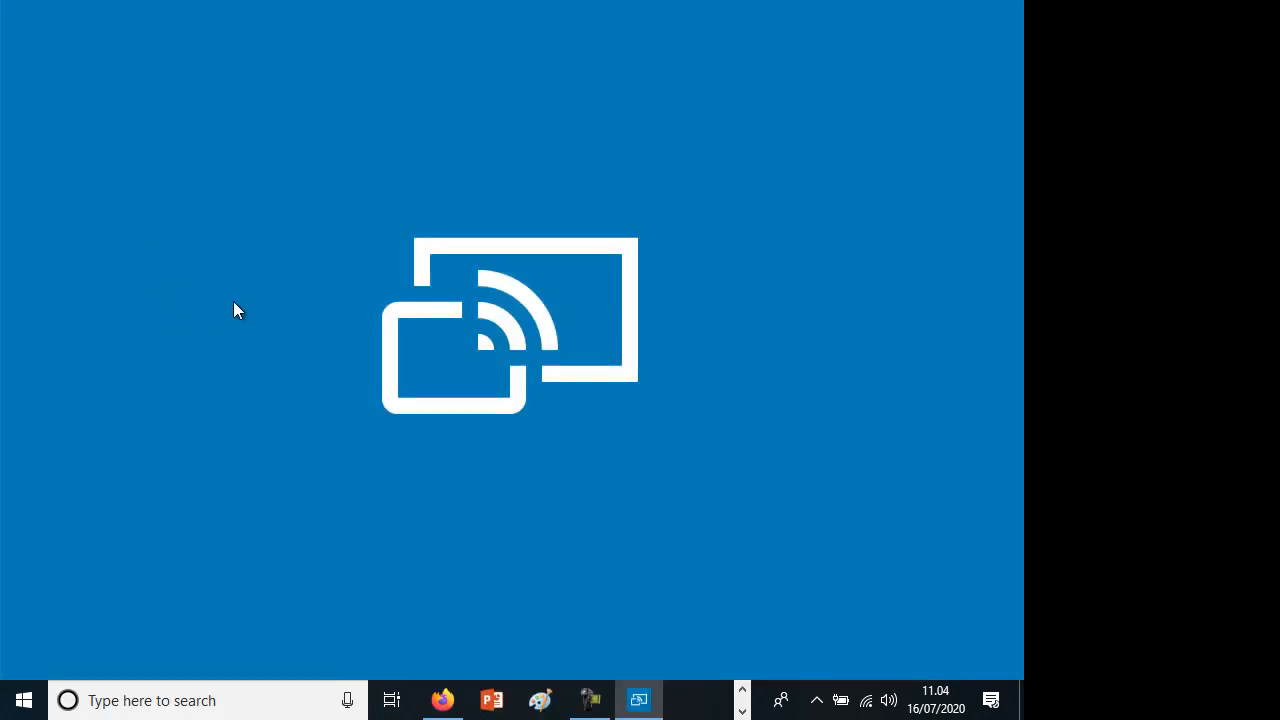
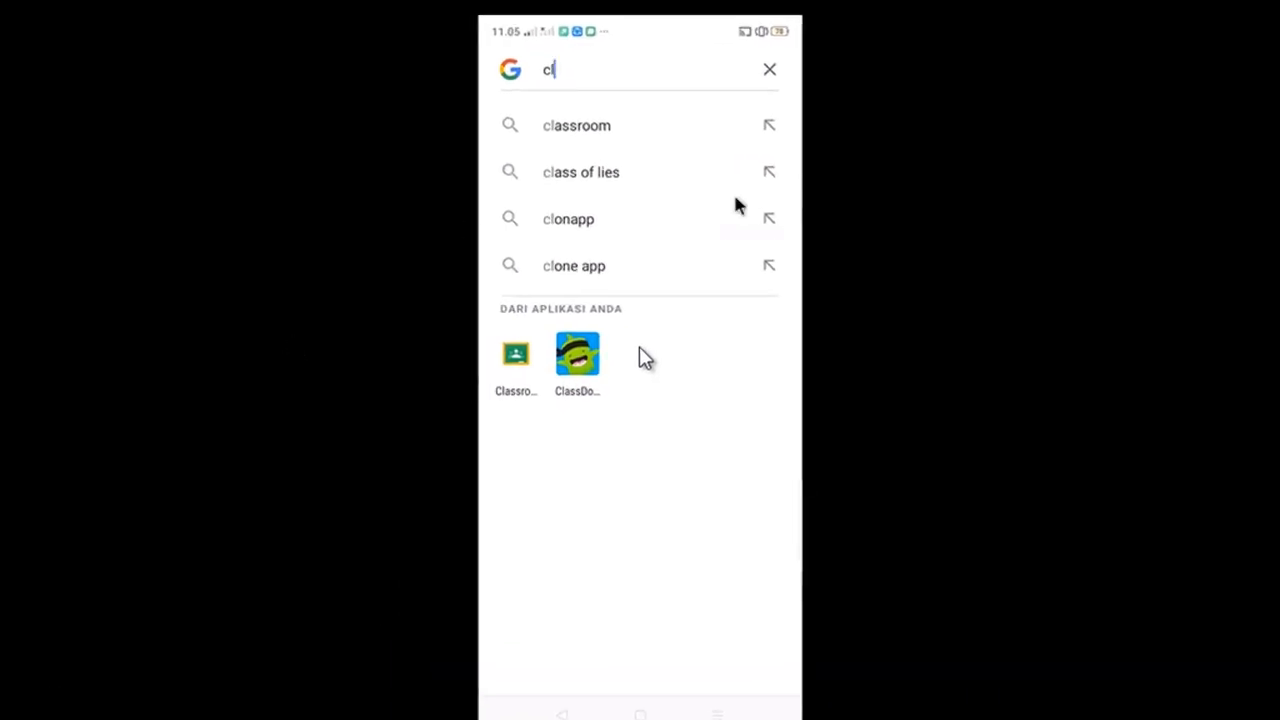
Search the phone for "class", open the suggested classroom.google.com page, and pull down the phone's notification panel.
{"action": "type", "text": "ass"}
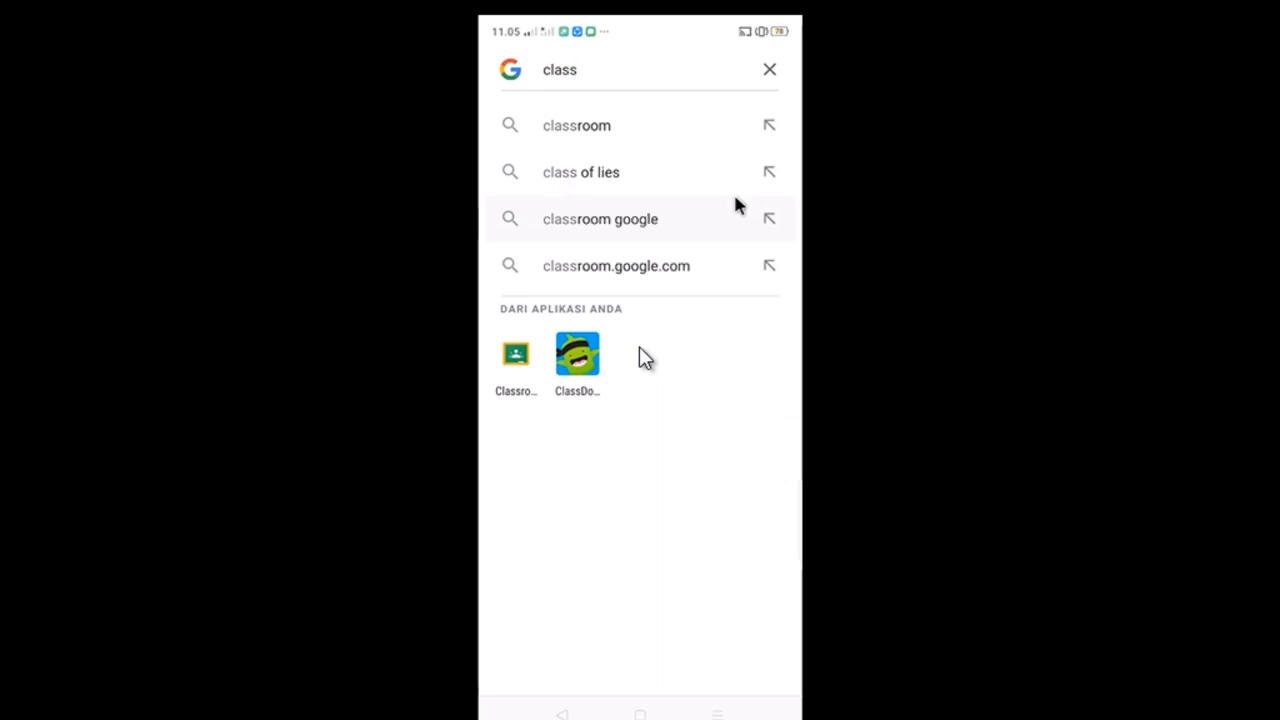
{"action": "left_click", "coordinate": [736, 266]}
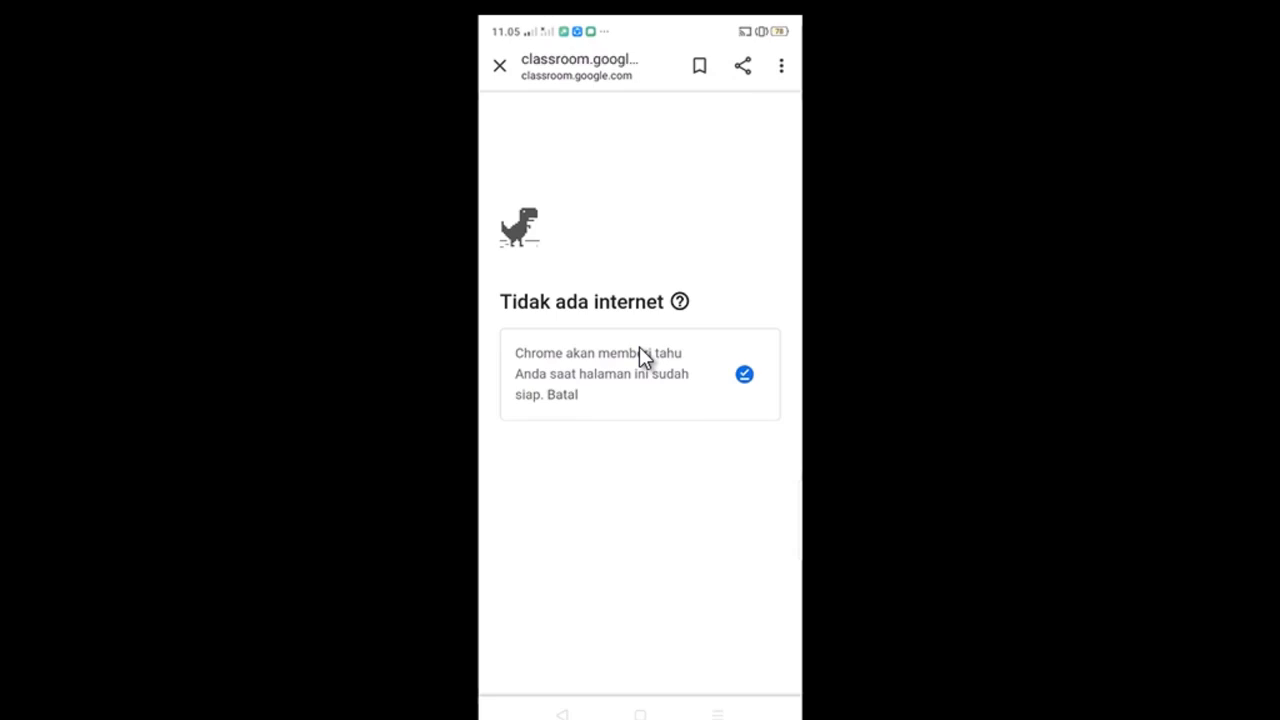
{"action": "left_click_drag", "start_coordinate": [640, 22], "coordinate": [640, 545]}
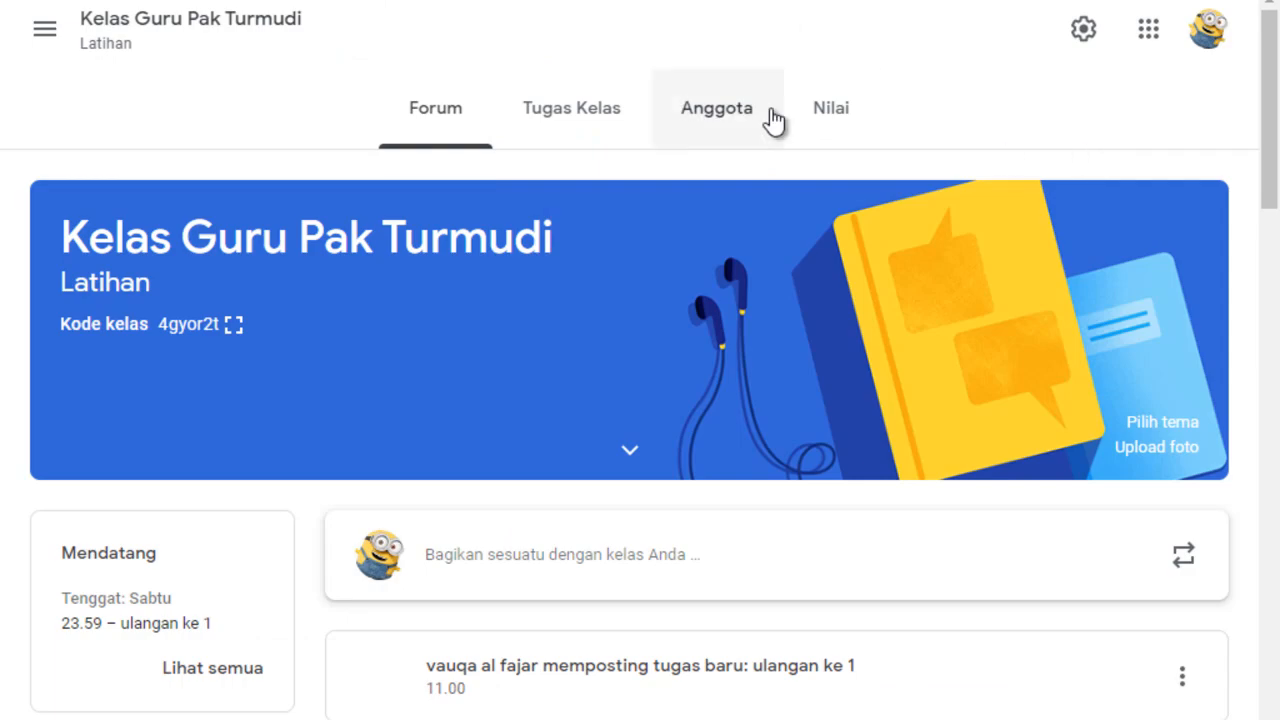
Open the Ulangan Harian topic in the Latihan class's classwork and display the submitted student work for "ulangan ke 1".
{"action": "left_click", "coordinate": [560, 132]}
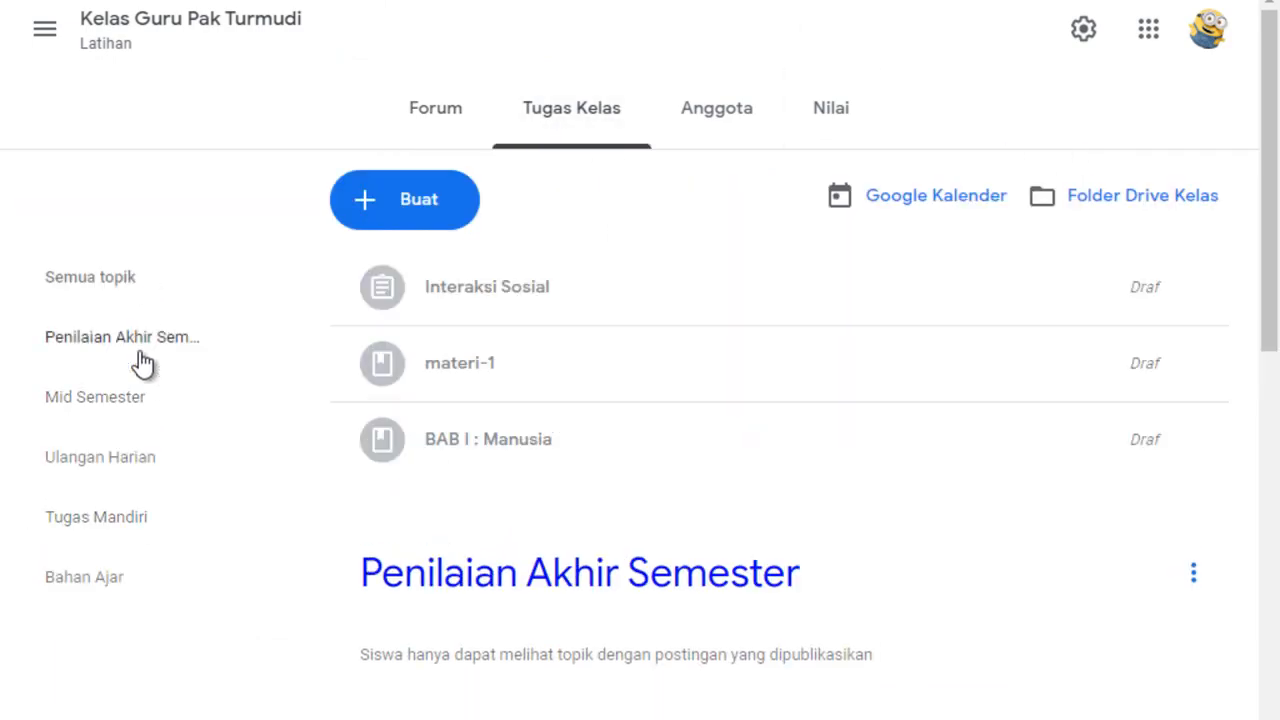
{"action": "left_click", "coordinate": [118, 470]}
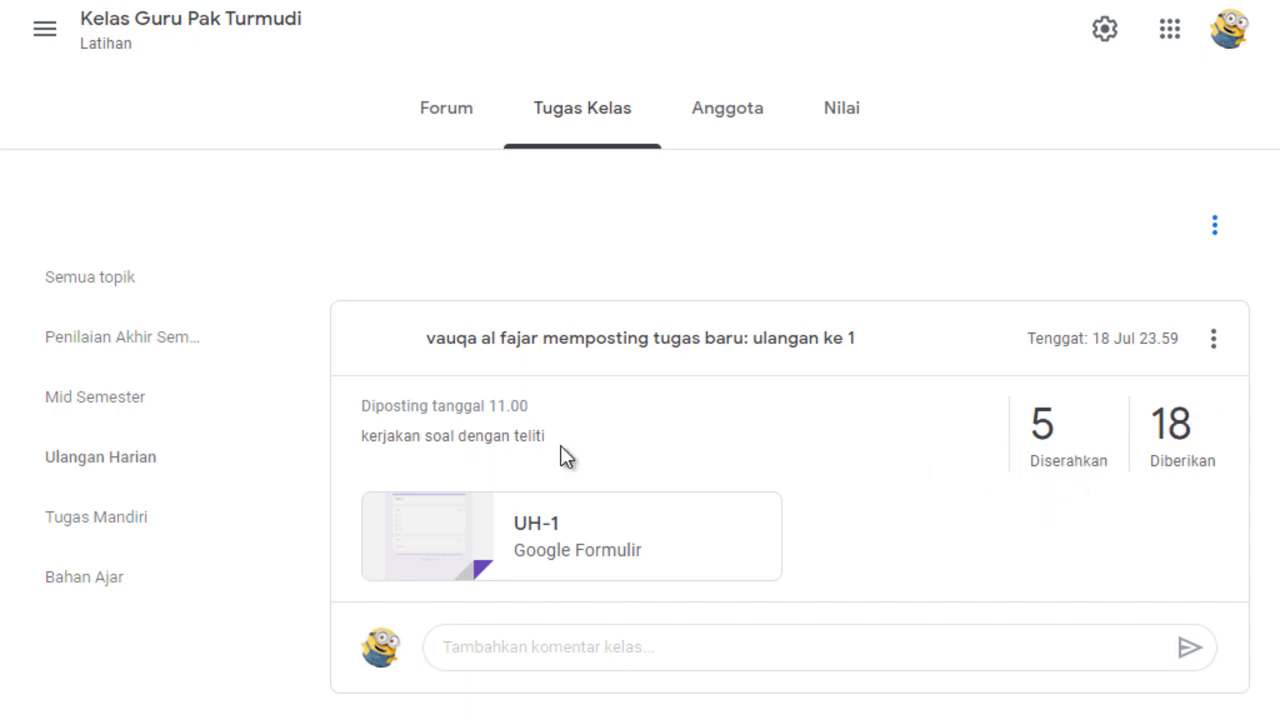
{"action": "left_click", "coordinate": [1055, 462]}
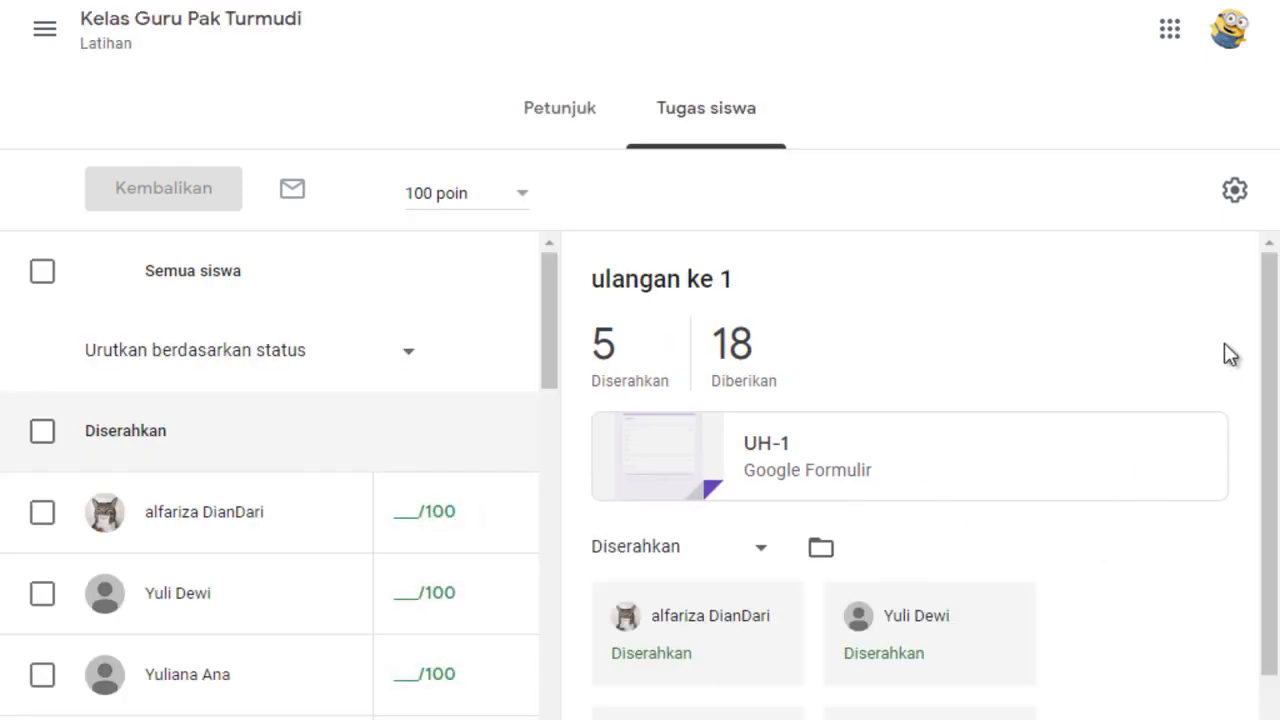
Examine which students have submitted "ulangan ke 1" and which are still assigned, in both the student list and the submission cards.
{"action": "left_click_drag", "start_coordinate": [1268, 322], "coordinate": [1262, 380]}
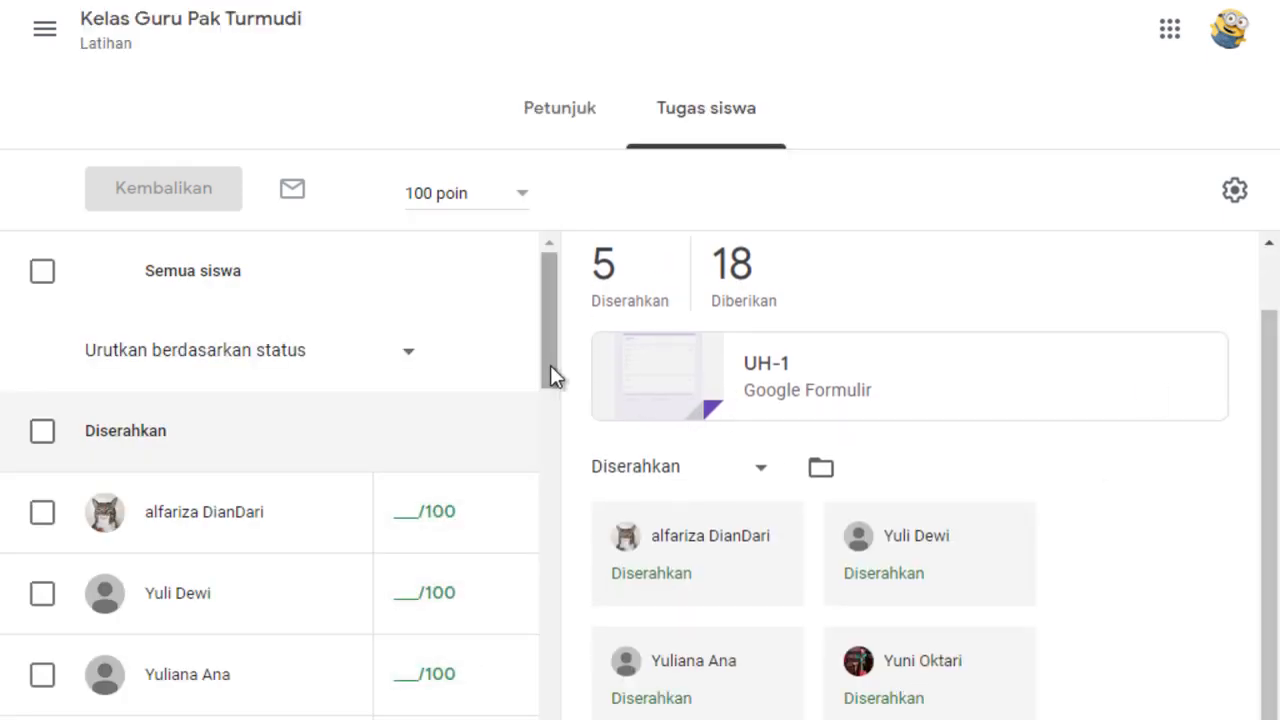
{"action": "left_click_drag", "start_coordinate": [545, 375], "coordinate": [549, 420]}
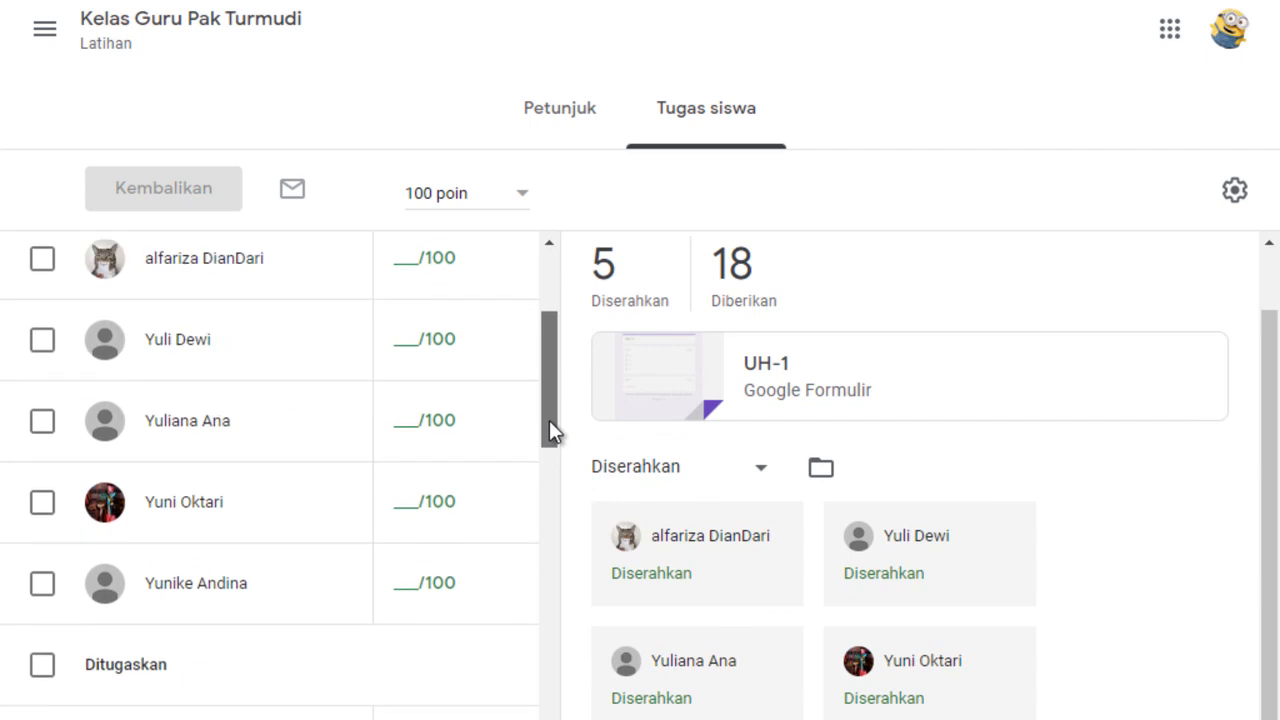
{"action": "left_click_drag", "start_coordinate": [546, 354], "coordinate": [565, 308]}
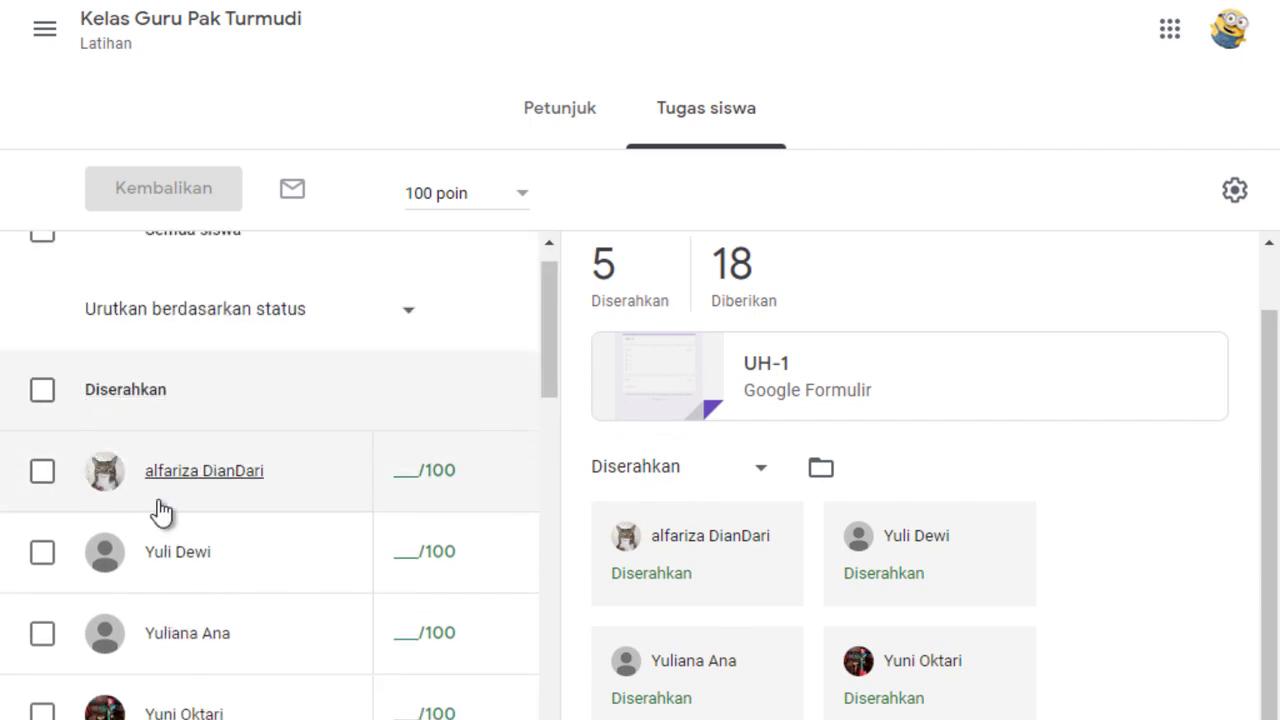
{"action": "left_click_drag", "start_coordinate": [544, 370], "coordinate": [538, 423]}
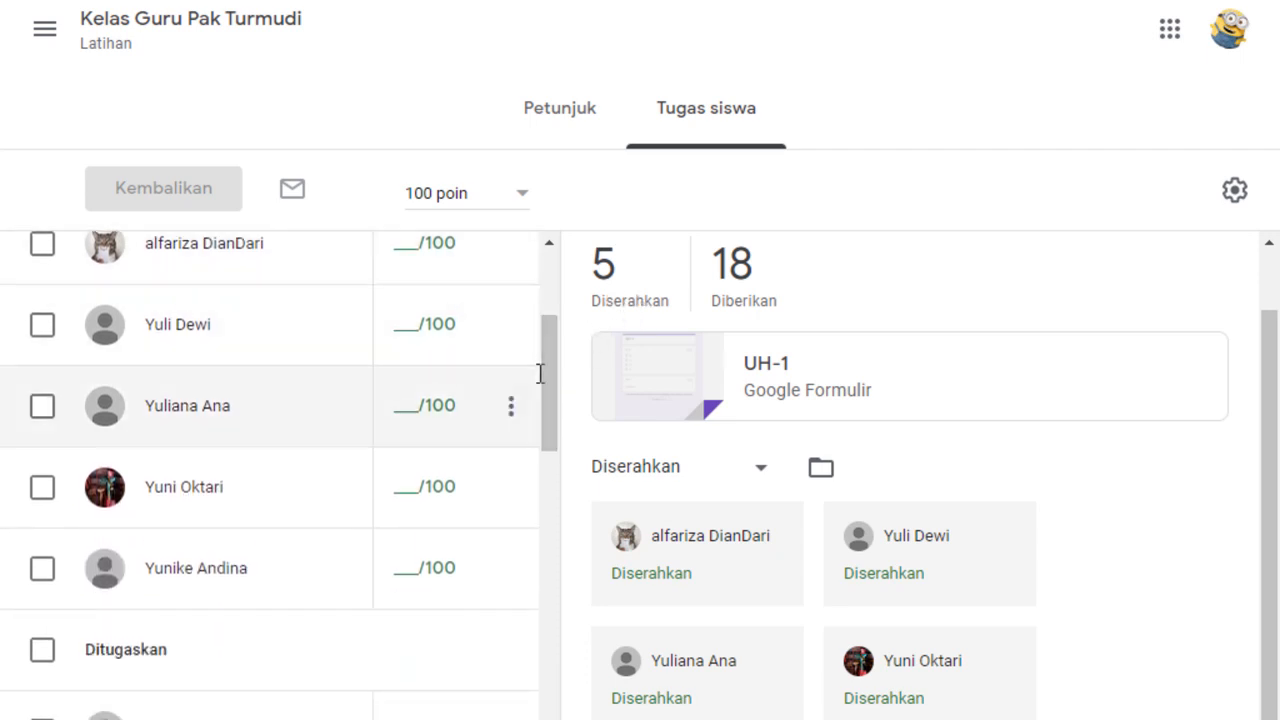
{"action": "left_click_drag", "start_coordinate": [549, 400], "coordinate": [409, 457]}
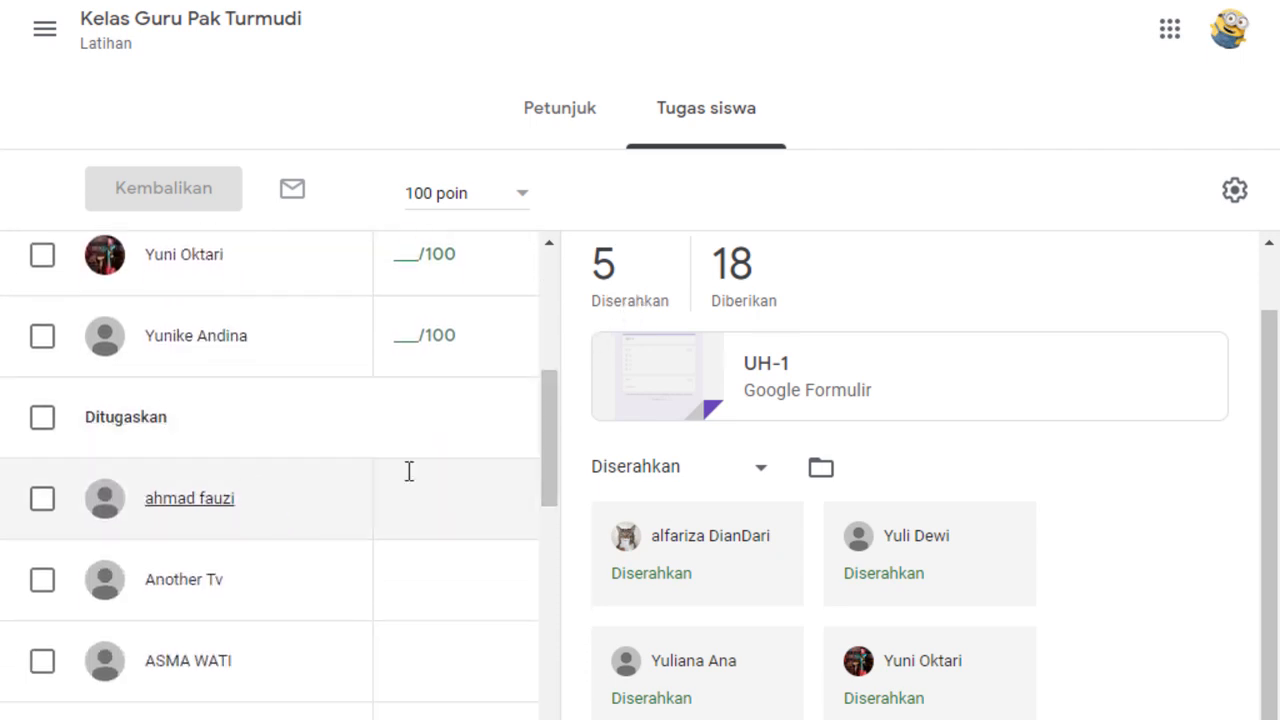
{"action": "left_click_drag", "start_coordinate": [555, 458], "coordinate": [583, 271]}
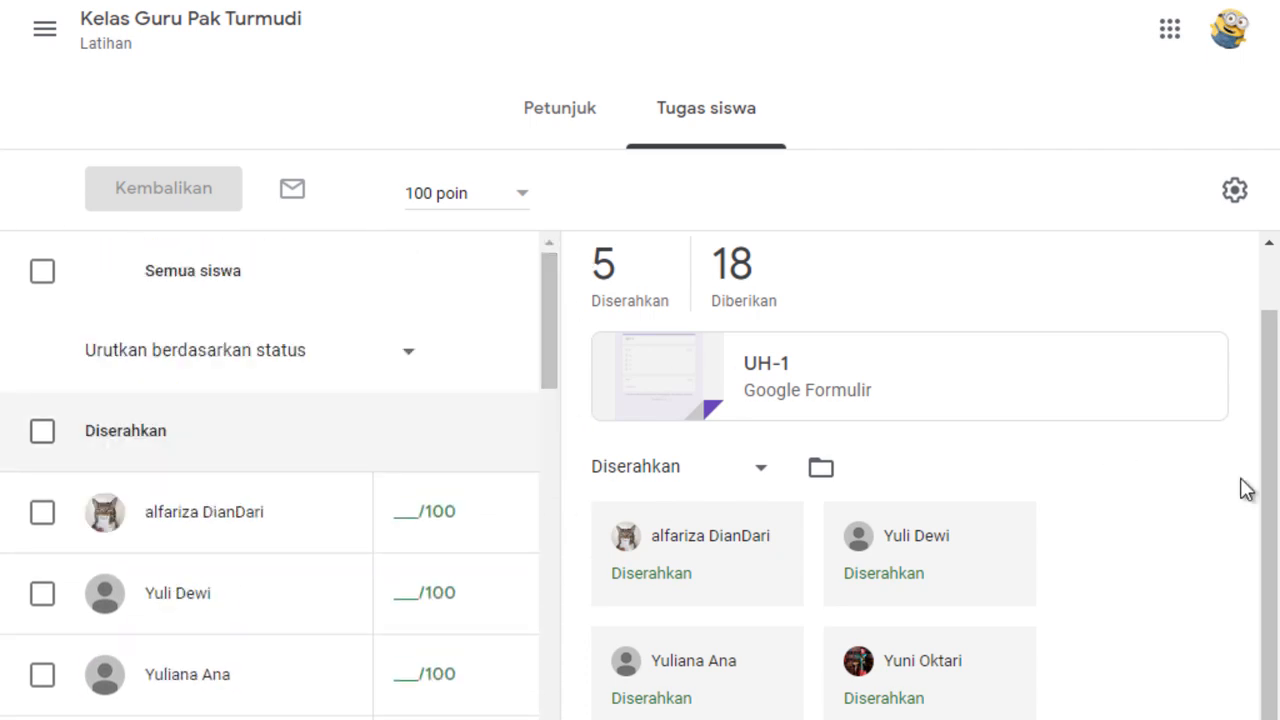
{"action": "left_click_drag", "start_coordinate": [1268, 443], "coordinate": [1262, 545]}
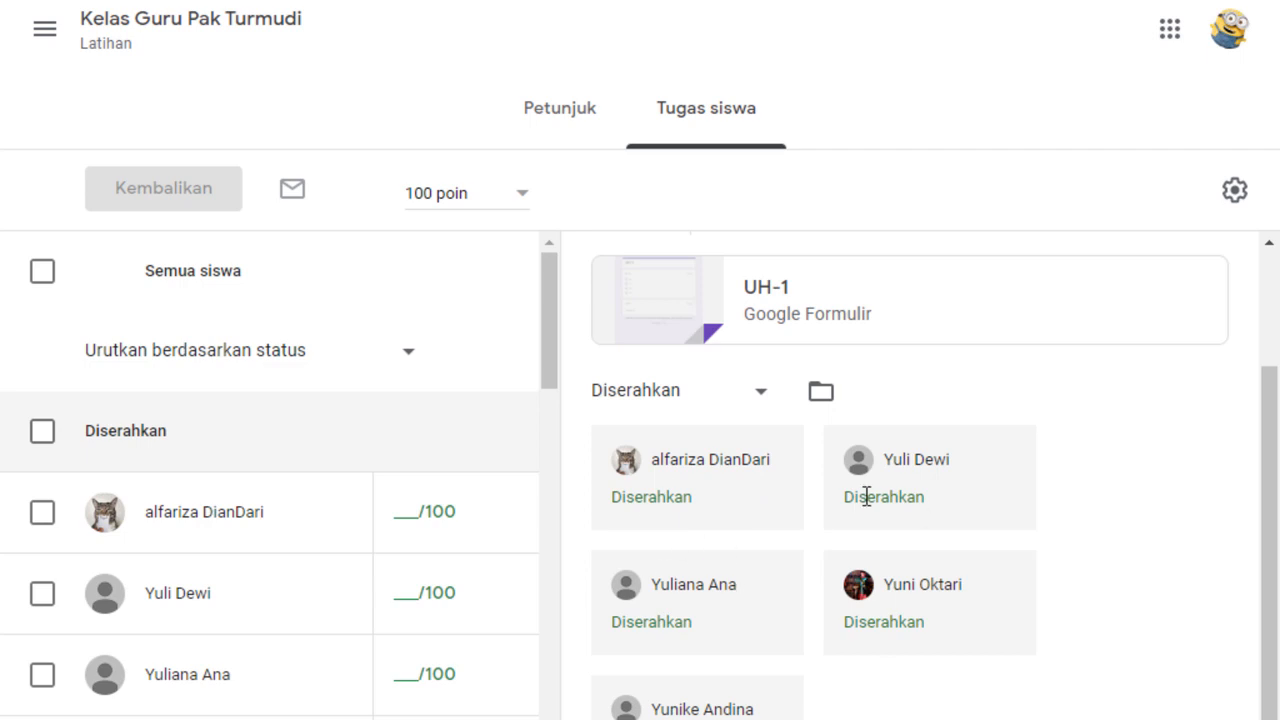
{"action": "left_click_drag", "start_coordinate": [1266, 443], "coordinate": [1255, 279]}
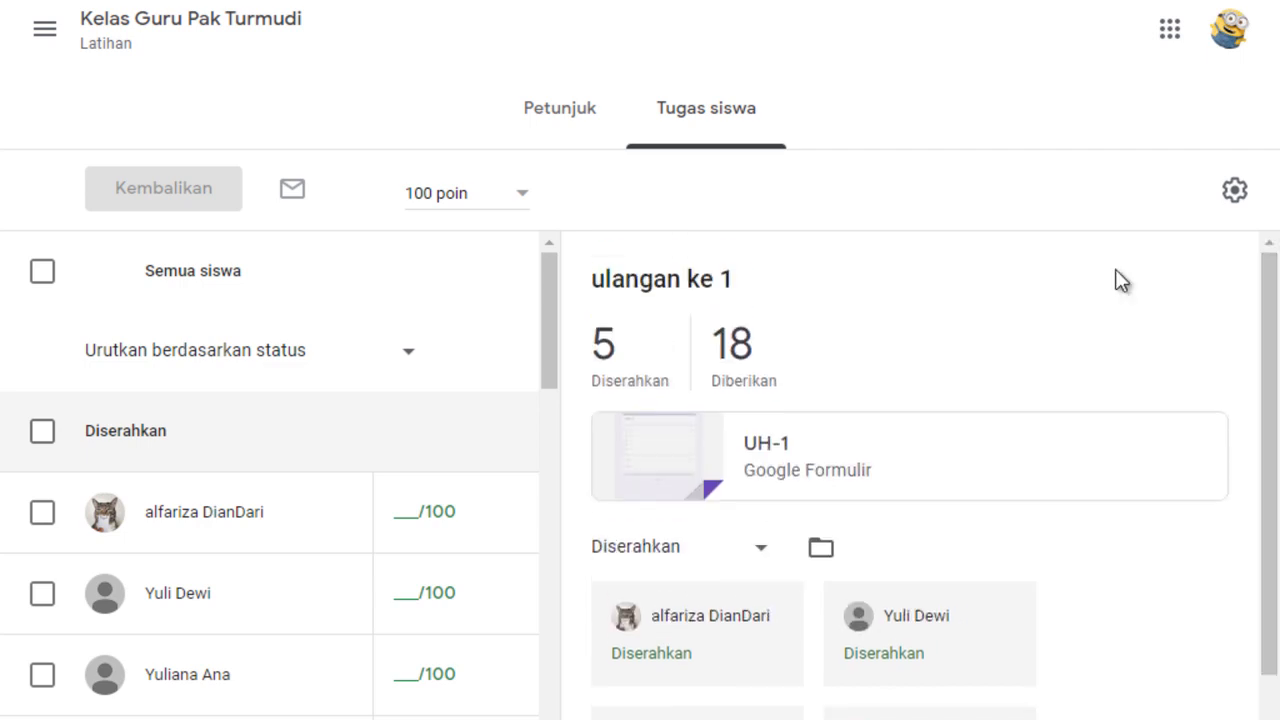
{"action": "left_click_drag", "start_coordinate": [549, 321], "coordinate": [552, 393]}
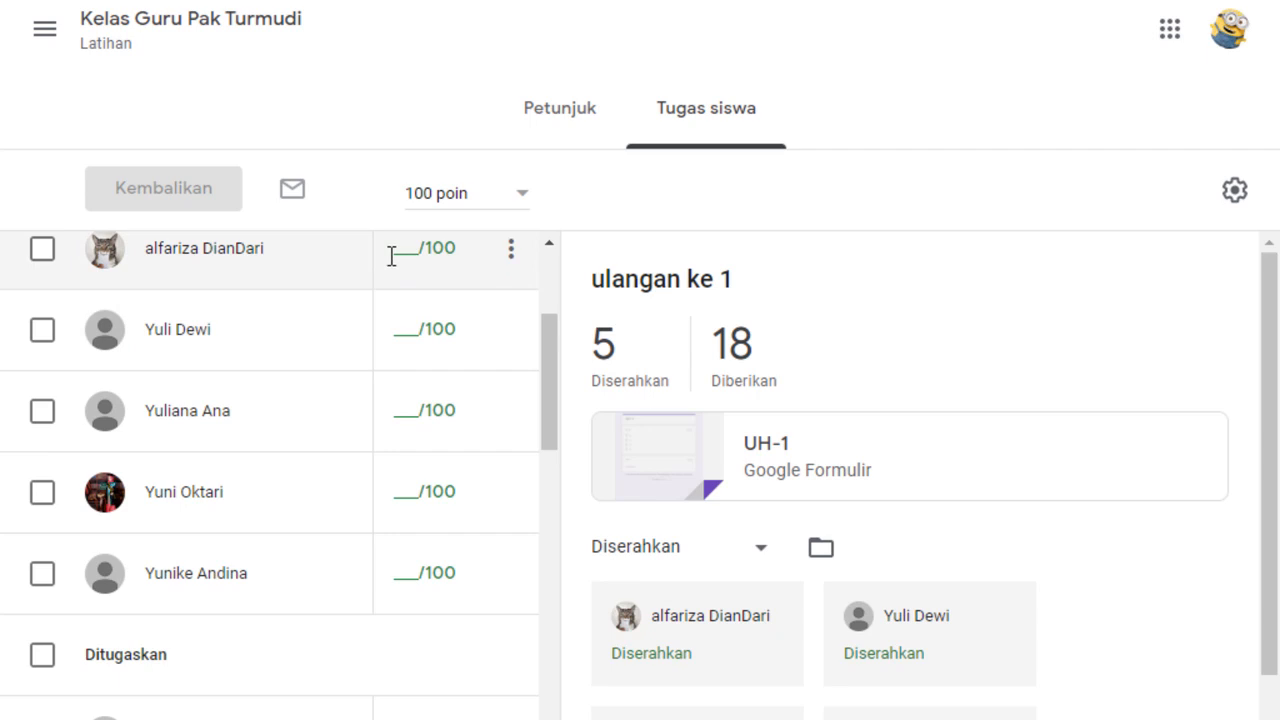
Switch to the UH-1 (Respons) spreadsheet and examine the scores and timestamps of the quiz responses.
{"action": "left_click", "coordinate": [400, 1]}
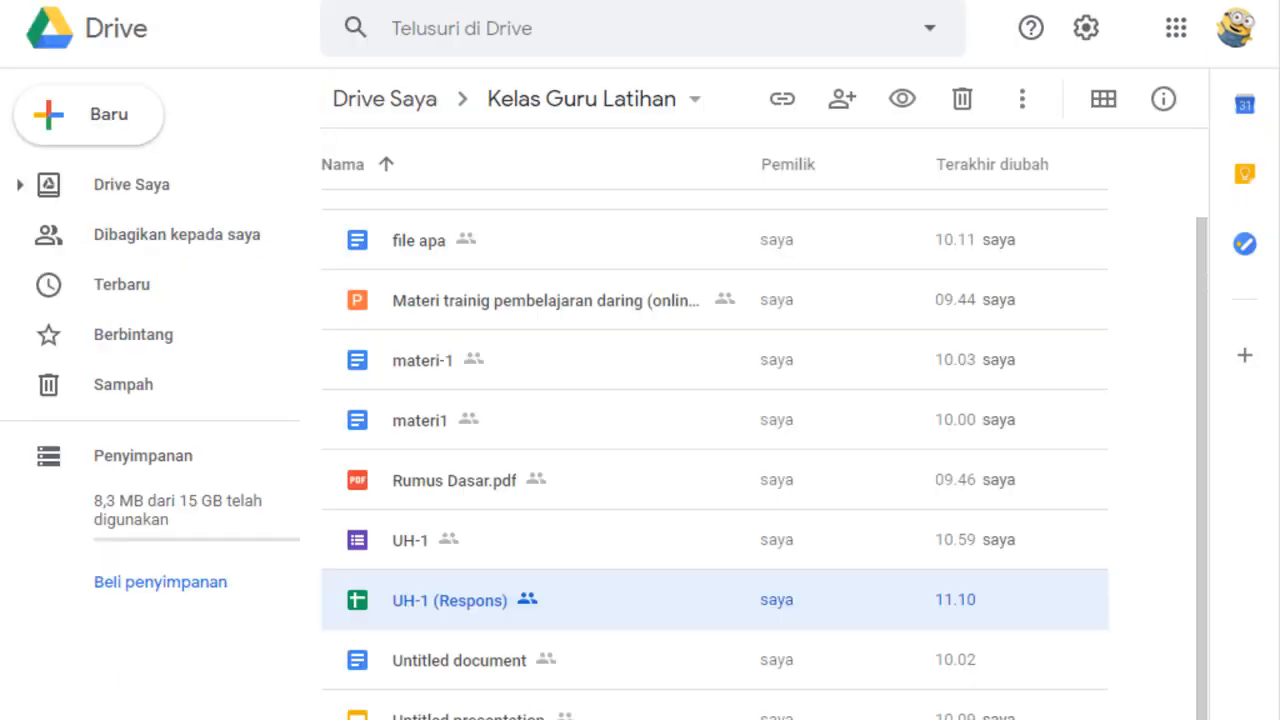
{"action": "left_click", "coordinate": [664, 1]}
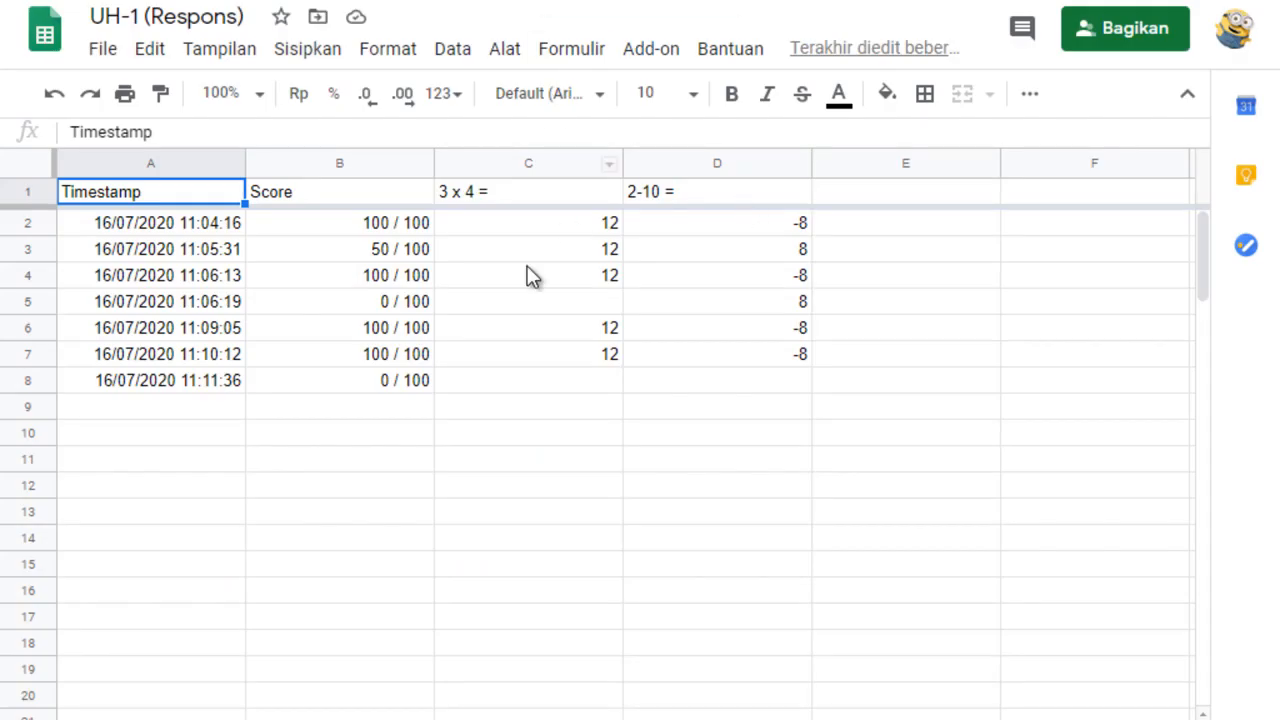
{"action": "left_click", "coordinate": [384, 226]}
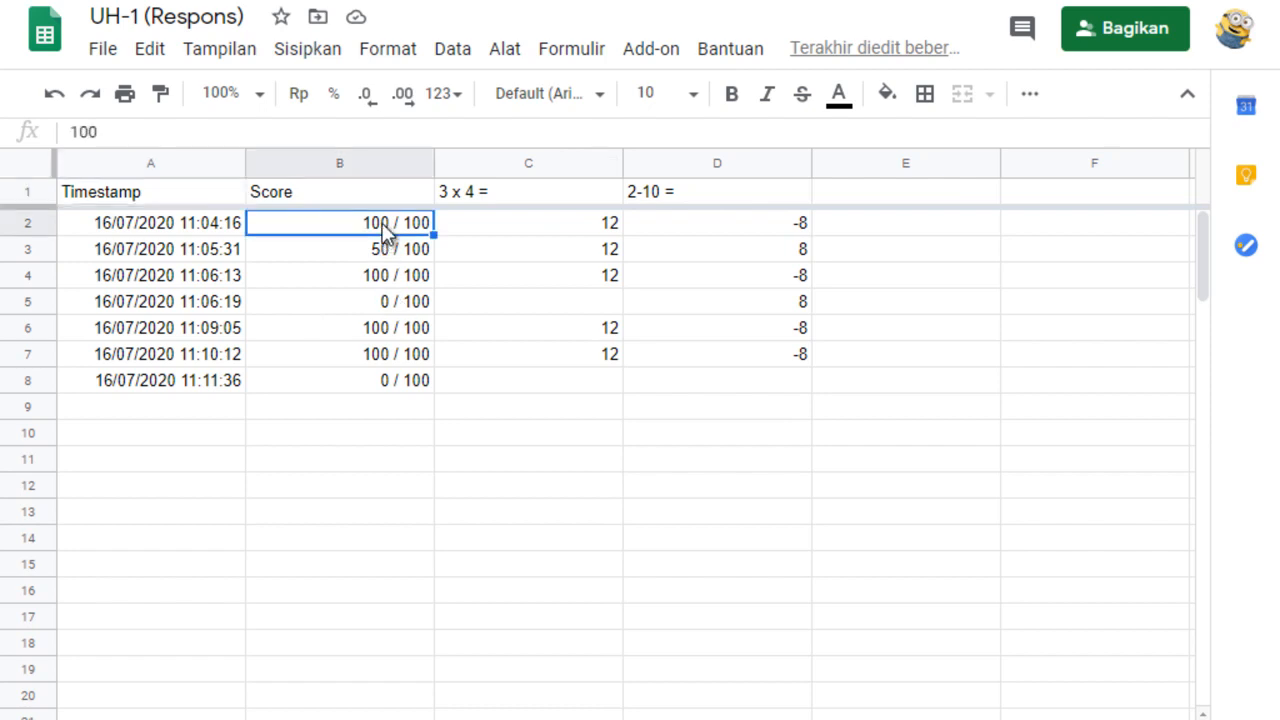
{"action": "left_click", "coordinate": [355, 364]}
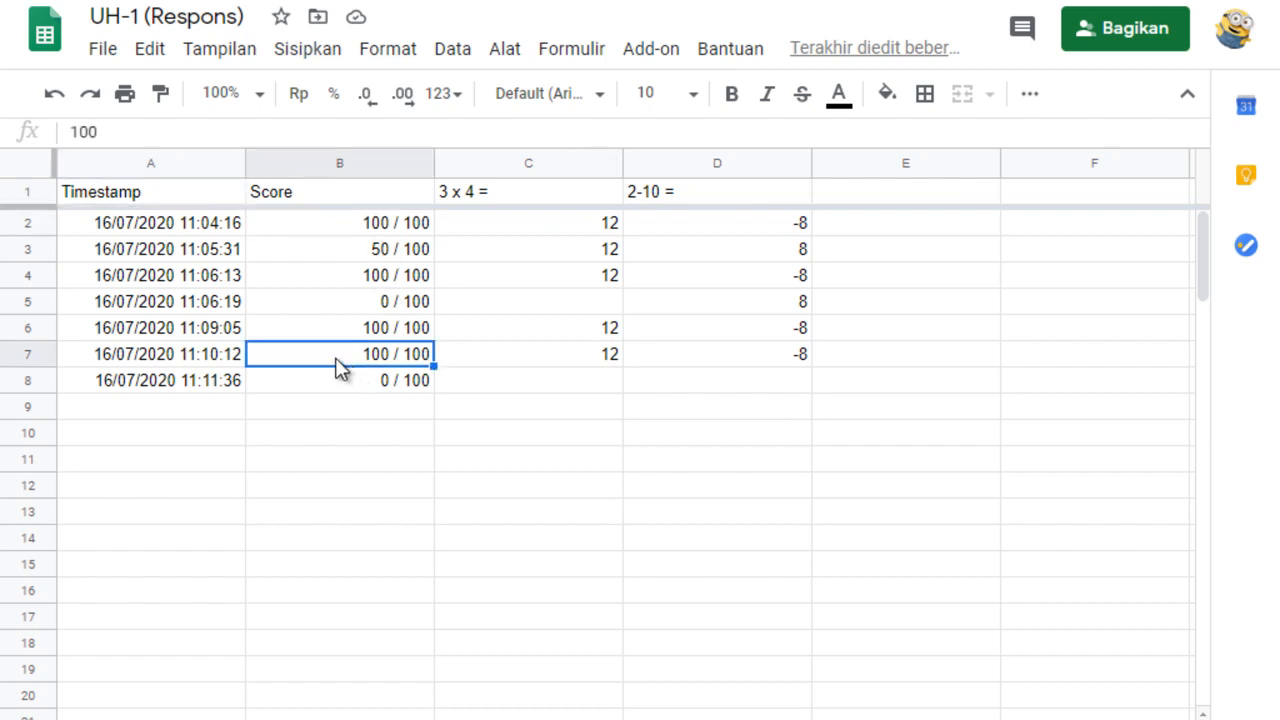
{"action": "left_click", "coordinate": [214, 224]}
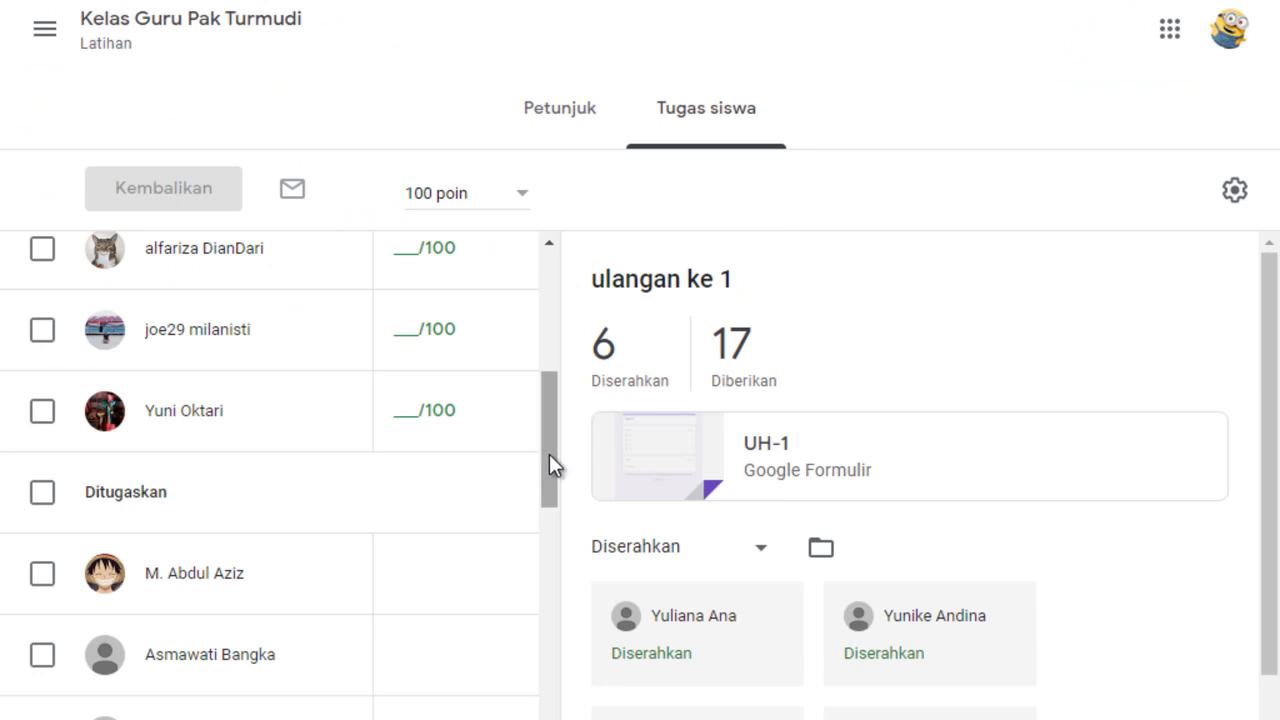
Return to the "ulangan ke 1" submissions and grade the first submitted student 100 and the second 50, consulting the response sheet.
{"action": "left_click_drag", "start_coordinate": [549, 464], "coordinate": [551, 386]}
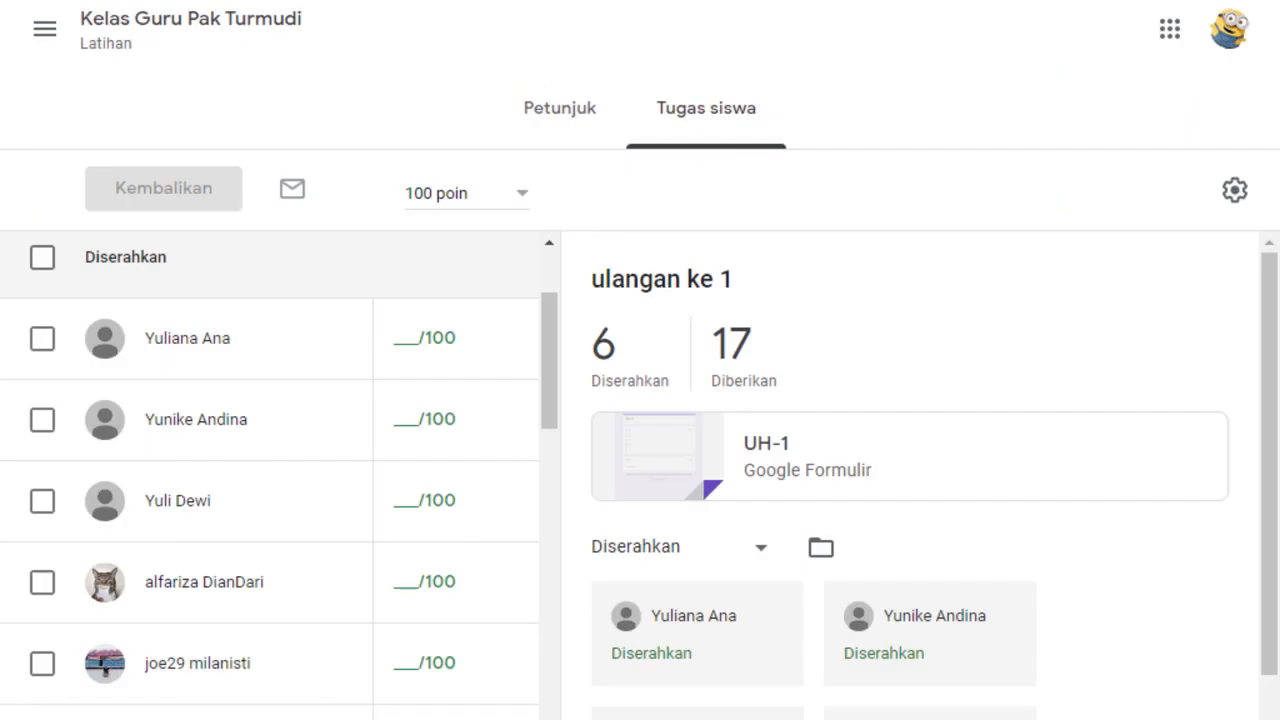
{"action": "left_click", "coordinate": [400, 349]}
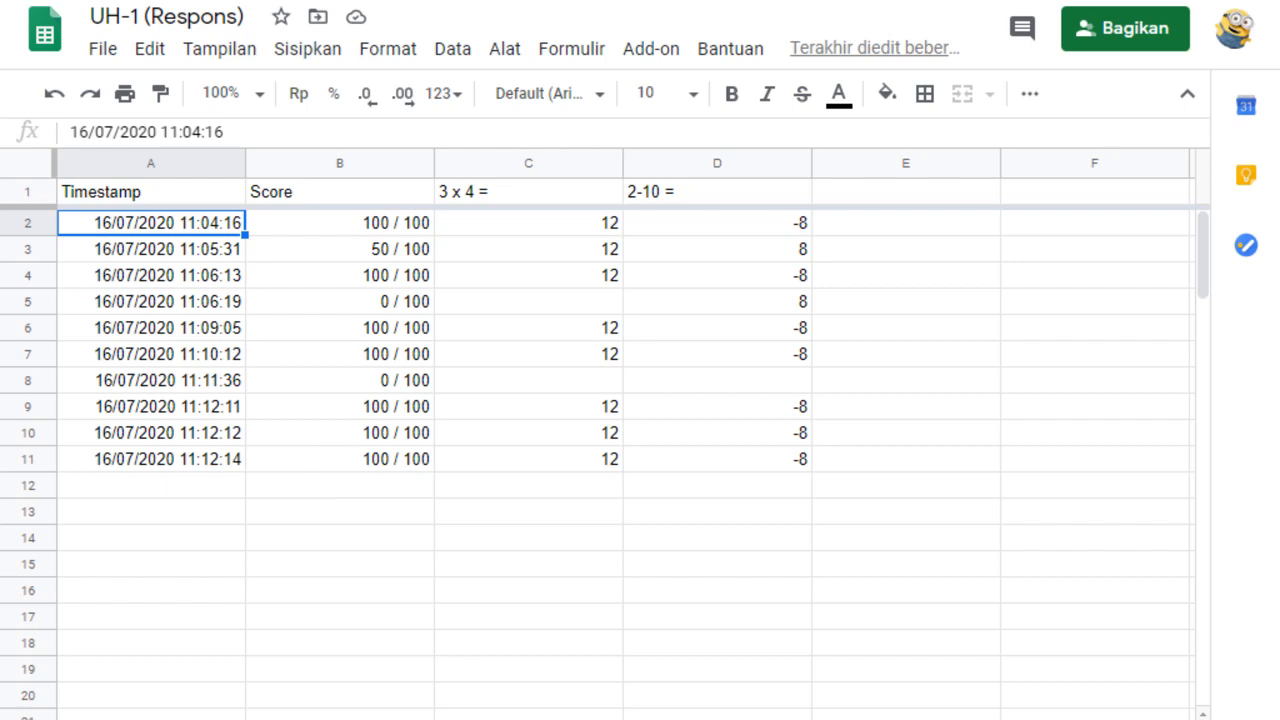
{"action": "left_click", "coordinate": [400, 1]}
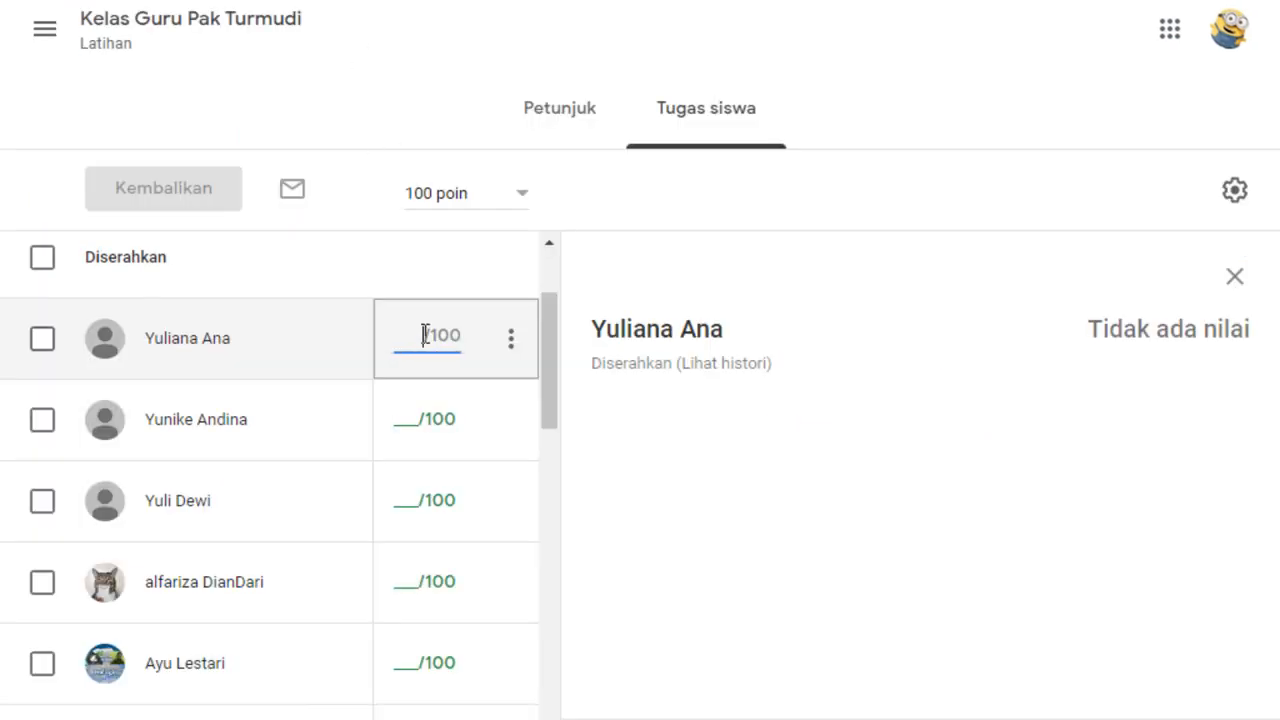
{"action": "type", "text": "100"}
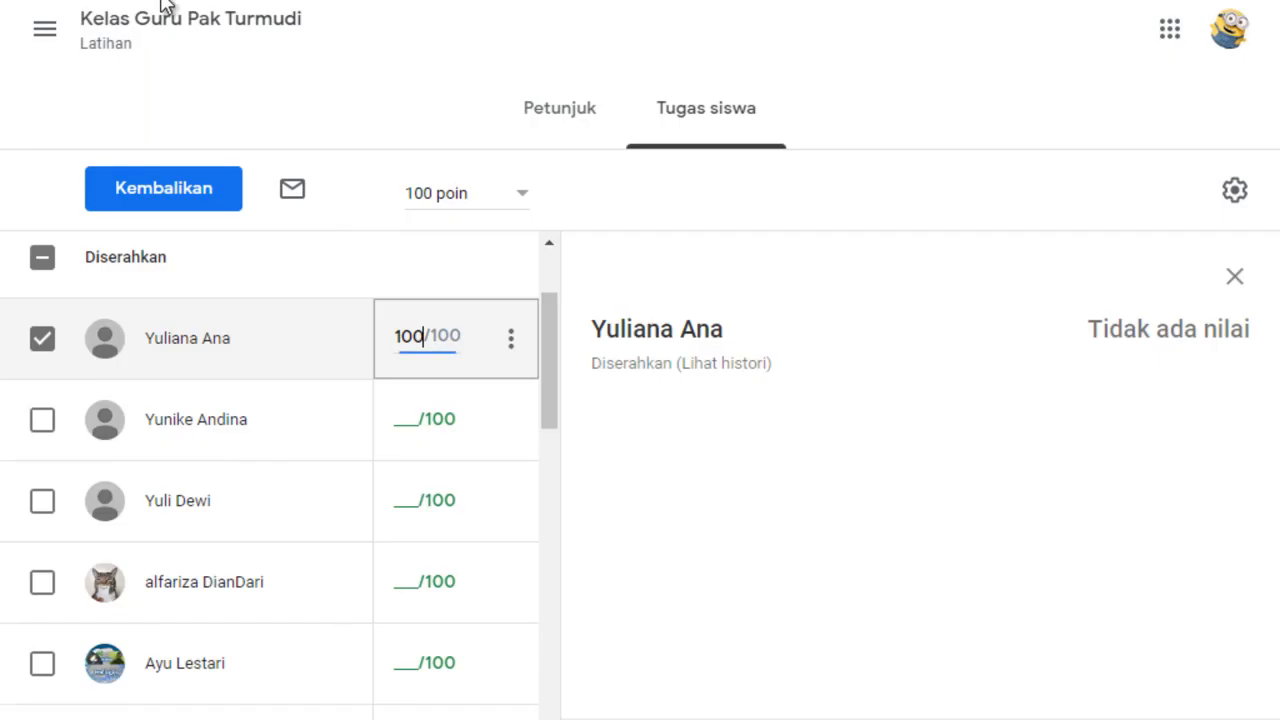
{"action": "left_click", "coordinate": [394, 411]}
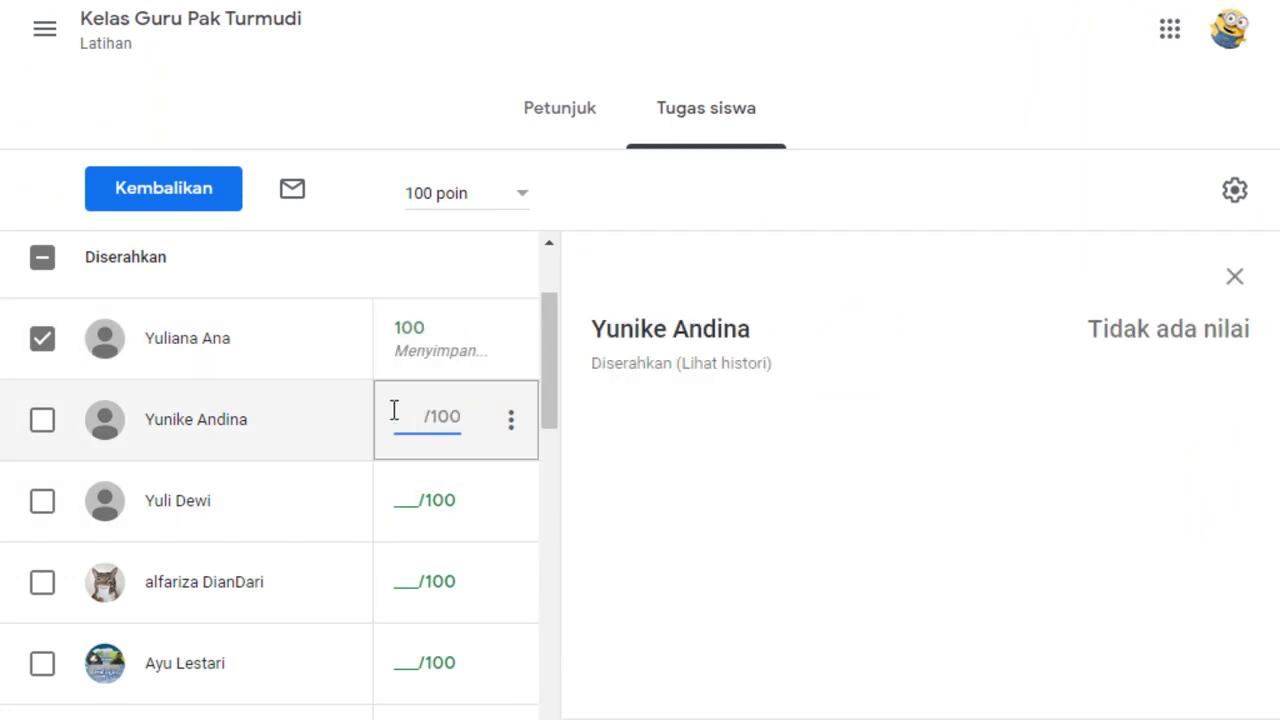
{"action": "type", "text": "5"}
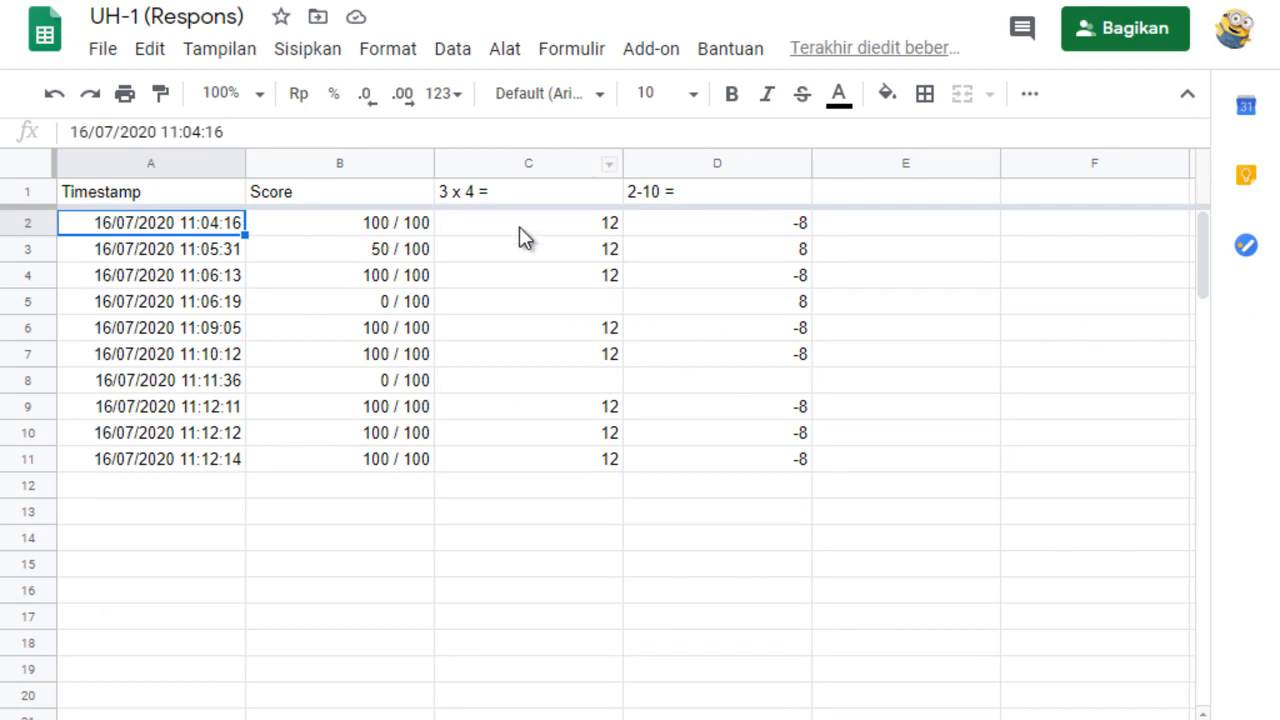
{"action": "type", "text": "0"}
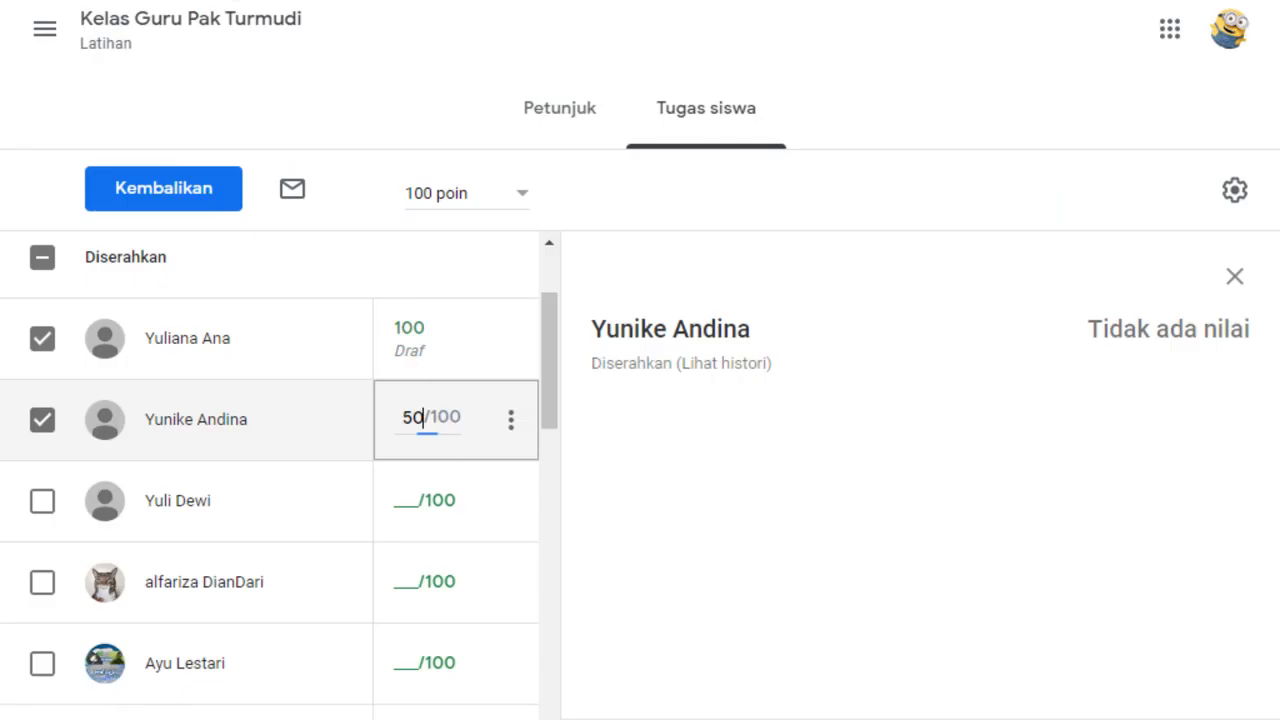
Grade the third submitted student 100 and the fourth 0 for "ulangan ke 1".
{"action": "left_click", "coordinate": [391, 486]}
{"action": "type", "text": "100"}
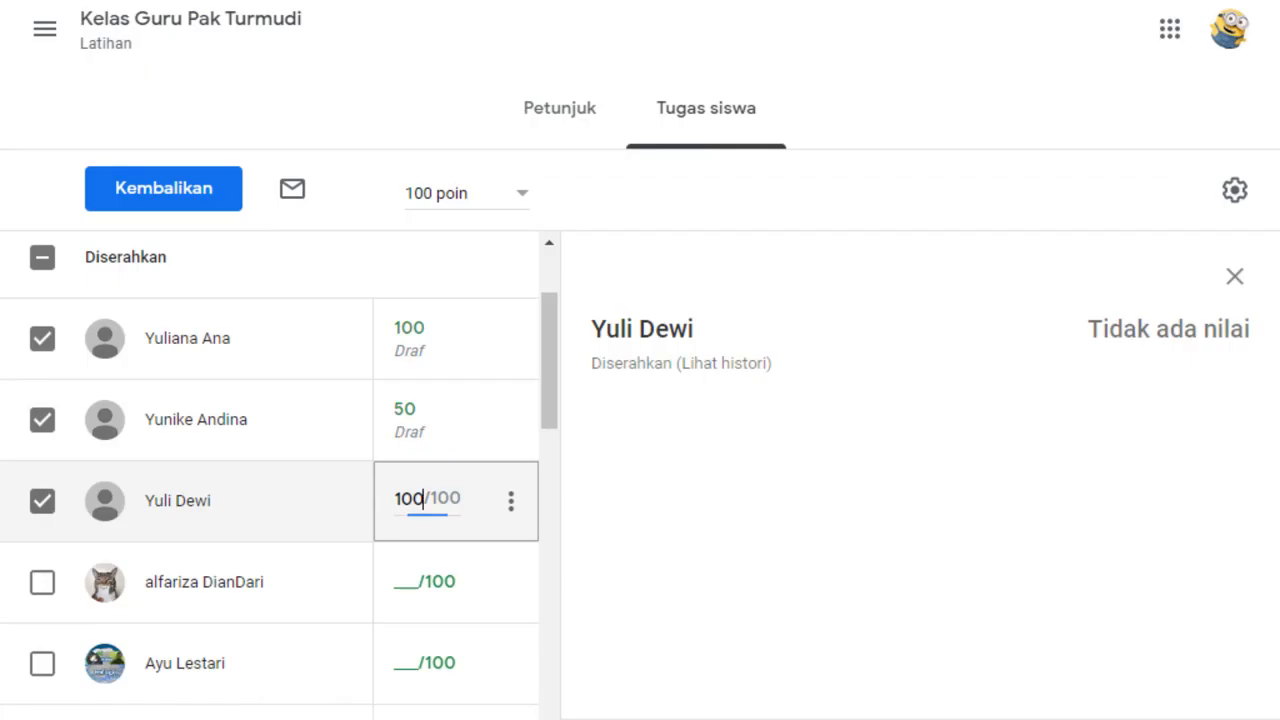
{"action": "left_click", "coordinate": [391, 588]}
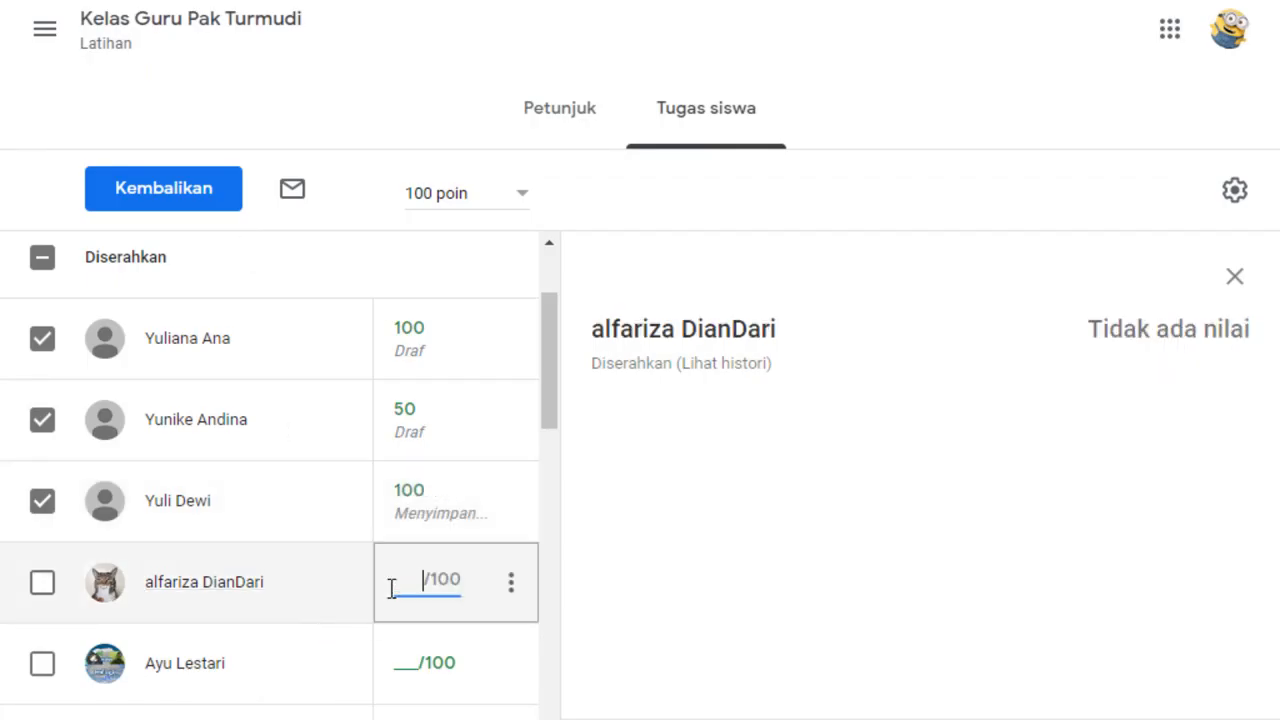
{"action": "type", "text": "0"}
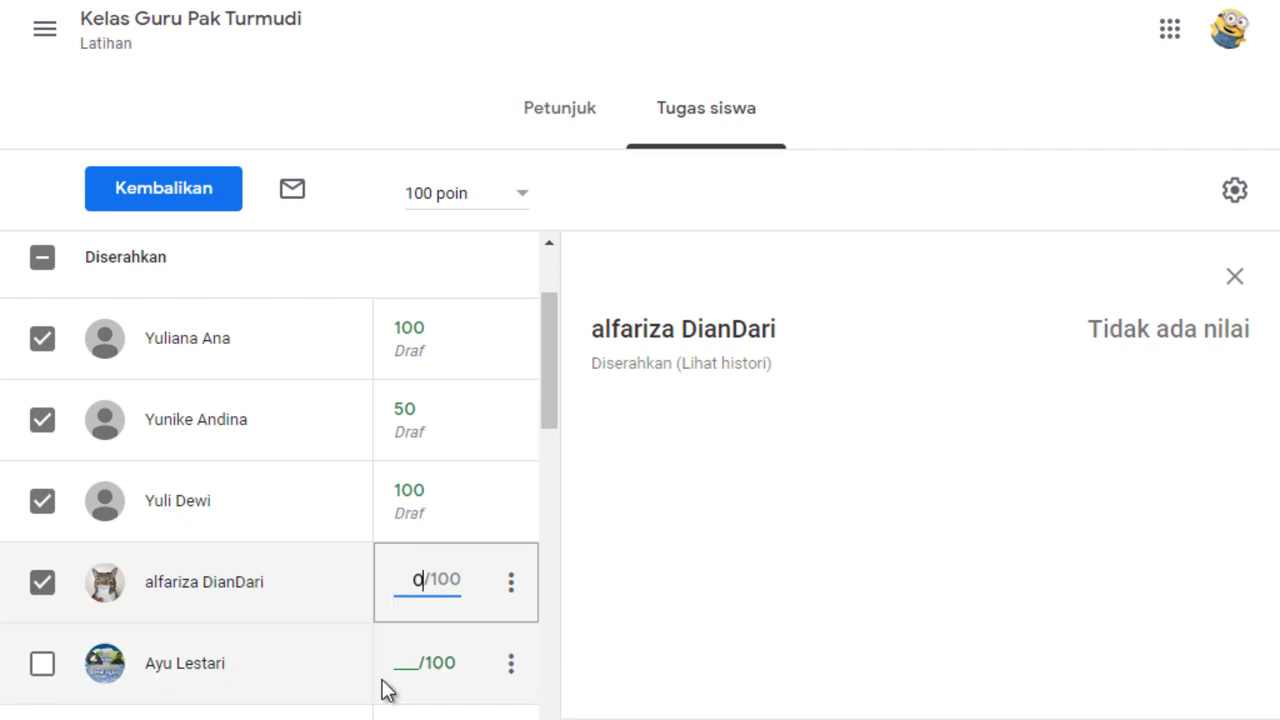
Grade the fifth and sixth submitted students 100 each and check the UH-1 (Respons) spreadsheet for further scores.
{"action": "left_click", "coordinate": [395, 668]}
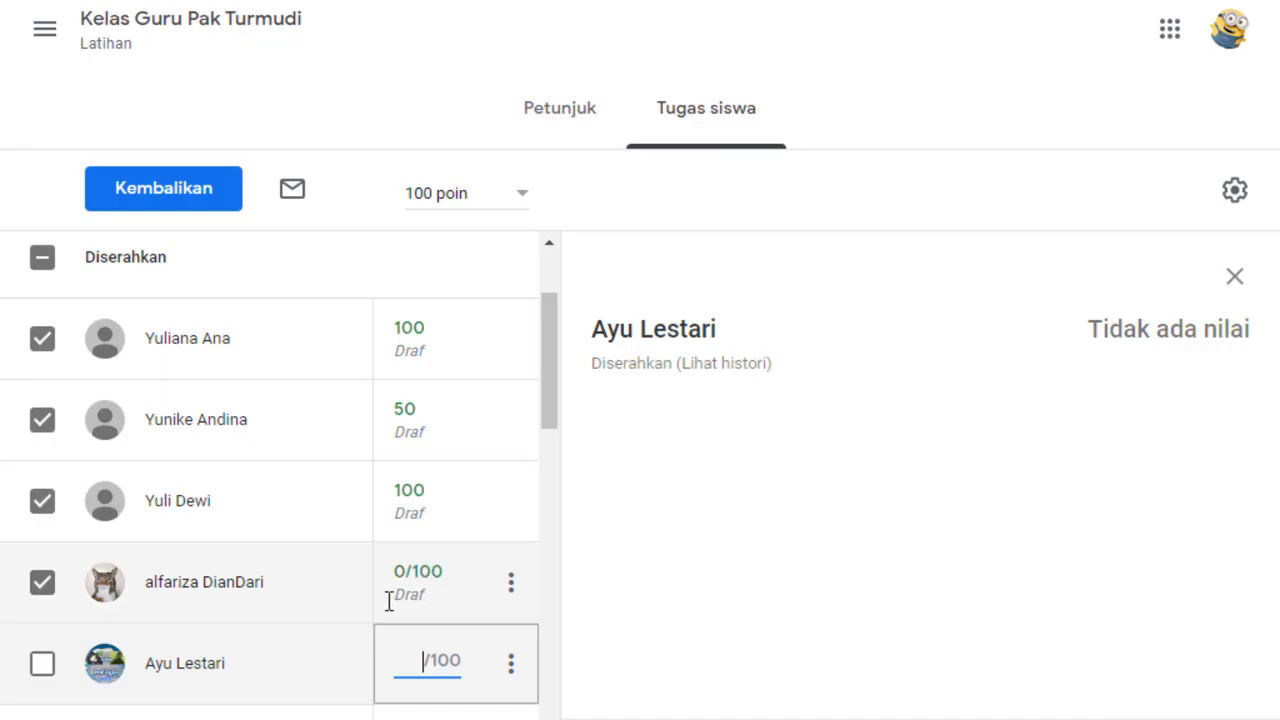
{"action": "type", "text": "100"}
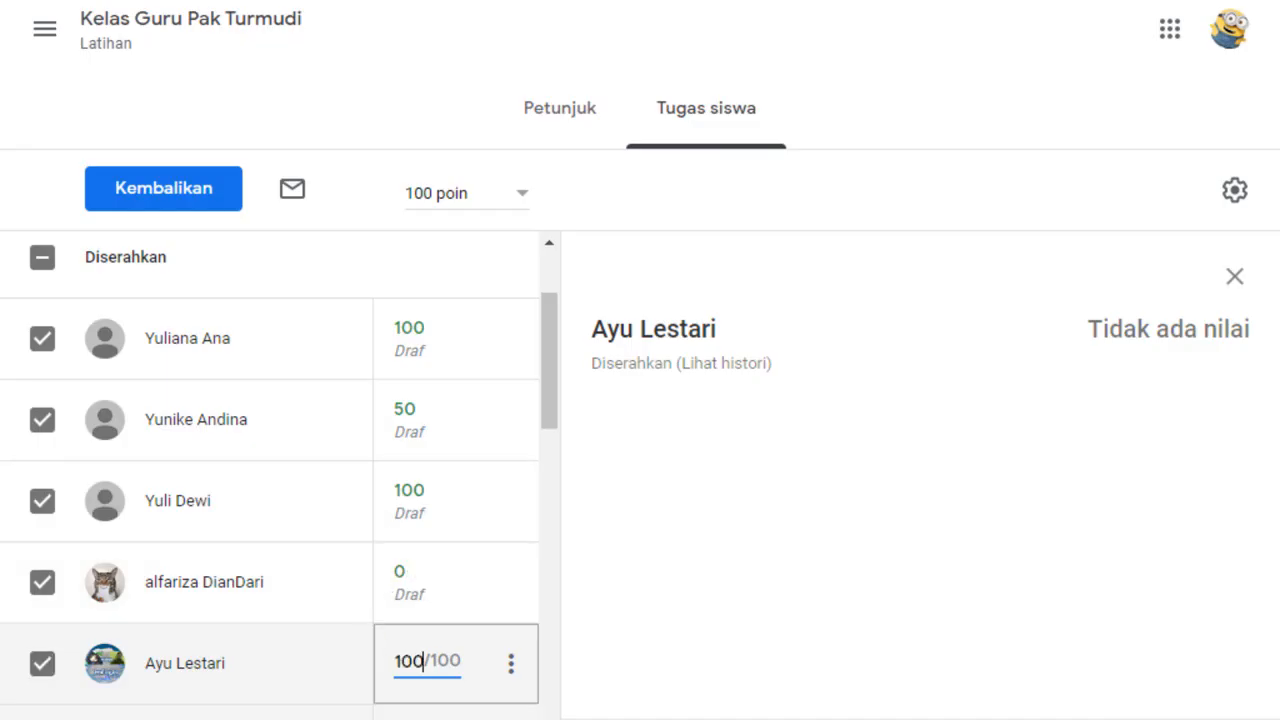
{"action": "key", "text": "Return"}
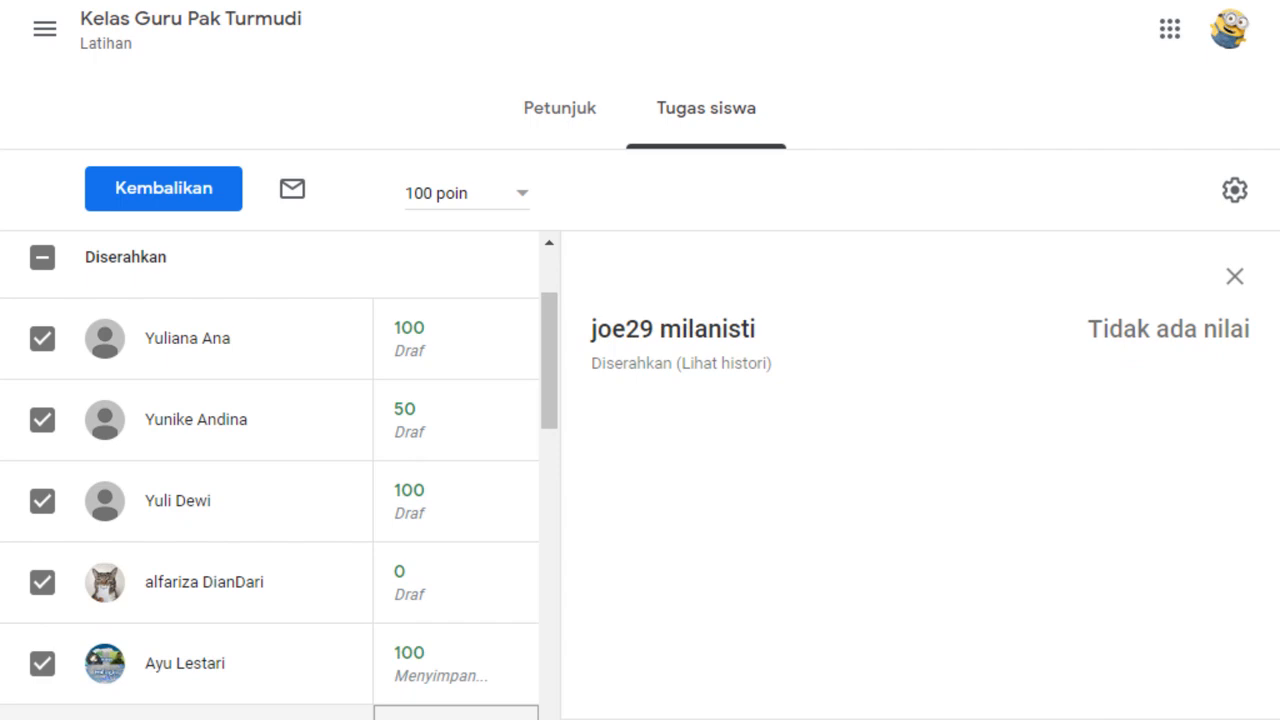
{"action": "scroll", "coordinate": [555, 379], "scroll_direction": "down", "scroll_amount": 5}
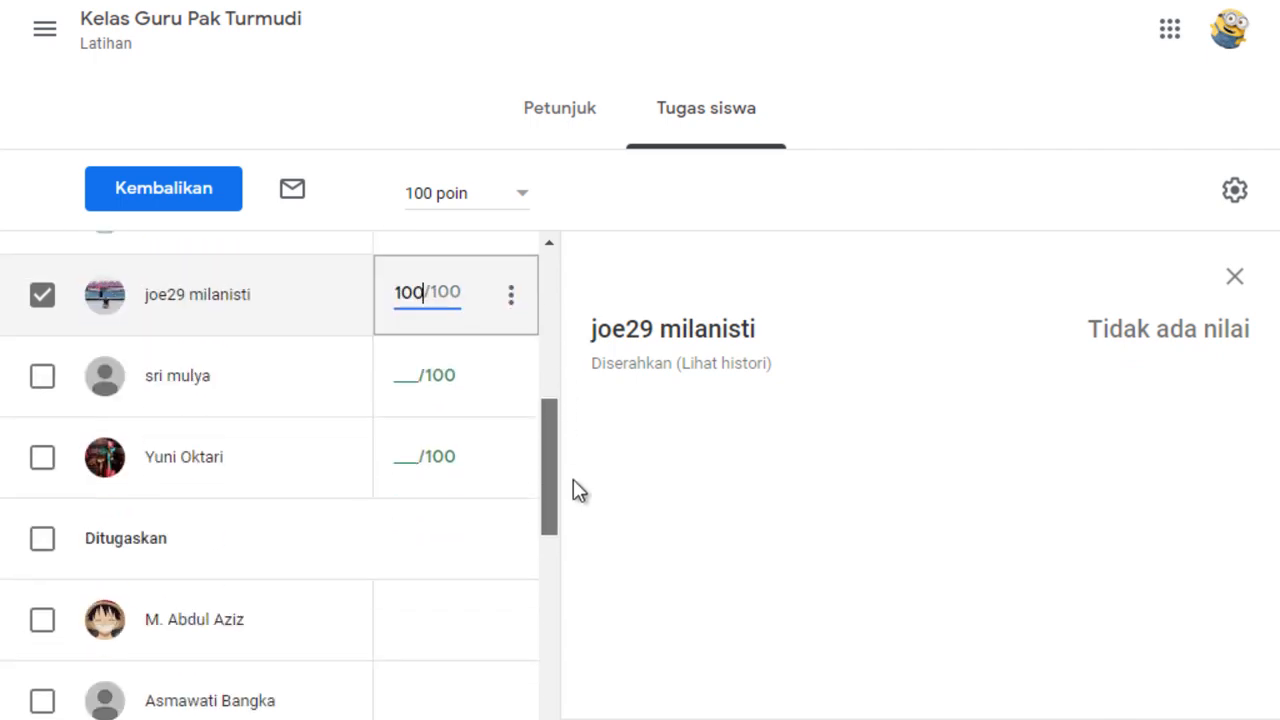
{"action": "left_click", "coordinate": [522, 0]}
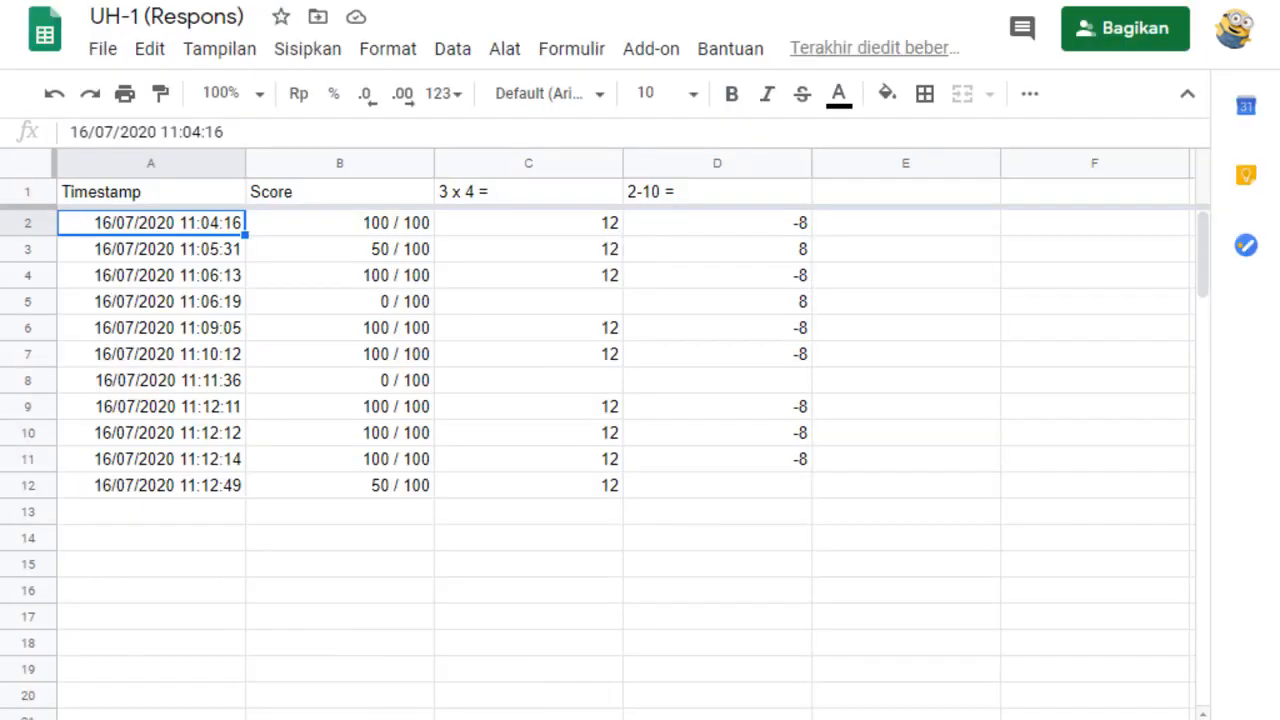
Return to the "ulangan ke 1" submissions and grade the seventh and eighth submitted students 100 each.
{"action": "key", "text": "ctrl+Tab"}
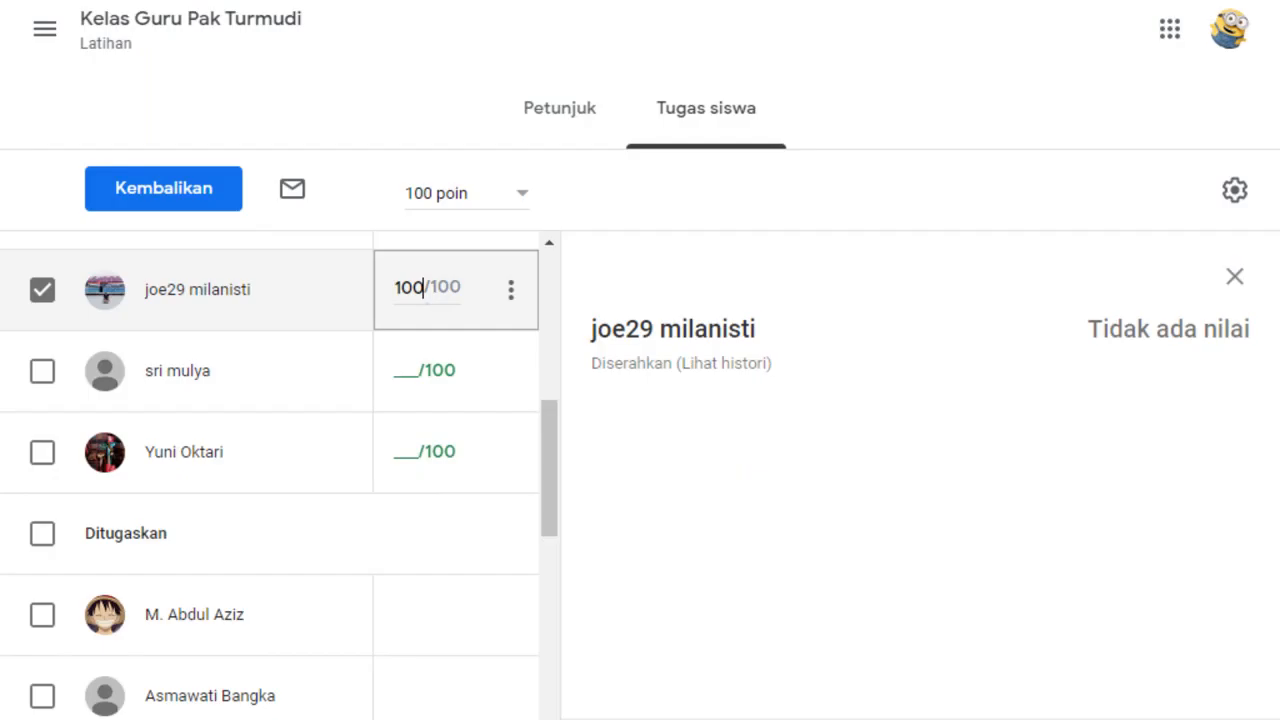
{"action": "left_click", "coordinate": [401, 379]}
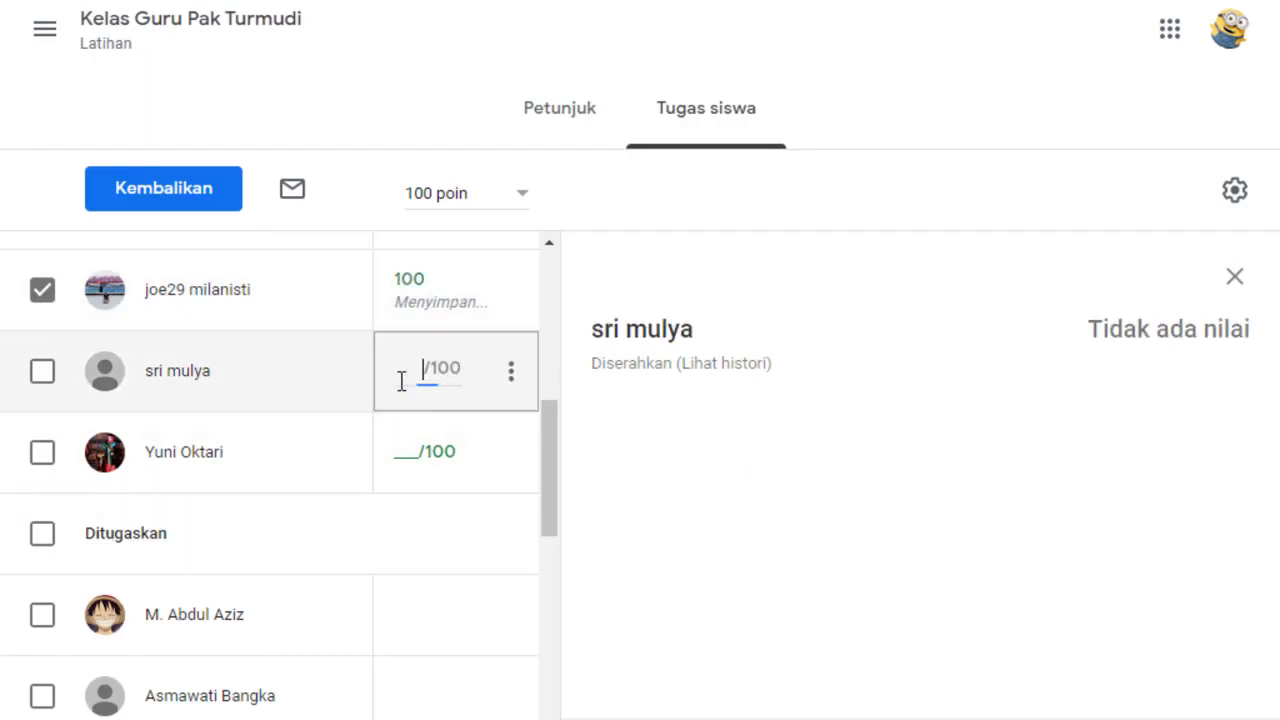
{"action": "type", "text": "100"}
{"action": "left_click", "coordinate": [390, 448]}
{"action": "type", "text": "100"}
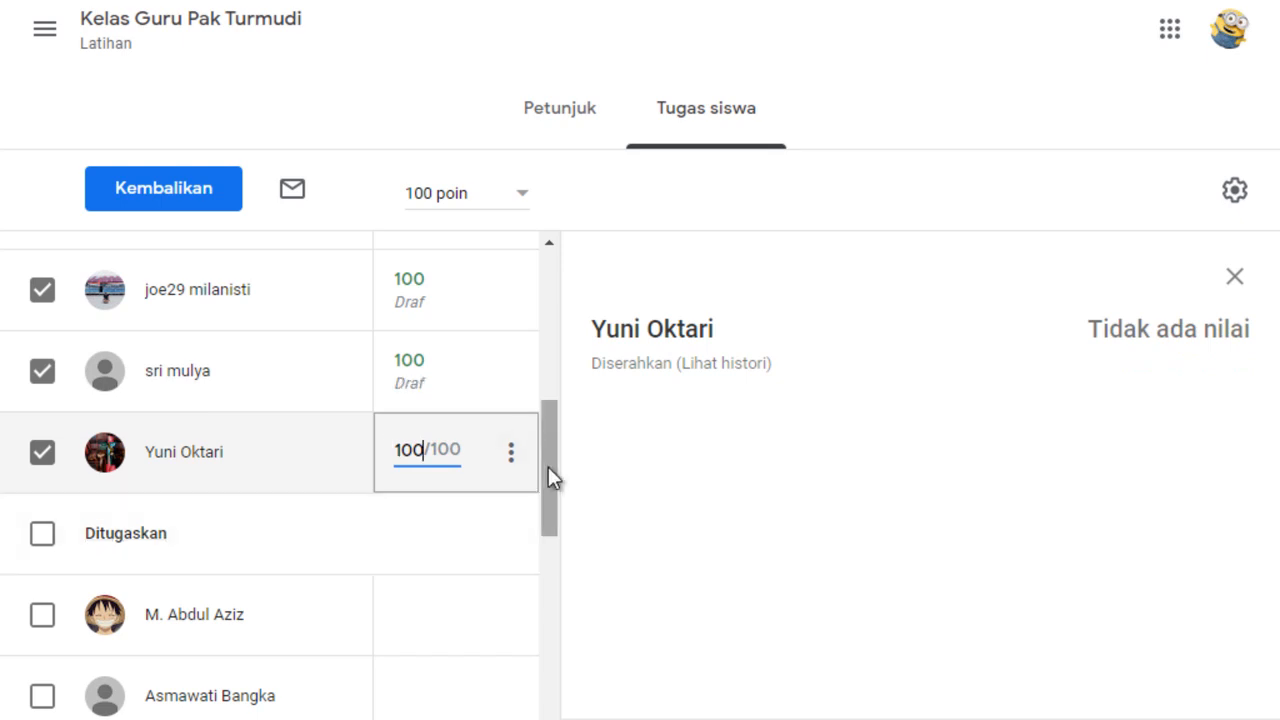
Check the draft grades and return the "ulangan ke 1" work to the eight graded students.
{"action": "left_click_drag", "start_coordinate": [548, 466], "coordinate": [545, 257]}
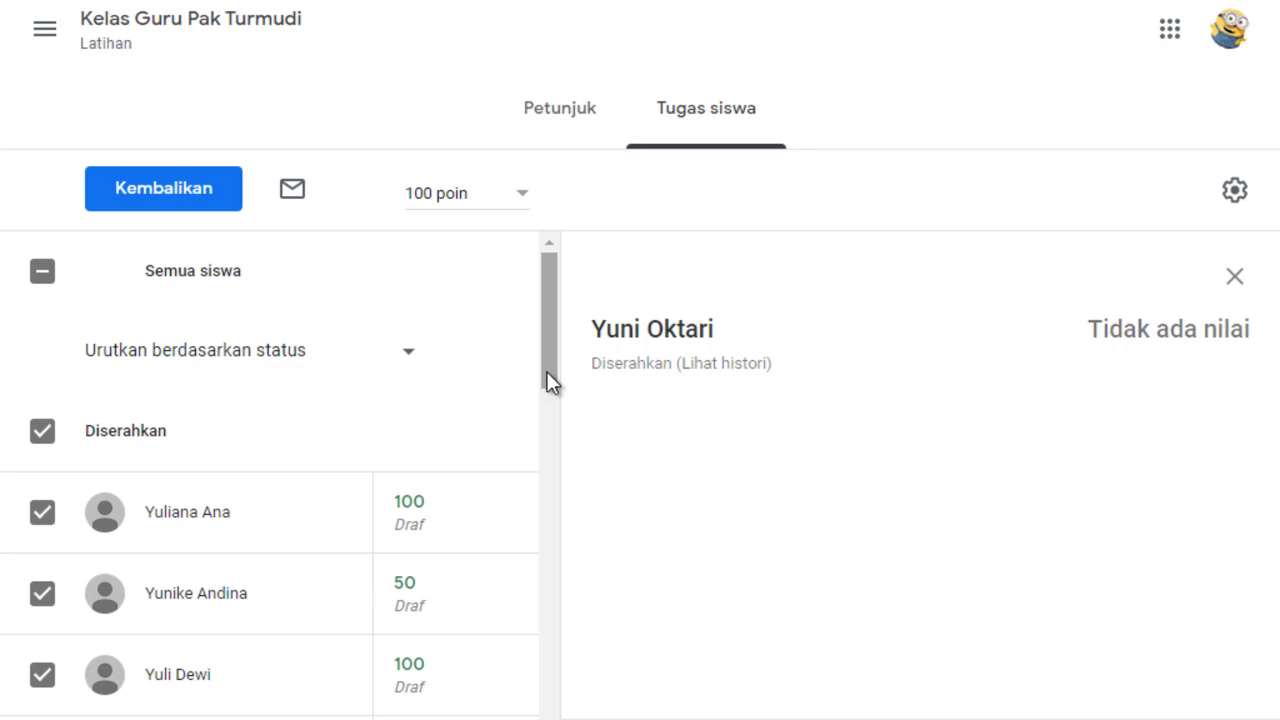
{"action": "left_click_drag", "start_coordinate": [551, 360], "coordinate": [560, 308]}
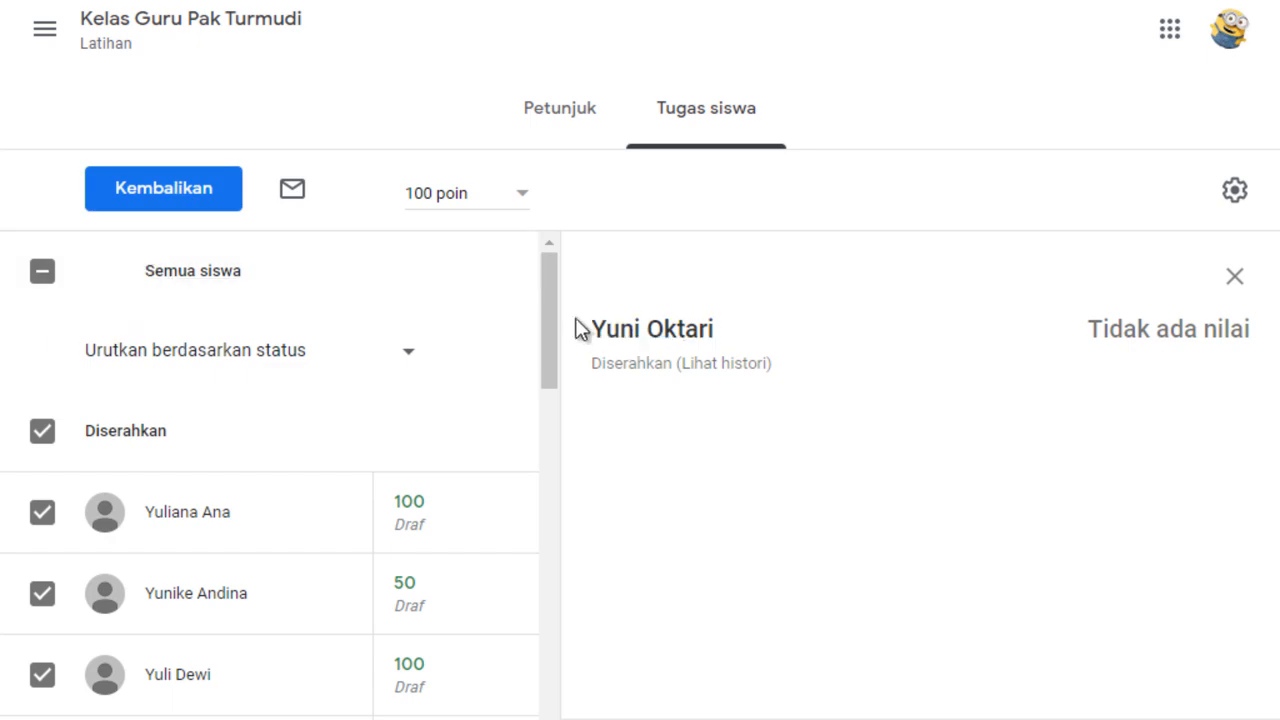
{"action": "left_click_drag", "start_coordinate": [549, 320], "coordinate": [577, 277]}
{"action": "left_click", "coordinate": [209, 200]}
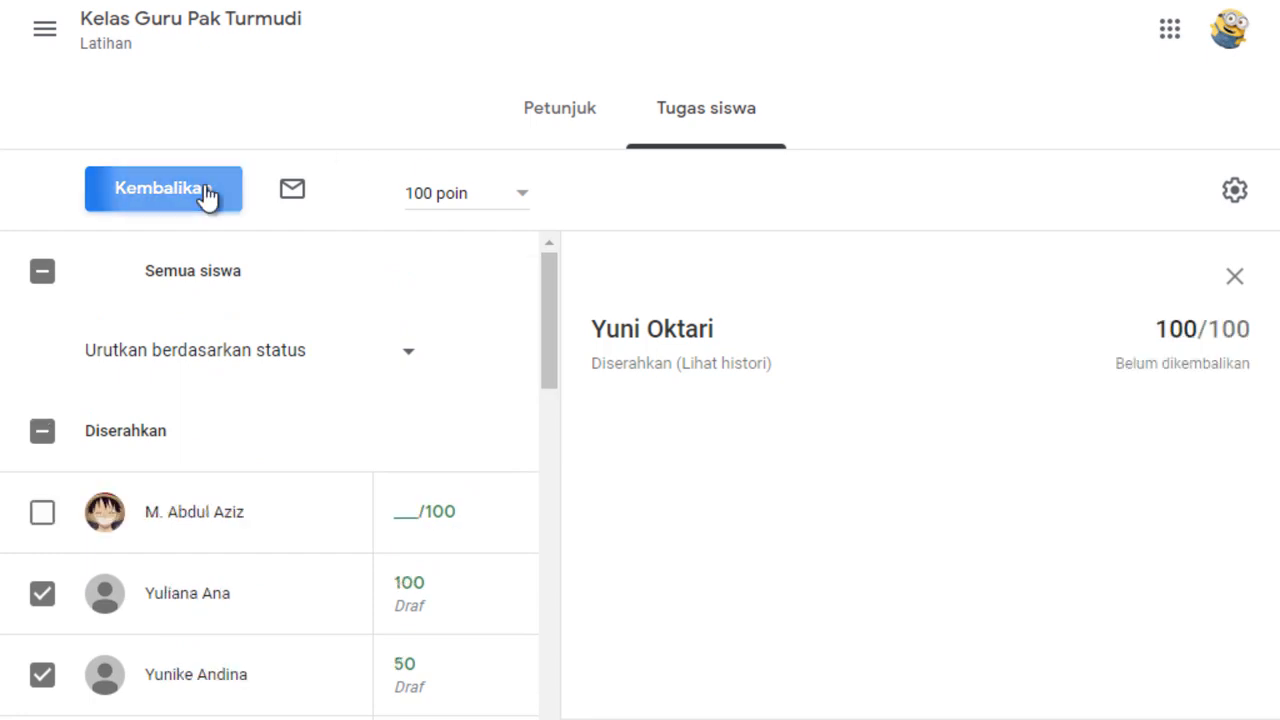
{"action": "left_click_drag", "start_coordinate": [918, 521], "coordinate": [922, 625]}
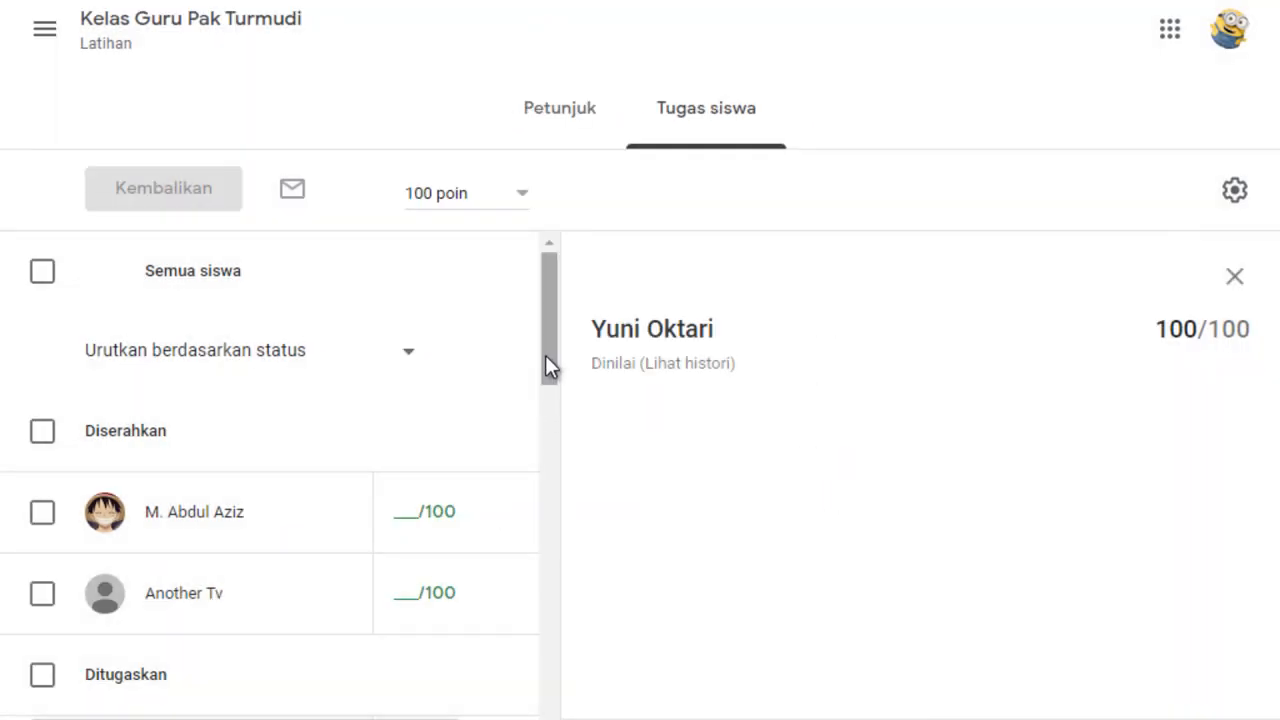
Grade the two newly submitted students of "ulangan ke 1" 100 and 50.
{"action": "left_click_drag", "start_coordinate": [546, 358], "coordinate": [563, 385]}
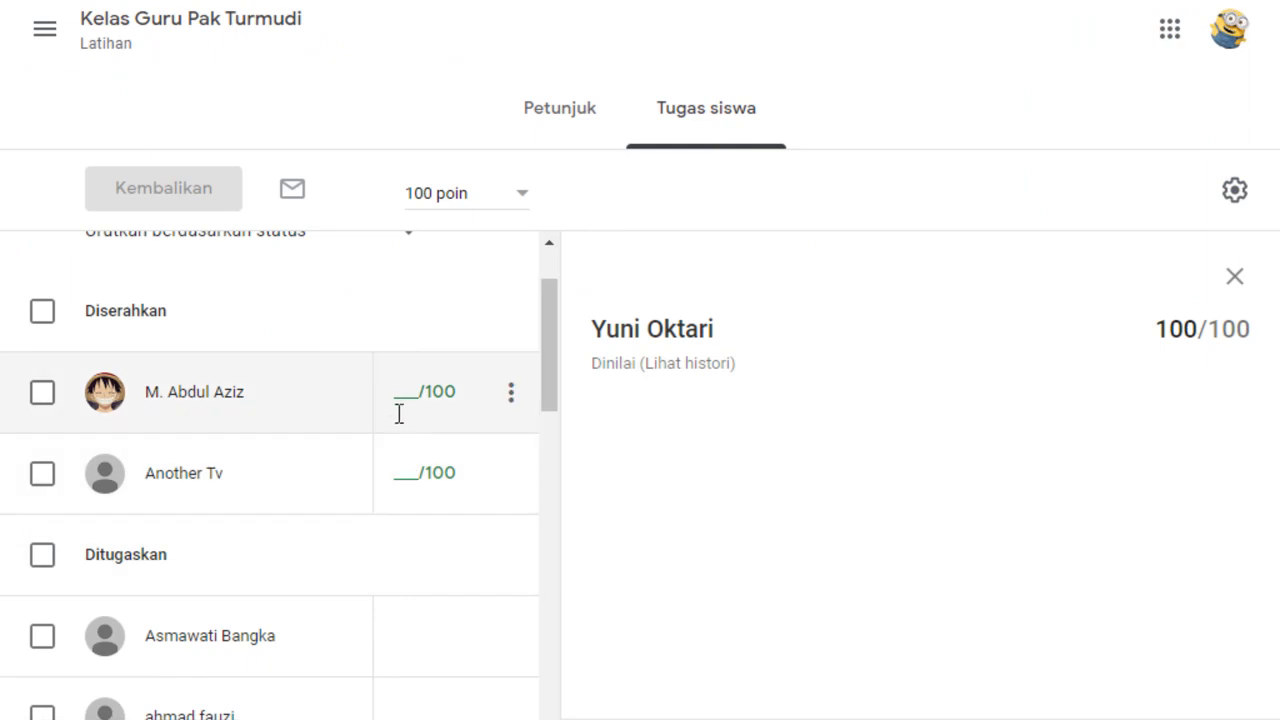
{"action": "left_click", "coordinate": [392, 392]}
{"action": "type", "text": "100"}
{"action": "left_click", "coordinate": [404, 470]}
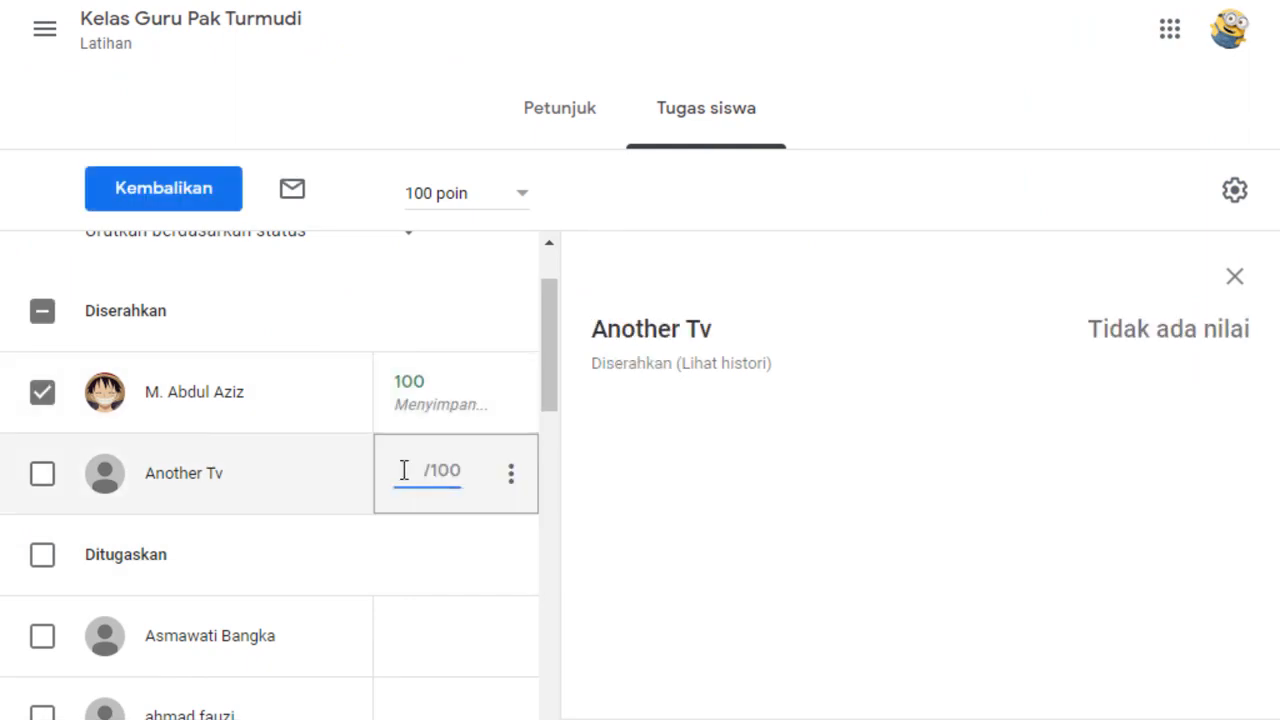
{"action": "type", "text": "50"}
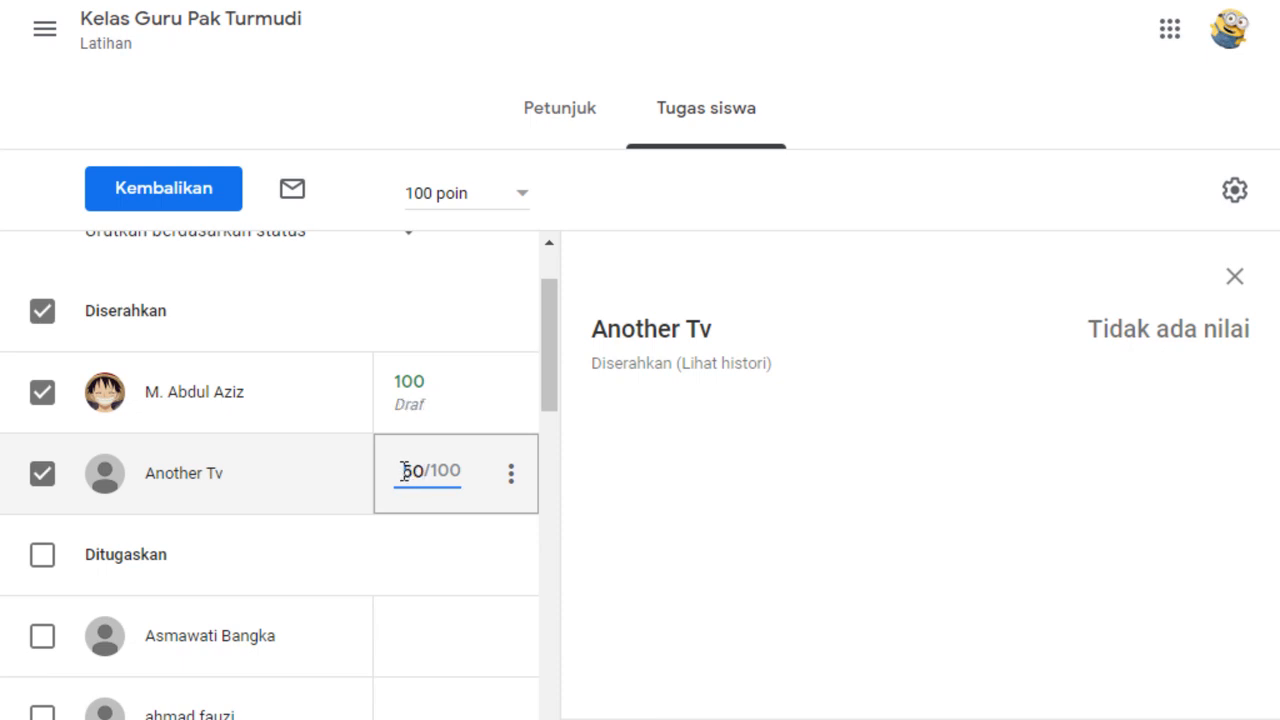
{"action": "left_click", "coordinate": [451, 329]}
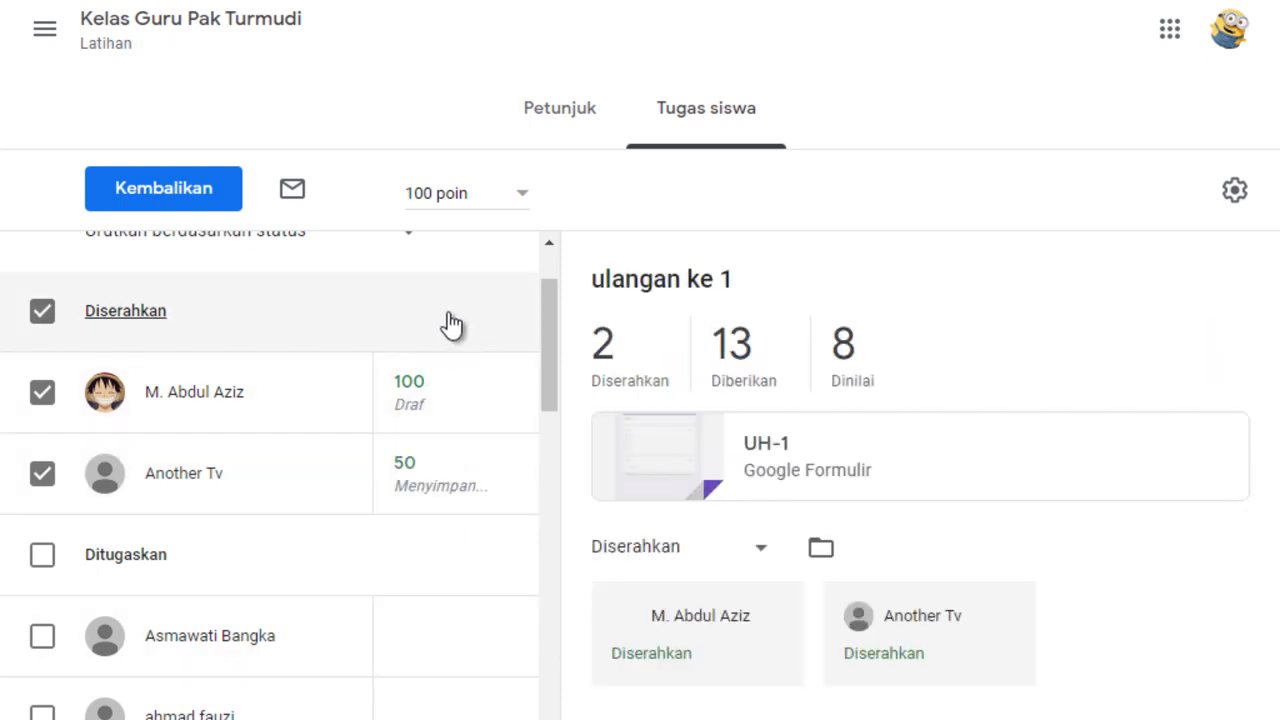
Return the graded "ulangan ke 1" work to the two newly graded students.
{"action": "left_click", "coordinate": [167, 188]}
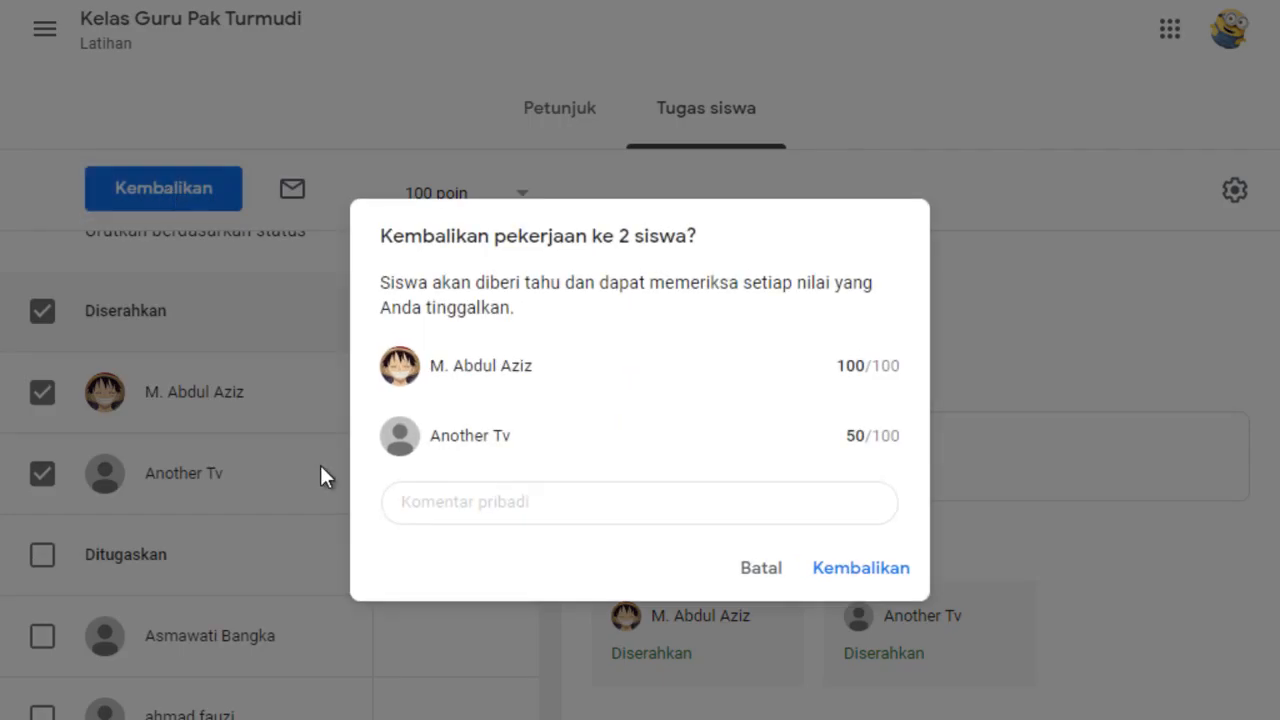
{"action": "left_click", "coordinate": [758, 572]}
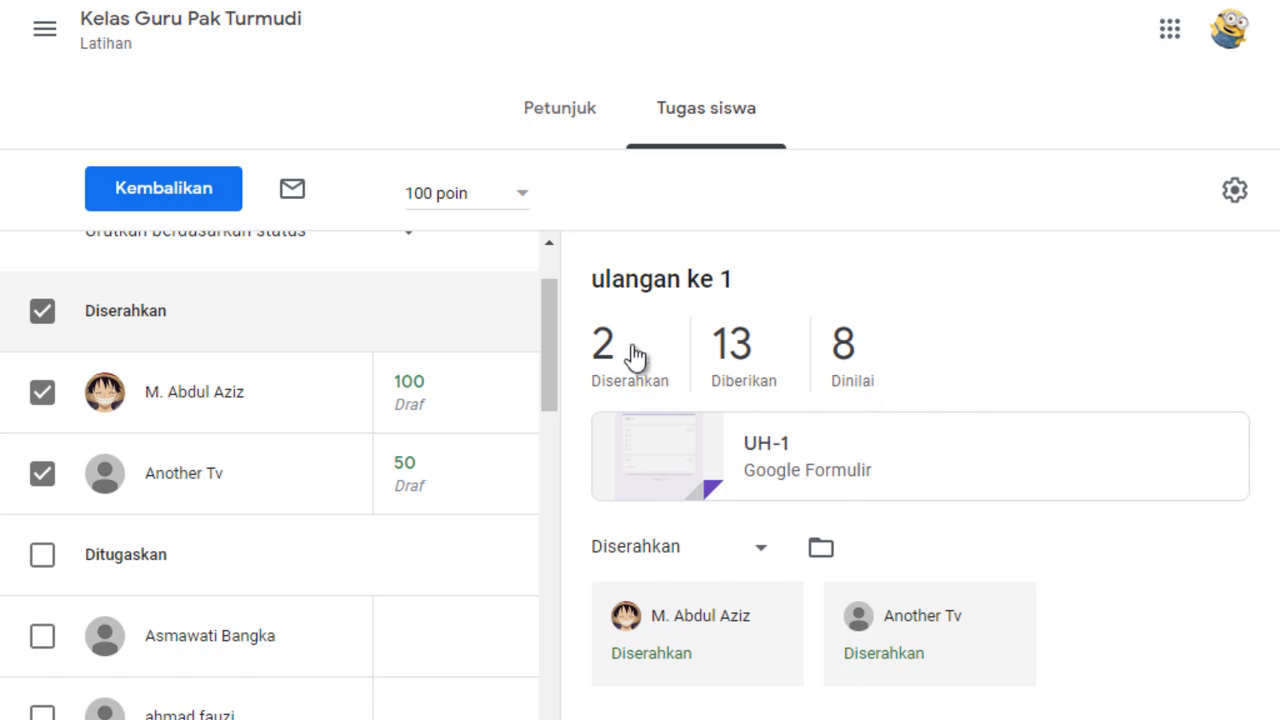
{"action": "left_click", "coordinate": [172, 197]}
{"action": "left_click", "coordinate": [848, 572]}
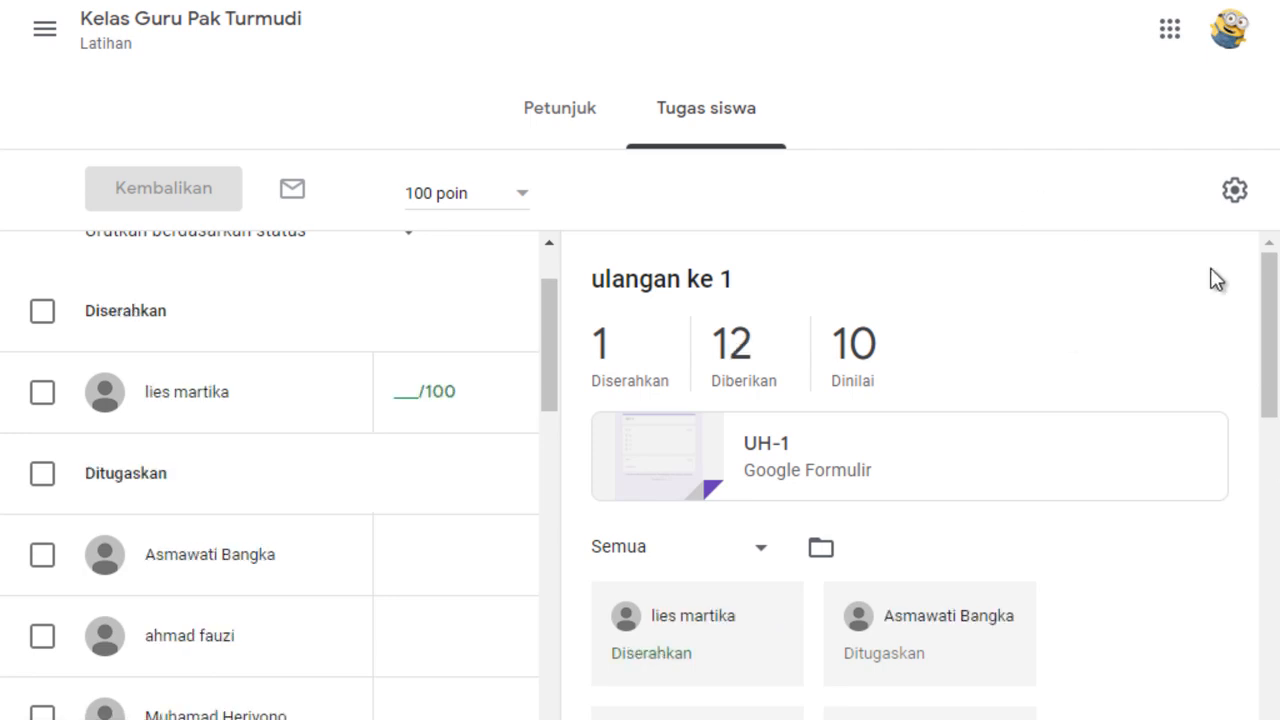
Look over the "ulangan ke 1" pages and open UH-1 (Respons) from the Kelas Guru Latihan Drive folder.
{"action": "left_click_drag", "start_coordinate": [1268, 322], "coordinate": [1277, 280]}
{"action": "left_click", "coordinate": [44, 28]}
{"action": "left_click", "coordinate": [589, 43]}
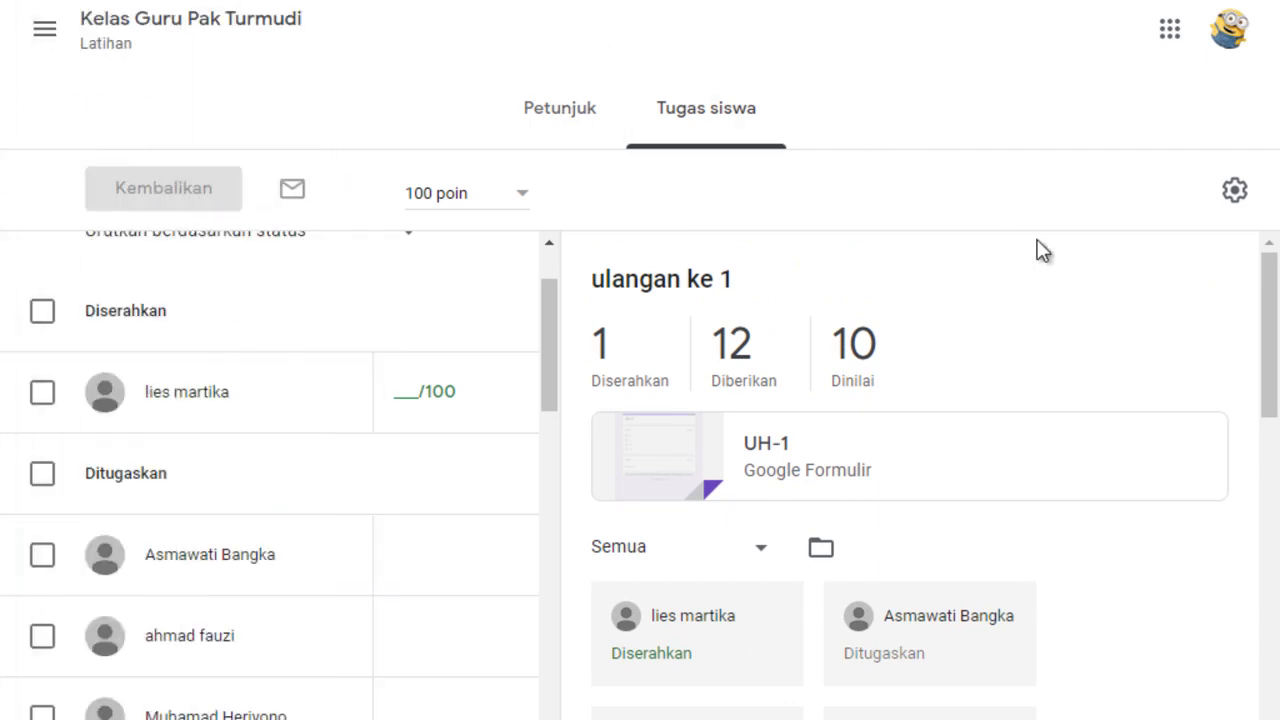
{"action": "left_click", "coordinate": [540, 114]}
{"action": "left_click", "coordinate": [694, 122]}
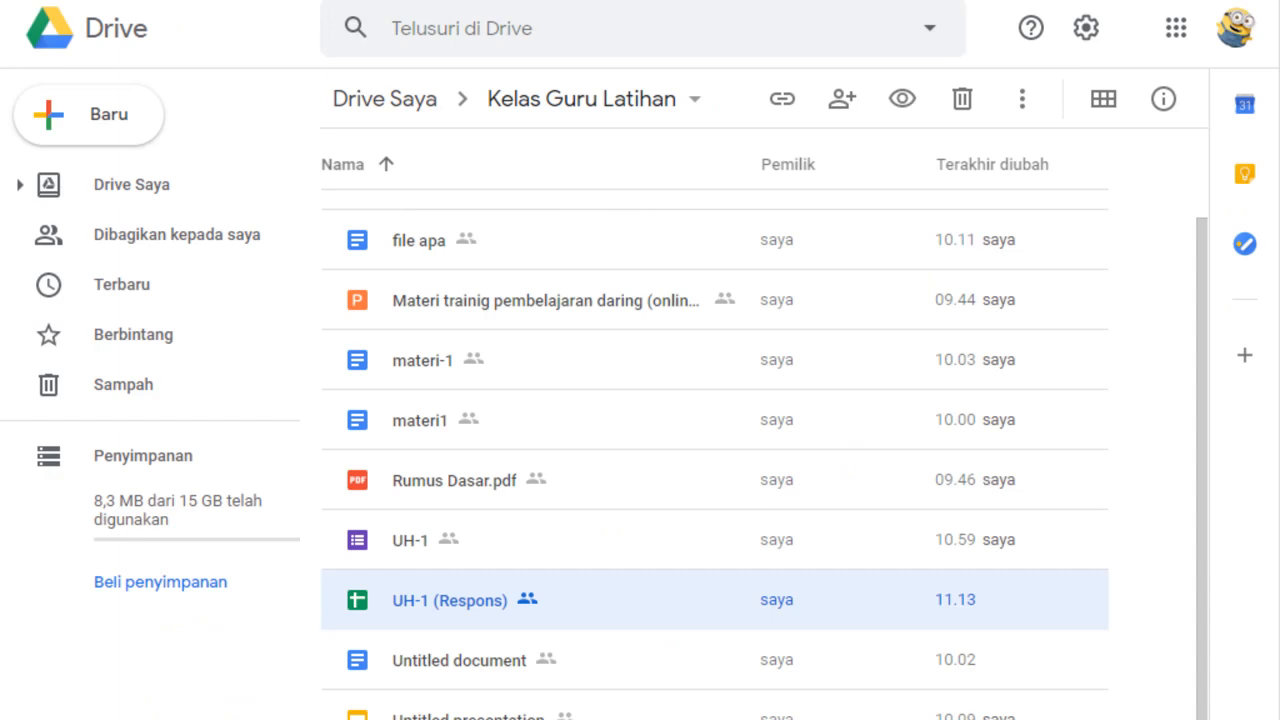
{"action": "key", "text": "Return"}
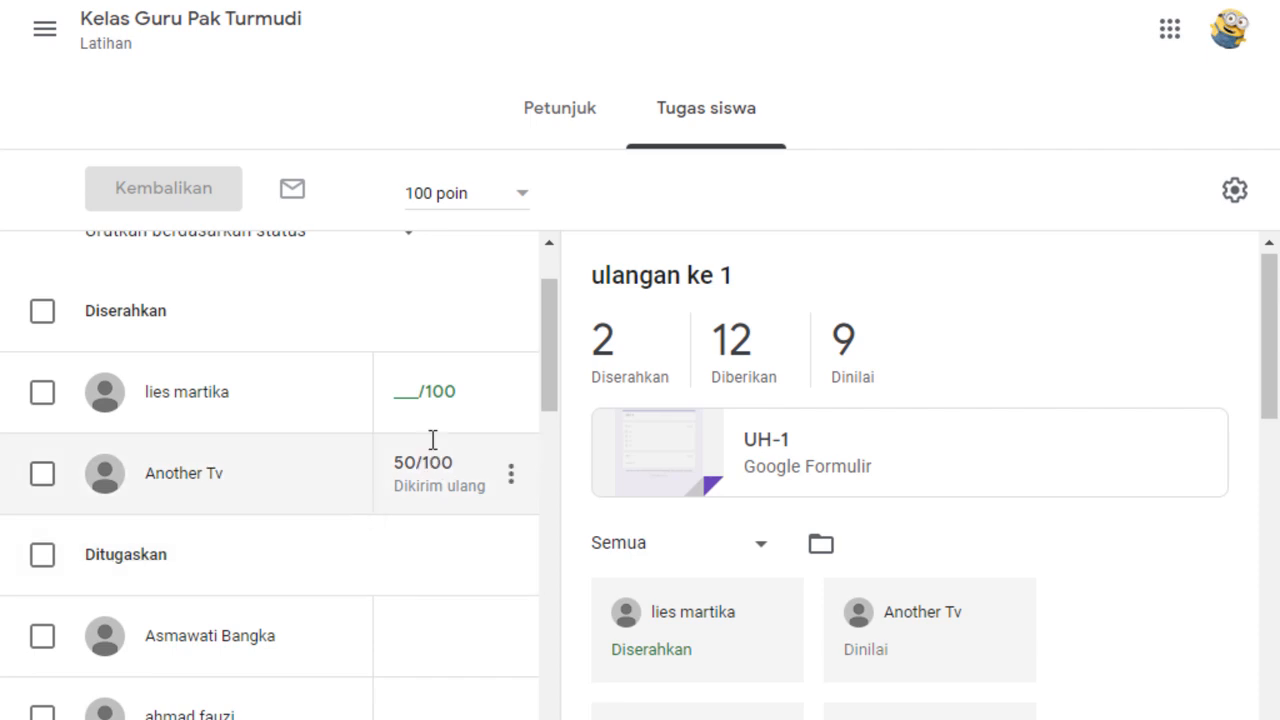
Review the submission statuses of the students for "ulangan ke 1", including the resubmitted work.
{"action": "left_click_drag", "start_coordinate": [551, 394], "coordinate": [550, 316]}
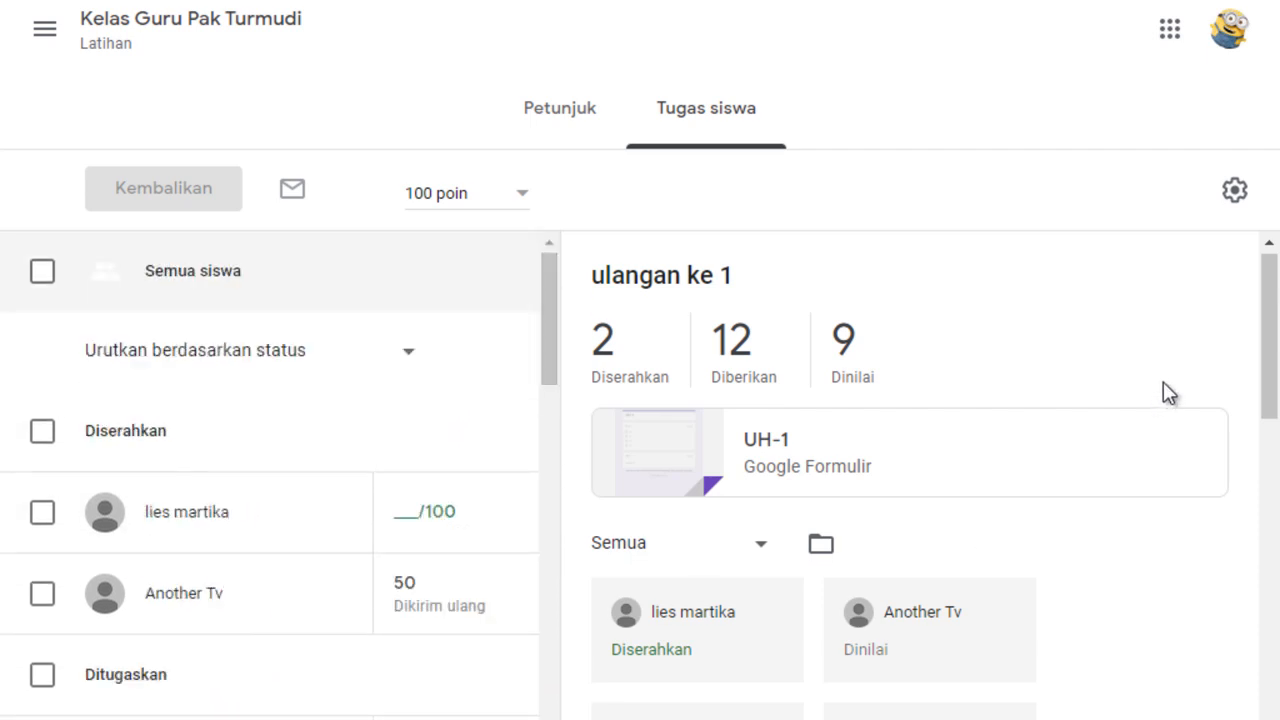
{"action": "left_click_drag", "start_coordinate": [1271, 370], "coordinate": [1271, 431]}
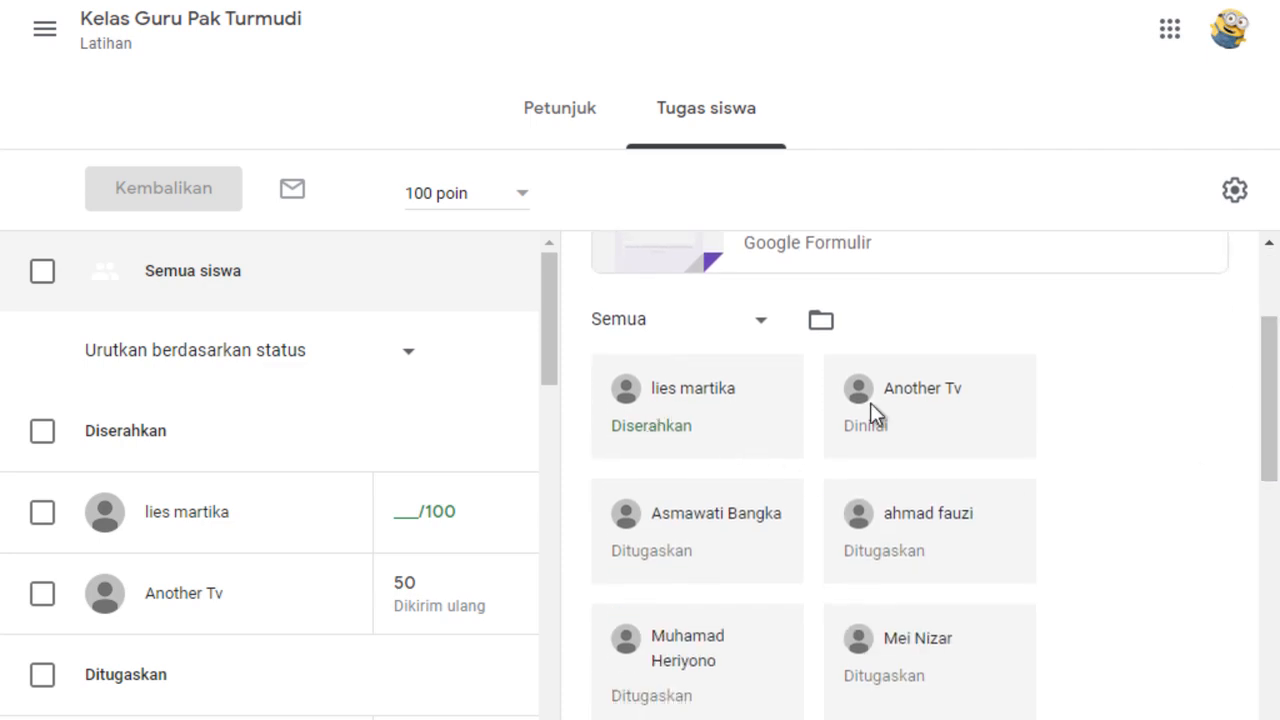
{"action": "left_click_drag", "start_coordinate": [1266, 357], "coordinate": [1264, 285]}
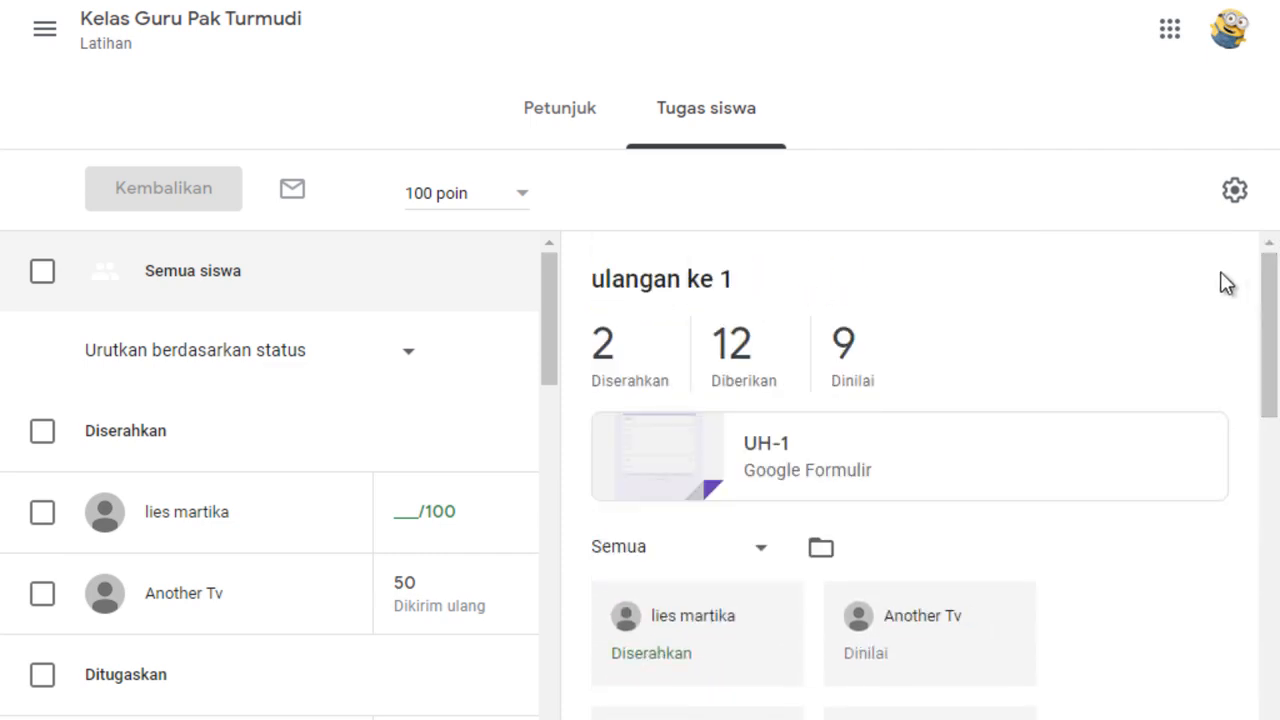
Open the Latihan class's classwork and examine the assignments under the Tugas Mandiri topic.
{"action": "left_click", "coordinate": [38, 34]}
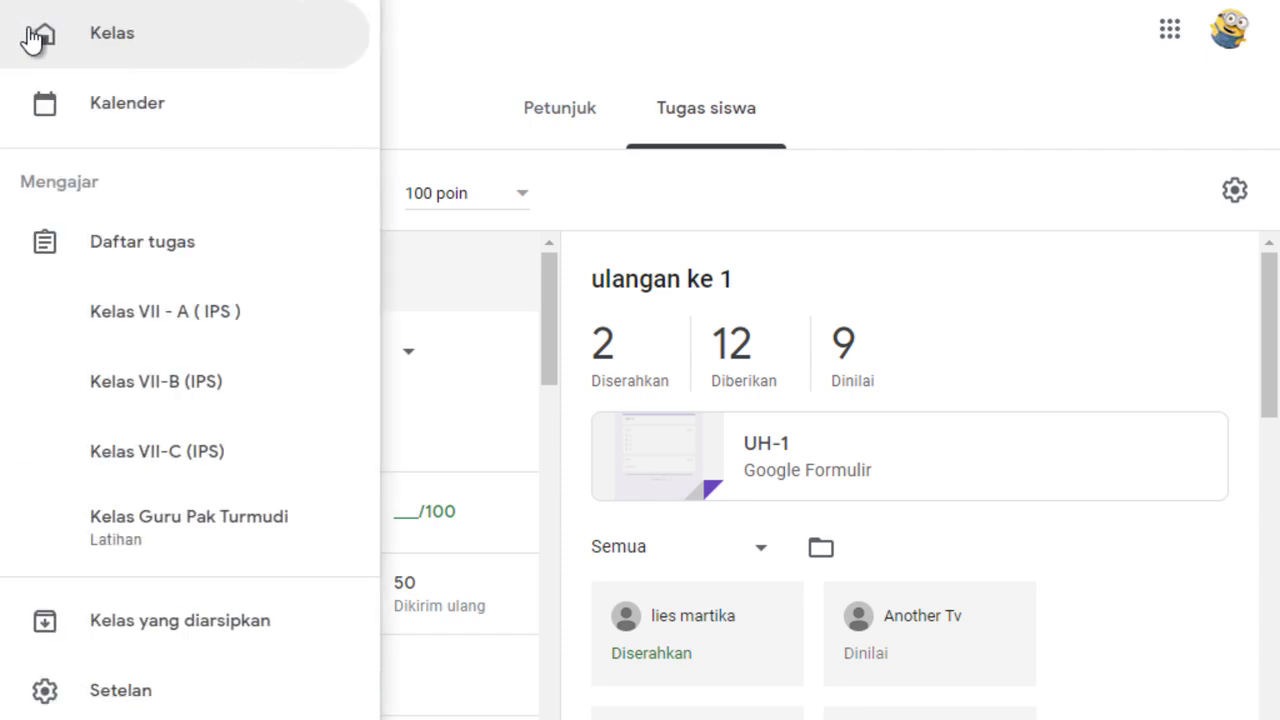
{"action": "left_click", "coordinate": [171, 540]}
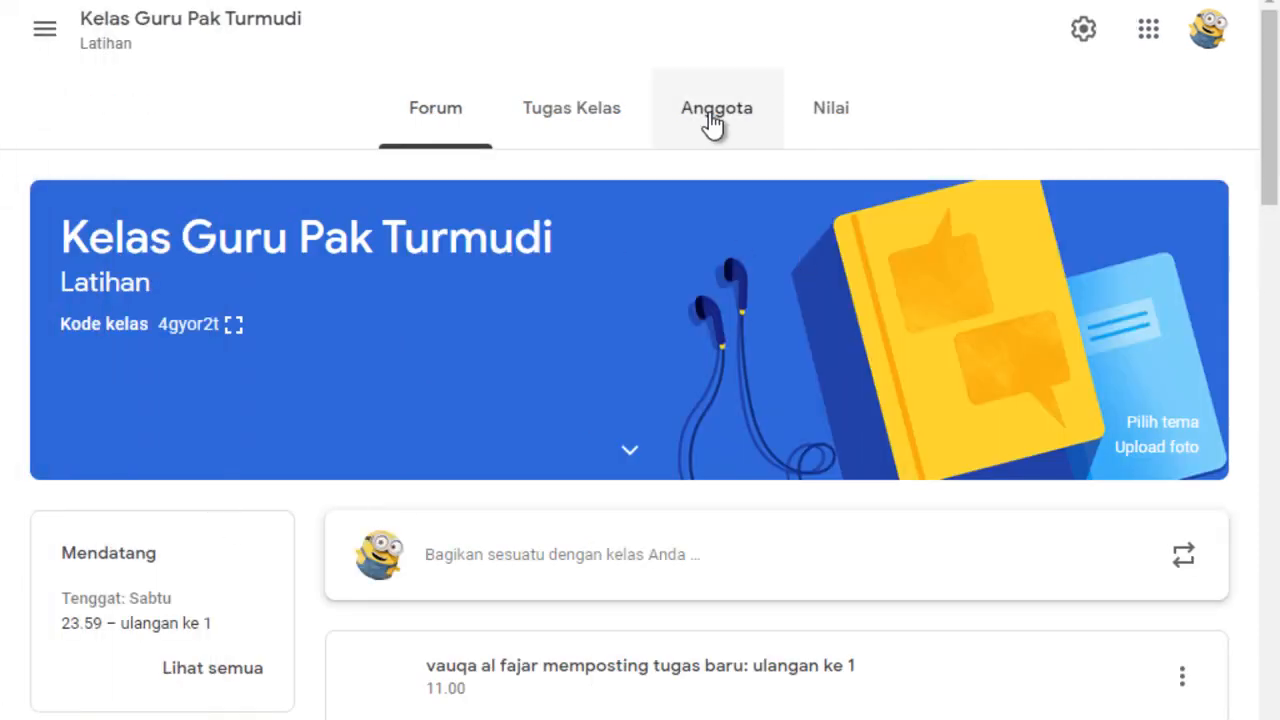
{"action": "left_click", "coordinate": [613, 120]}
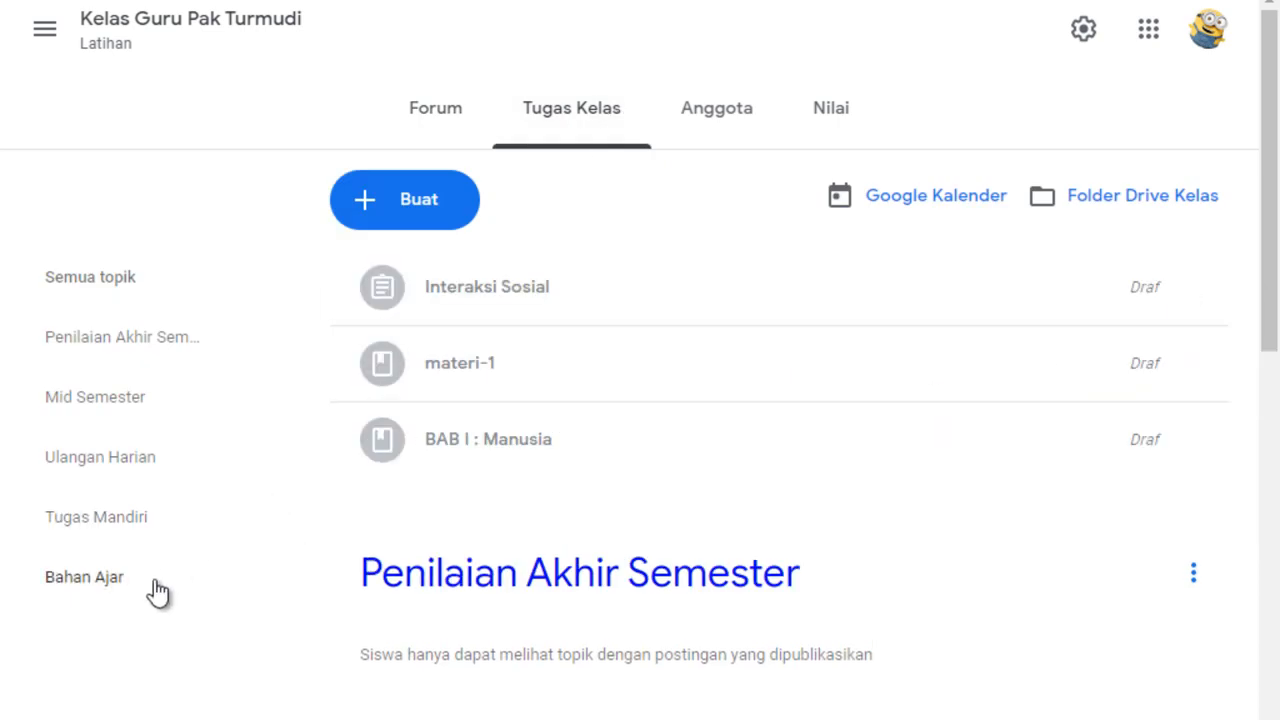
{"action": "left_click", "coordinate": [97, 517]}
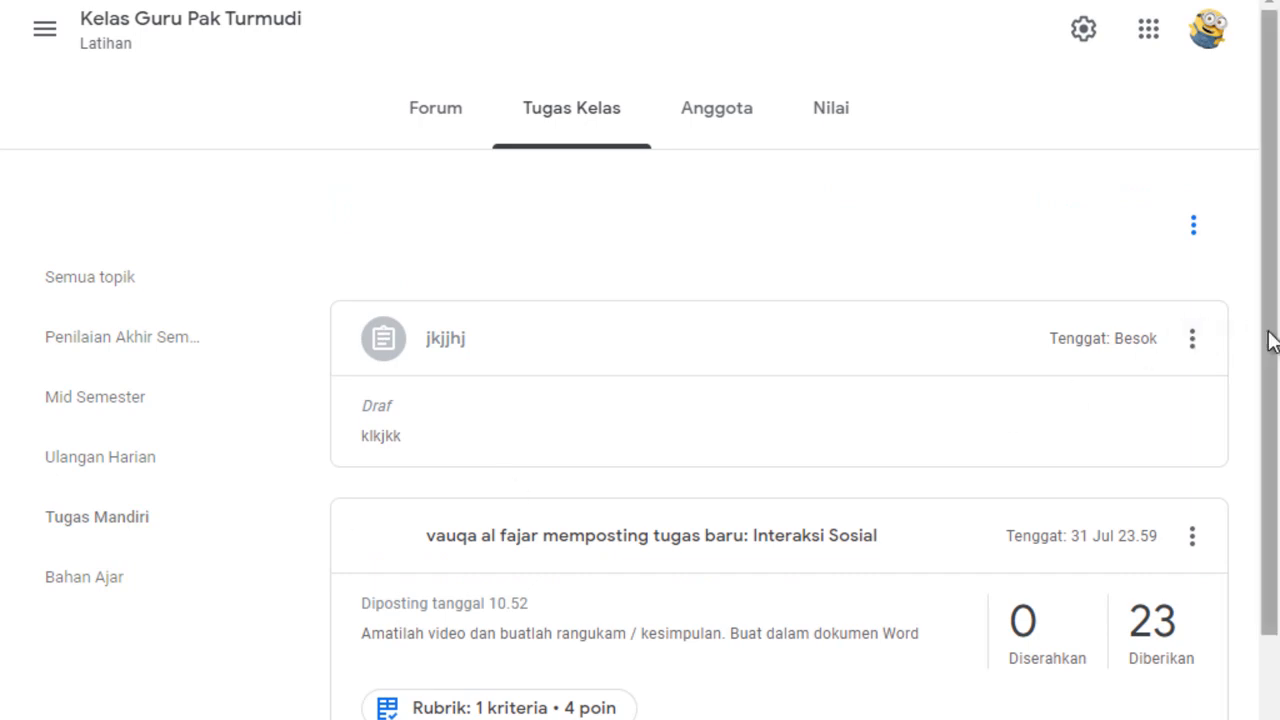
{"action": "left_click_drag", "start_coordinate": [1269, 337], "coordinate": [1275, 475]}
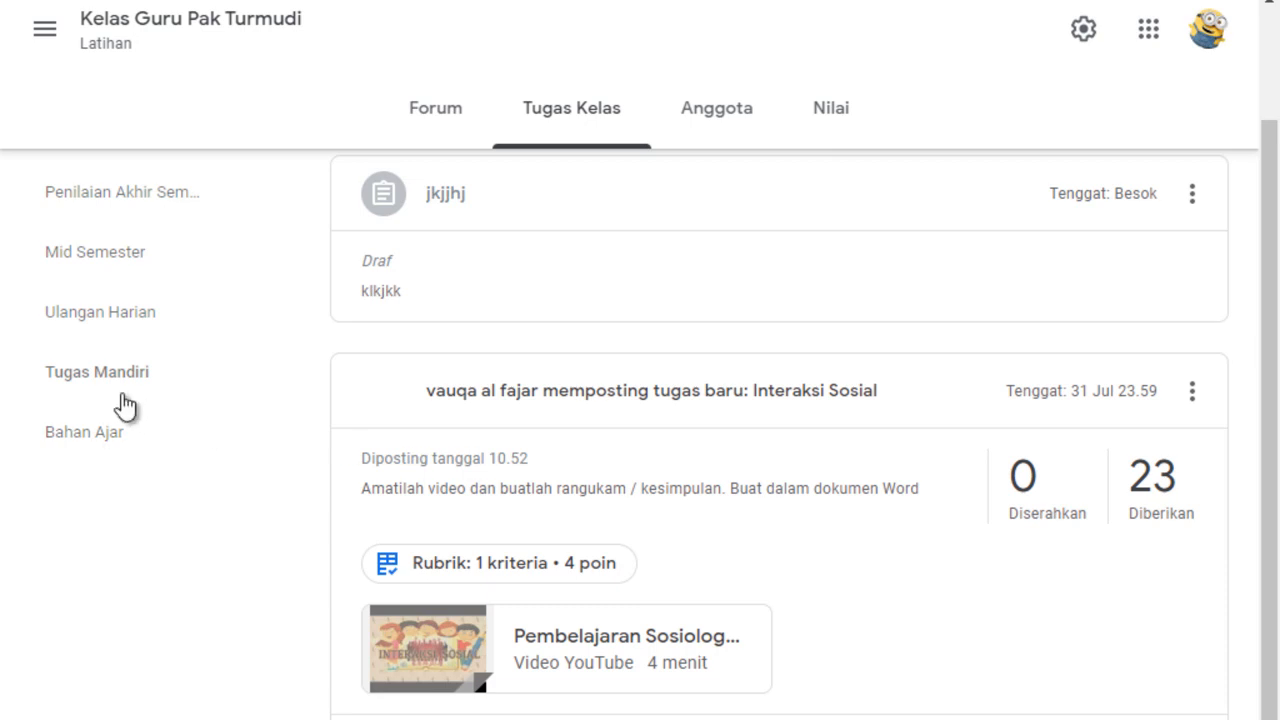
Go back to the full classwork list and view which post types can be created, without creating one.
{"action": "scroll", "coordinate": [335, 365], "scroll_direction": "up", "scroll_amount": 2}
{"action": "left_click", "coordinate": [551, 129]}
{"action": "left_click", "coordinate": [395, 199]}
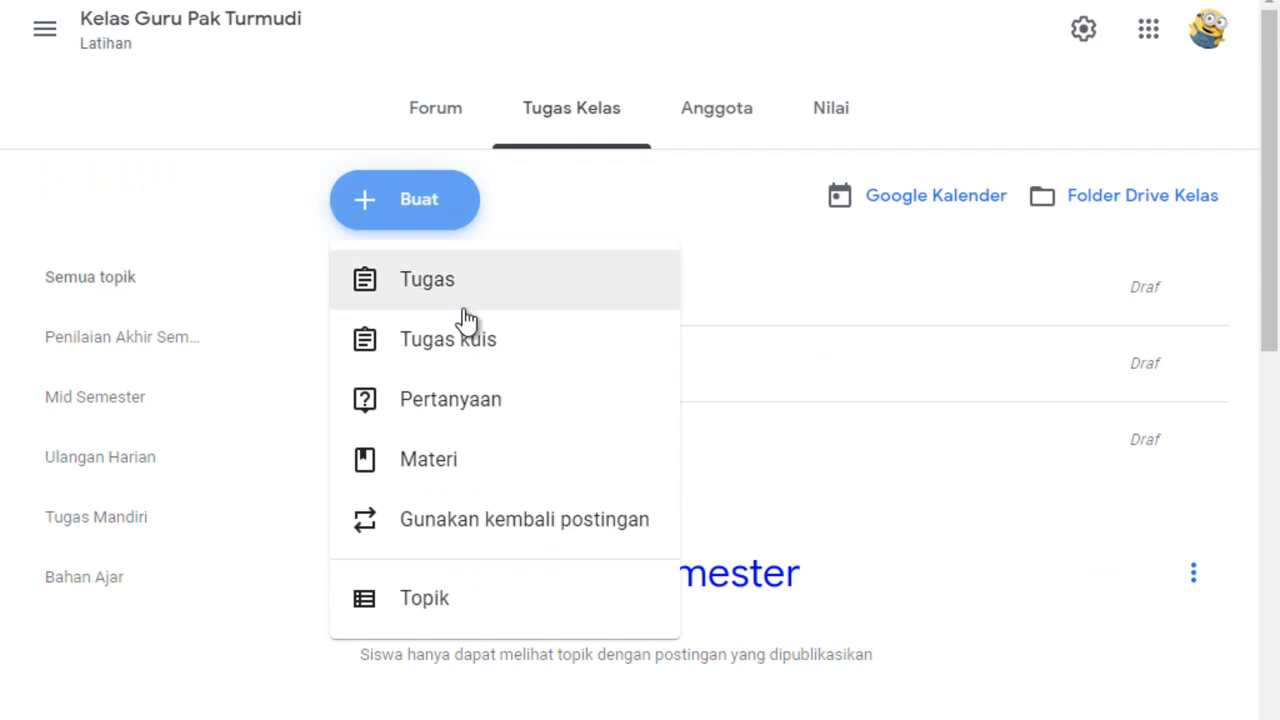
{"action": "left_click", "coordinate": [200, 181]}
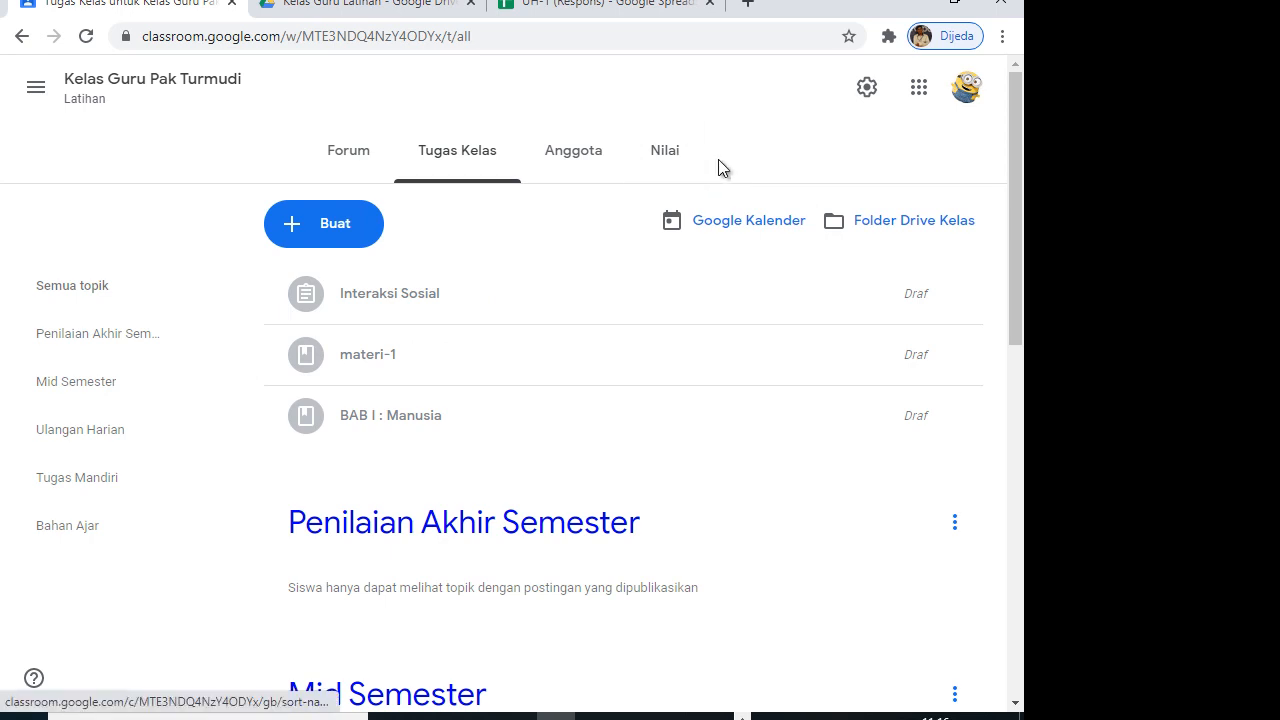
Open the class grade book and examine the students' grades for "ulangan ke 1" and Interaksi Sosial.
{"action": "left_click", "coordinate": [666, 160]}
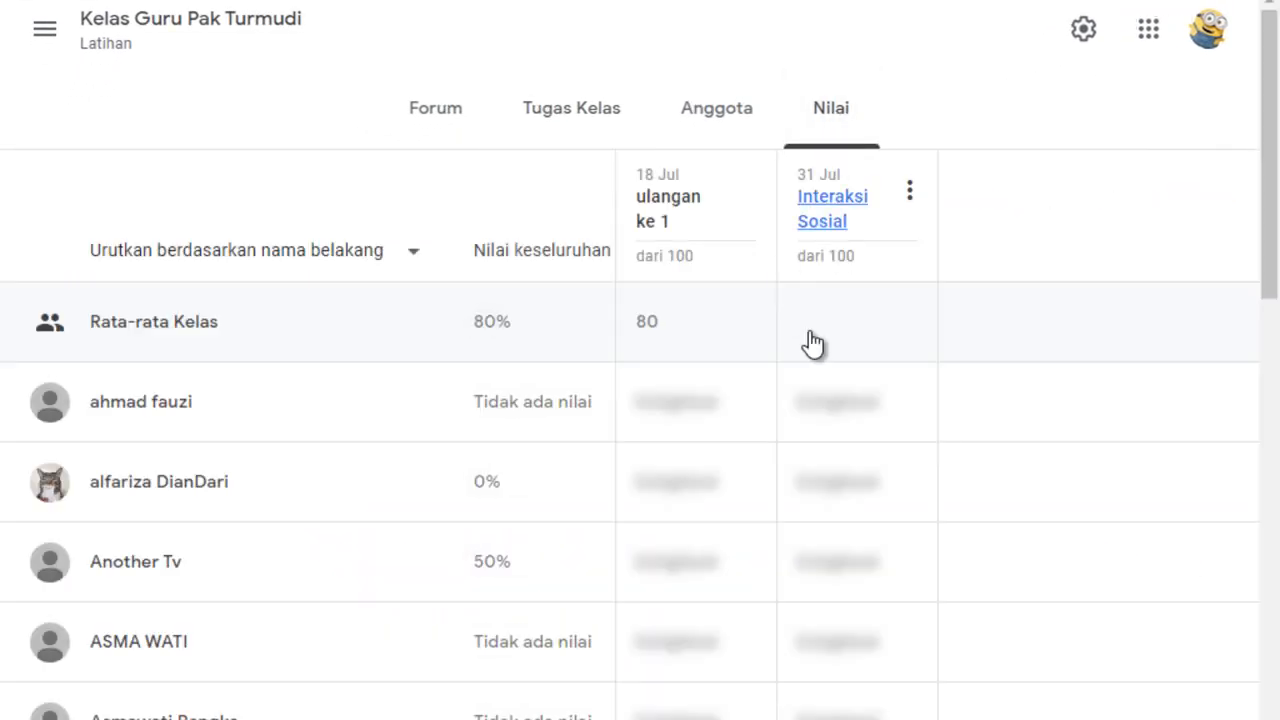
{"action": "left_click_drag", "start_coordinate": [1274, 174], "coordinate": [1274, 162]}
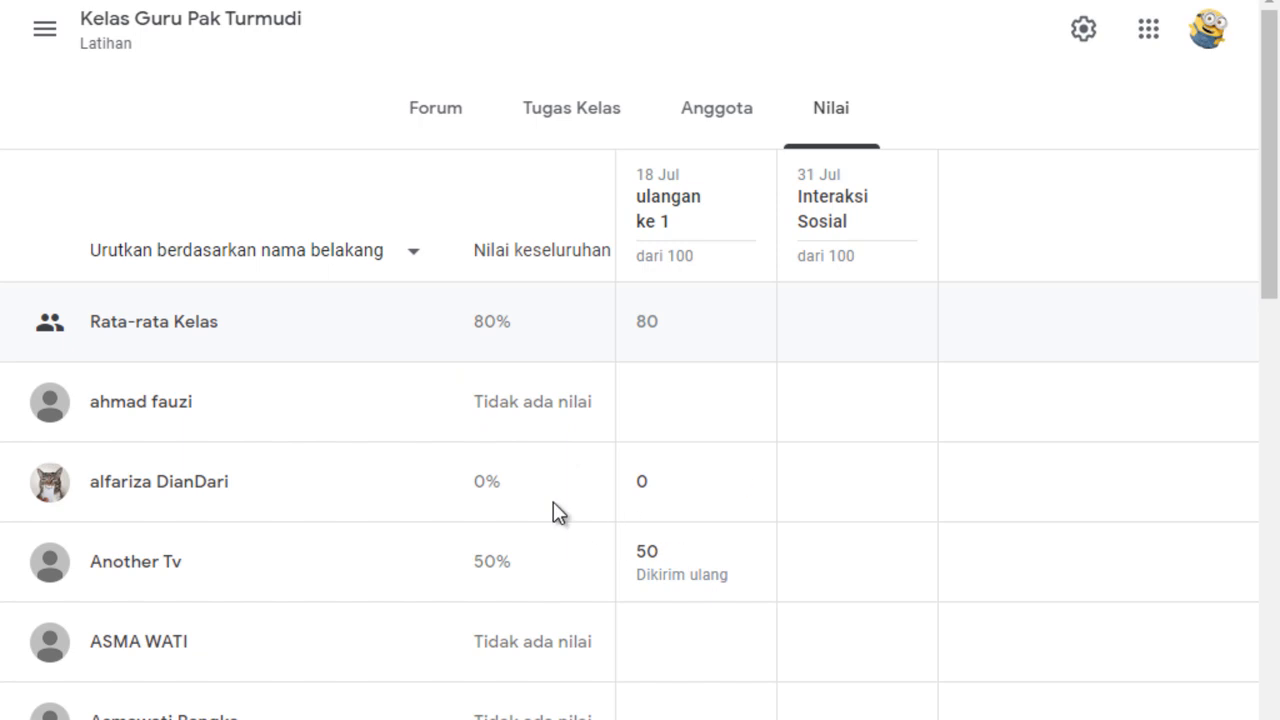
{"action": "left_click_drag", "start_coordinate": [1266, 257], "coordinate": [1266, 309]}
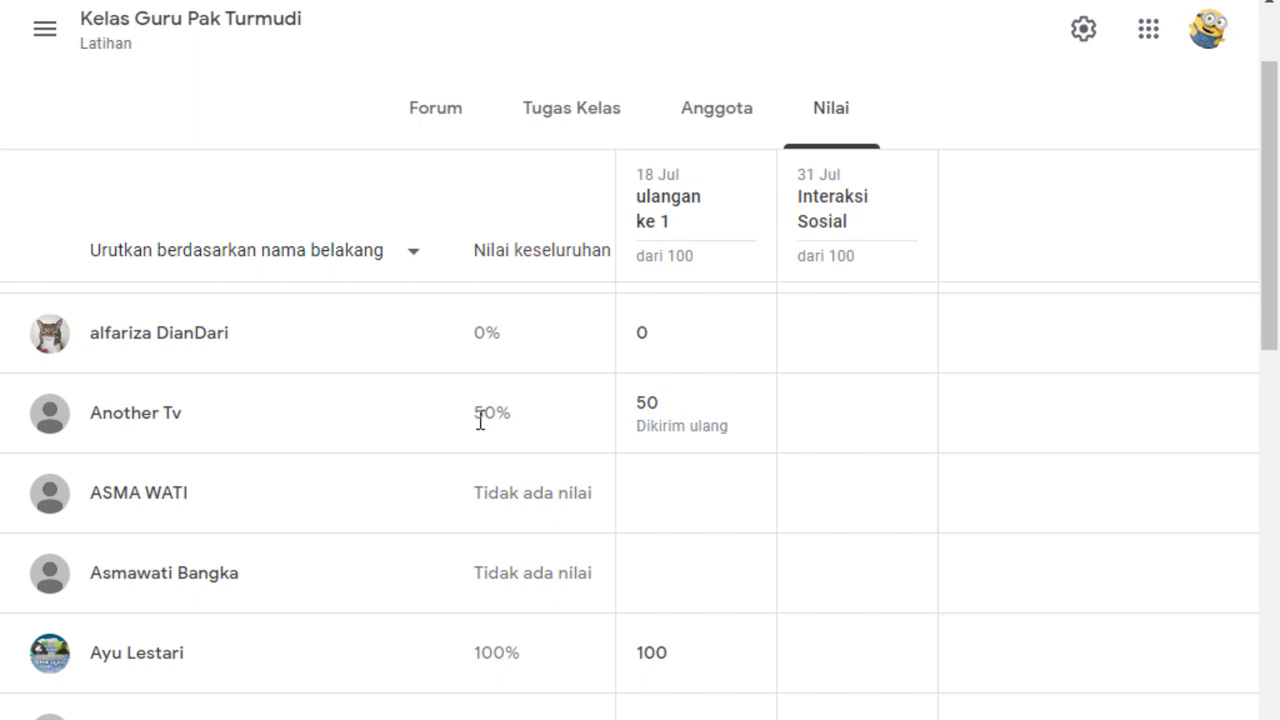
Set the "ulangan ke 1" grade of the student with resubmitted work to 100 in the grade book.
{"action": "left_click", "coordinate": [659, 424]}
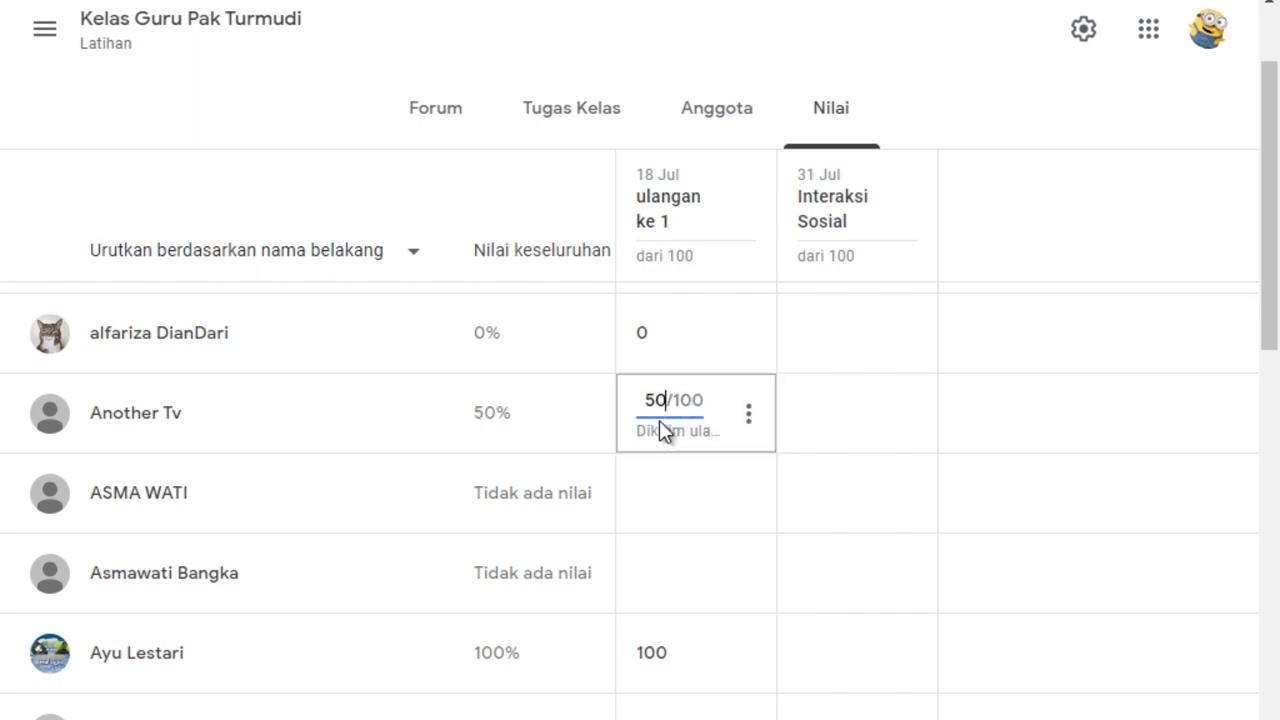
{"action": "double_click", "coordinate": [652, 400]}
{"action": "type", "text": "100"}
{"action": "left_click", "coordinate": [1028, 425]}
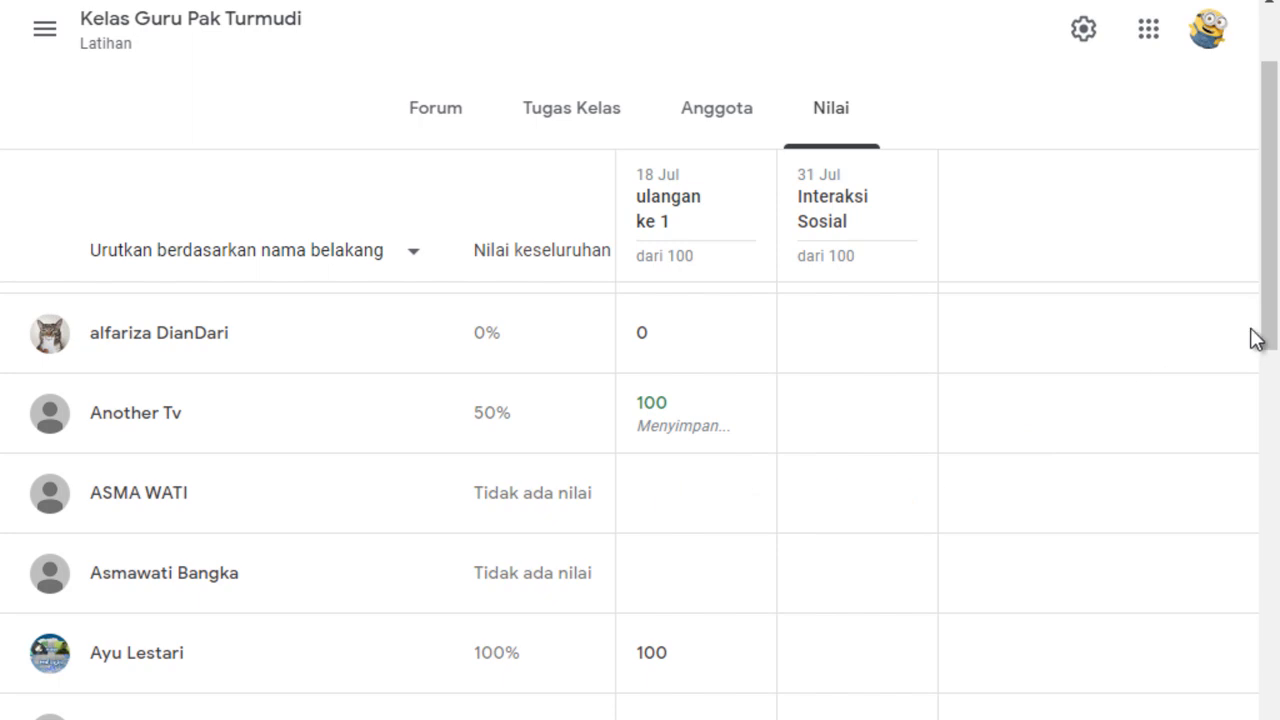
Look through the rest of the grade book down to the last student and return to the class average.
{"action": "left_click_drag", "start_coordinate": [1268, 323], "coordinate": [1269, 490]}
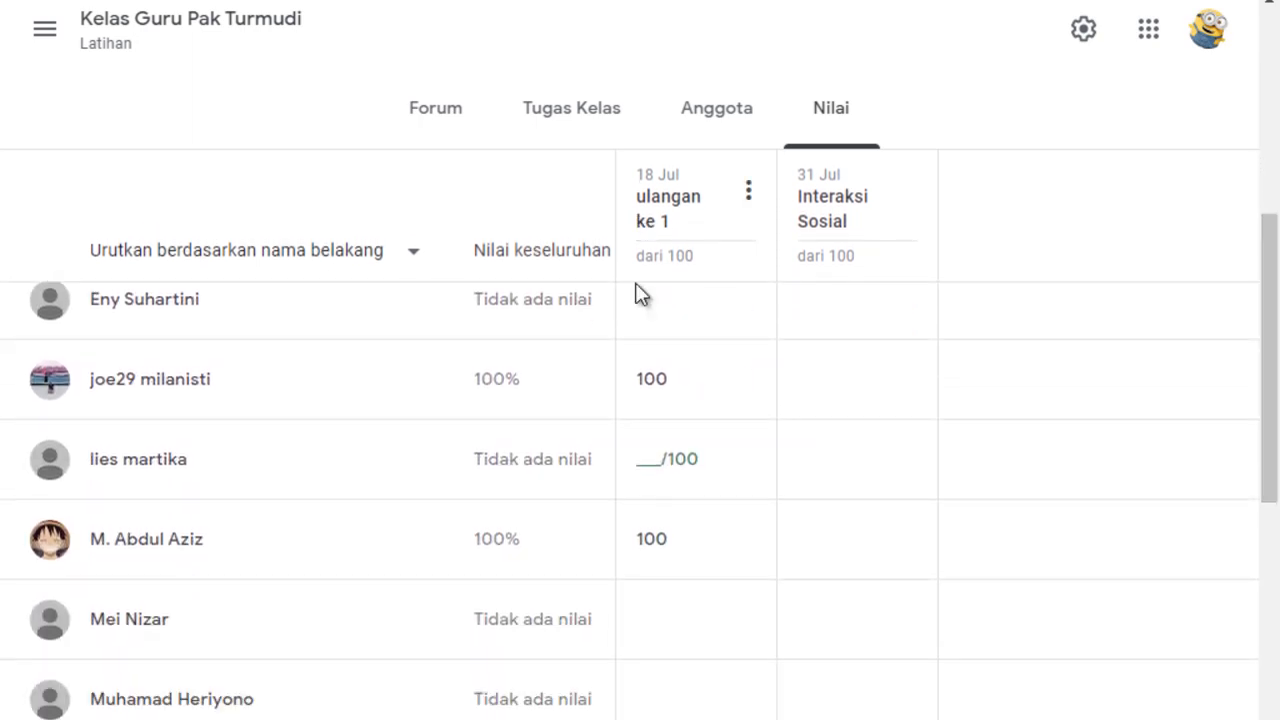
{"action": "left_click_drag", "start_coordinate": [1274, 410], "coordinate": [1276, 708]}
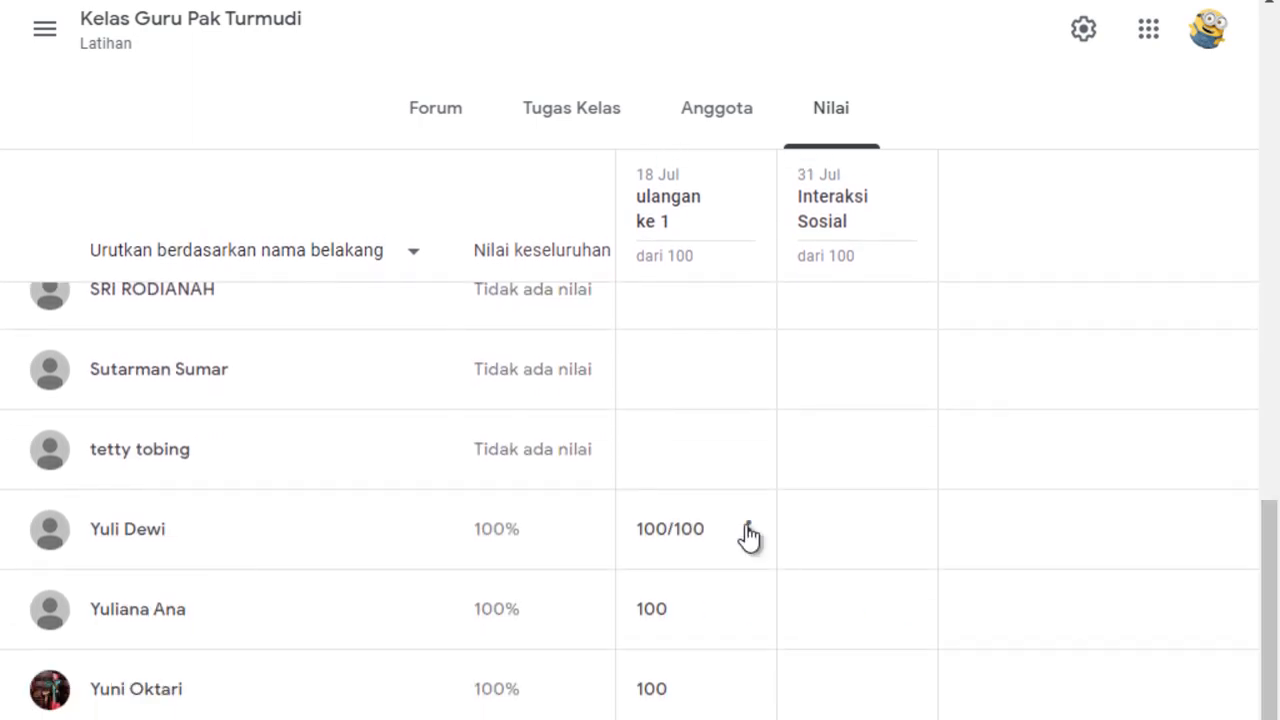
{"action": "left_click_drag", "start_coordinate": [1274, 557], "coordinate": [1278, 76]}
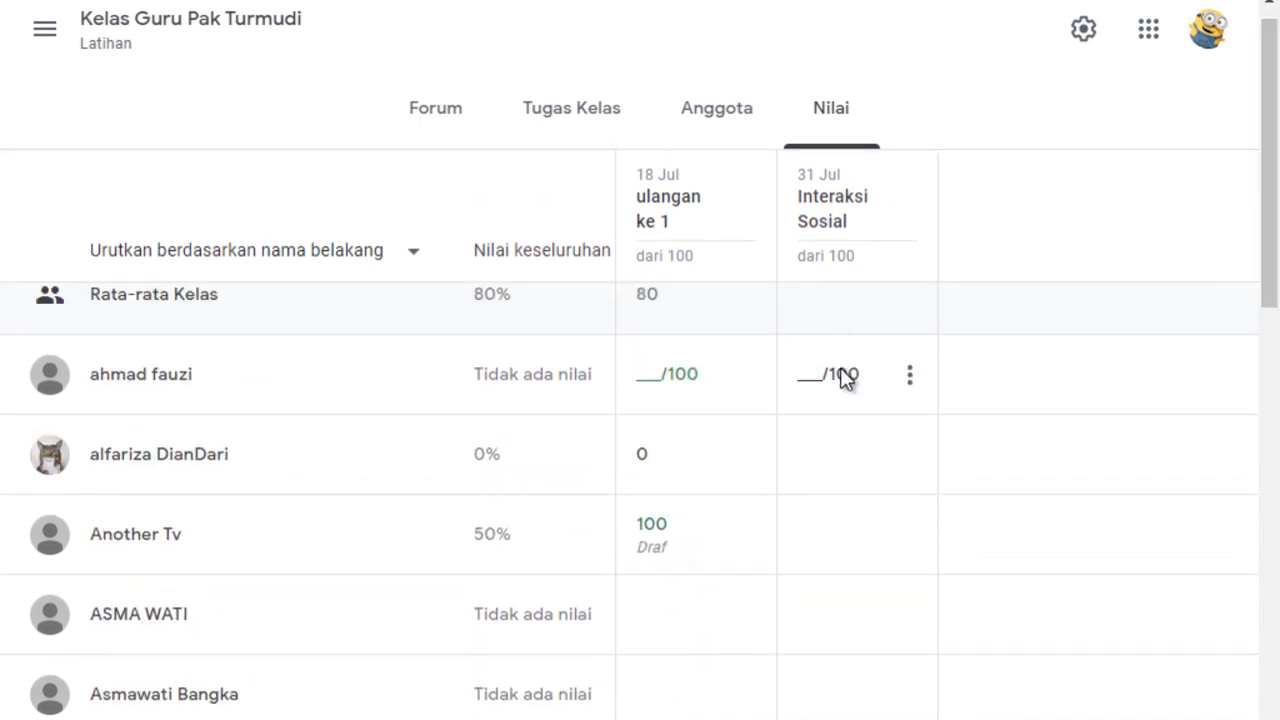
Go to the class stream and open the full list of upcoming work to review.
{"action": "left_click_drag", "start_coordinate": [1262, 157], "coordinate": [1265, 92]}
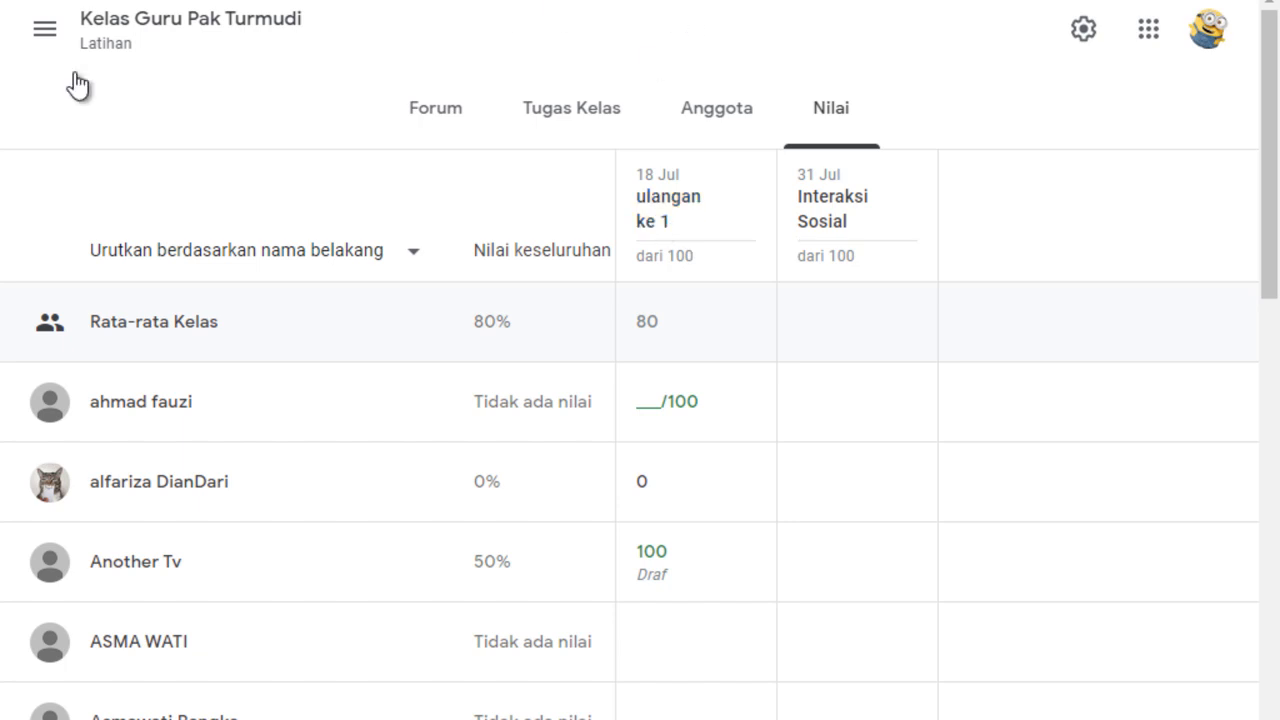
{"action": "left_click", "coordinate": [422, 112]}
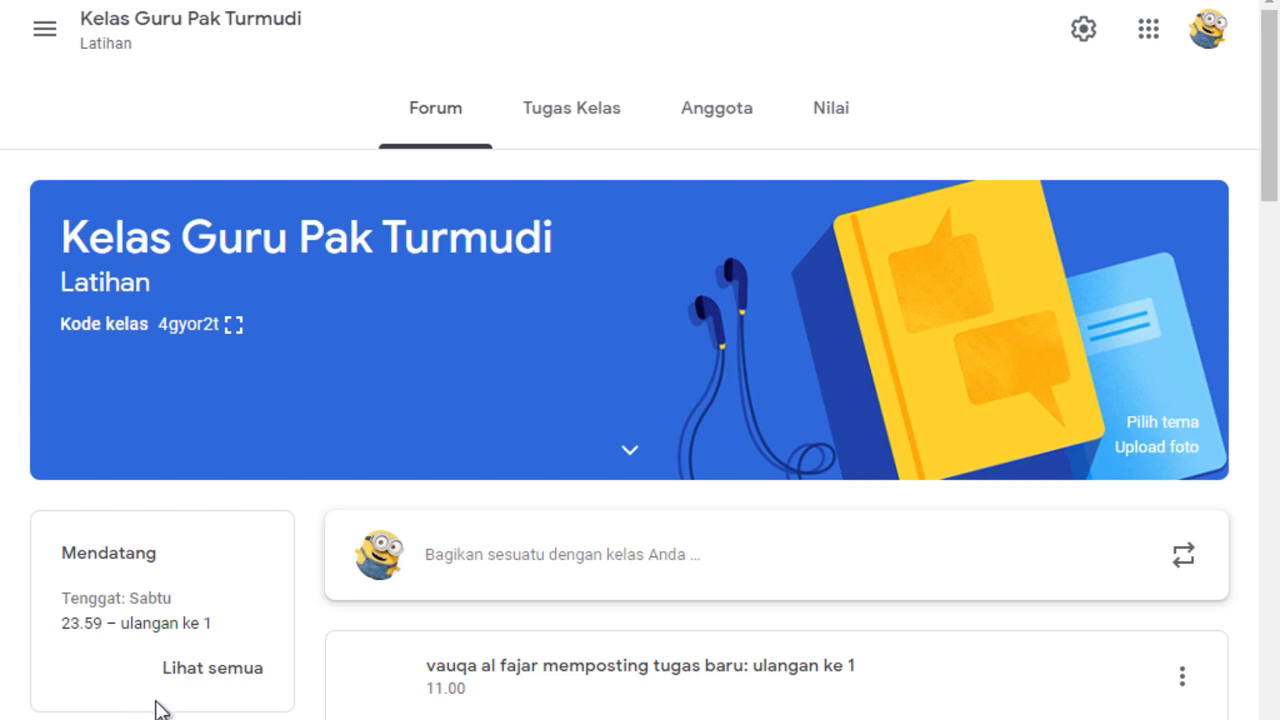
{"action": "left_click", "coordinate": [213, 668]}
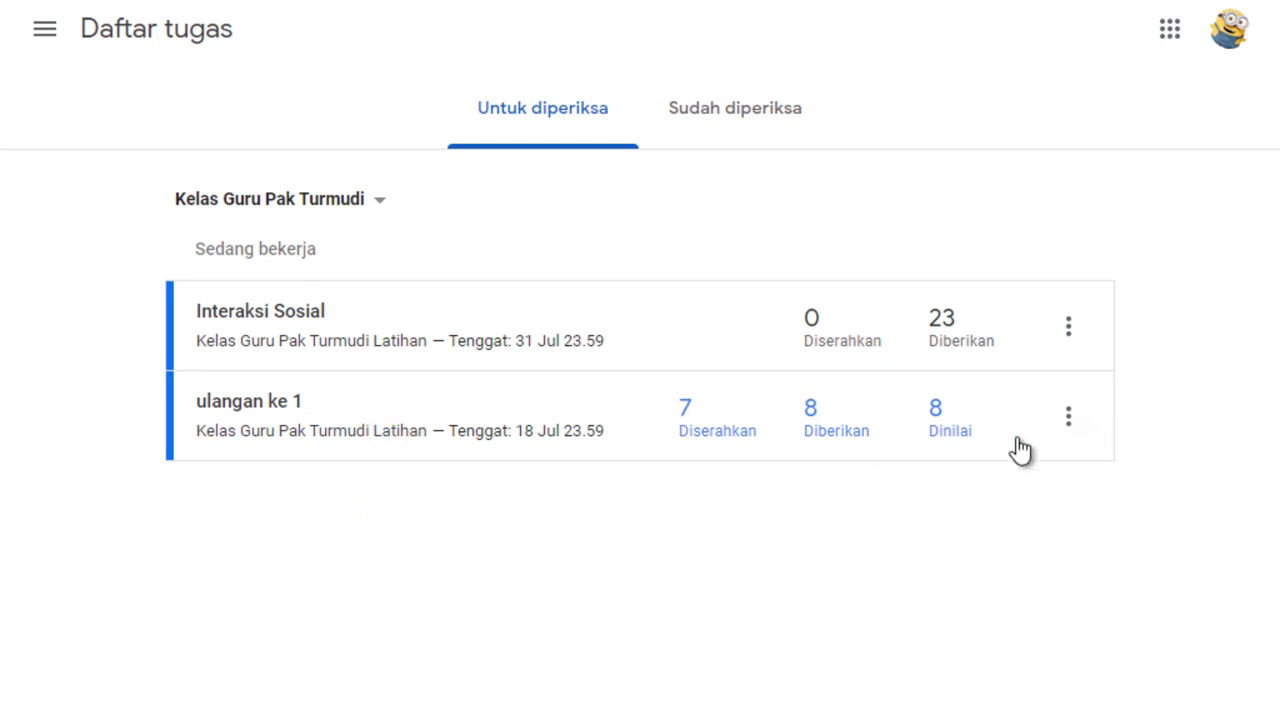
Examine the turned-in and assigned student lists for "ulangan ke 1", returning to the to-review list after each.
{"action": "left_click", "coordinate": [730, 440]}
{"action": "scroll", "coordinate": [410, 515], "scroll_direction": "down", "scroll_amount": 5}
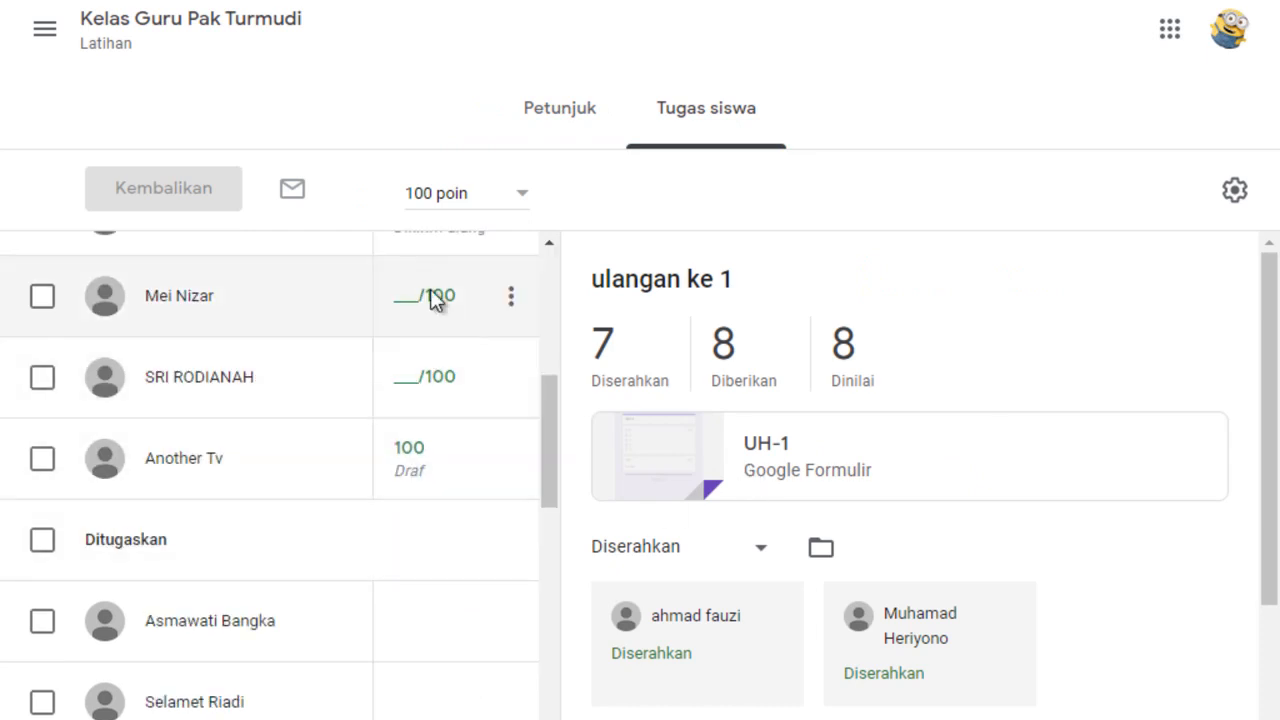
{"action": "scroll", "coordinate": [431, 333], "scroll_direction": "up", "scroll_amount": 5}
{"action": "key", "text": "alt+Left"}
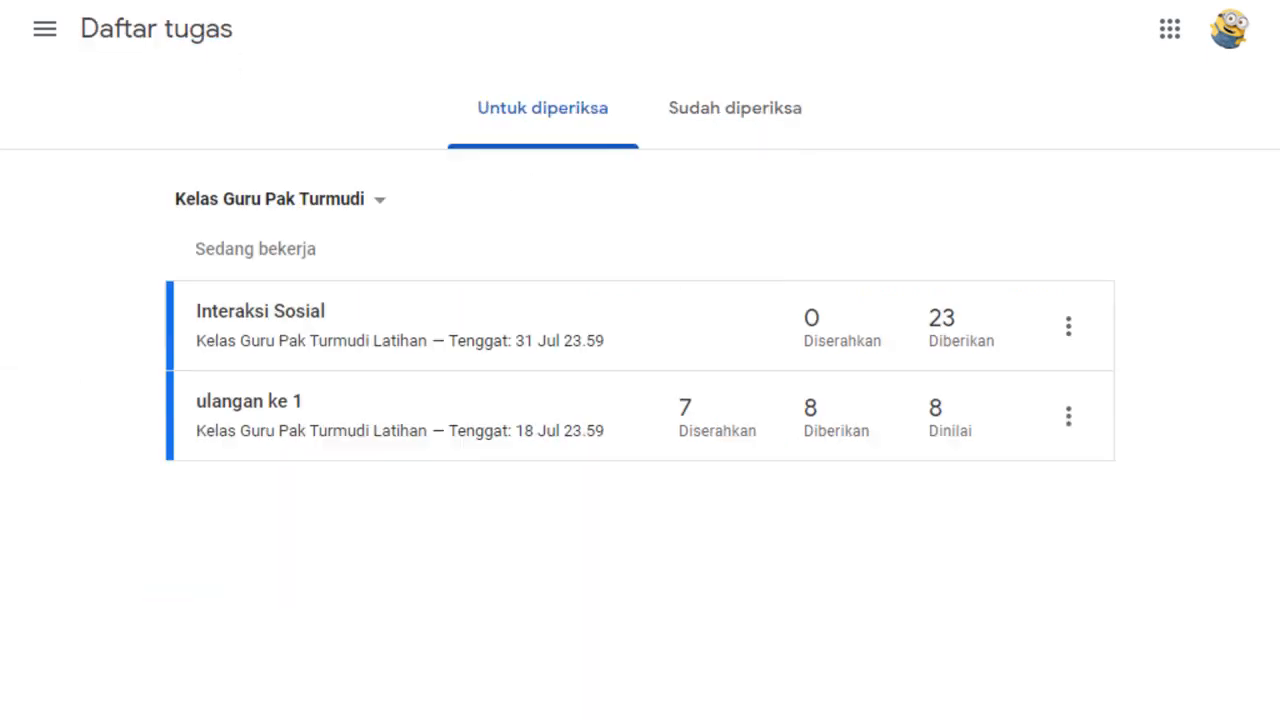
{"action": "left_click", "coordinate": [843, 440]}
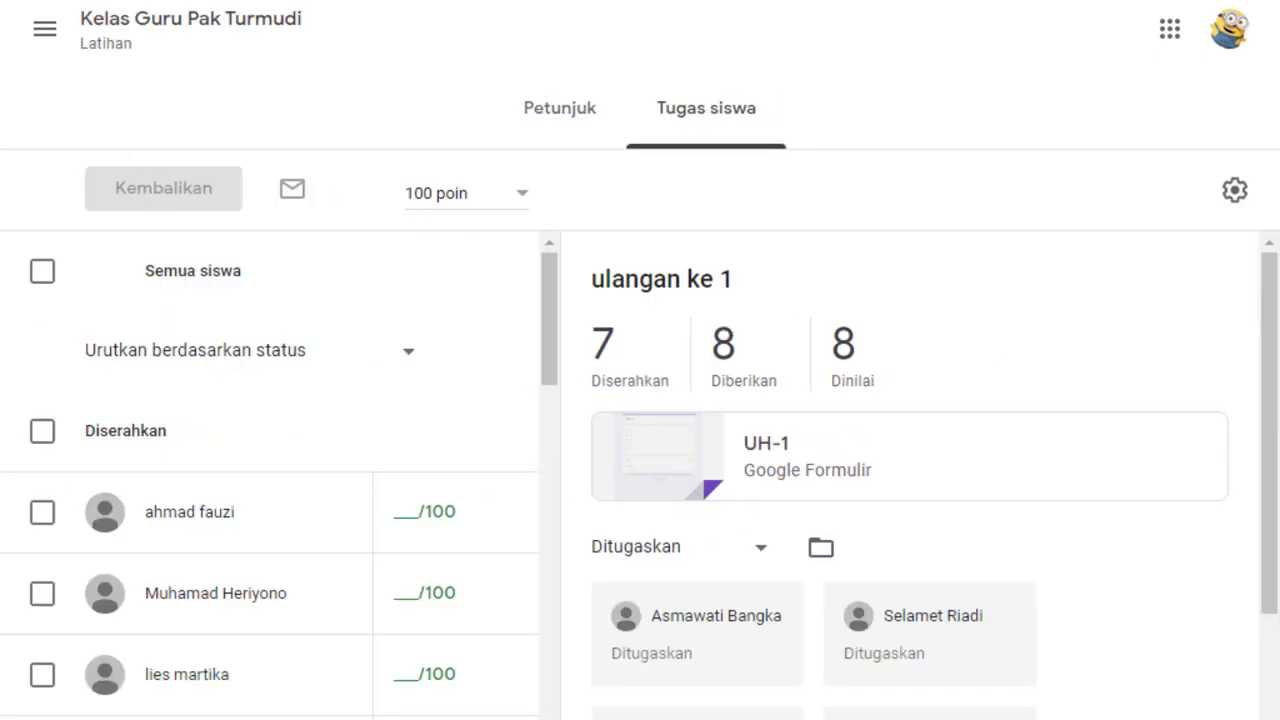
{"action": "key", "text": "alt+Left"}
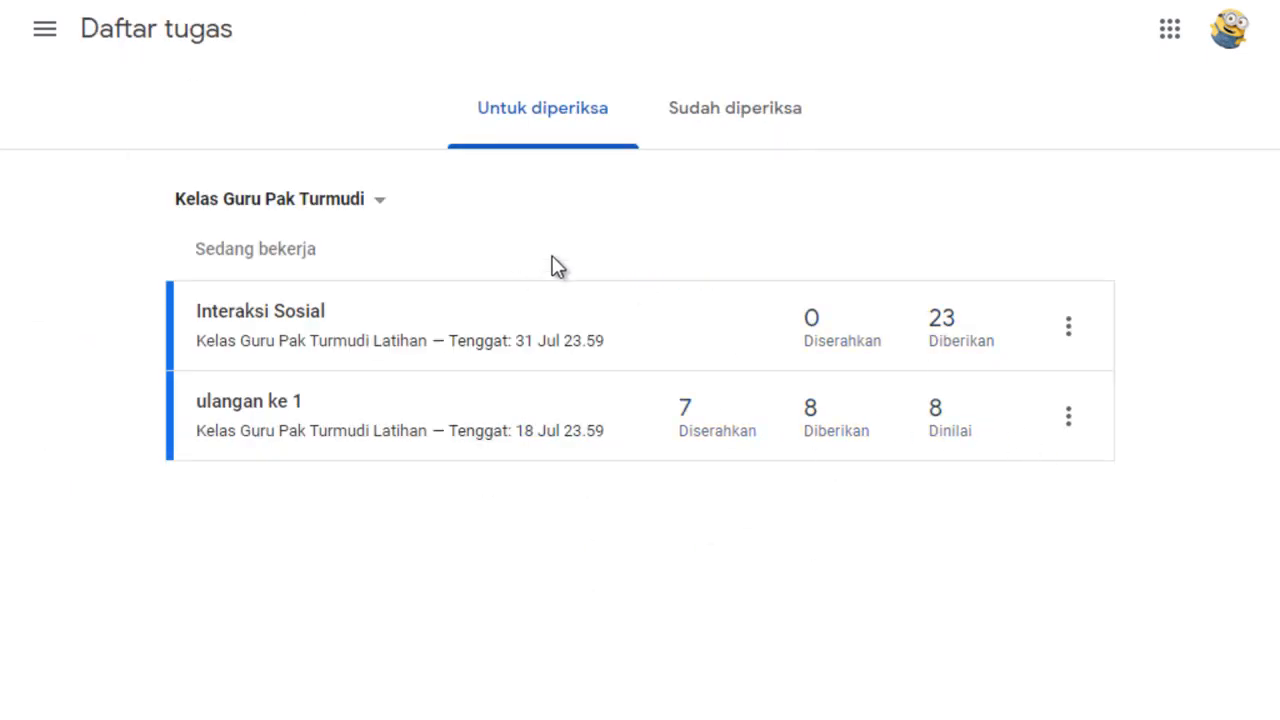
Check the list of already reviewed work and go back to the Latihan class page.
{"action": "left_click", "coordinate": [690, 112]}
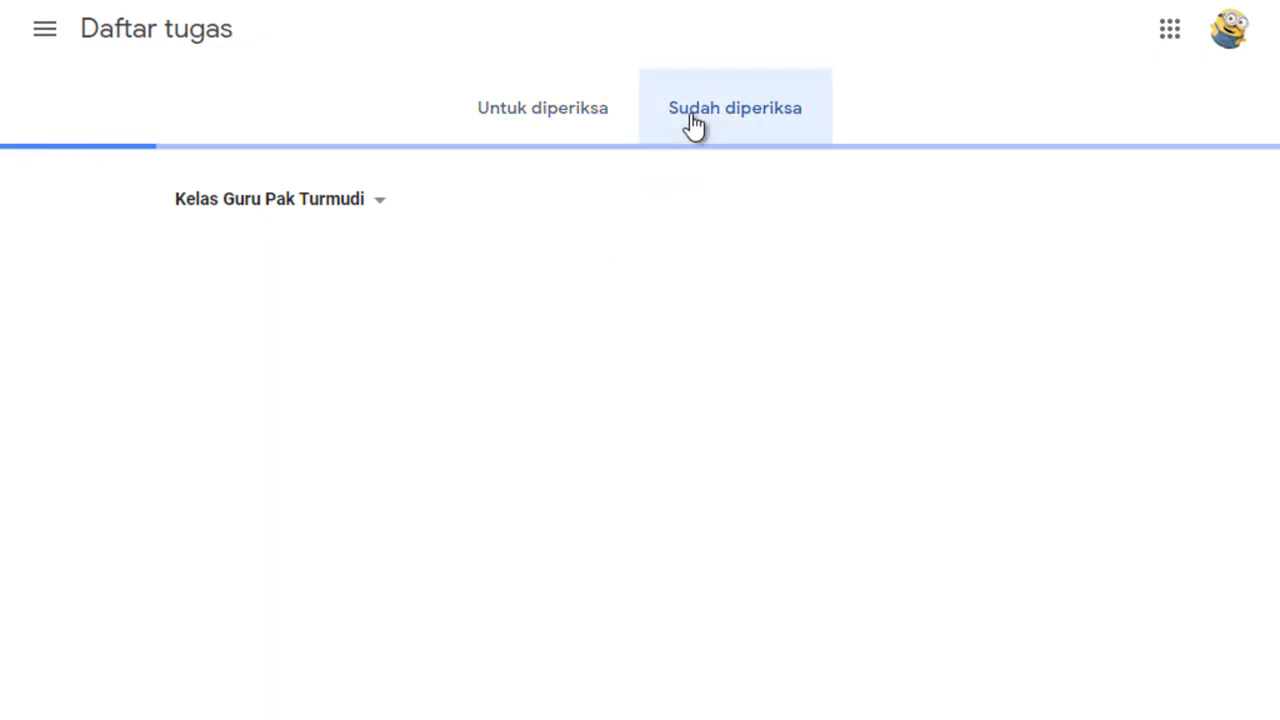
{"action": "left_click", "coordinate": [478, 106]}
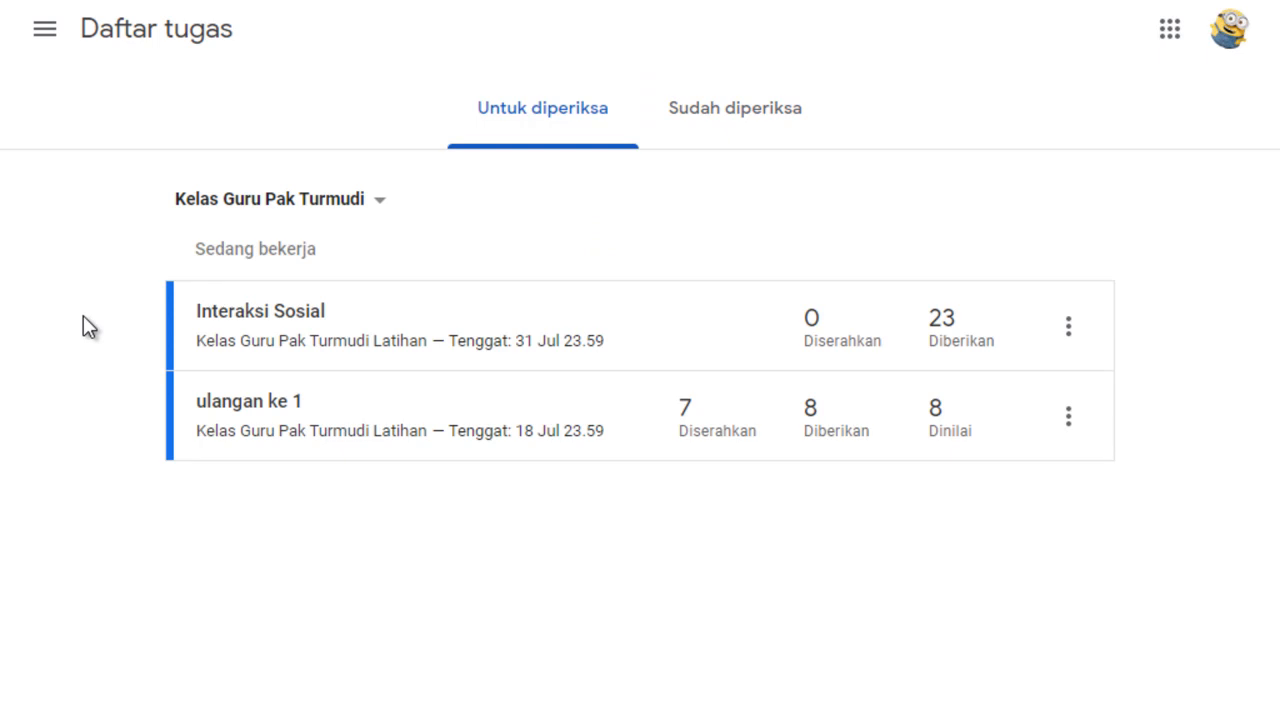
{"action": "key", "text": "alt+Left"}
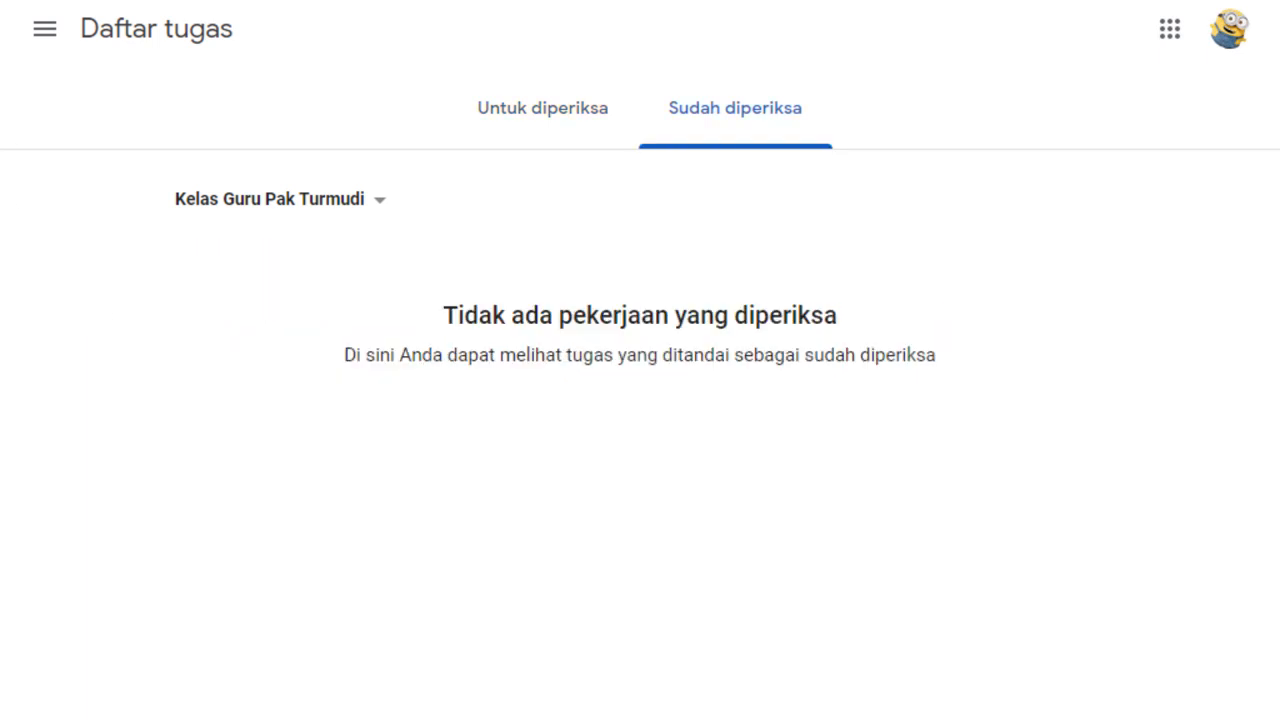
{"action": "left_click", "coordinate": [573, 120]}
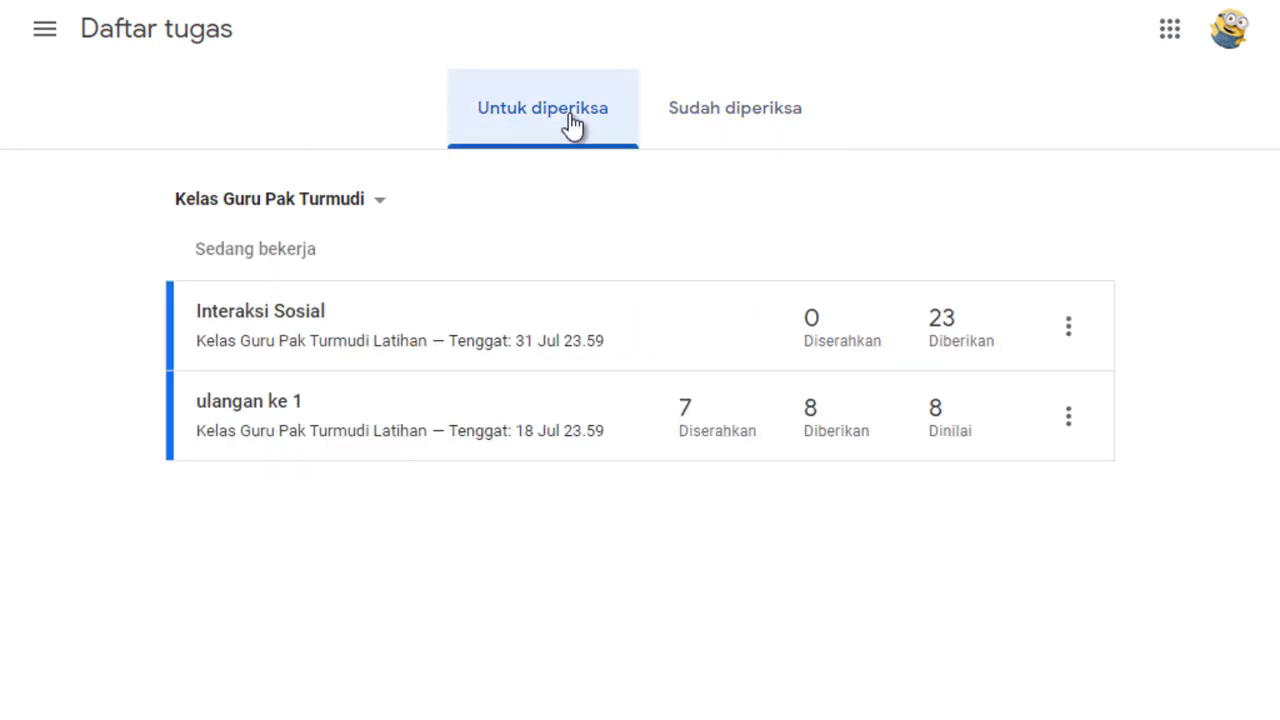
{"action": "left_click", "coordinate": [43, 36]}
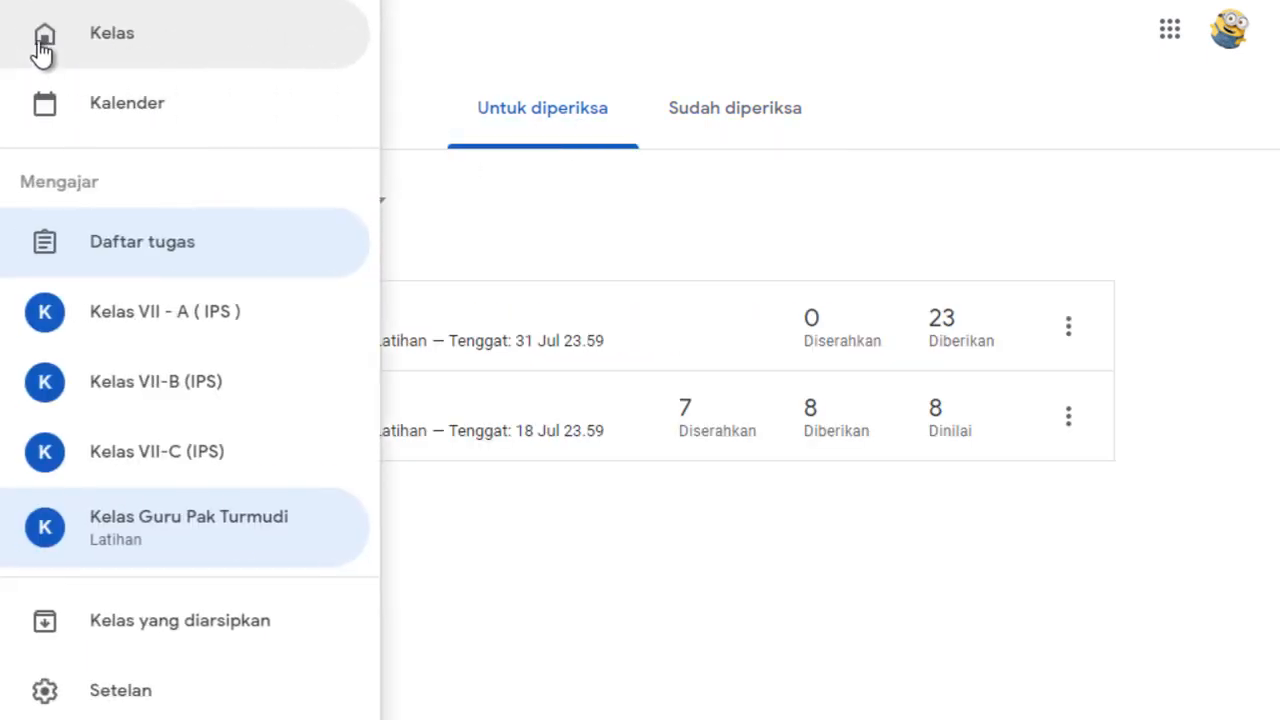
{"action": "left_click", "coordinate": [148, 520]}
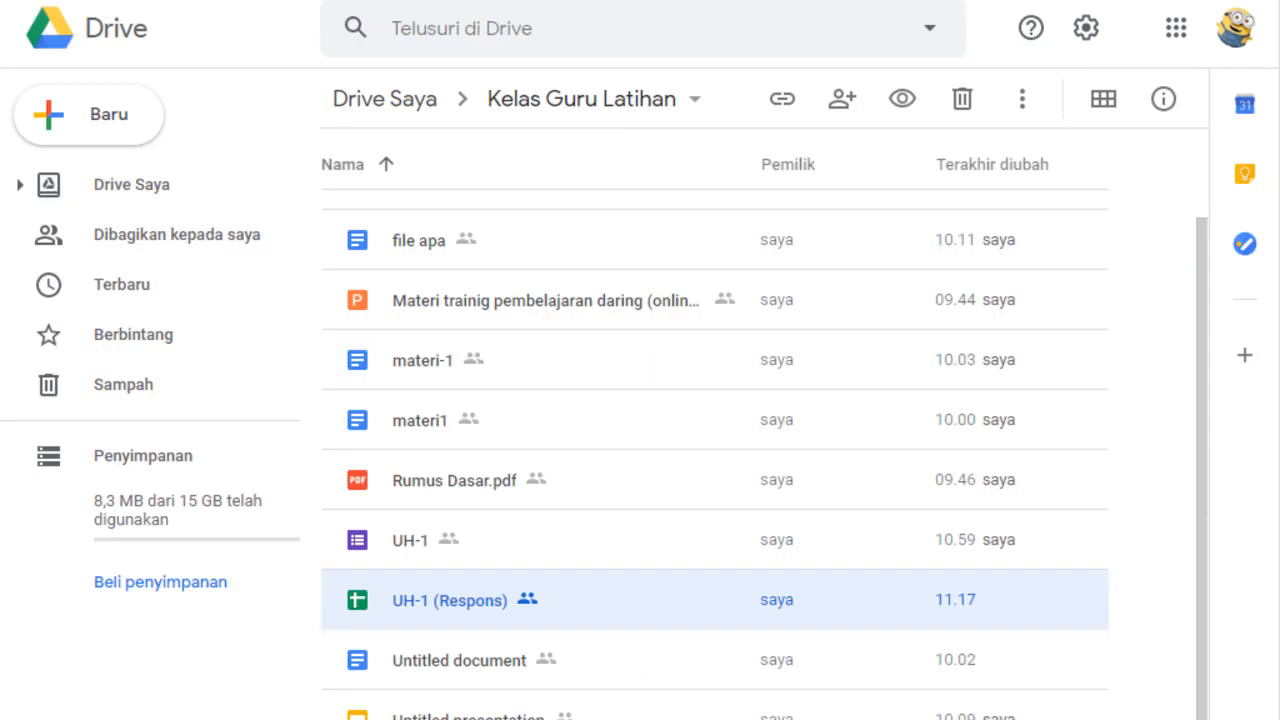
Switch to Google Drive to look through the My Drive folders, and examine the UH-1 (Respons) spreadsheet.
{"action": "left_click", "coordinate": [400, 100]}
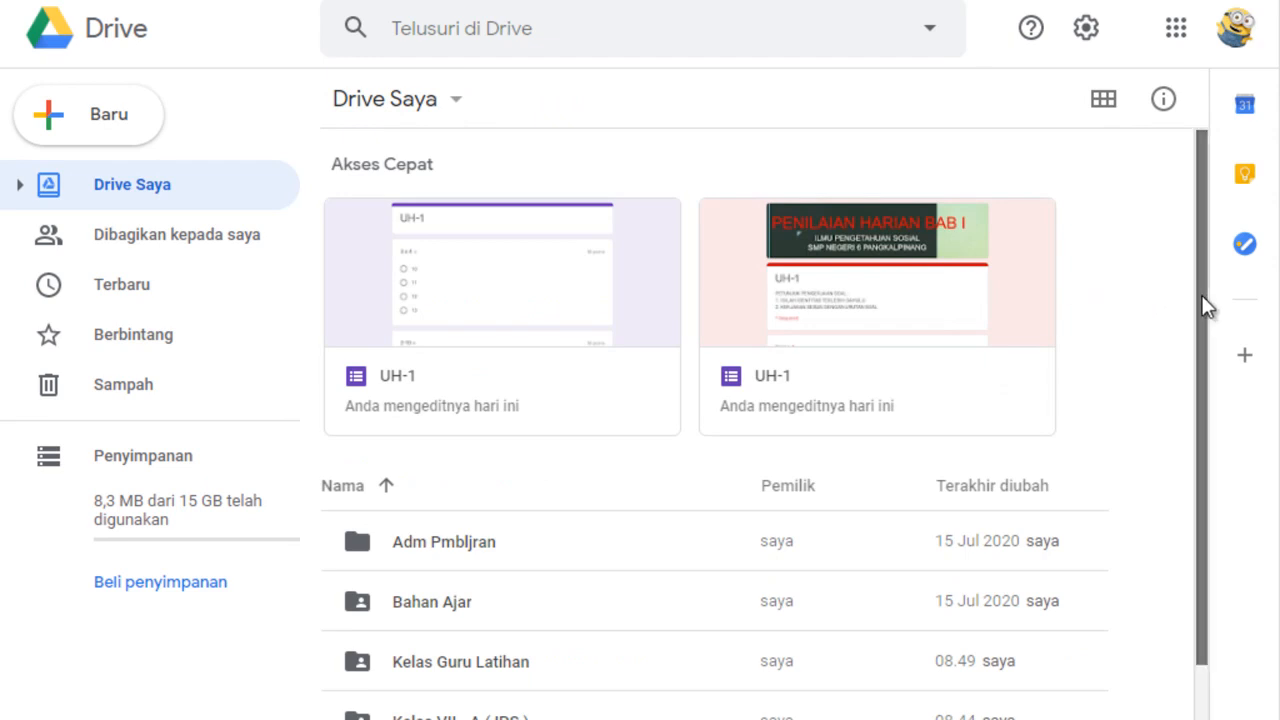
{"action": "left_click_drag", "start_coordinate": [1205, 307], "coordinate": [1211, 420]}
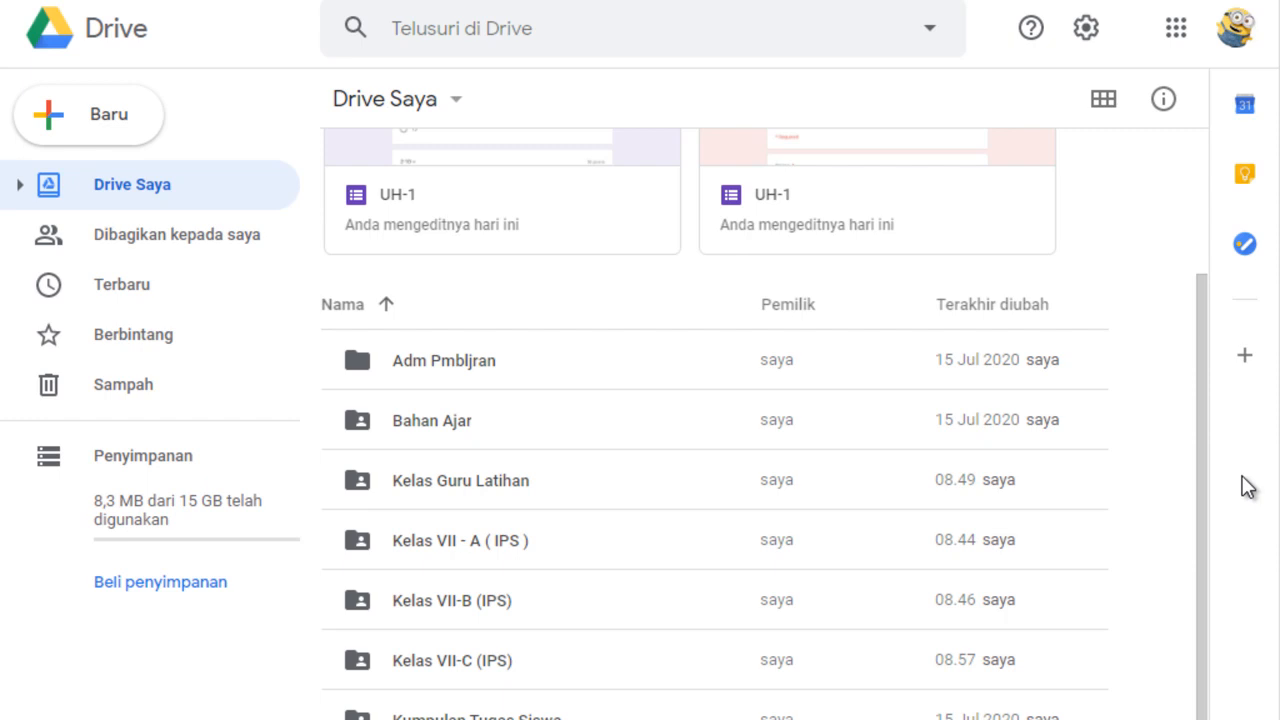
{"action": "left_click_drag", "start_coordinate": [1203, 409], "coordinate": [1200, 222]}
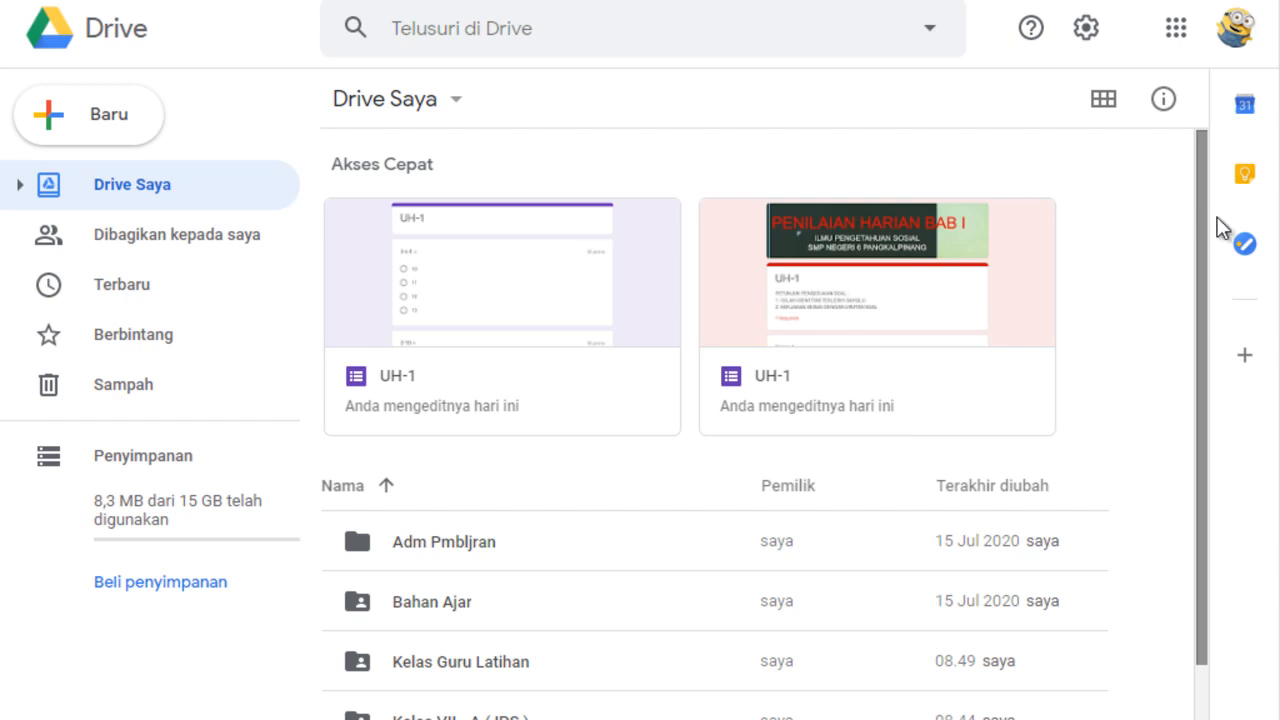
{"action": "left_click_drag", "start_coordinate": [1205, 320], "coordinate": [1197, 508]}
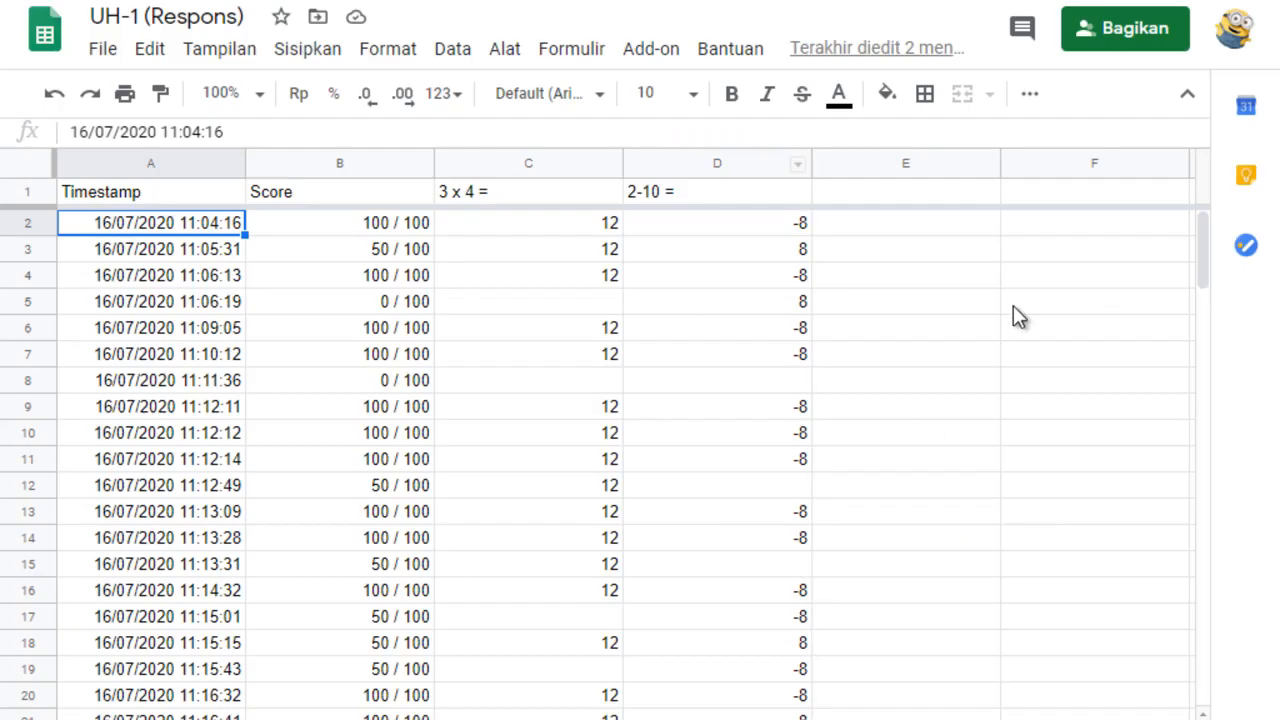
{"action": "left_click_drag", "start_coordinate": [1204, 253], "coordinate": [1197, 189]}
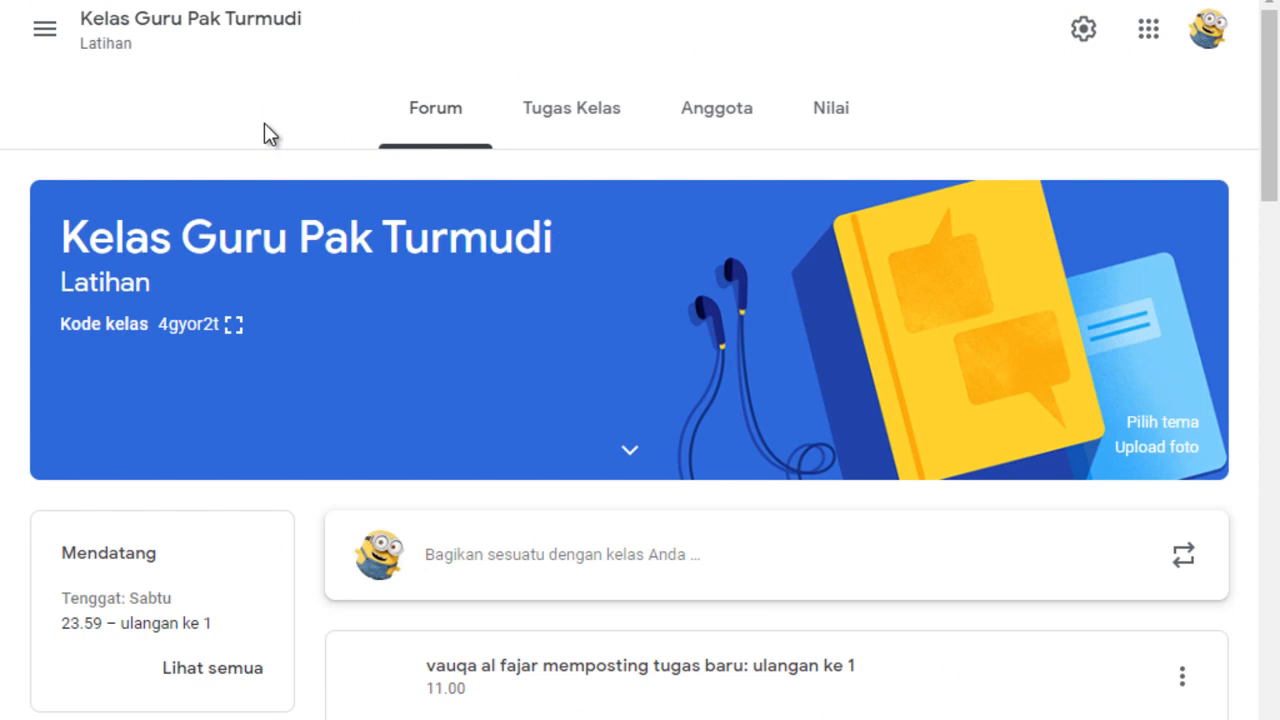
Switch back to the Latihan class in Google Classroom and look through its classwork drafts and topics.
{"action": "left_click", "coordinate": [546, 129]}
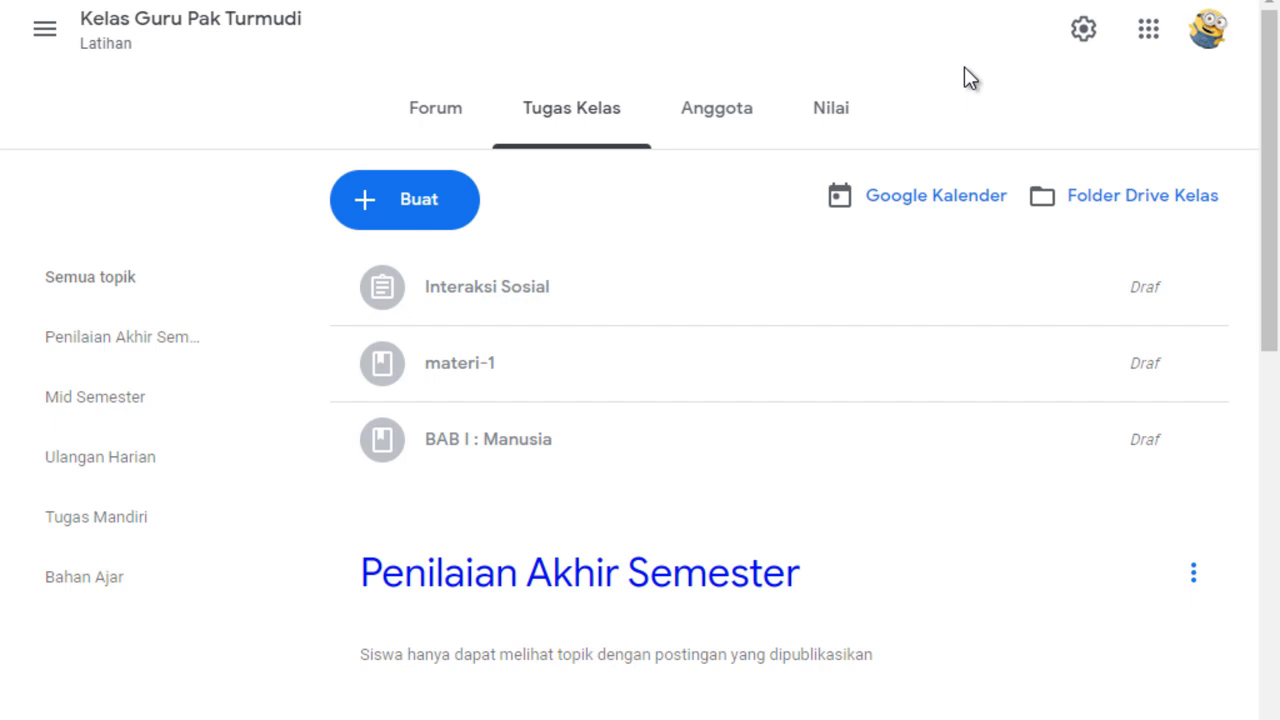
{"action": "scroll", "coordinate": [1270, 155], "scroll_direction": "down", "scroll_amount": 1}
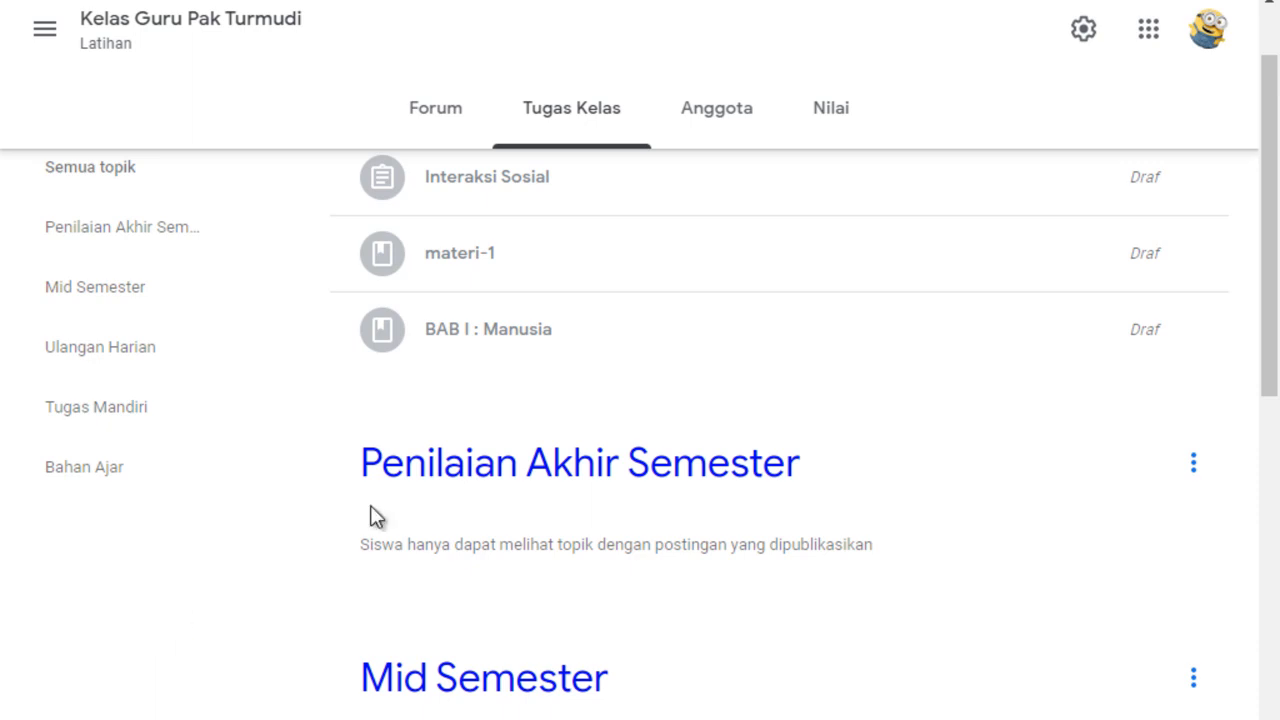
{"action": "left_click_drag", "start_coordinate": [1266, 300], "coordinate": [1270, 200]}
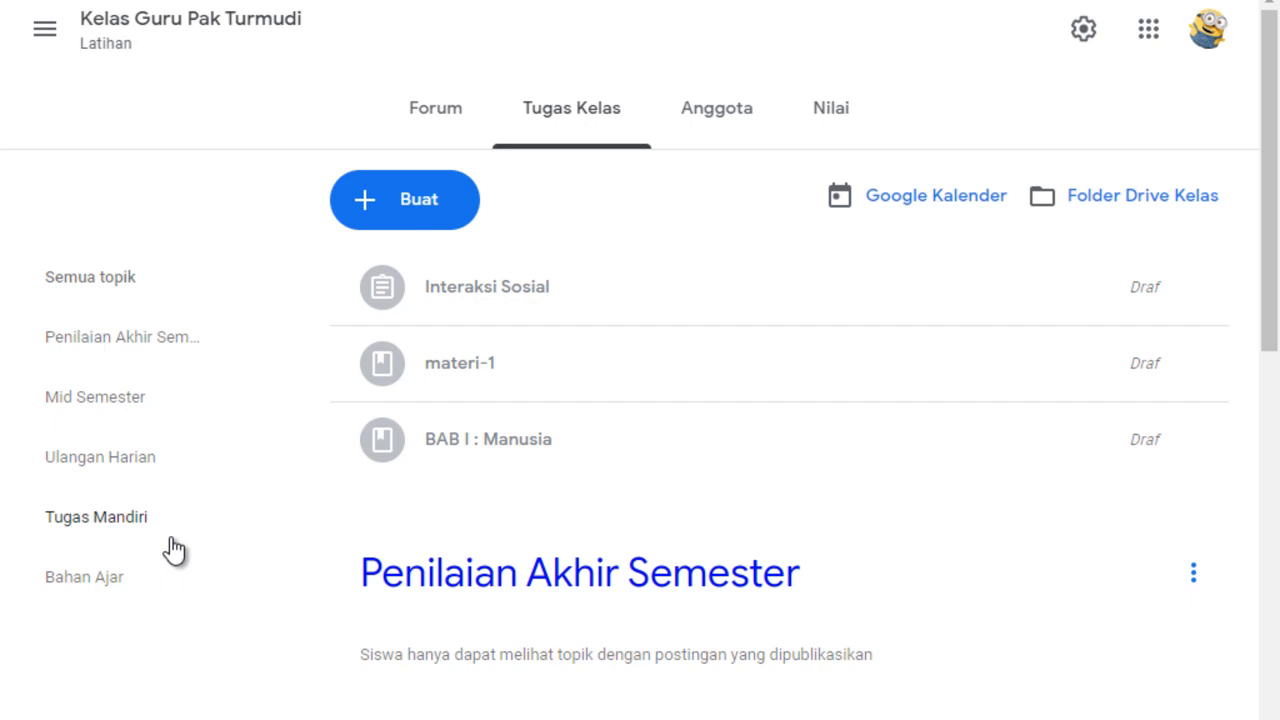
Create a new question post in the classwork with "Interaksi sosial" as the question.
{"action": "left_click", "coordinate": [363, 205]}
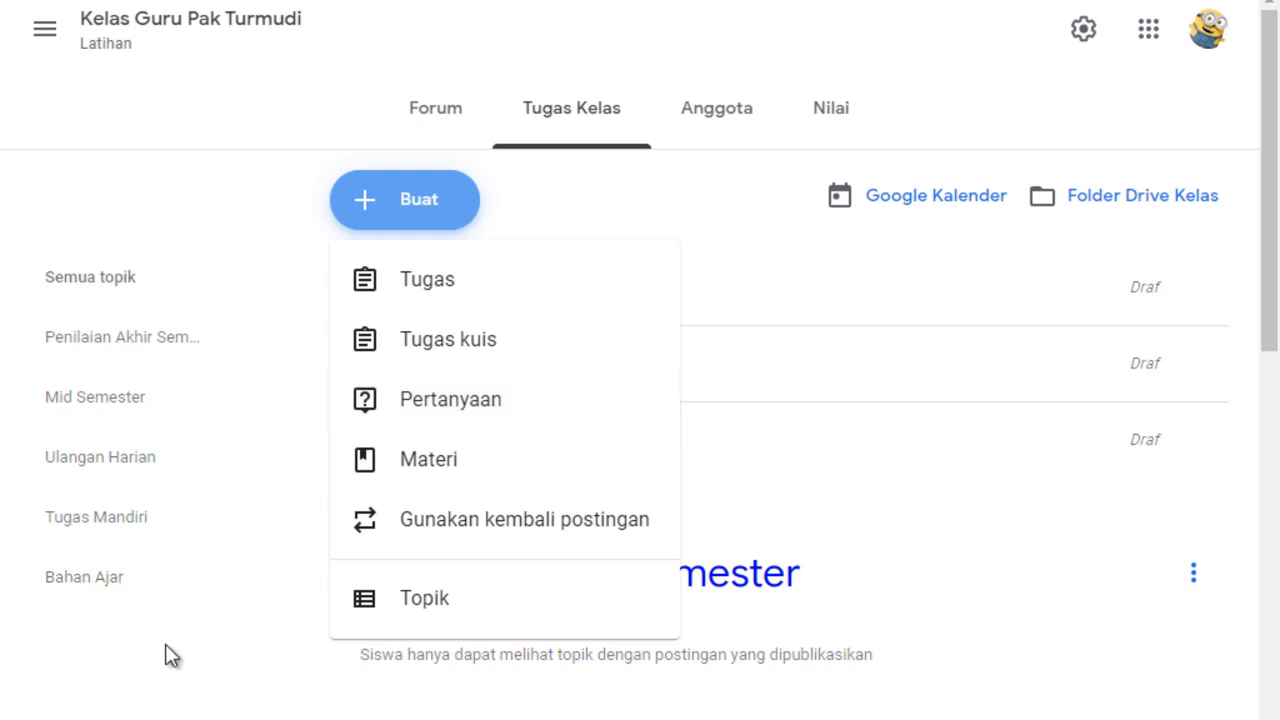
{"action": "left_click", "coordinate": [452, 400]}
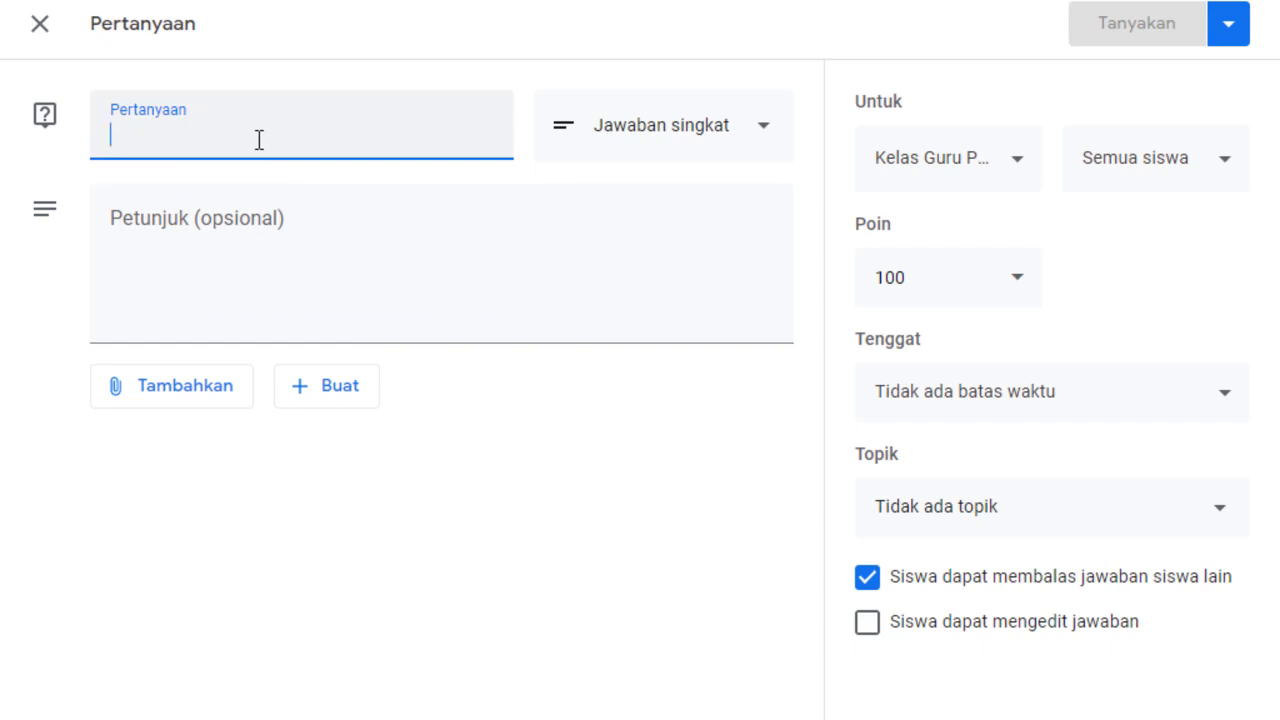
{"action": "type", "text": "I"}
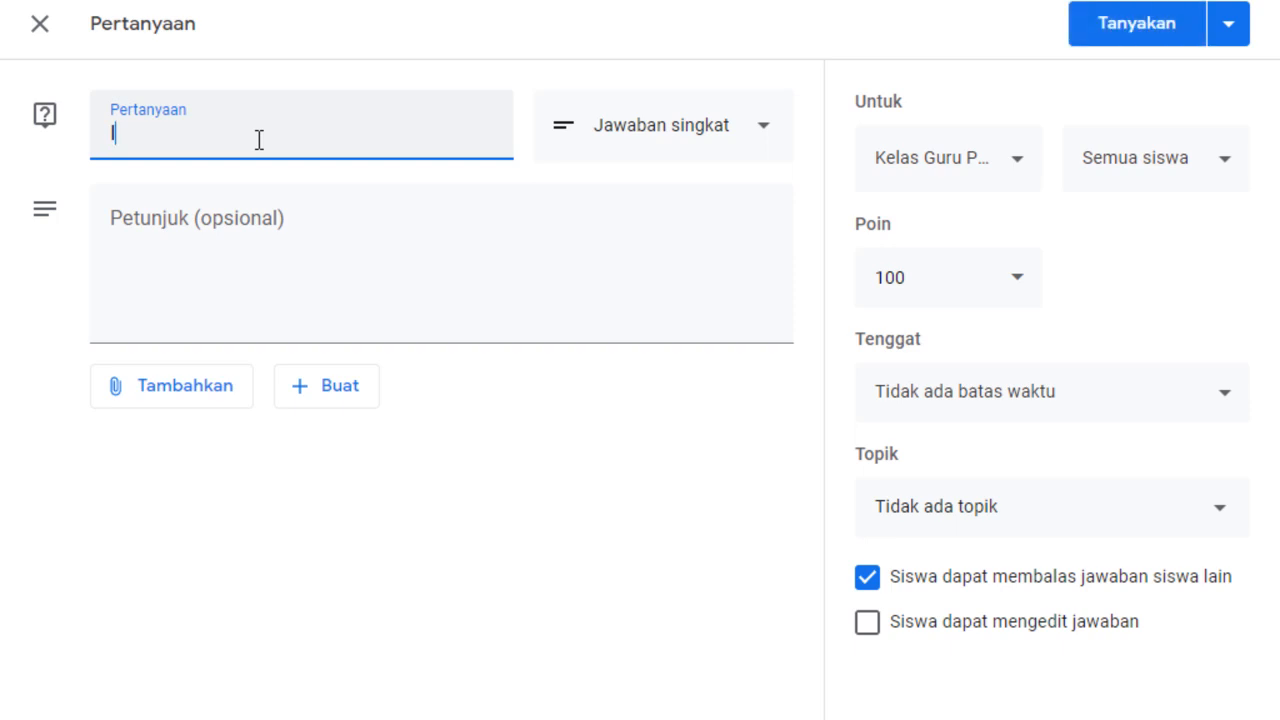
{"action": "type", "text": "nteraksi sos"}
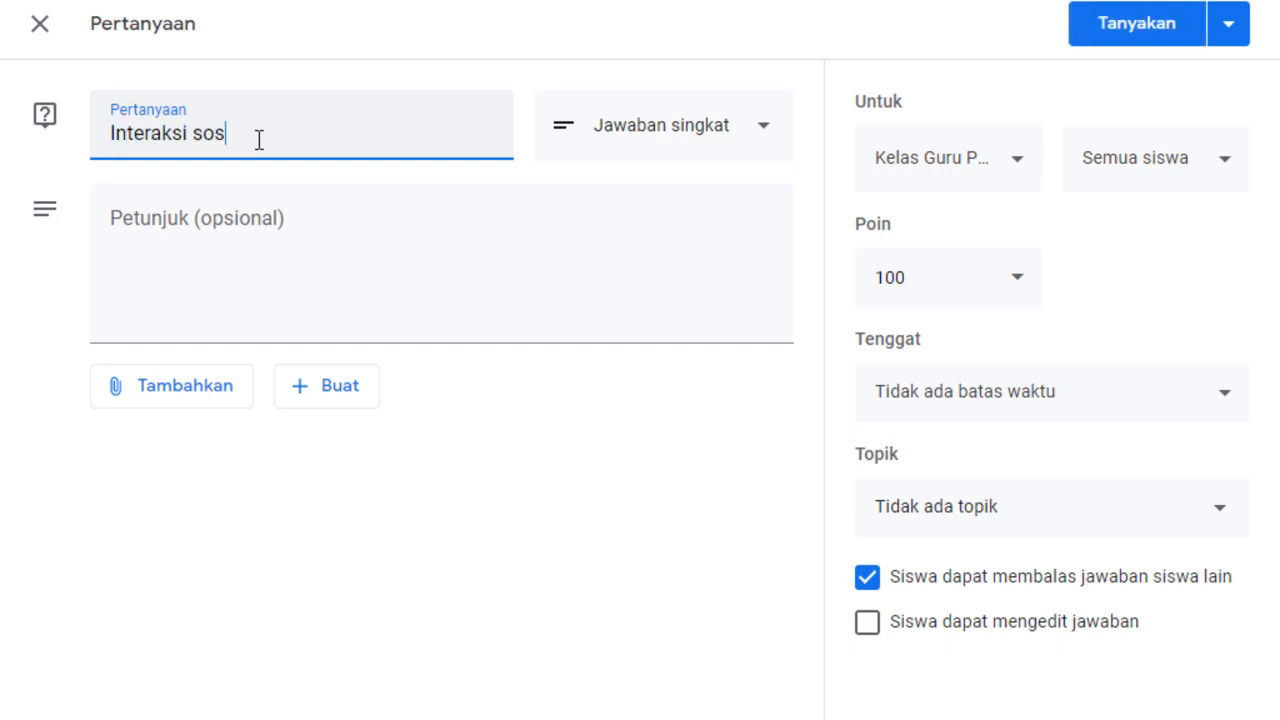
{"action": "type", "text": "ial"}
Enter the question's instructions as "Jawablah pertanyaan berikut ini:" followed by a line break.
{"action": "left_click", "coordinate": [249, 227]}
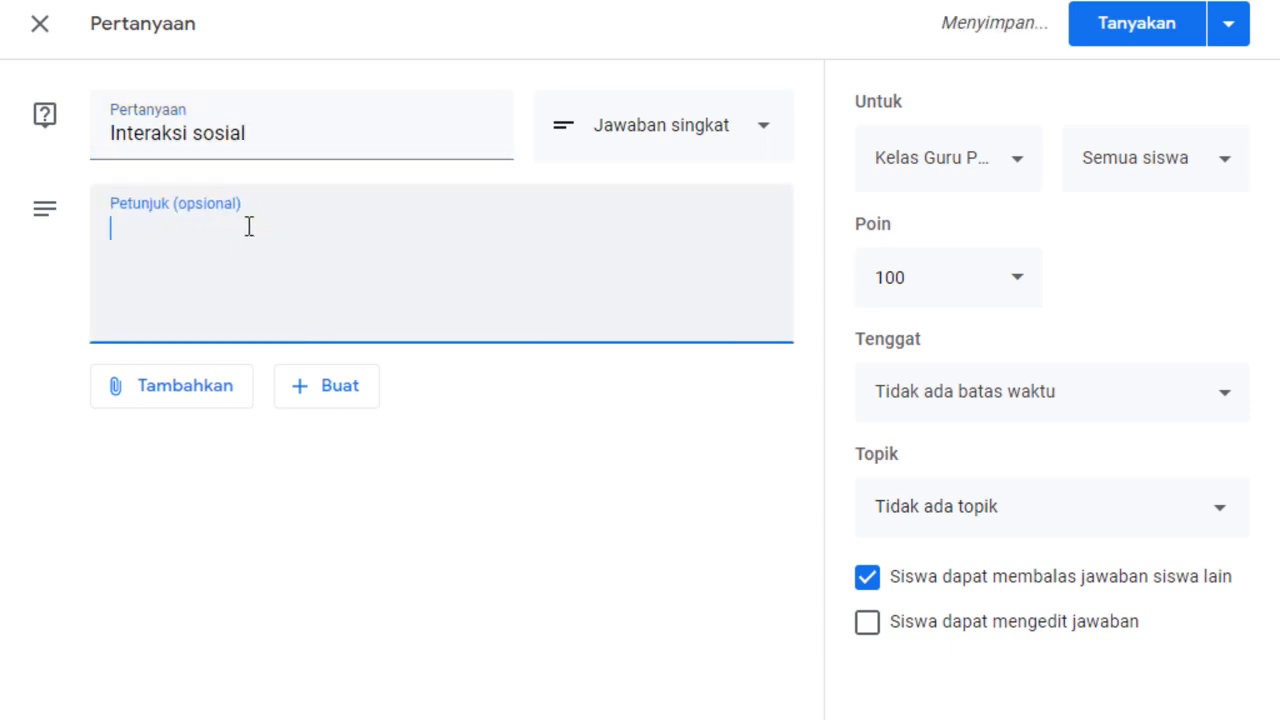
{"action": "type", "text": "Jawab"}
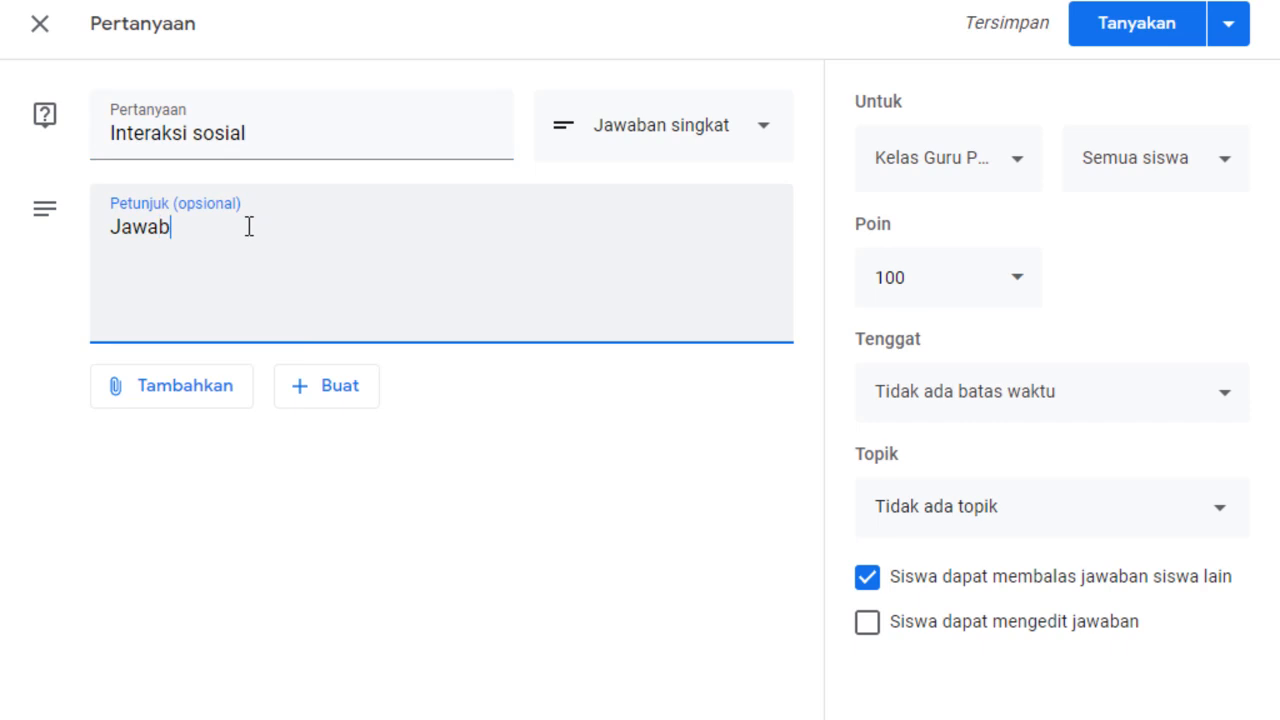
{"action": "type", "text": "lah "}
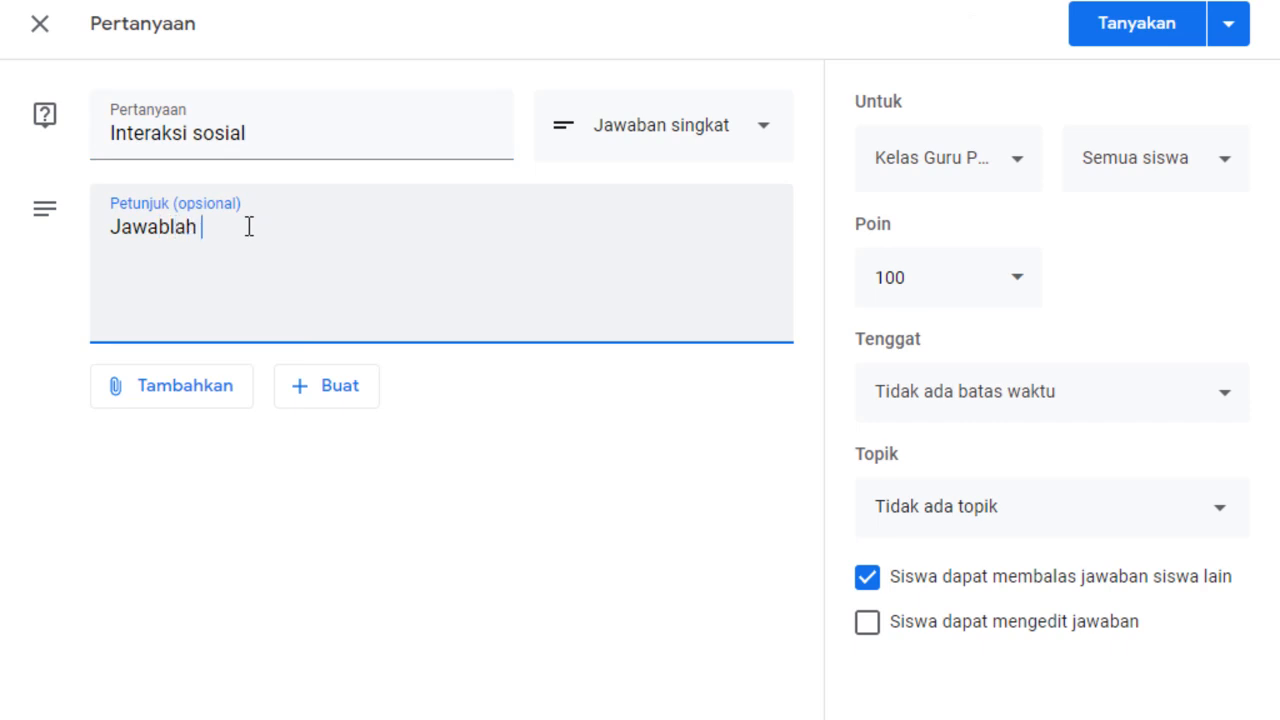
{"action": "type", "text": "pertanyaan berikut ini:"}
{"action": "key", "text": "Return"}
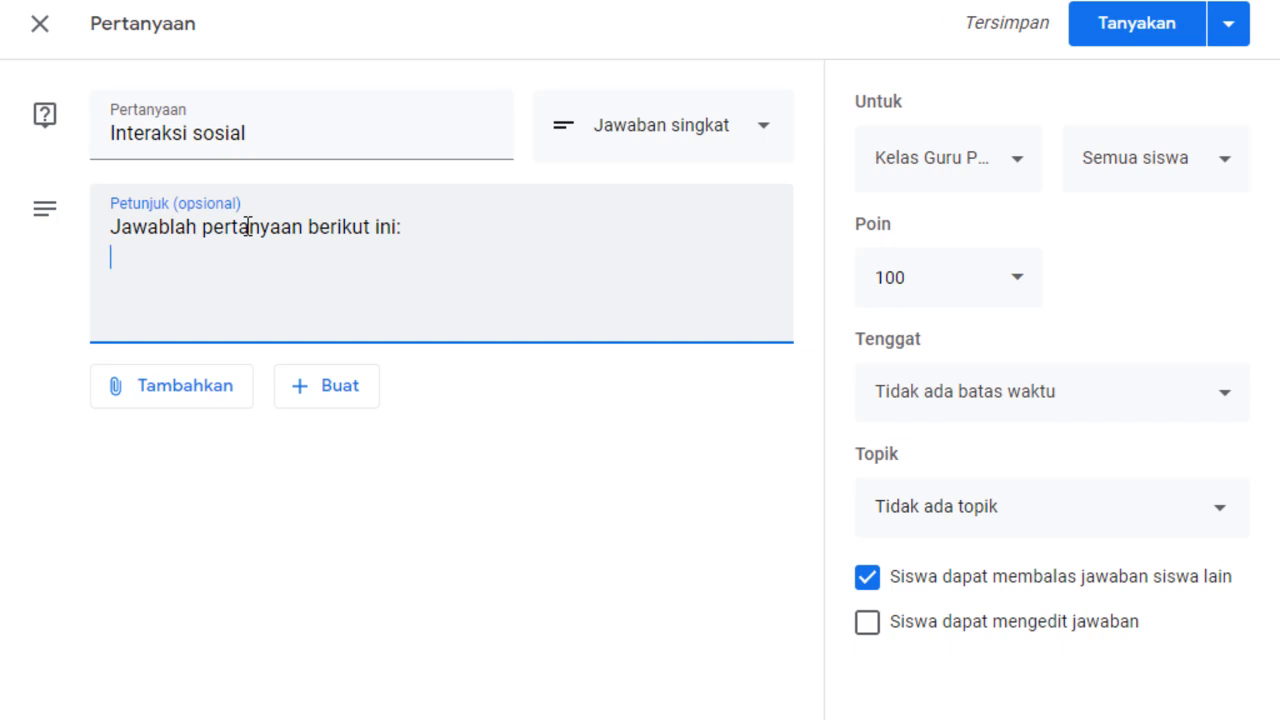
Attach a newly created Google document to the question and rename the document soal2.
{"action": "left_click", "coordinate": [305, 400]}
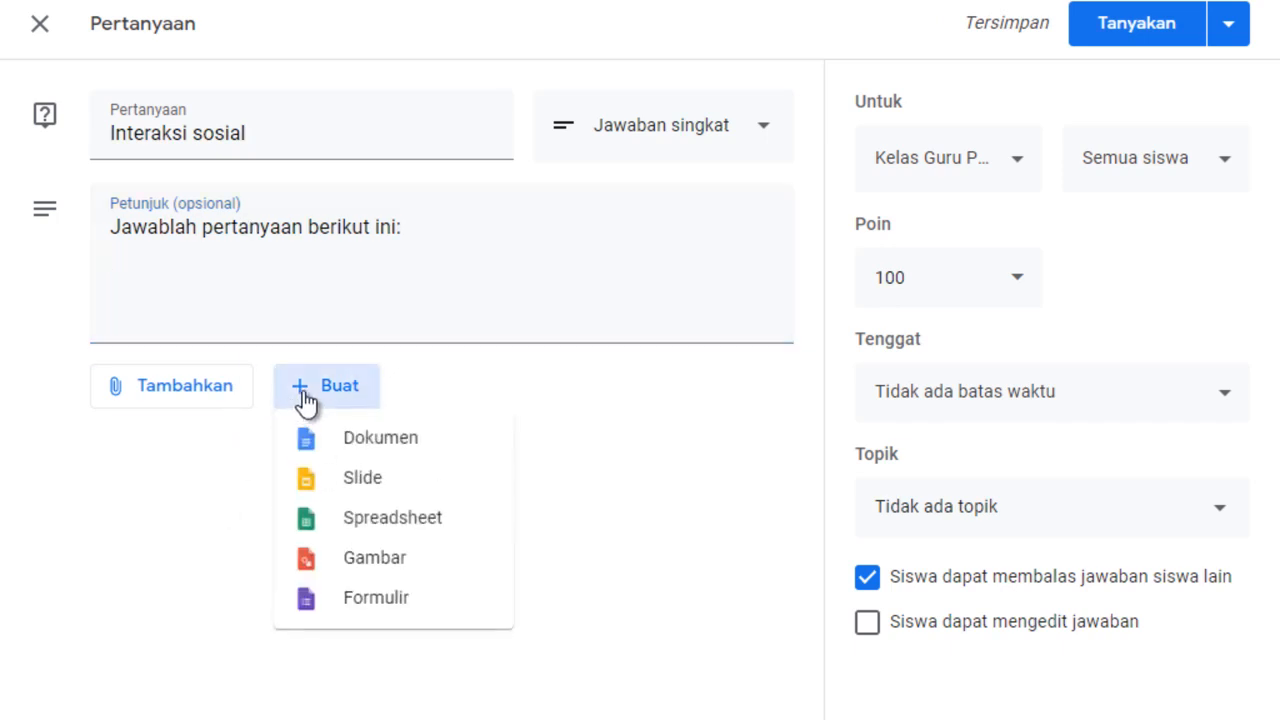
{"action": "left_click", "coordinate": [398, 447]}
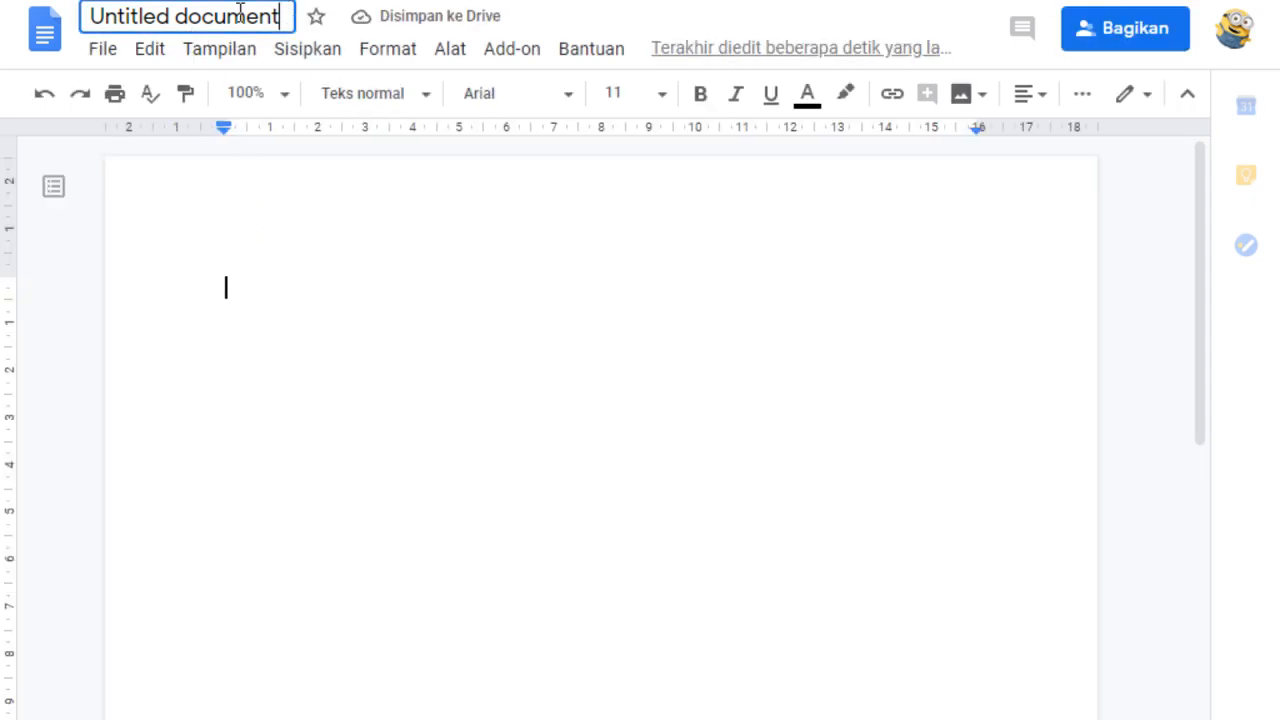
{"action": "left_click", "coordinate": [287, 14]}
{"action": "type", "text": "soal2"}
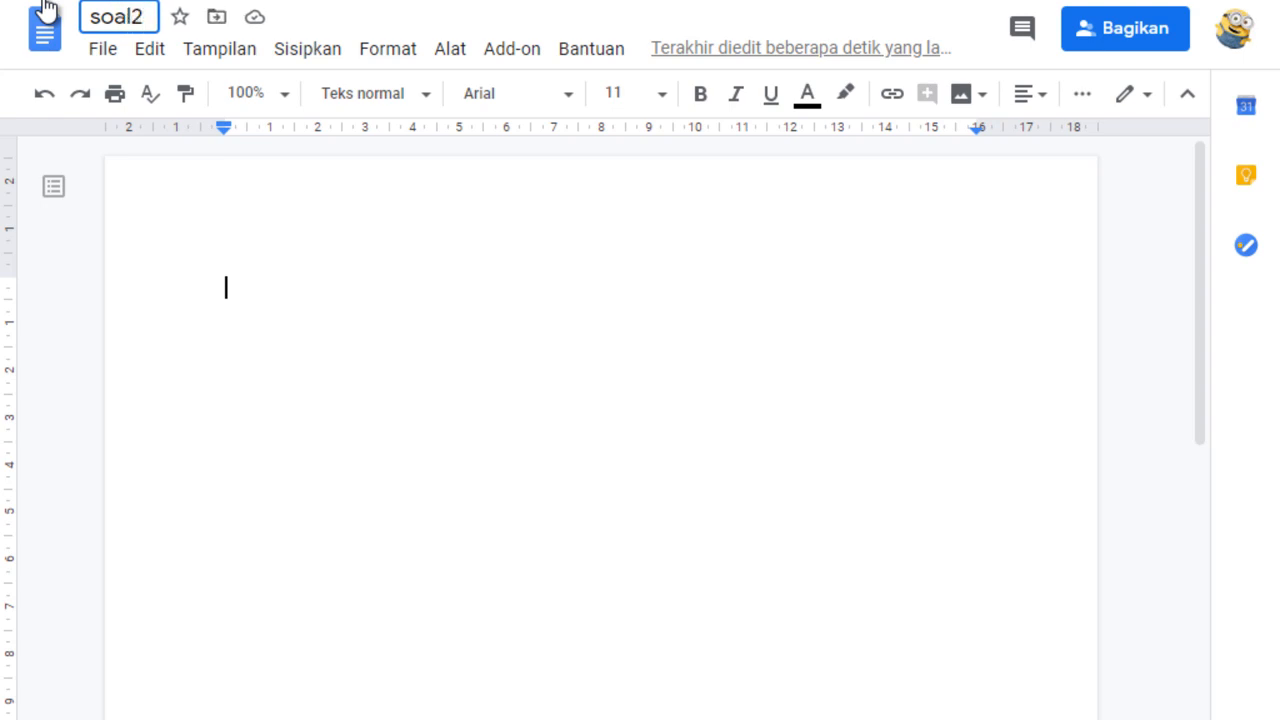
Write the problem "5 + 10 = ?" in the body of the soal2 document.
{"action": "left_click", "coordinate": [233, 290]}
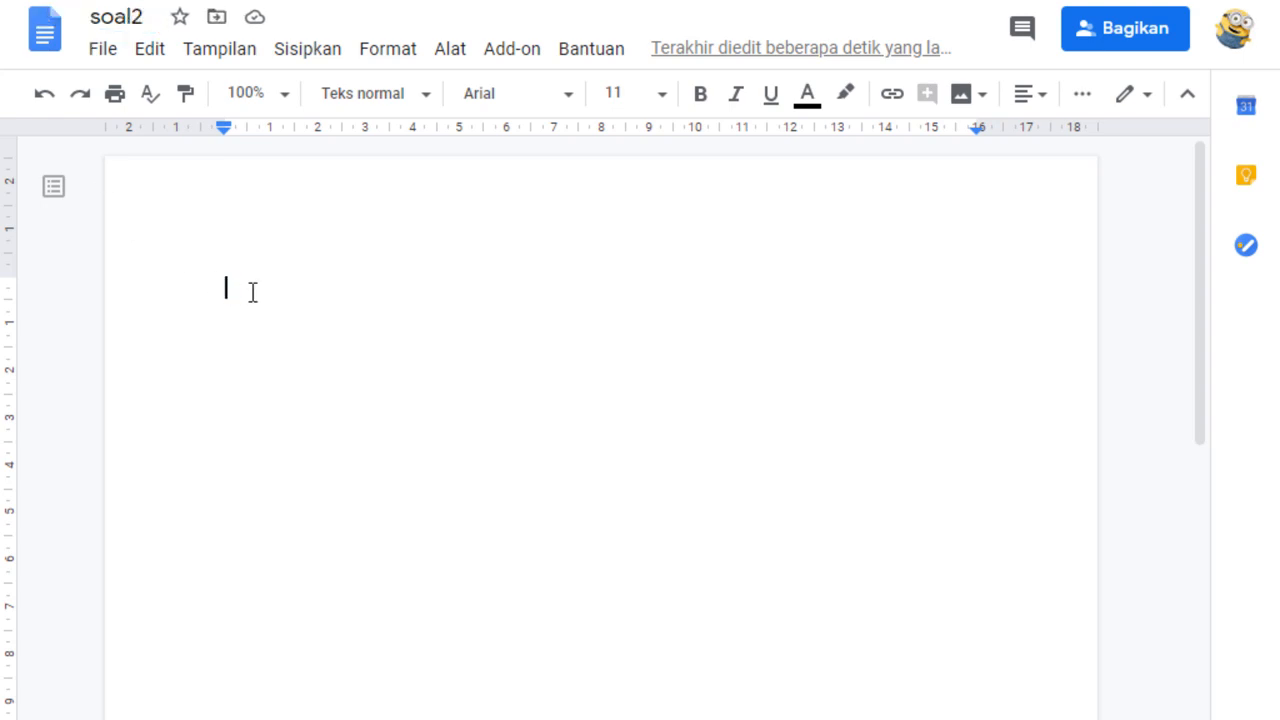
{"action": "type", "text": "5"}
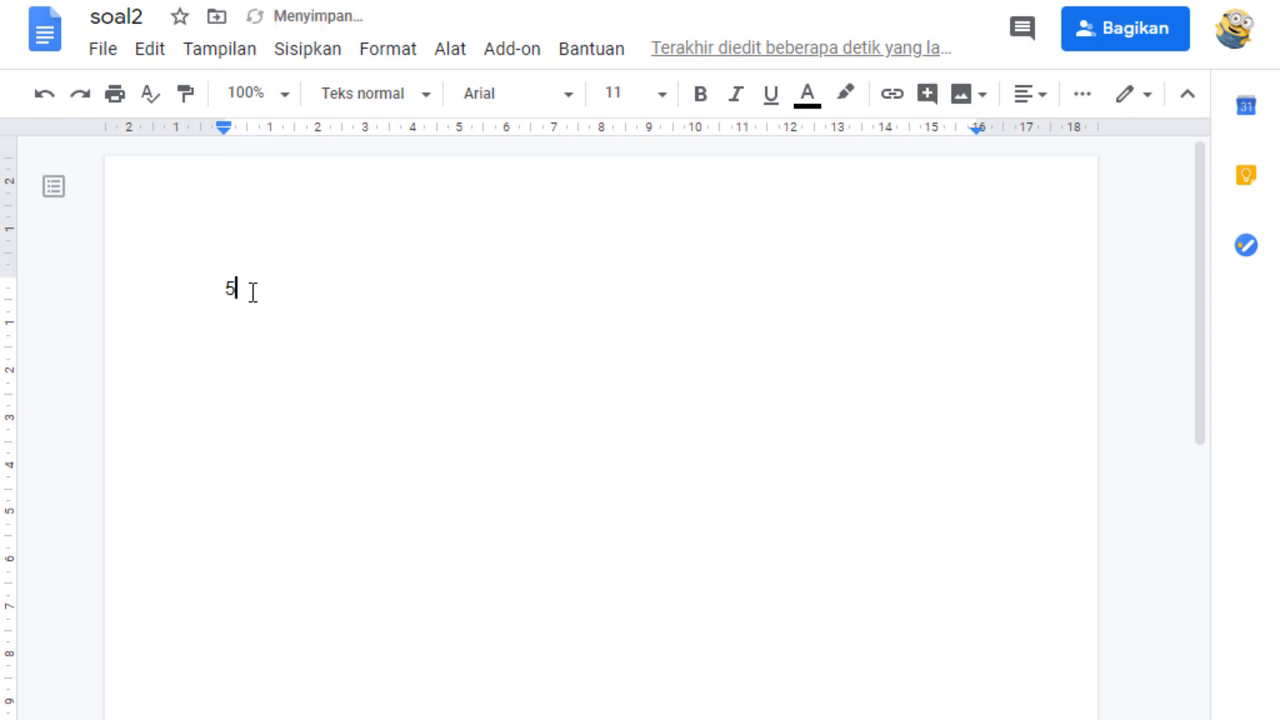
{"action": "type", "text": " + 10 = ?"}
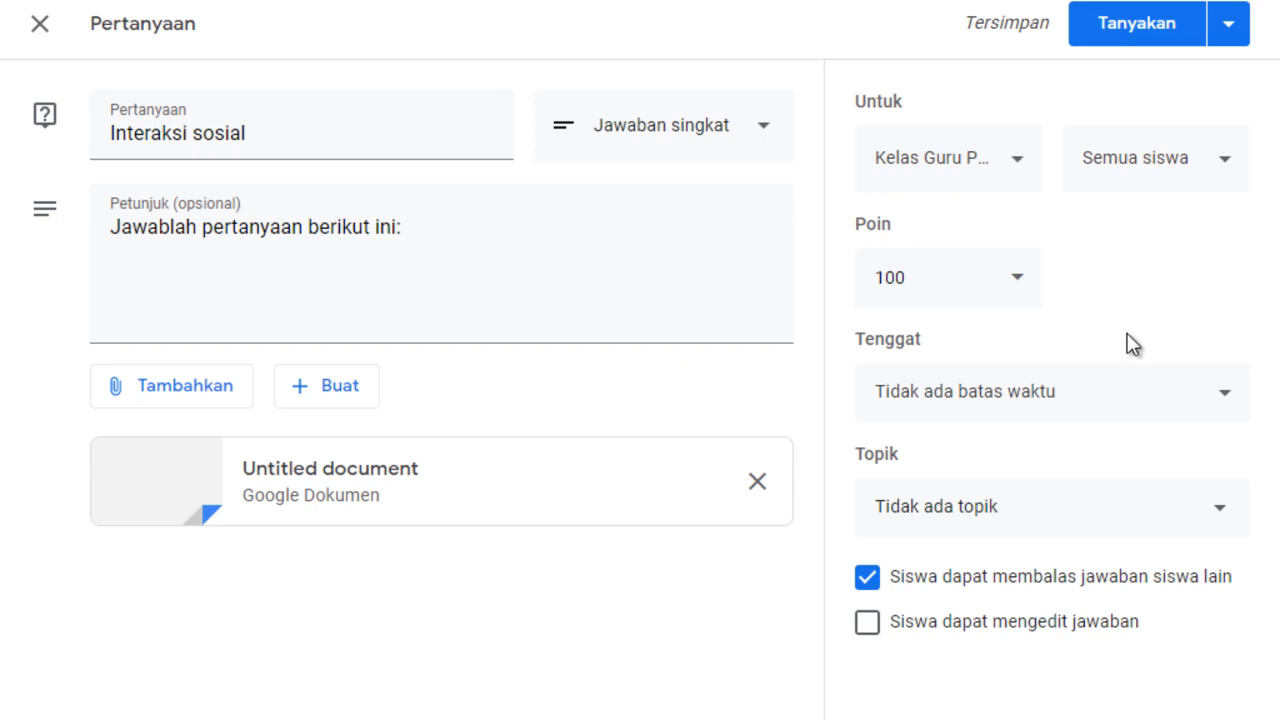
Set the question's due date to 17 Jul 2020.
{"action": "left_click", "coordinate": [1146, 402]}
{"action": "left_click", "coordinate": [1040, 505]}
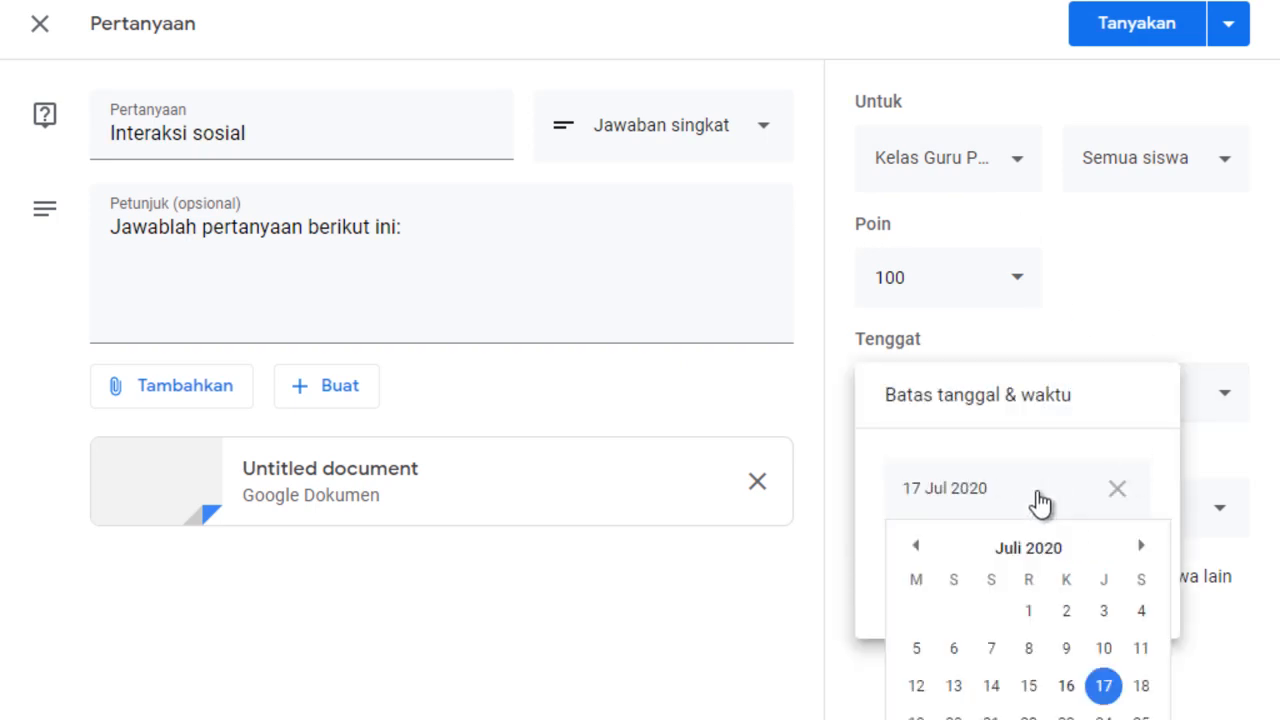
{"action": "left_click", "coordinate": [748, 592]}
Assign the question to the Ulangan Harian topic and publish it to the class.
{"action": "left_click", "coordinate": [974, 525]}
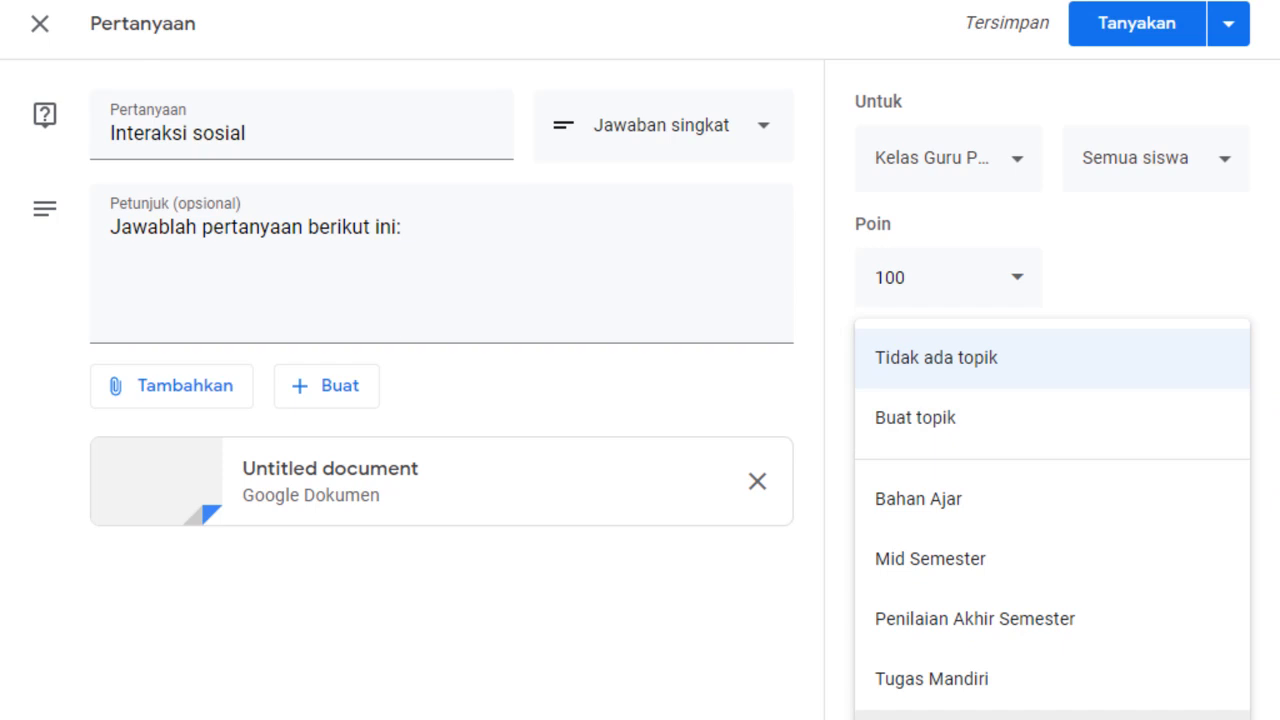
{"action": "left_click", "coordinate": [936, 716]}
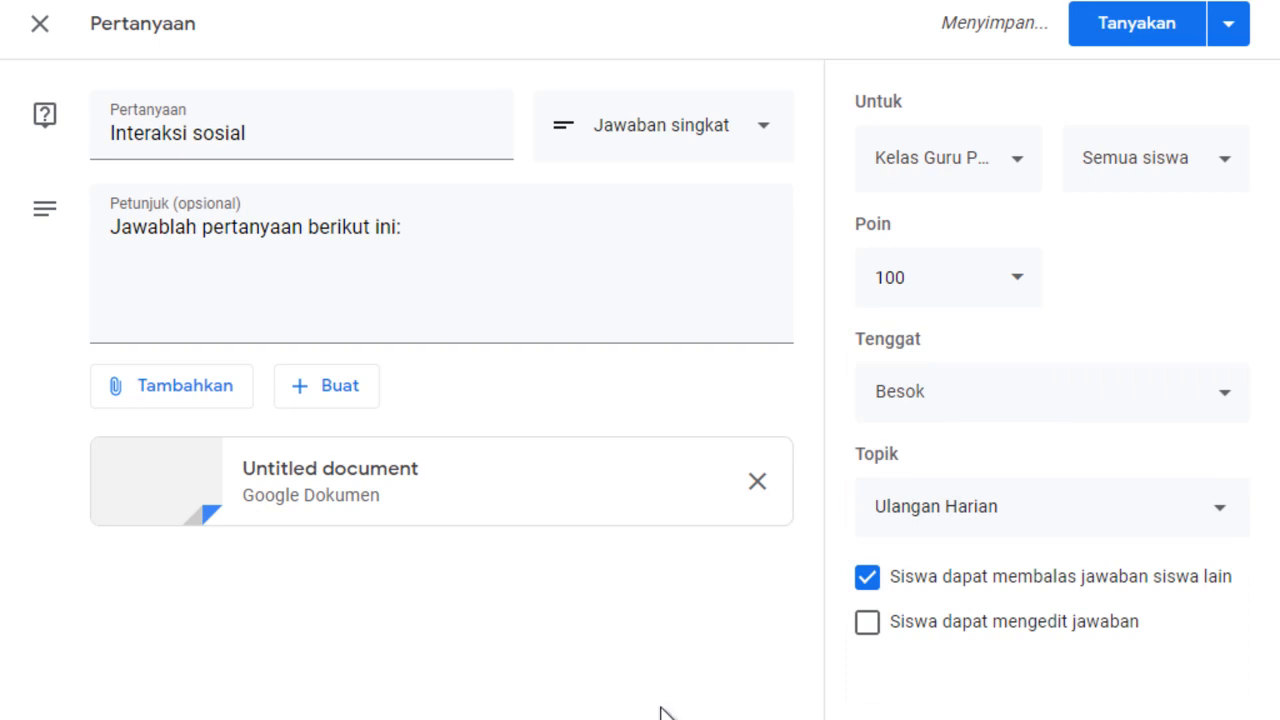
{"action": "left_click", "coordinate": [1178, 32]}
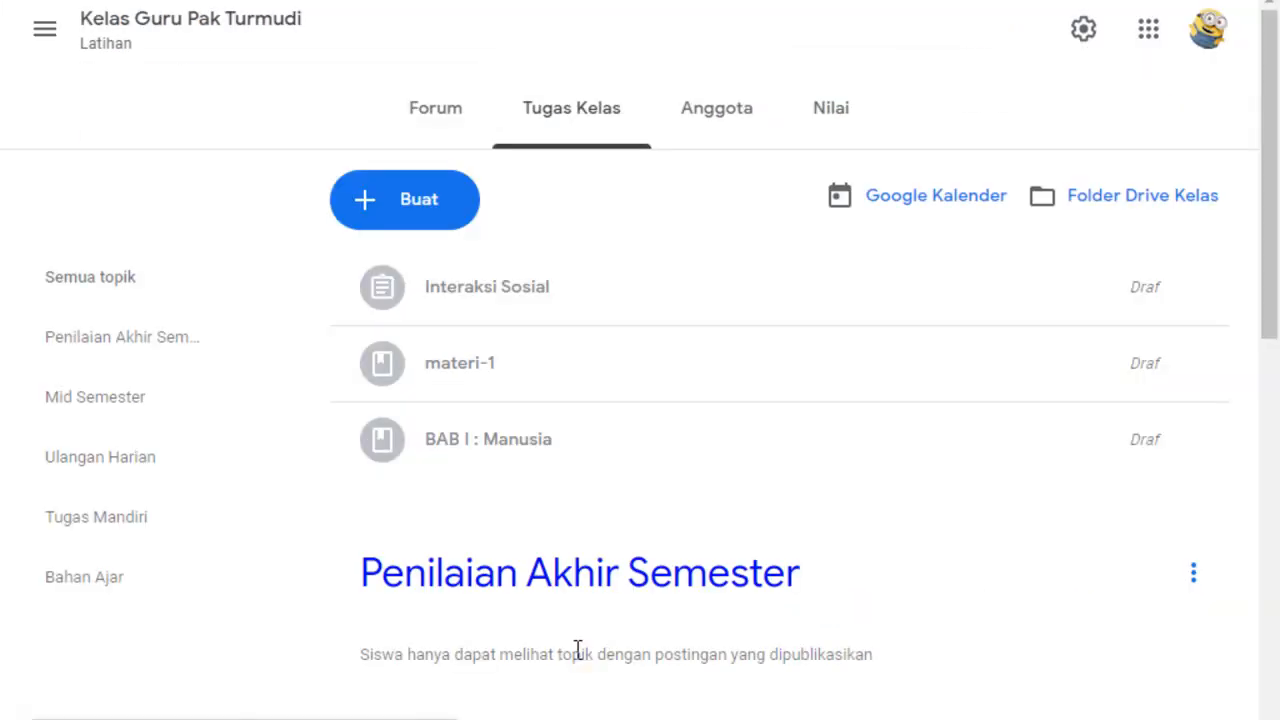
{"action": "left_click", "coordinate": [354, 200]}
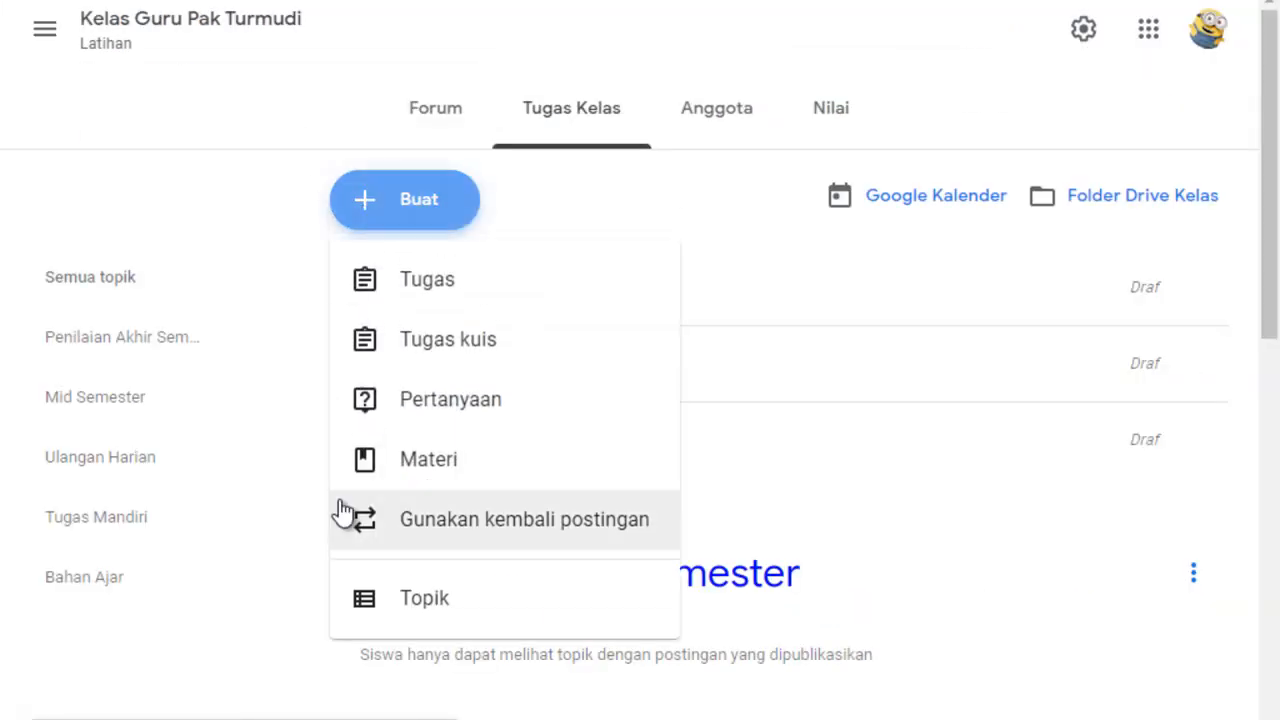
{"action": "left_click", "coordinate": [200, 662]}
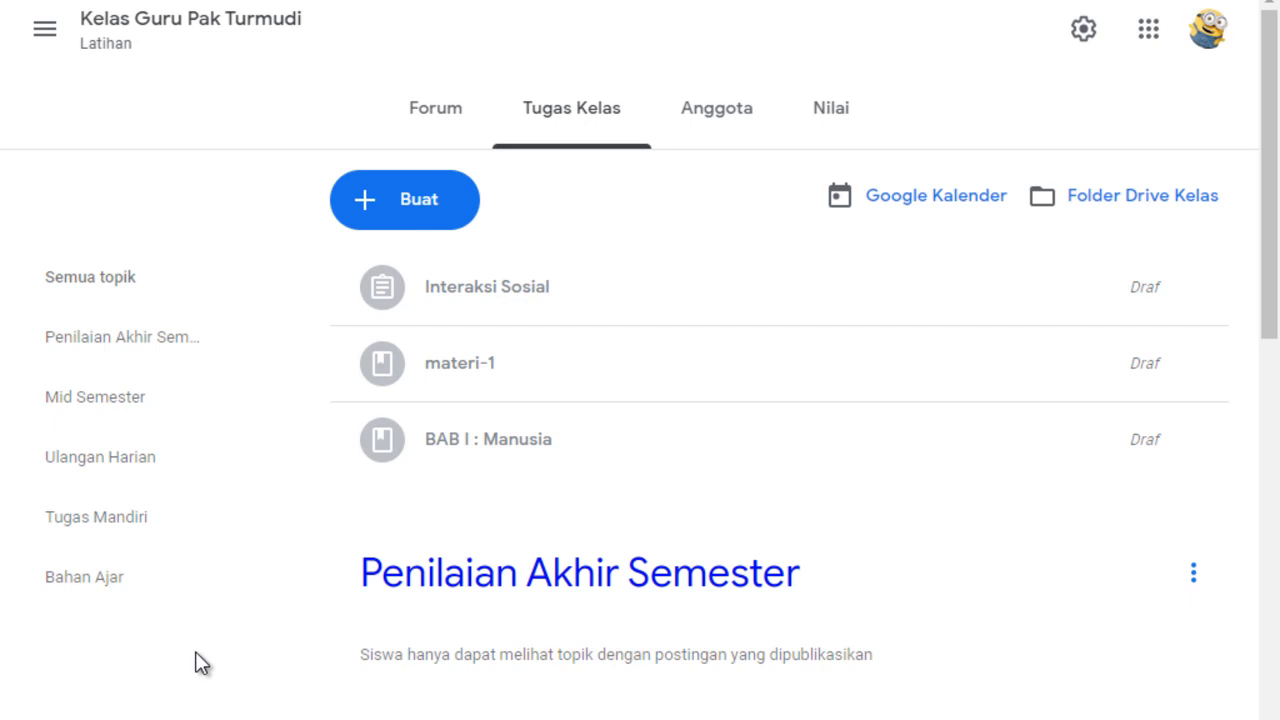
Filter the classwork by the Ulangan Harian topic to review the posted Interaksi sosial question, and view the class member list.
{"action": "left_click", "coordinate": [116, 472]}
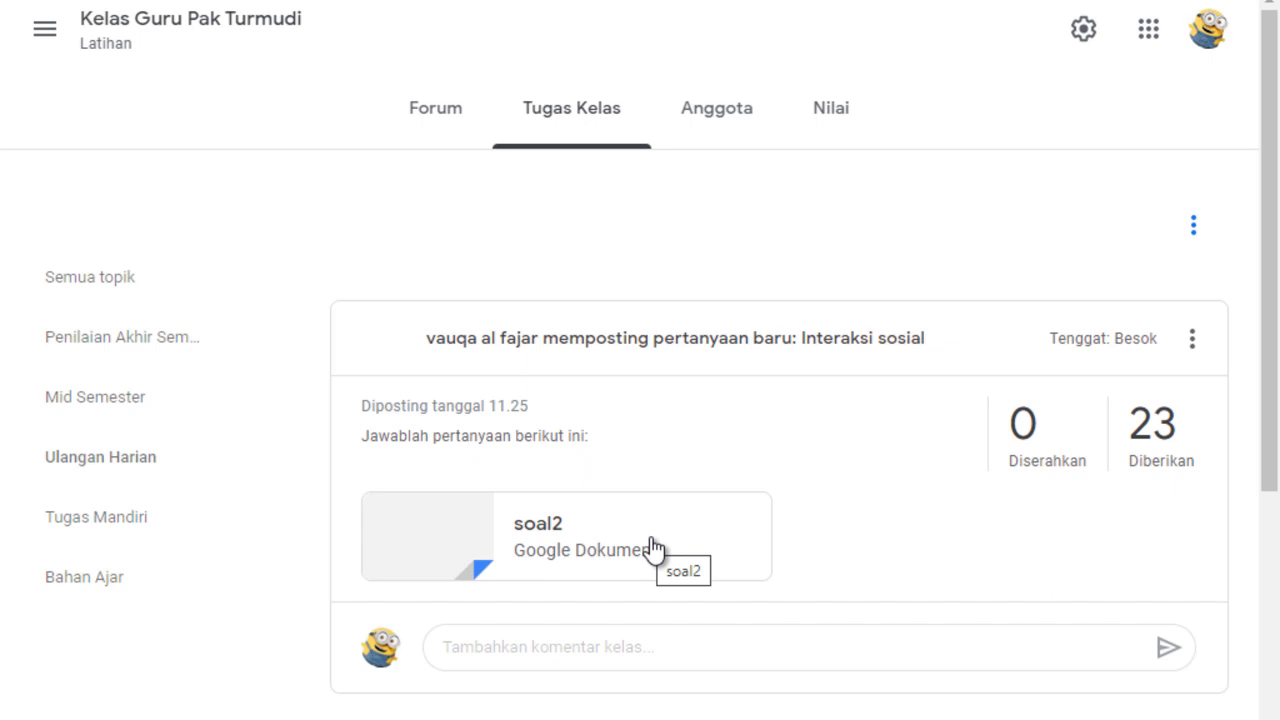
{"action": "scroll", "coordinate": [916, 232], "scroll_direction": "down", "scroll_amount": 1}
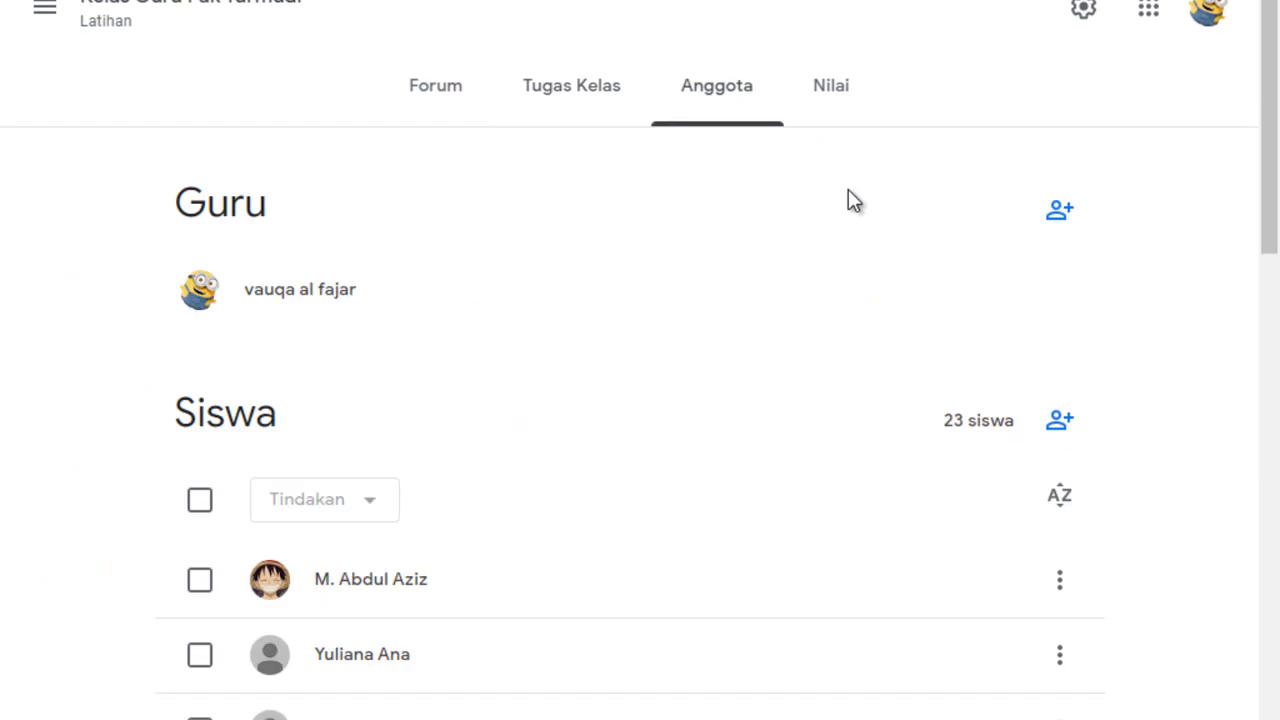